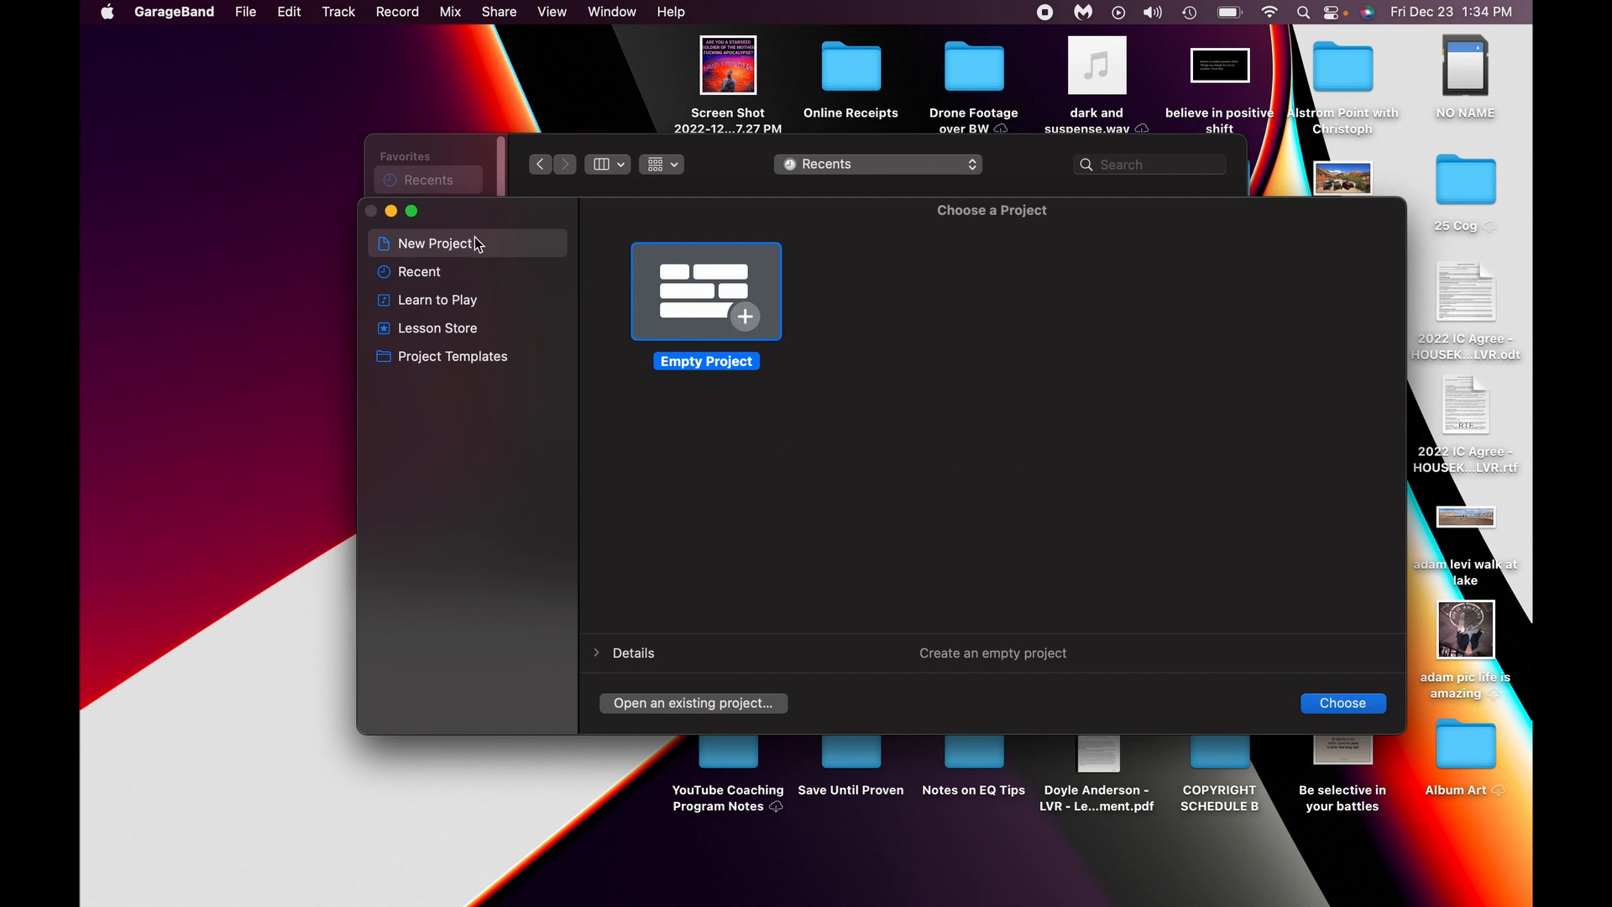
- Create a new empty project
{"action": "left_click_drag", "start_coordinate": [485, 214], "coordinate": [450, 148]}
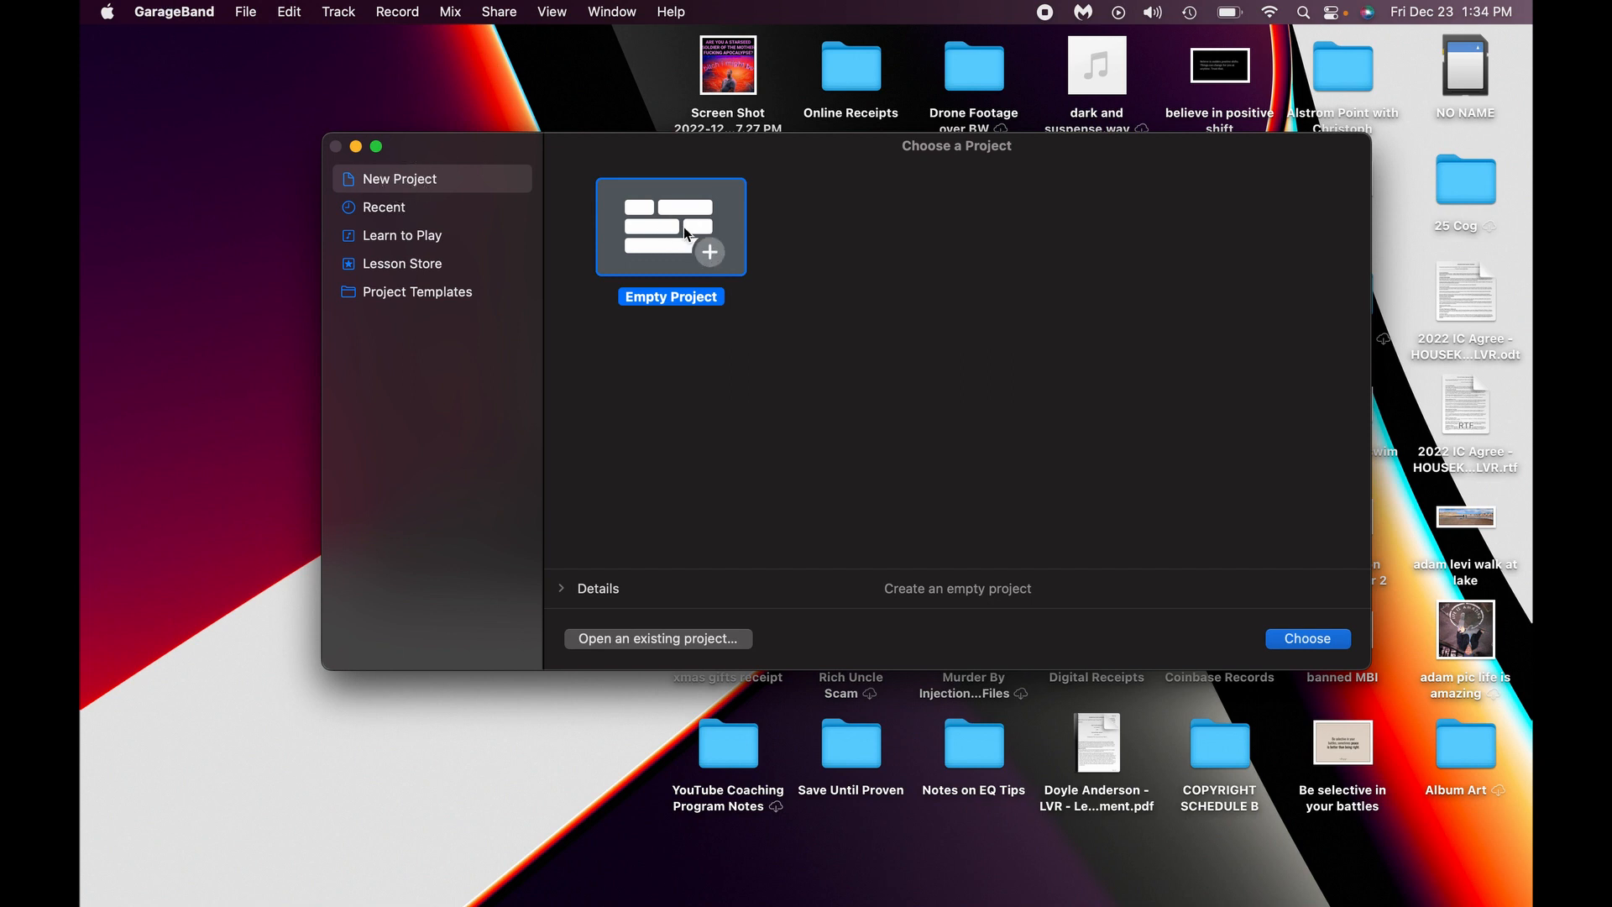
{"action": "double_click", "coordinate": [684, 226]}
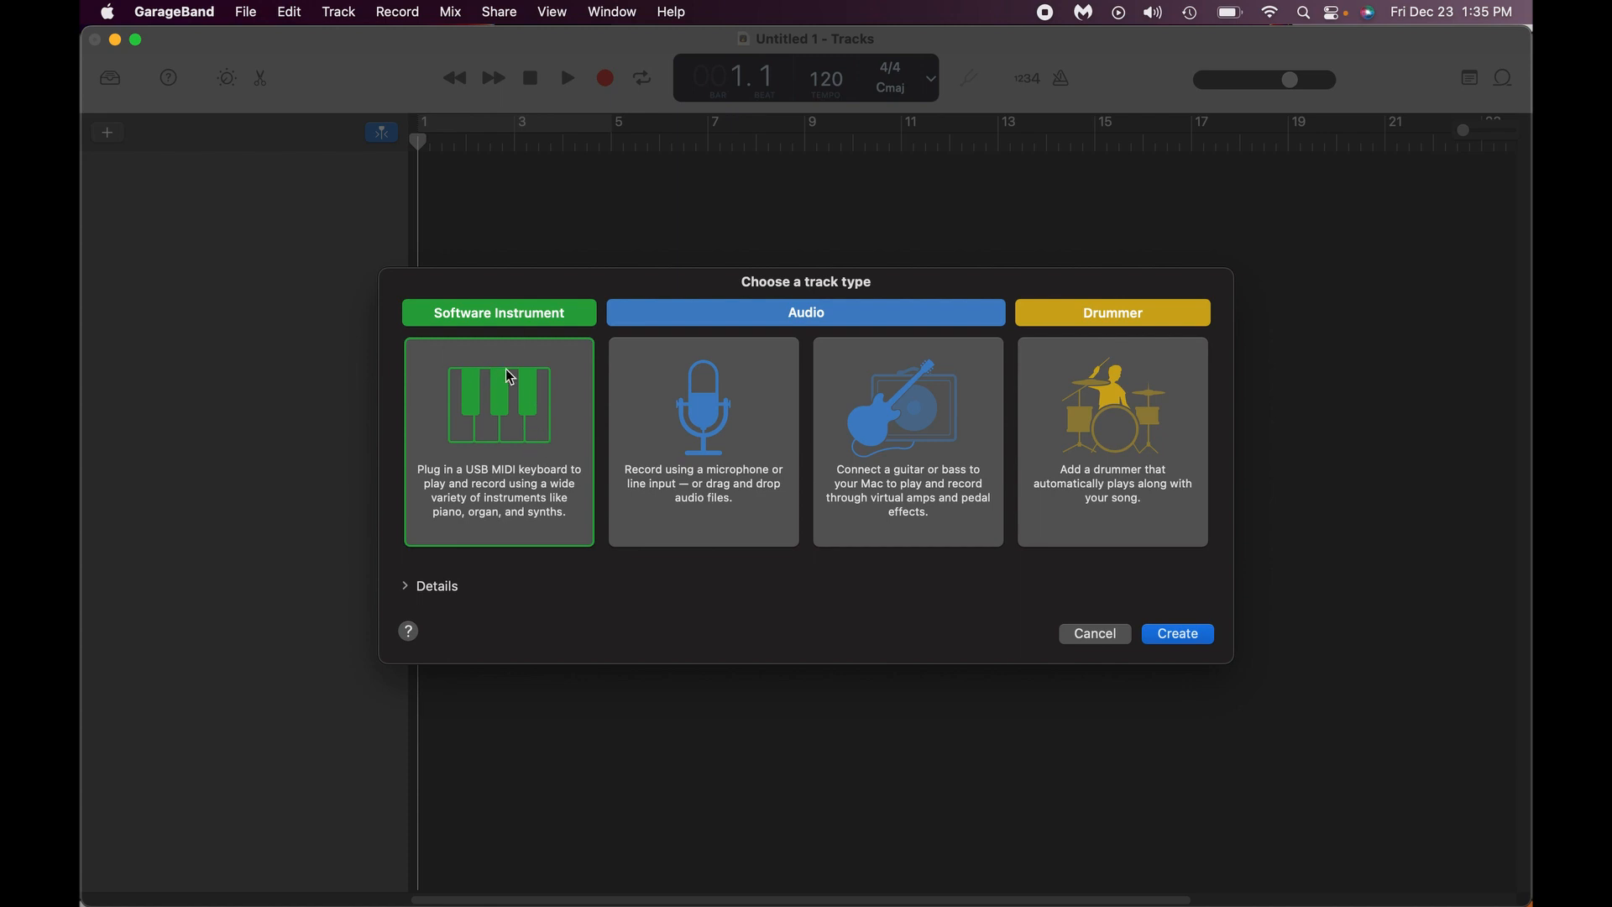
- Create a Software Instrument track and move the Musical Typing window below the track's timeline lane
{"action": "left_click", "coordinate": [717, 424]}
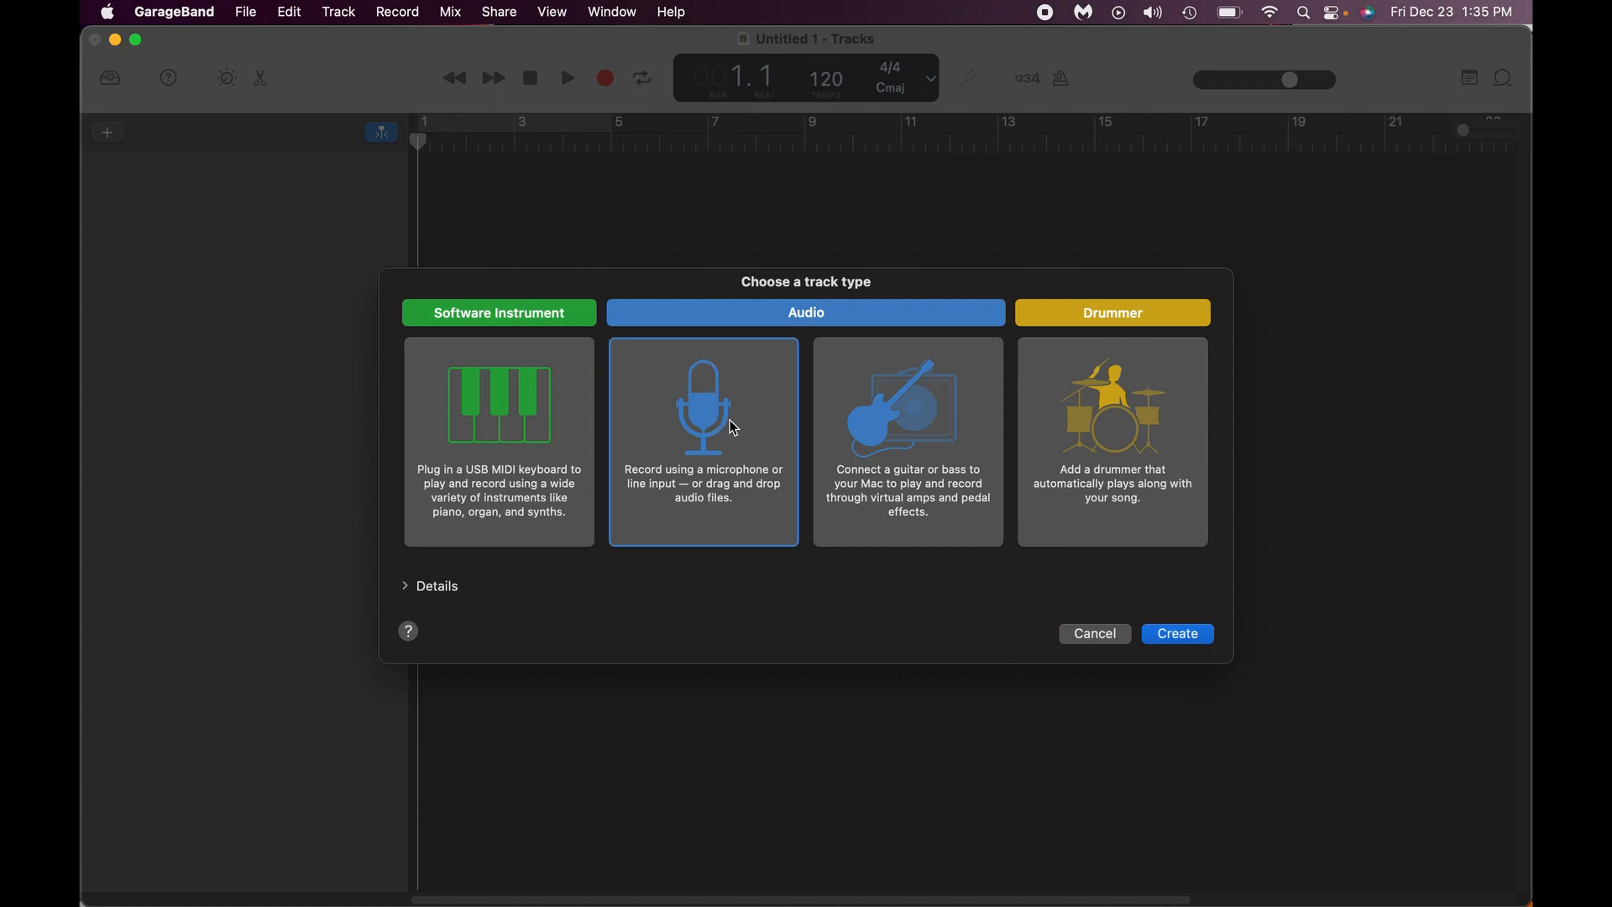
{"action": "left_click", "coordinate": [953, 470]}
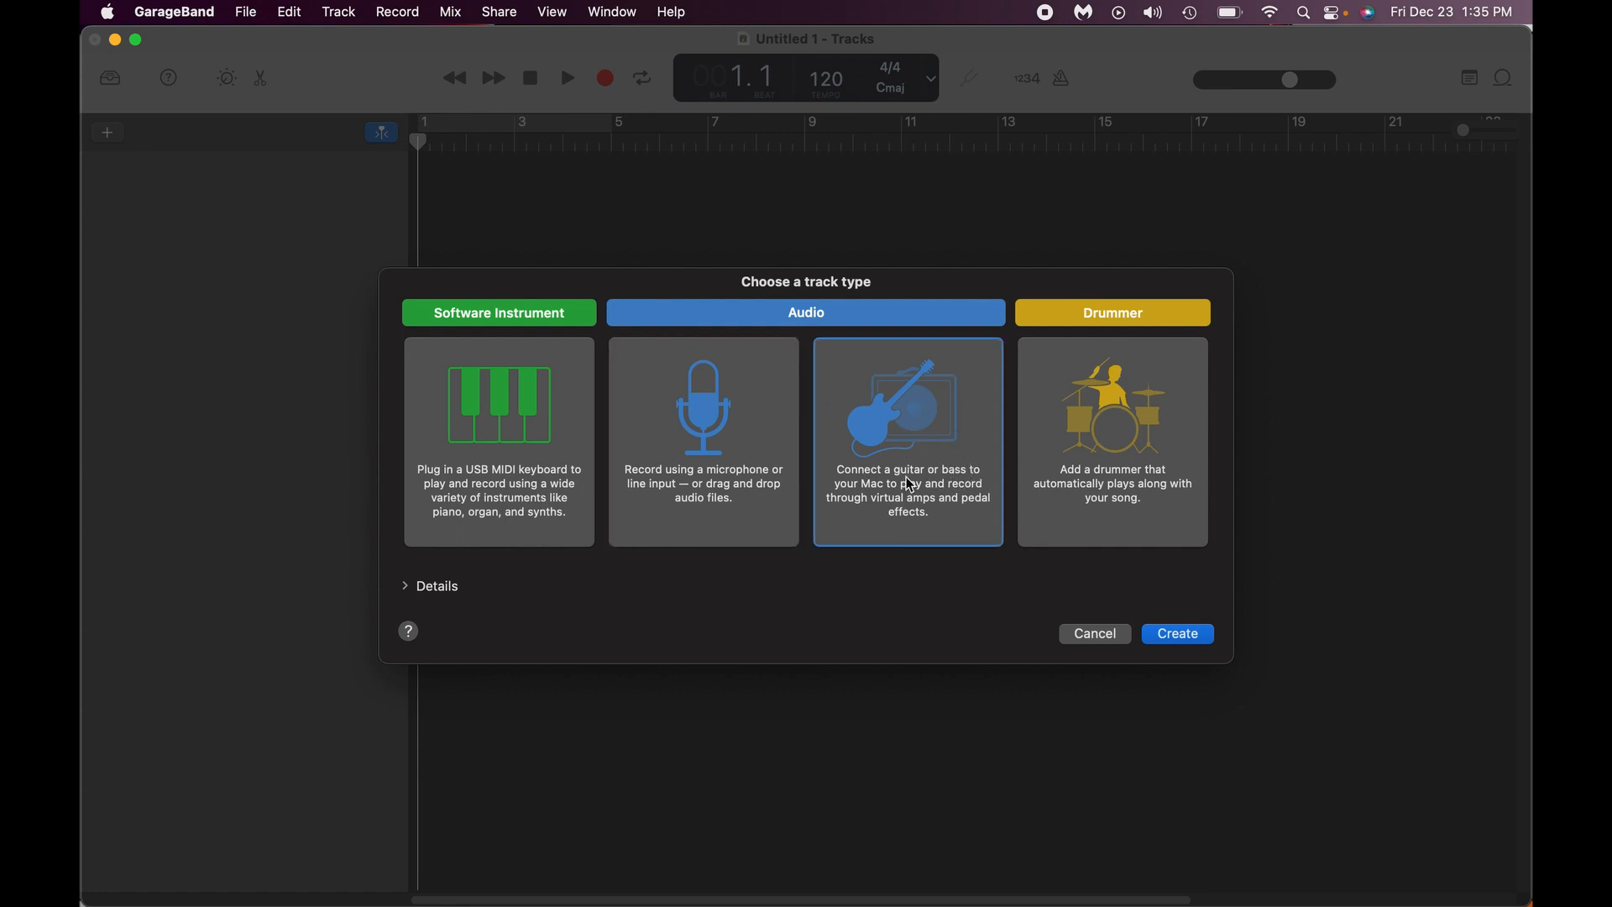
{"action": "left_click", "coordinate": [1134, 428]}
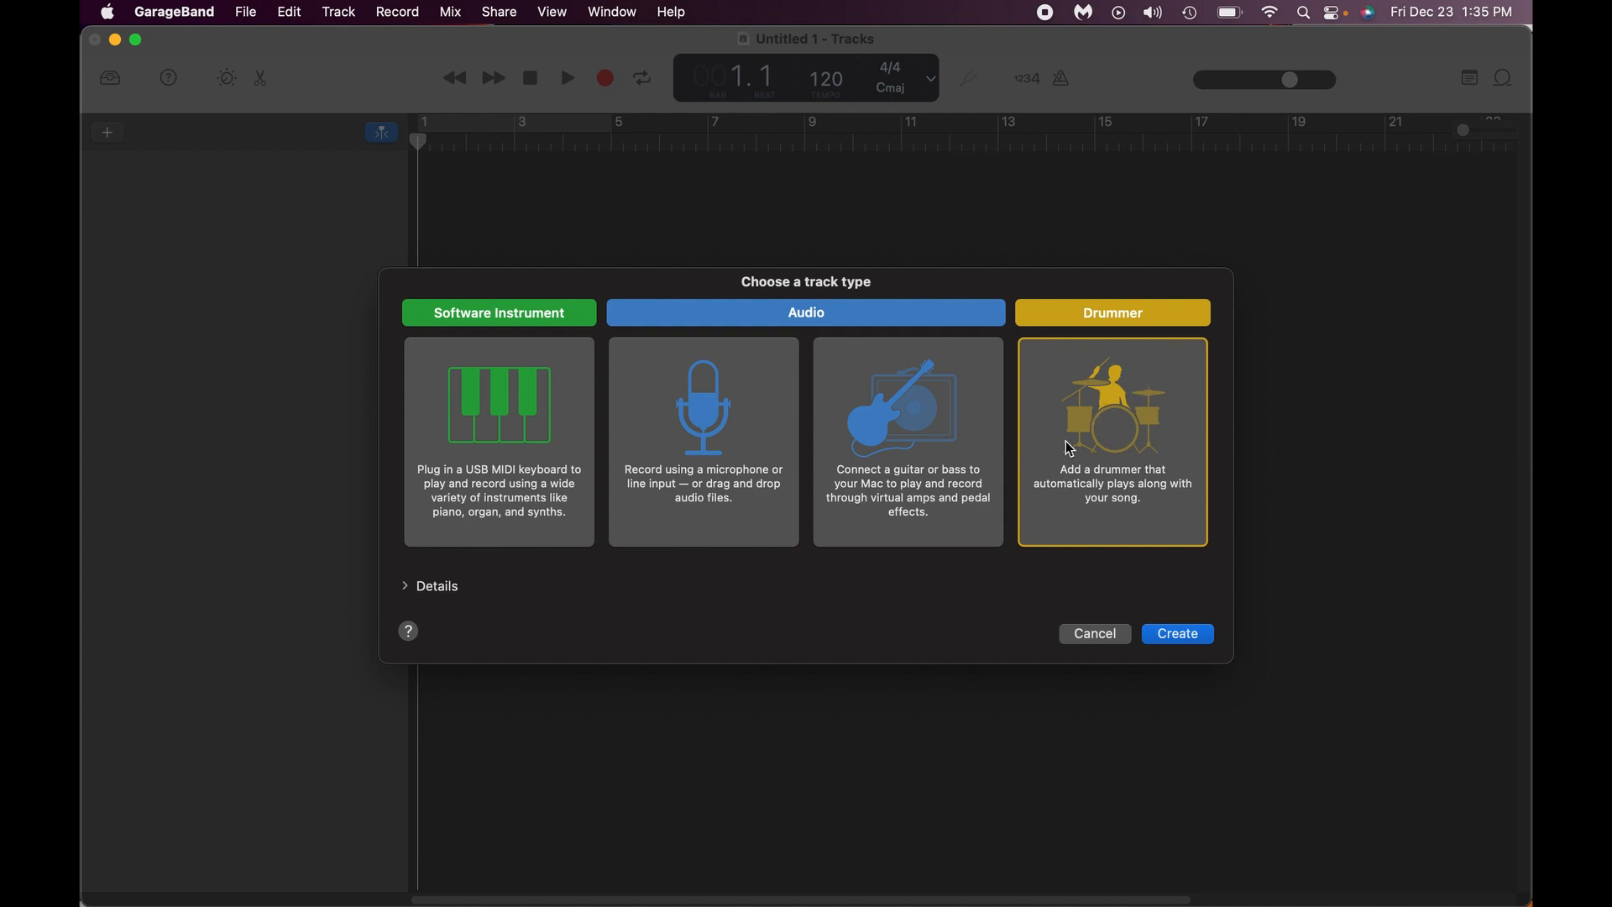
{"action": "left_click", "coordinate": [548, 440]}
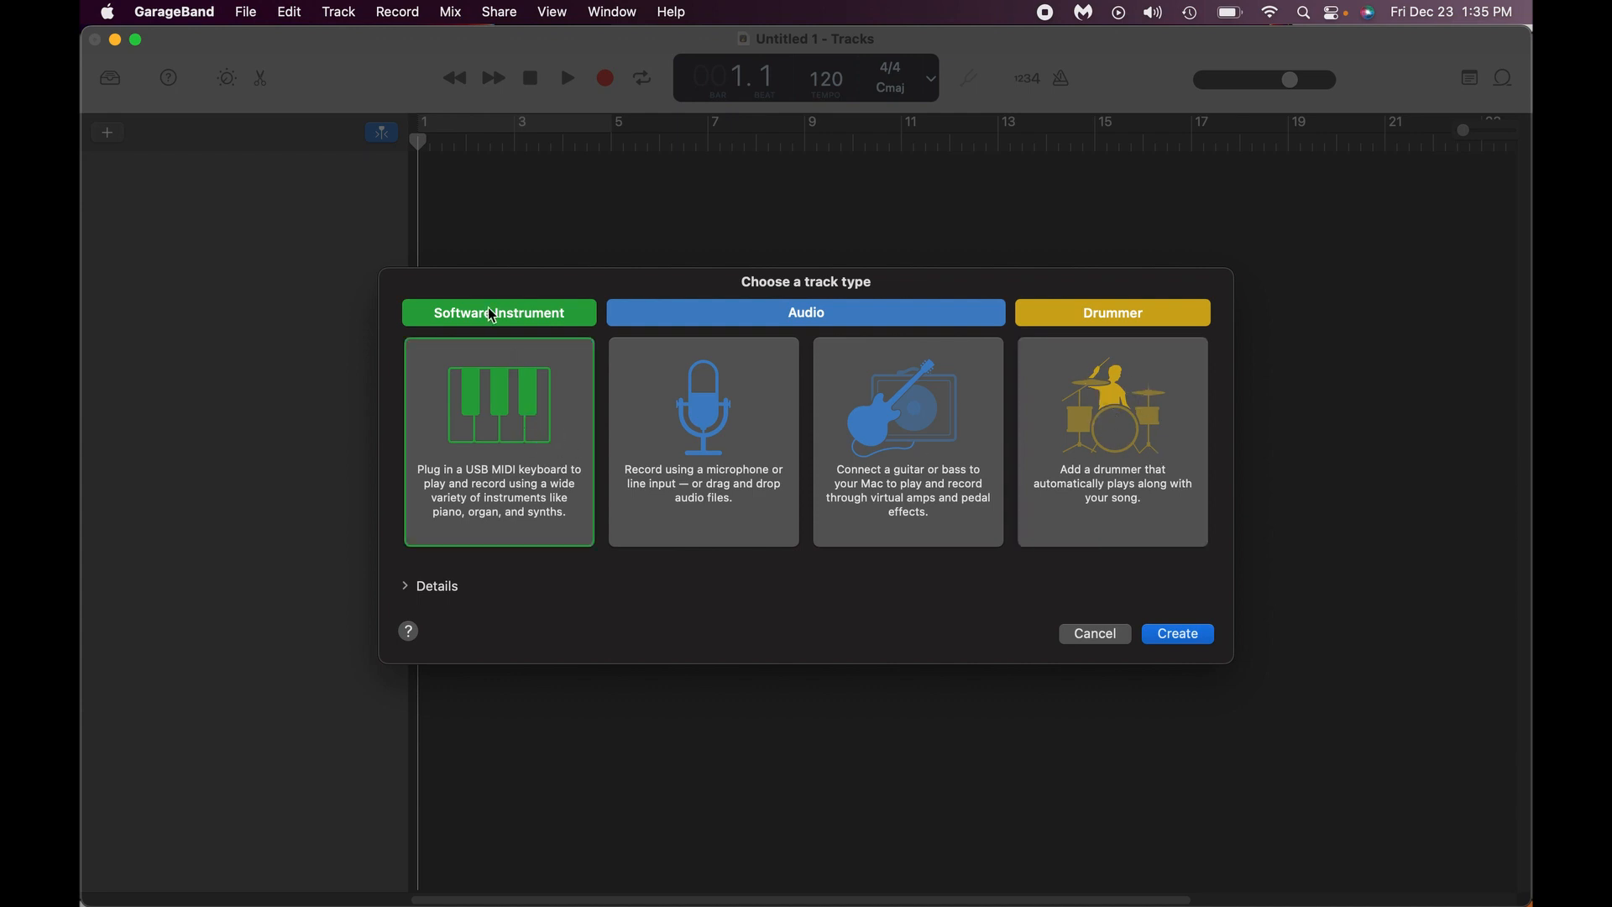
{"action": "left_click", "coordinate": [1101, 414]}
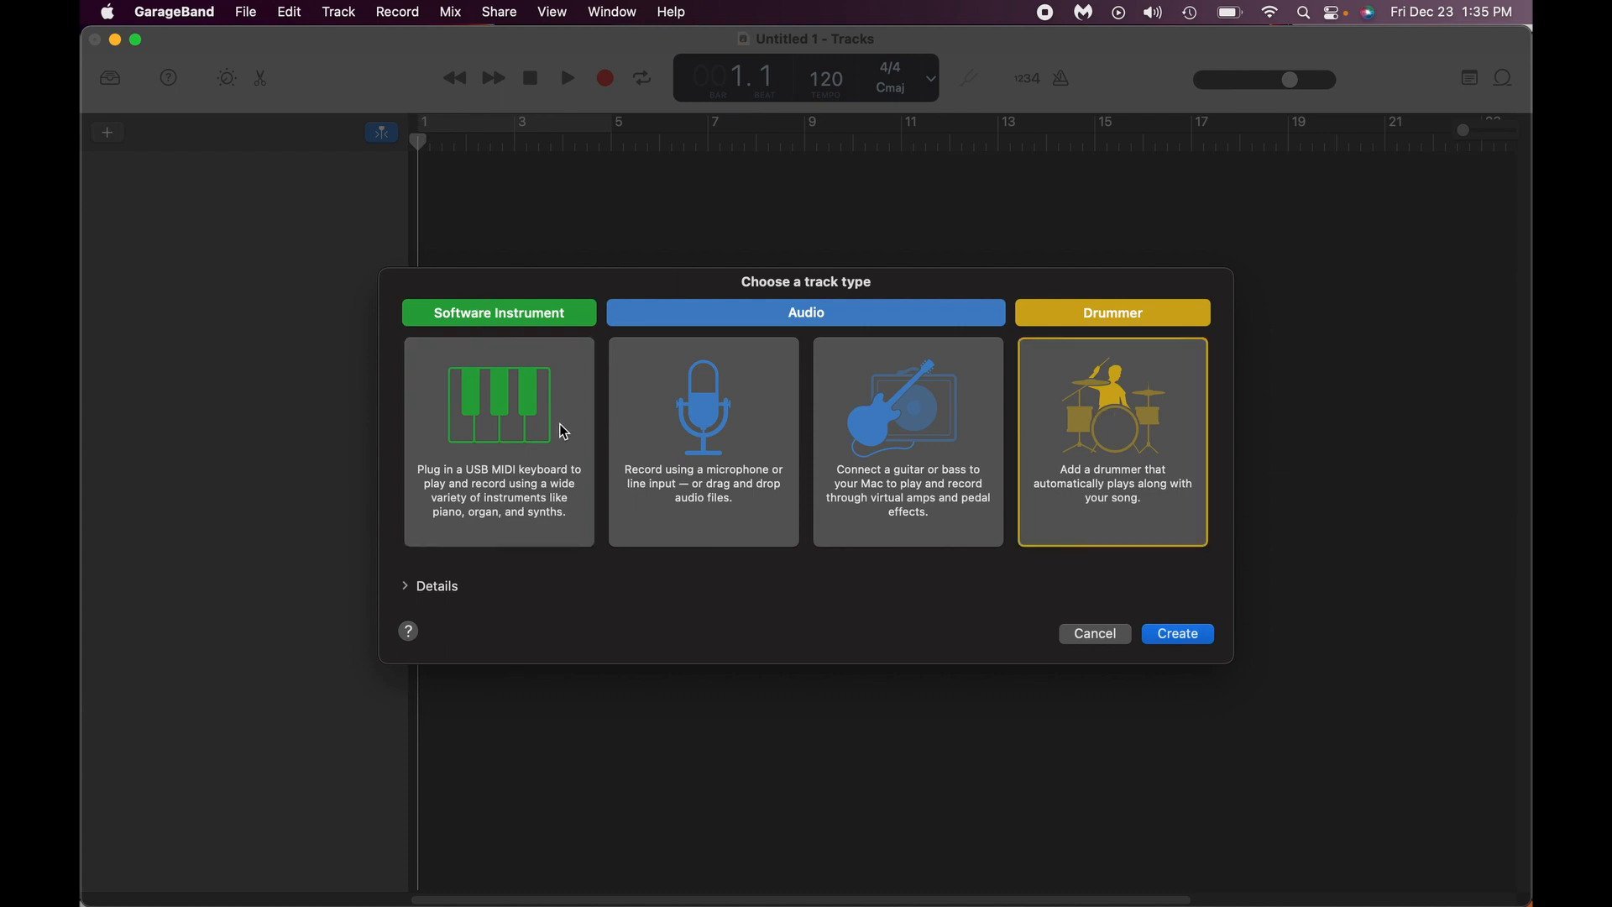
{"action": "left_click", "coordinate": [535, 431]}
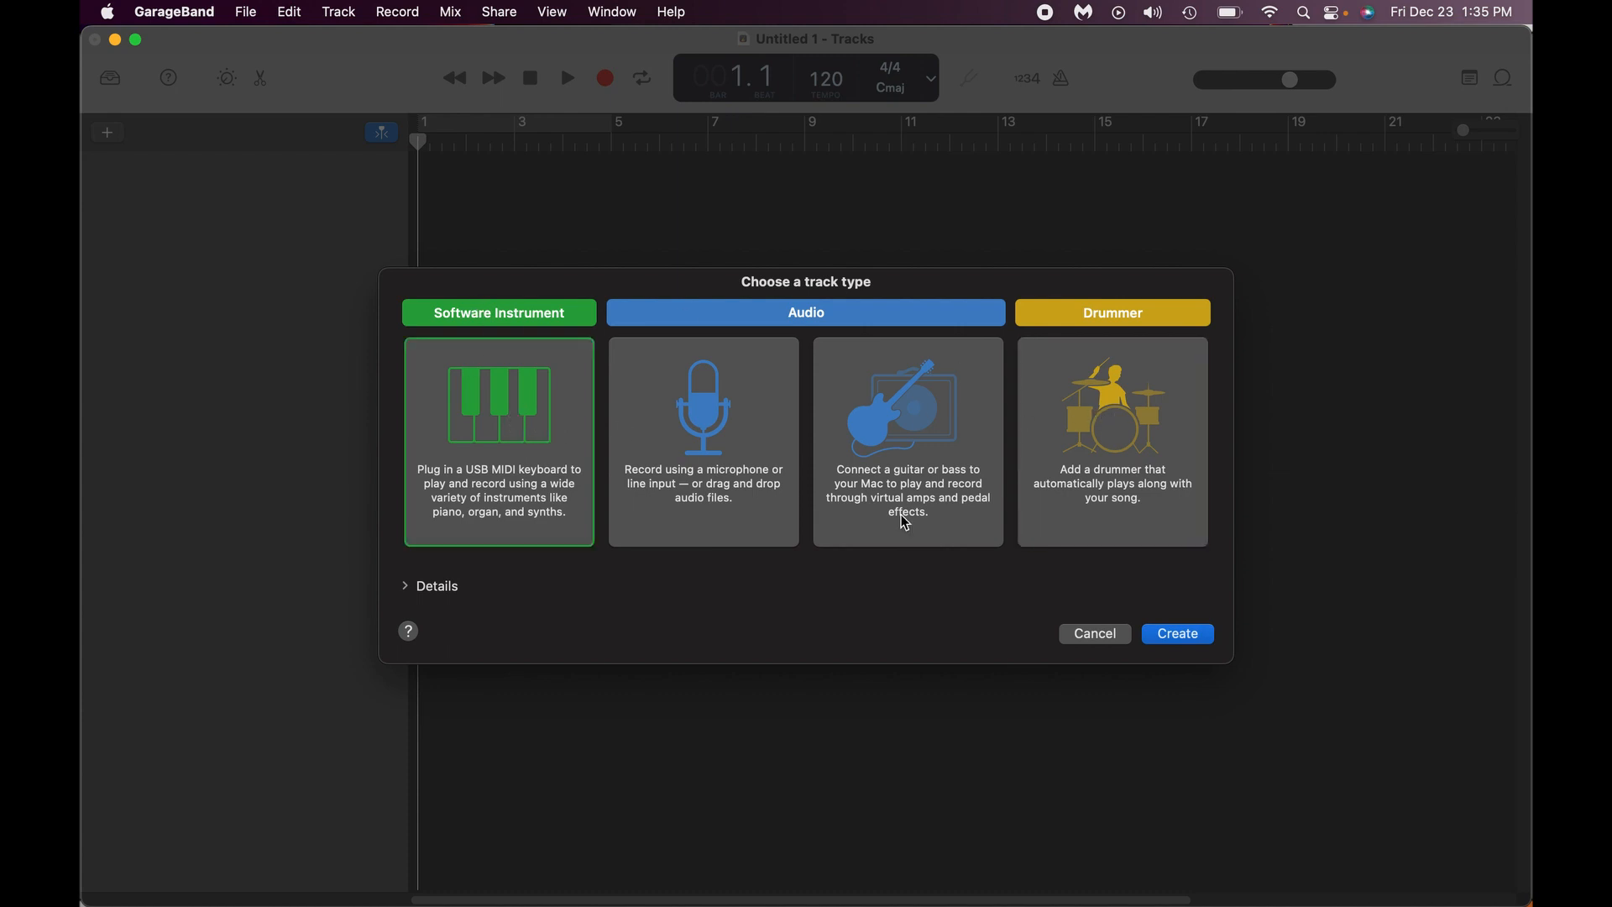
{"action": "left_click", "coordinate": [1178, 634]}
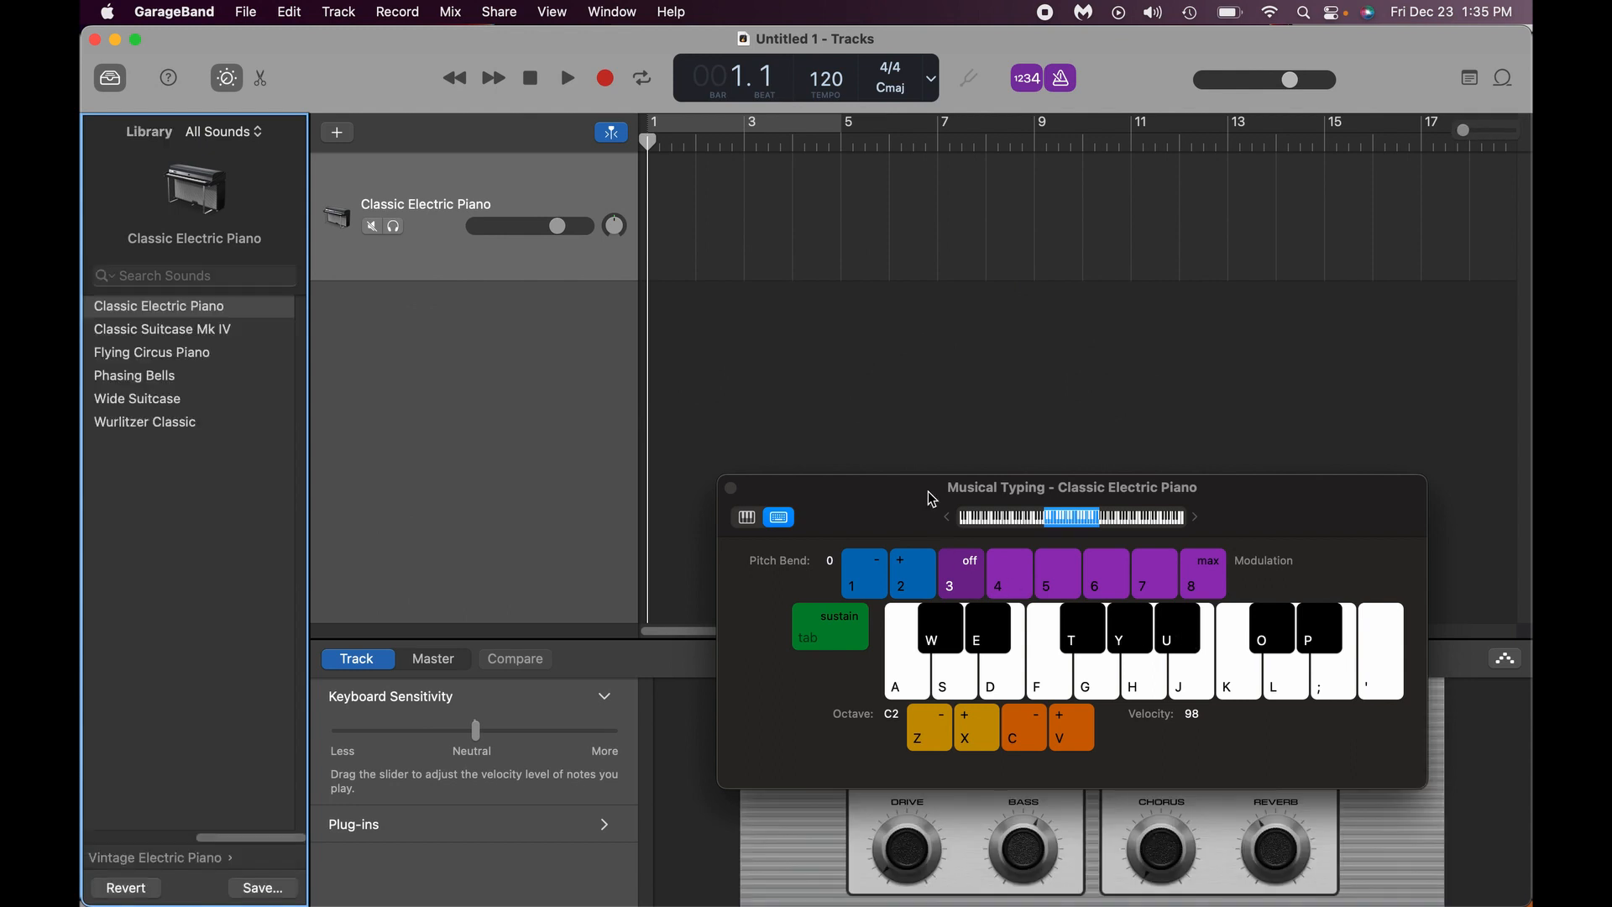
{"action": "left_click_drag", "start_coordinate": [874, 507], "coordinate": [659, 349]}
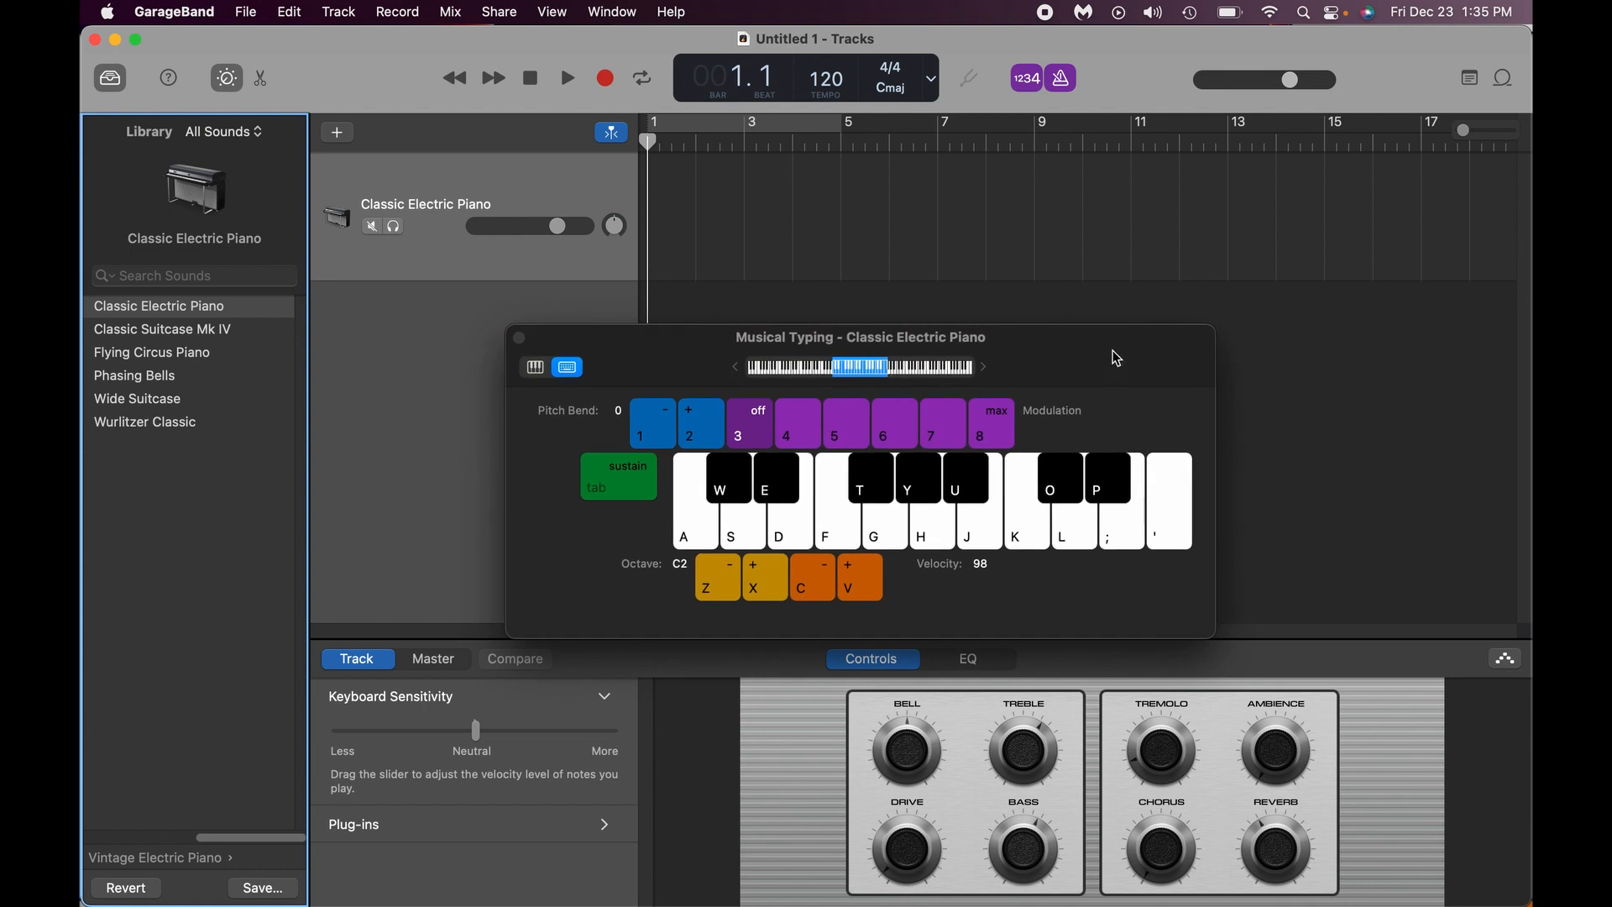
{"action": "left_click_drag", "start_coordinate": [1112, 350], "coordinate": [1370, 323]}
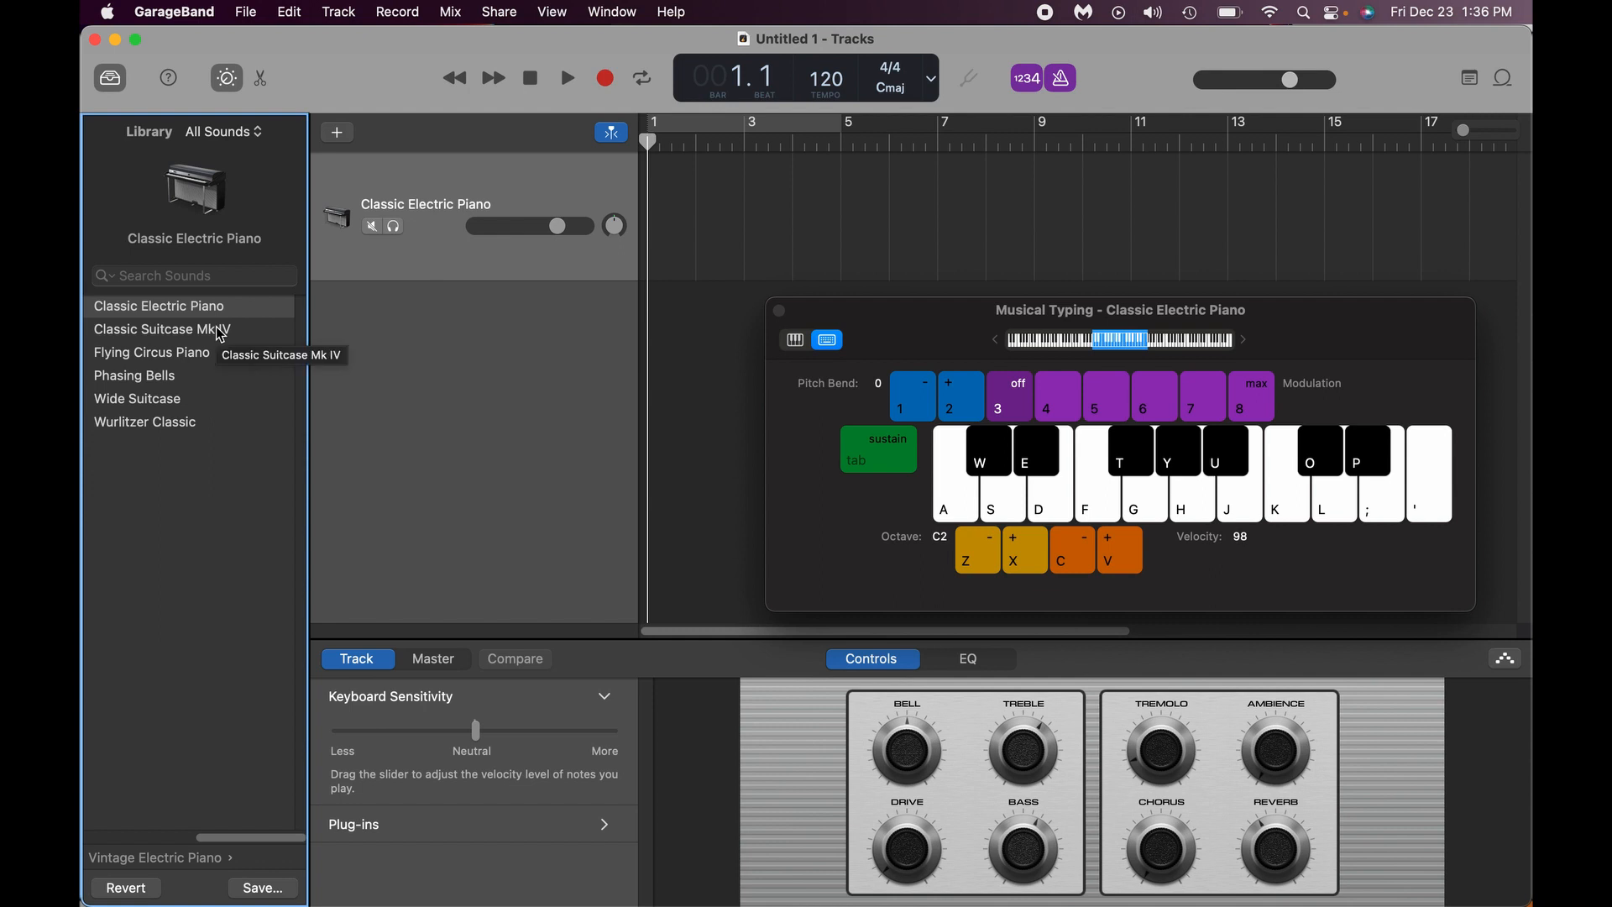
- Try out the transport by starting and stopping playback of the empty track several times
{"action": "left_click", "coordinate": [569, 82]}
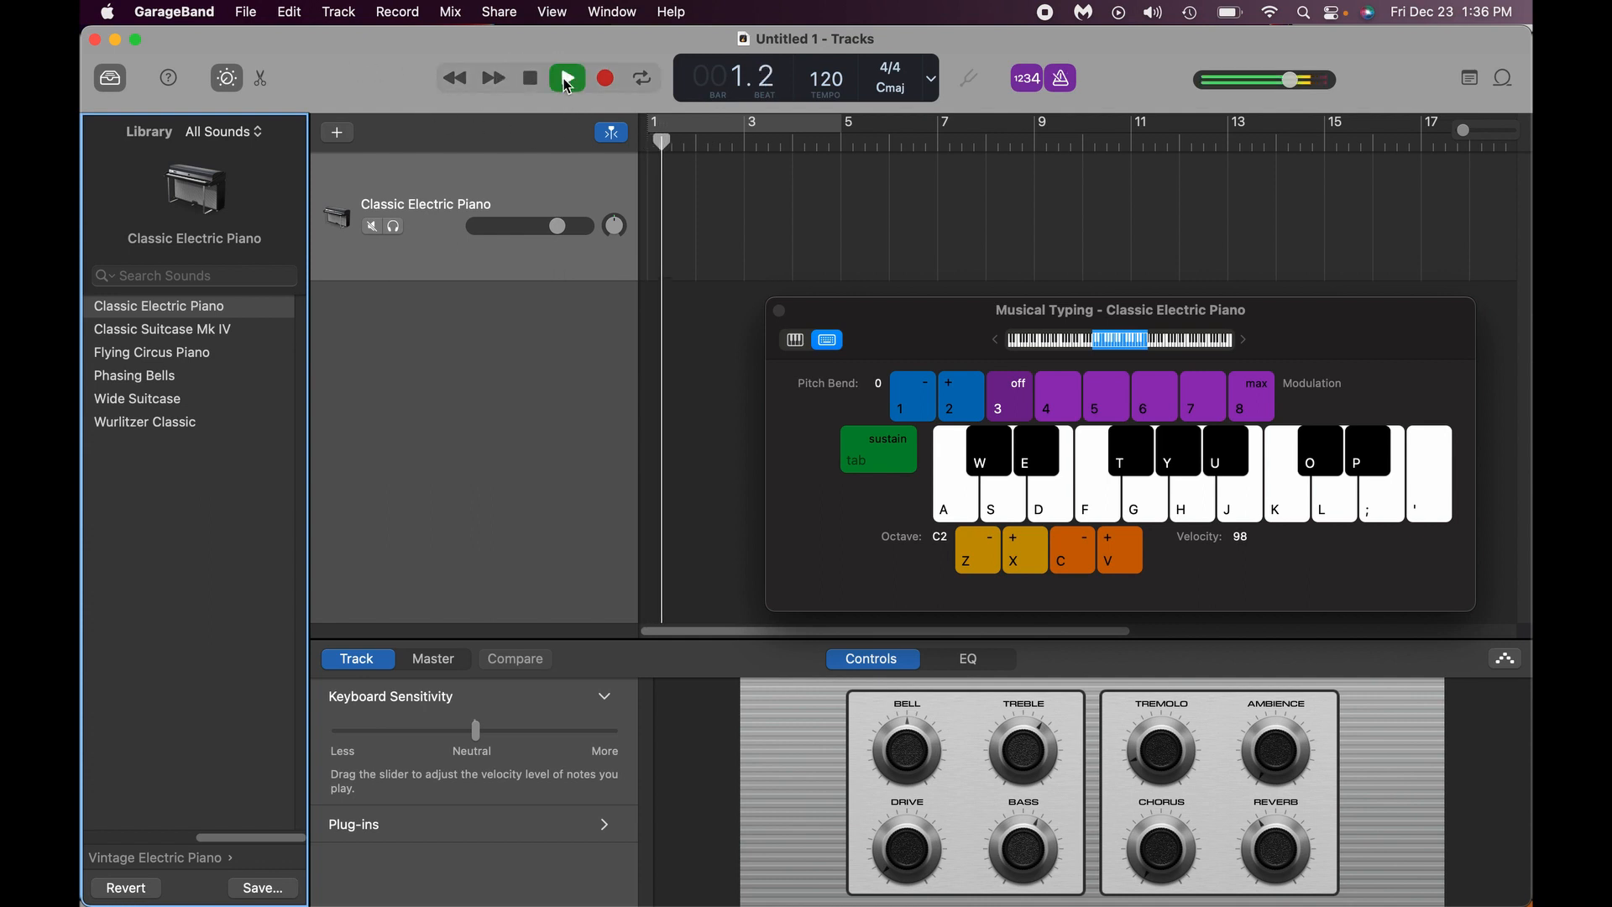
{"action": "left_click", "coordinate": [569, 83]}
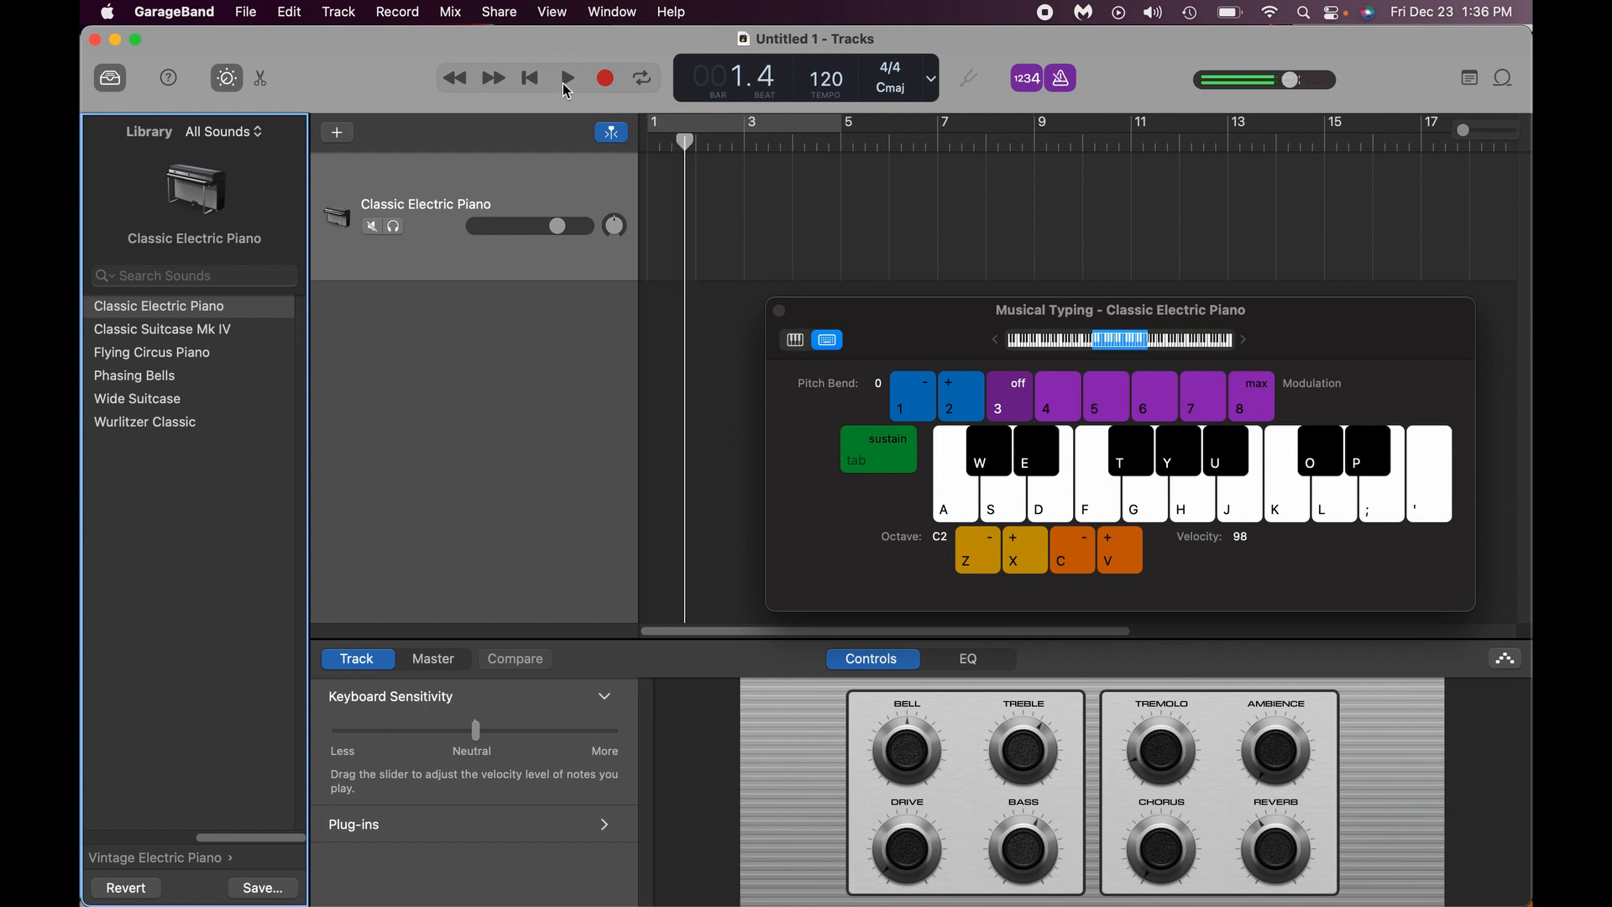
{"action": "left_click", "coordinate": [568, 84]}
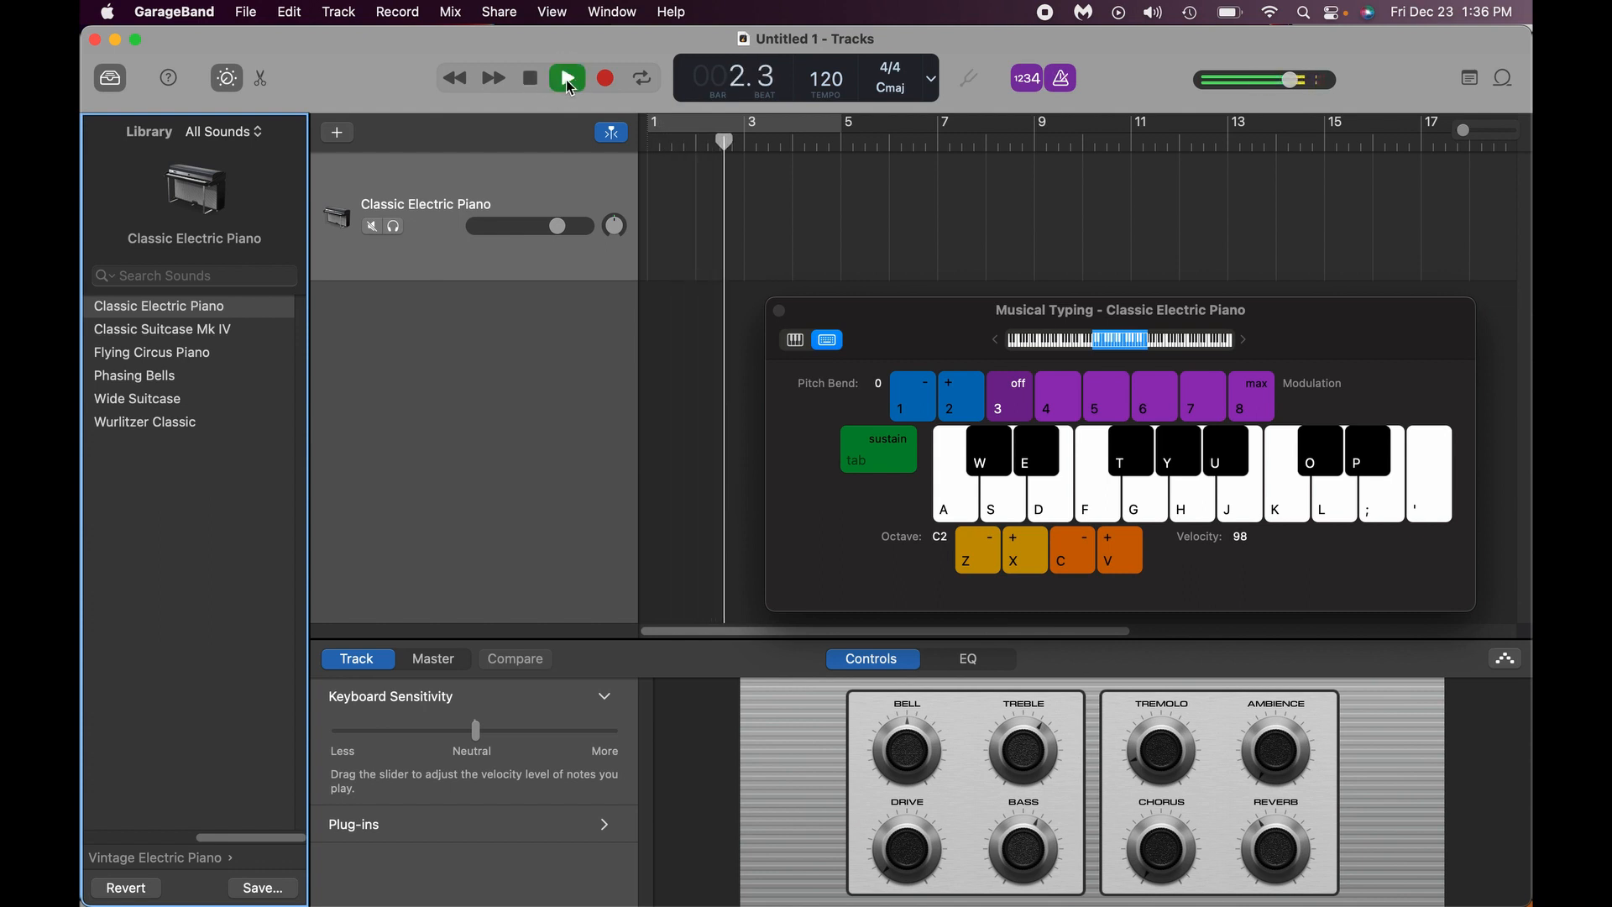
{"action": "left_click", "coordinate": [570, 84]}
{"action": "left_click", "coordinate": [569, 84]}
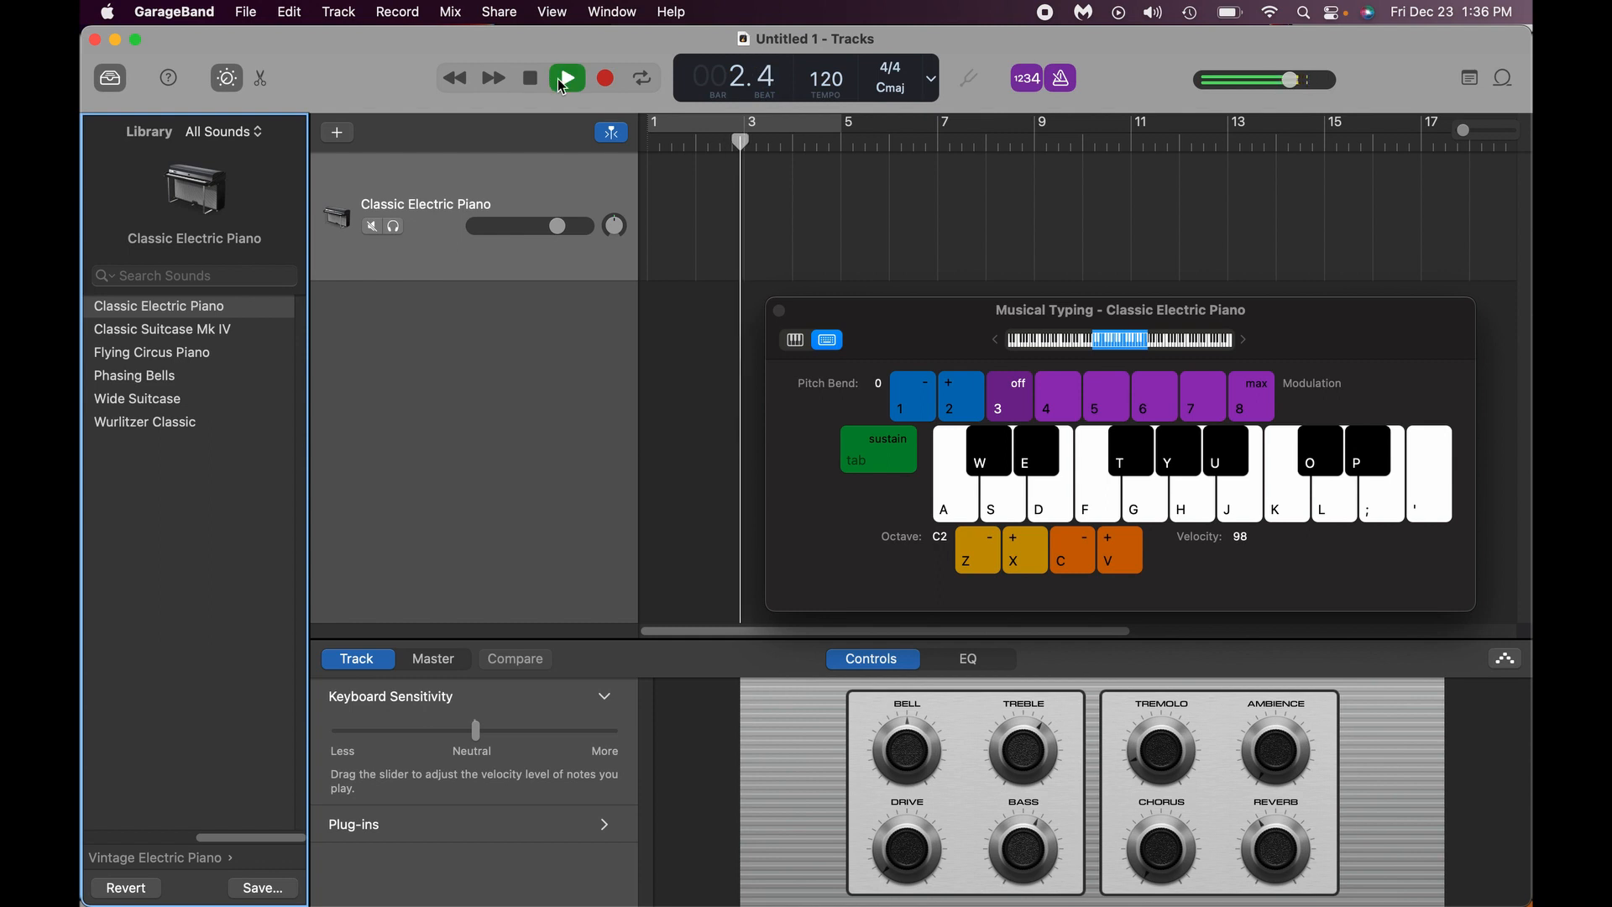
{"action": "left_click", "coordinate": [564, 84]}
{"action": "left_click", "coordinate": [564, 84]}
{"action": "left_click", "coordinate": [569, 84]}
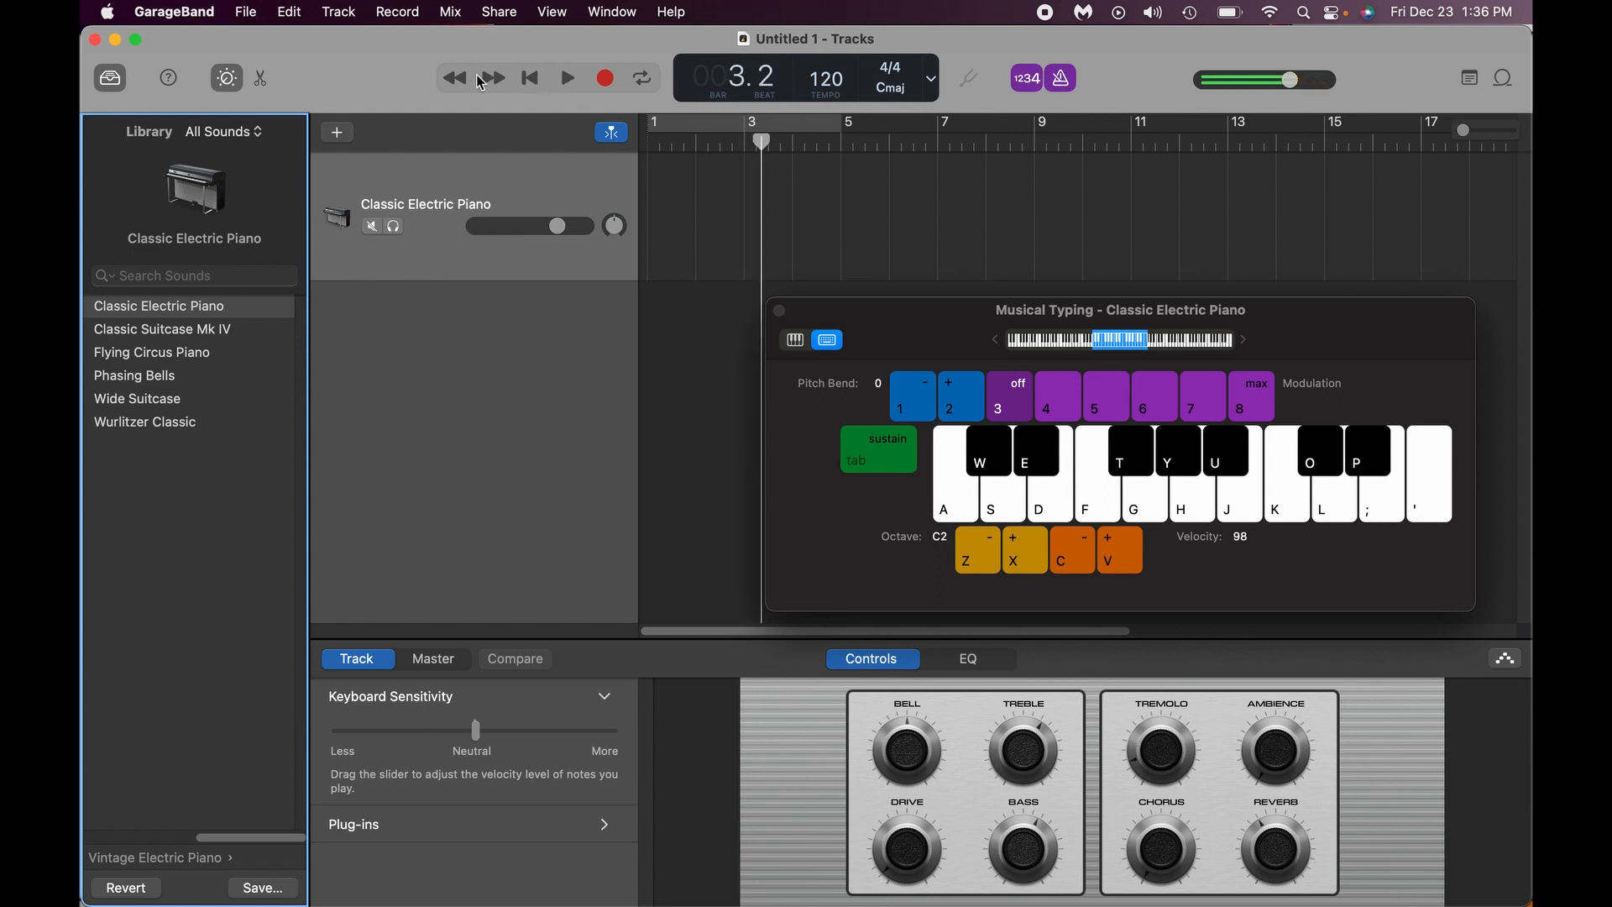
- Record a short phrase of C2, E2 and G2 on the Classic Electric Piano track, starting from bar 1
{"action": "left_click", "coordinate": [458, 80]}
{"action": "left_click", "coordinate": [461, 85]}
{"action": "left_click", "coordinate": [461, 84]}
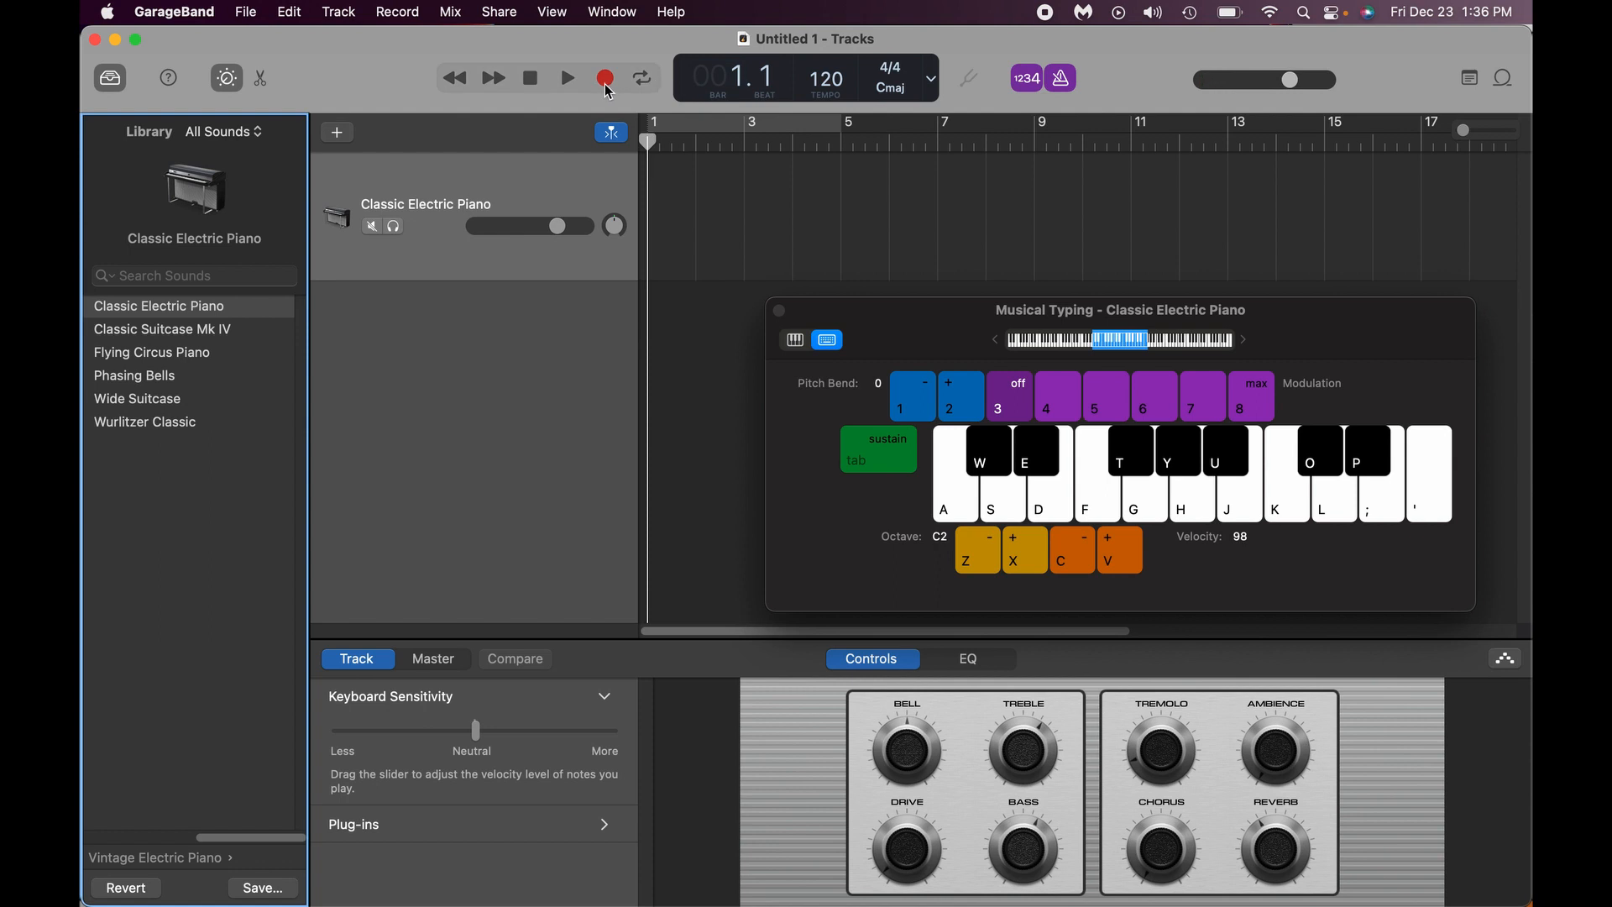
{"action": "left_click", "coordinate": [607, 84]}
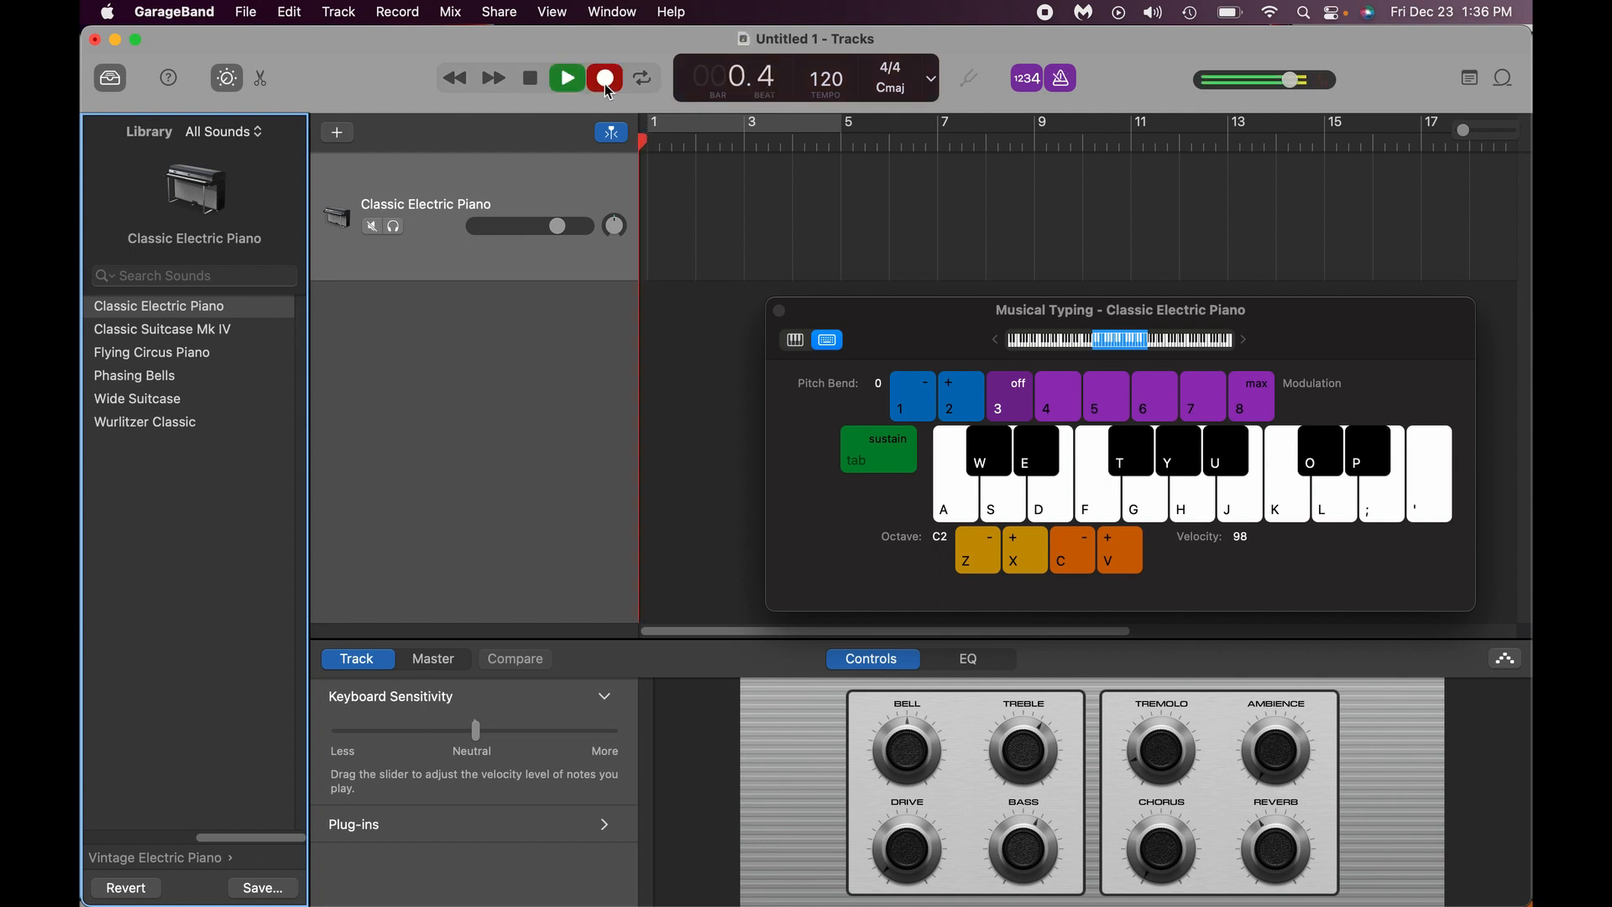
{"action": "key", "text": "a"}
{"action": "key", "text": "d"}
{"action": "key", "text": "g"}
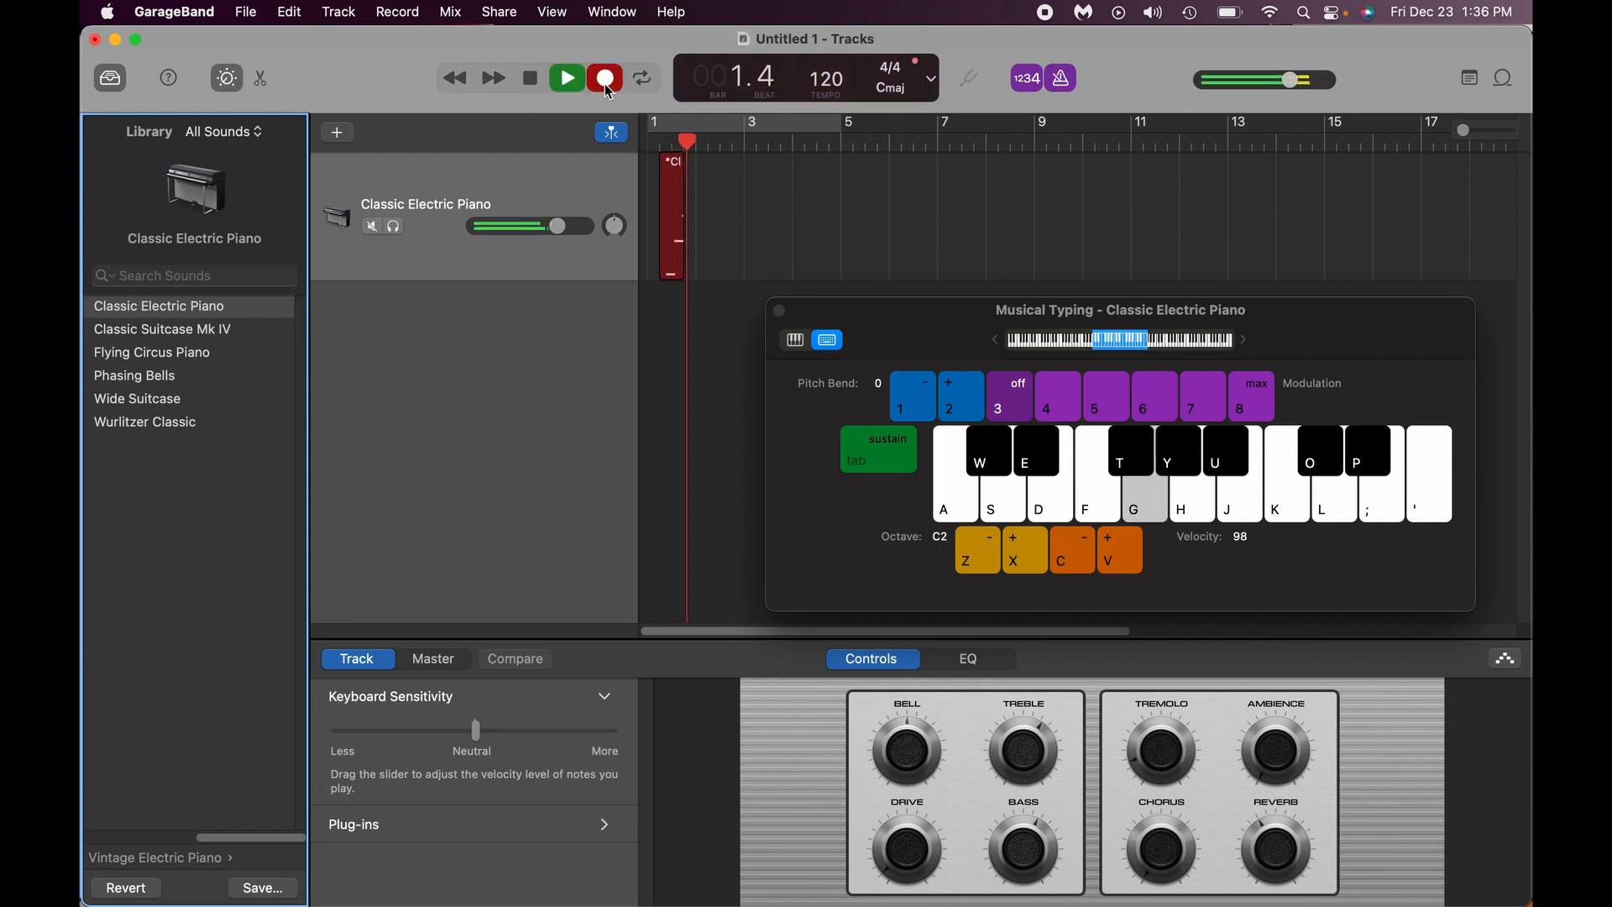
{"action": "left_click", "coordinate": [607, 84]}
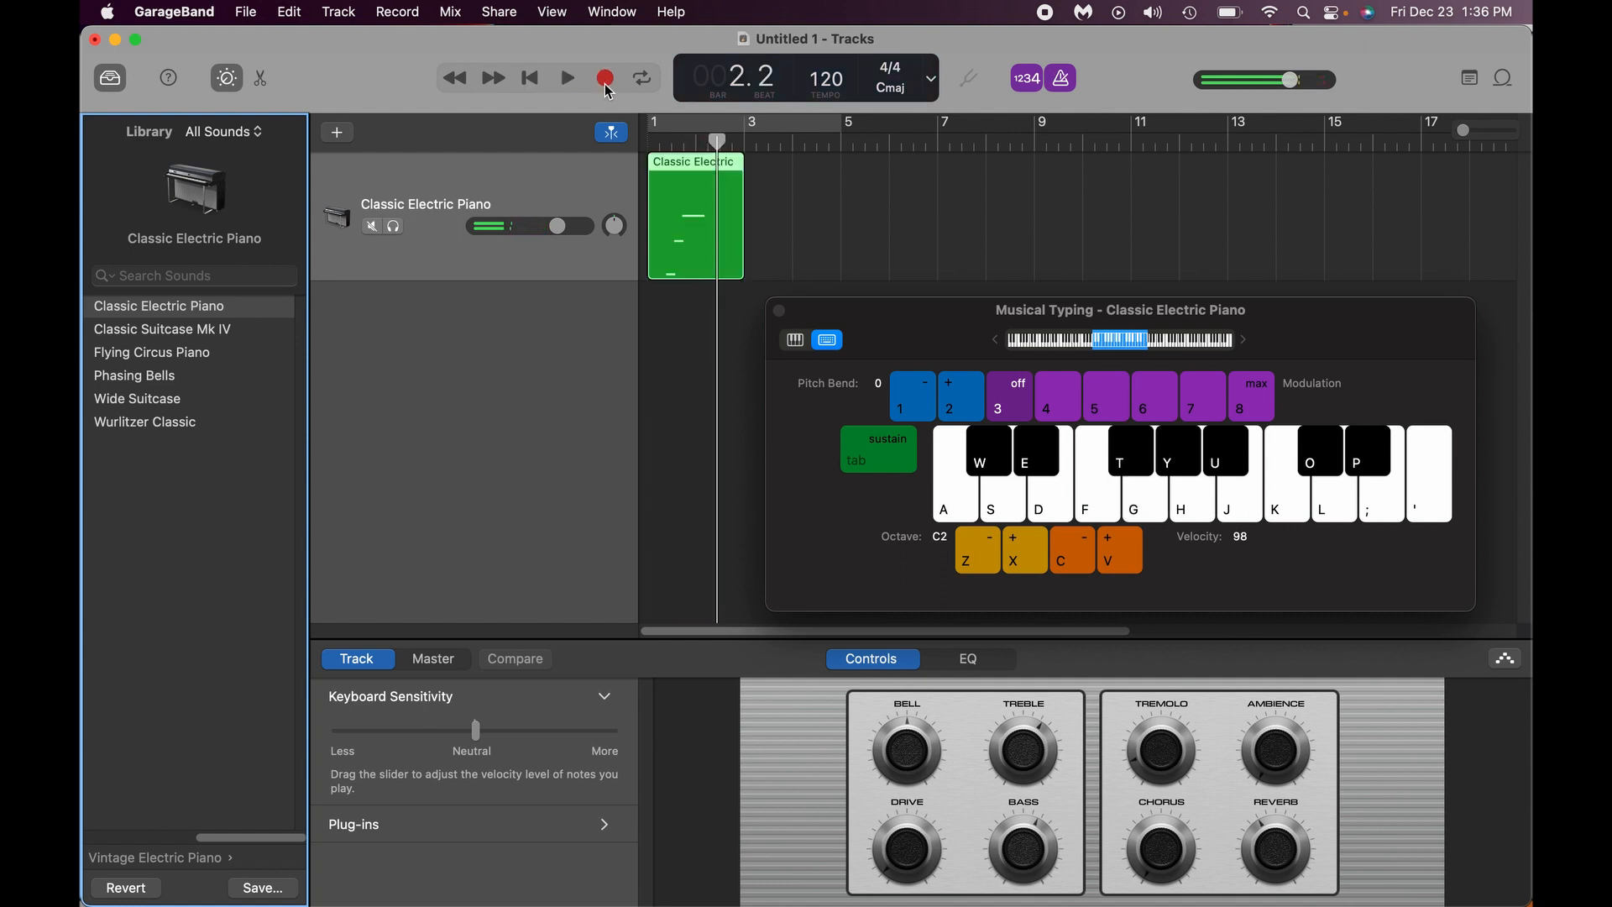
- Try other library sounds such as Phasing Bells and change the recorded track's instrument to Flying Circus Piano
{"action": "left_click_drag", "start_coordinate": [663, 170], "coordinate": [663, 171]}
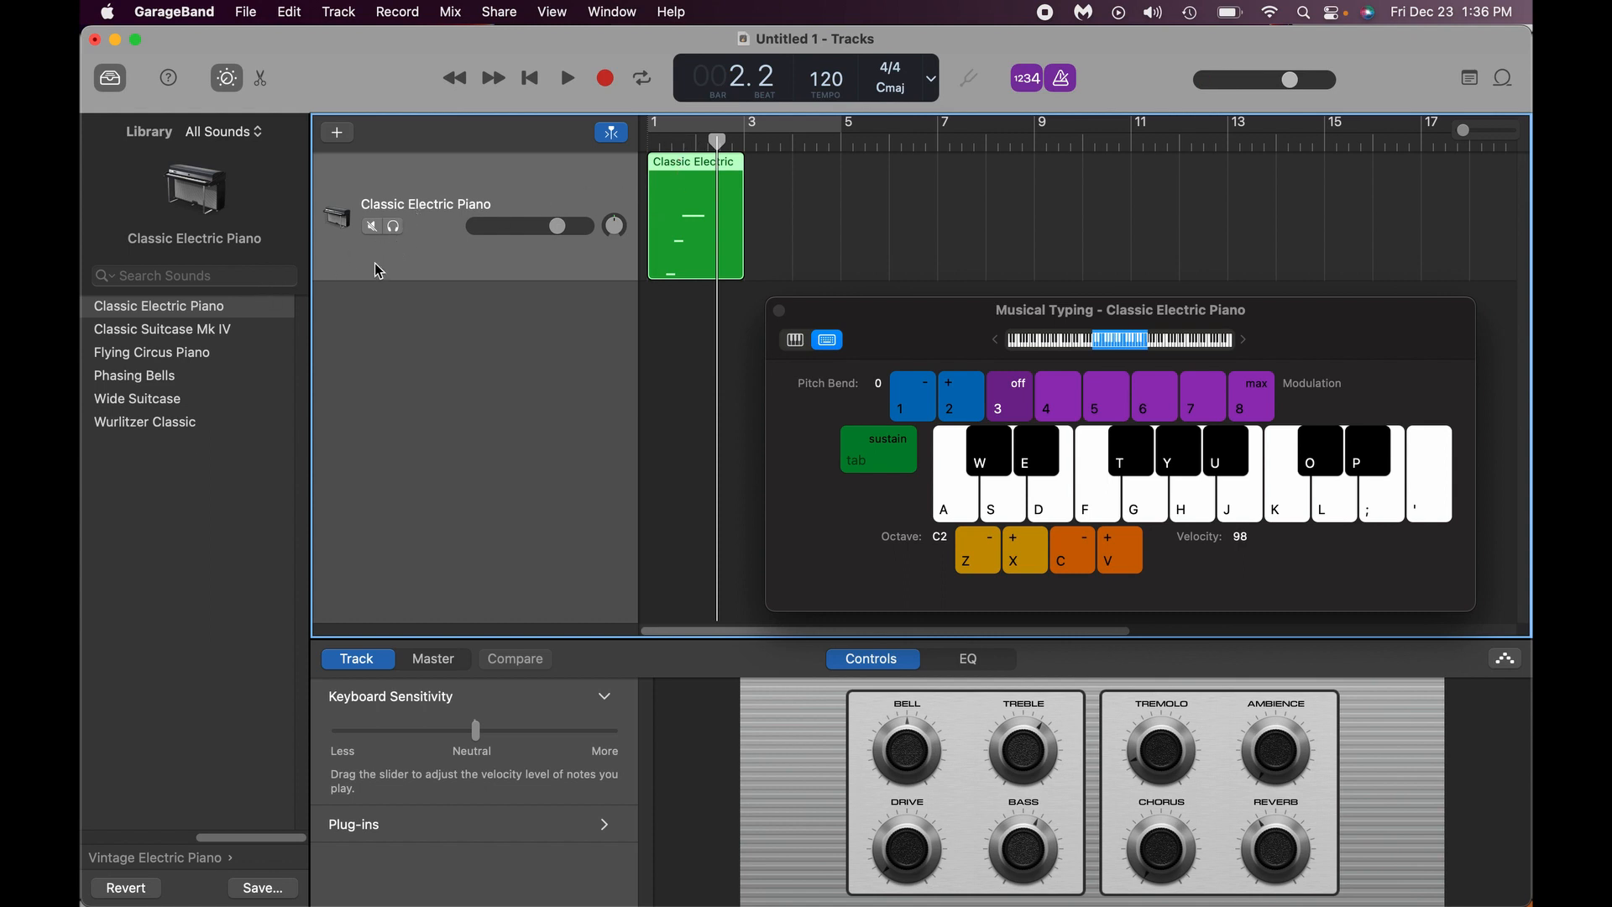
{"action": "left_click", "coordinate": [177, 377]}
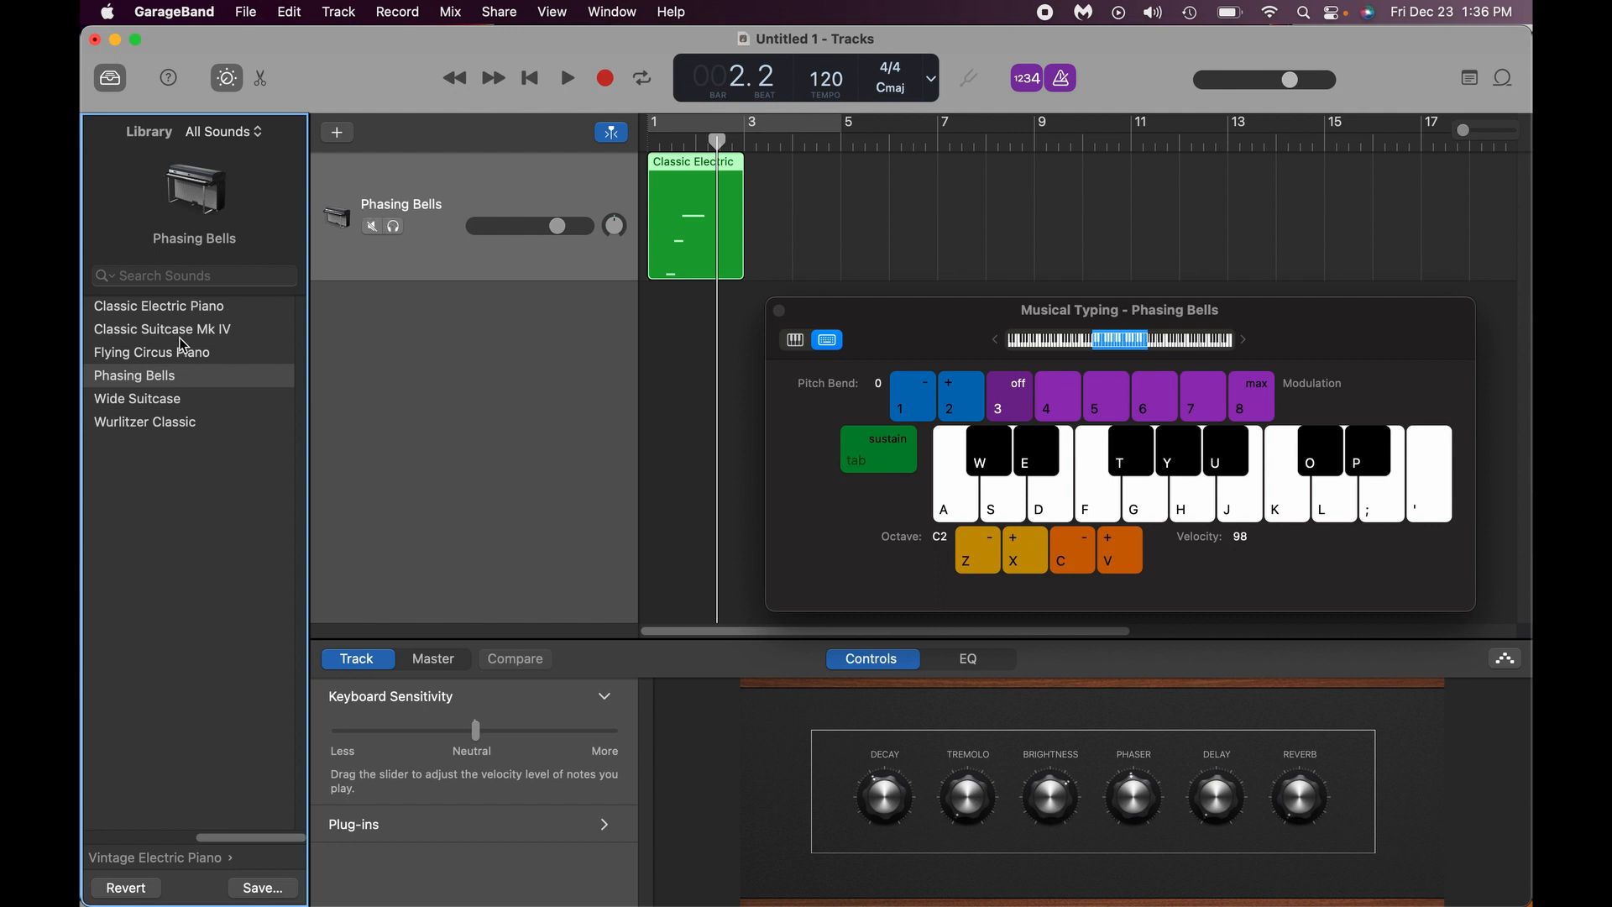
{"action": "left_click", "coordinate": [437, 189]}
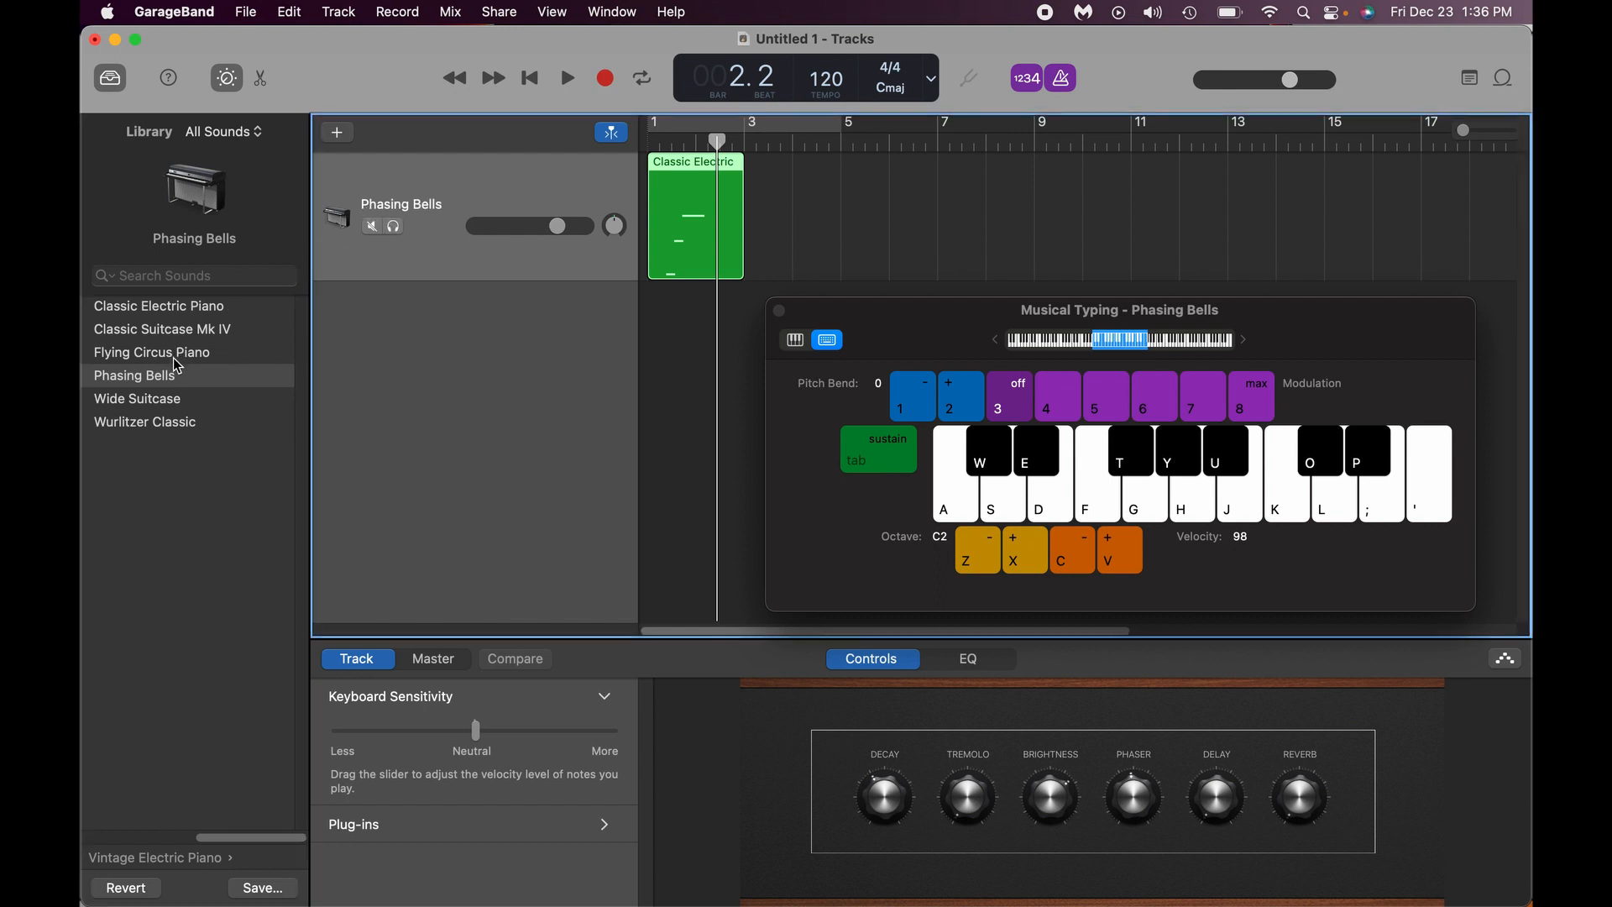
{"action": "left_click", "coordinate": [214, 311]}
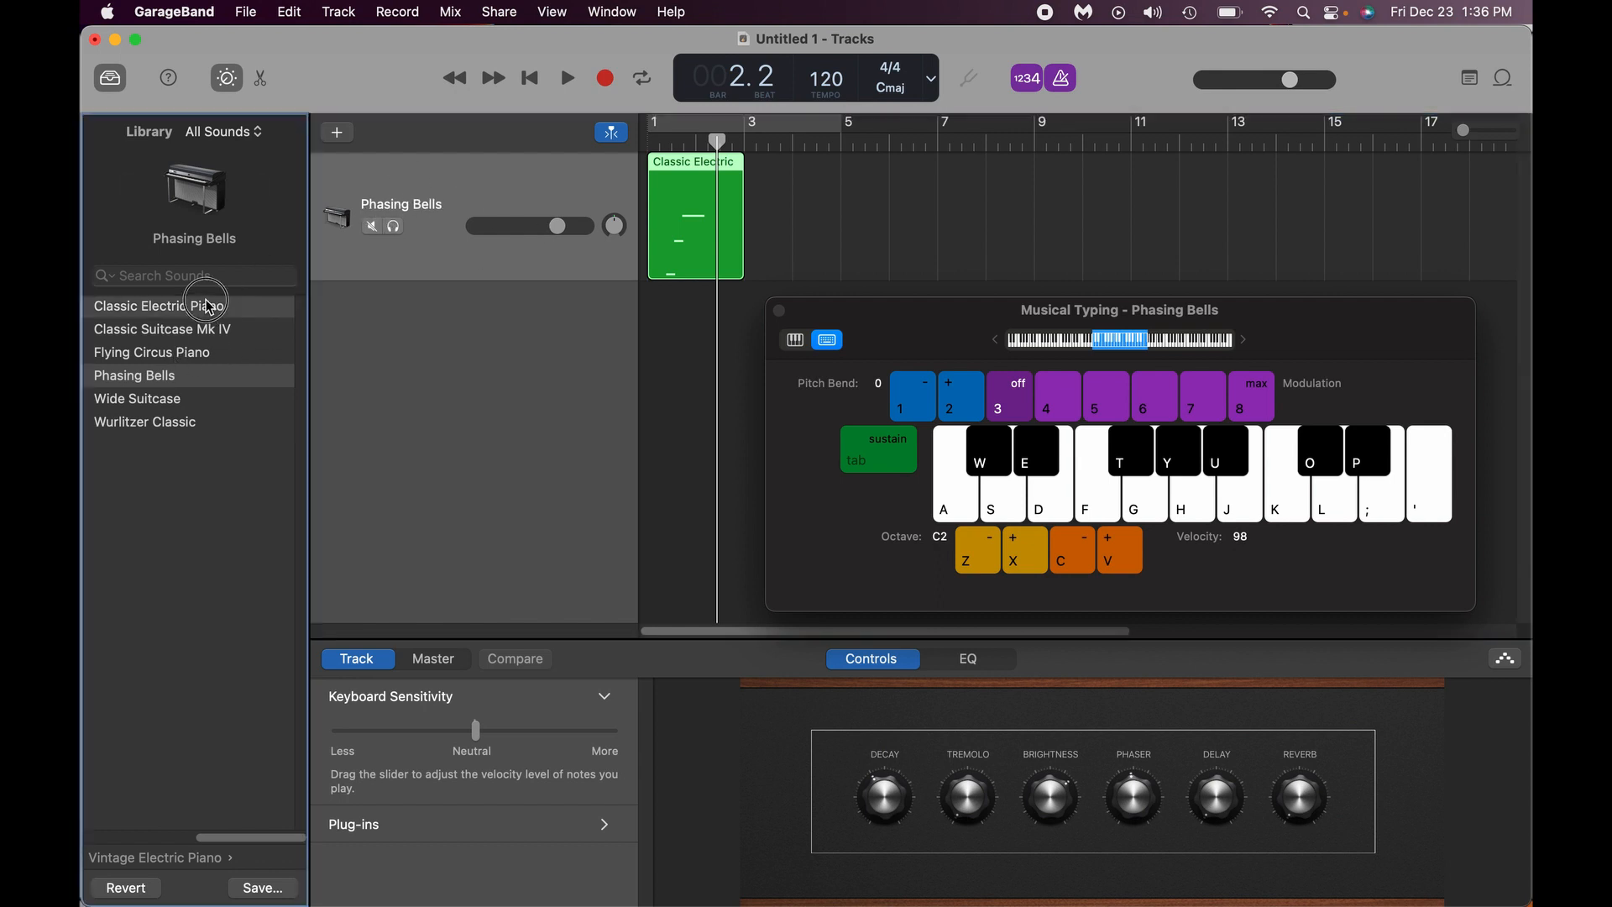
{"action": "left_click", "coordinate": [201, 352]}
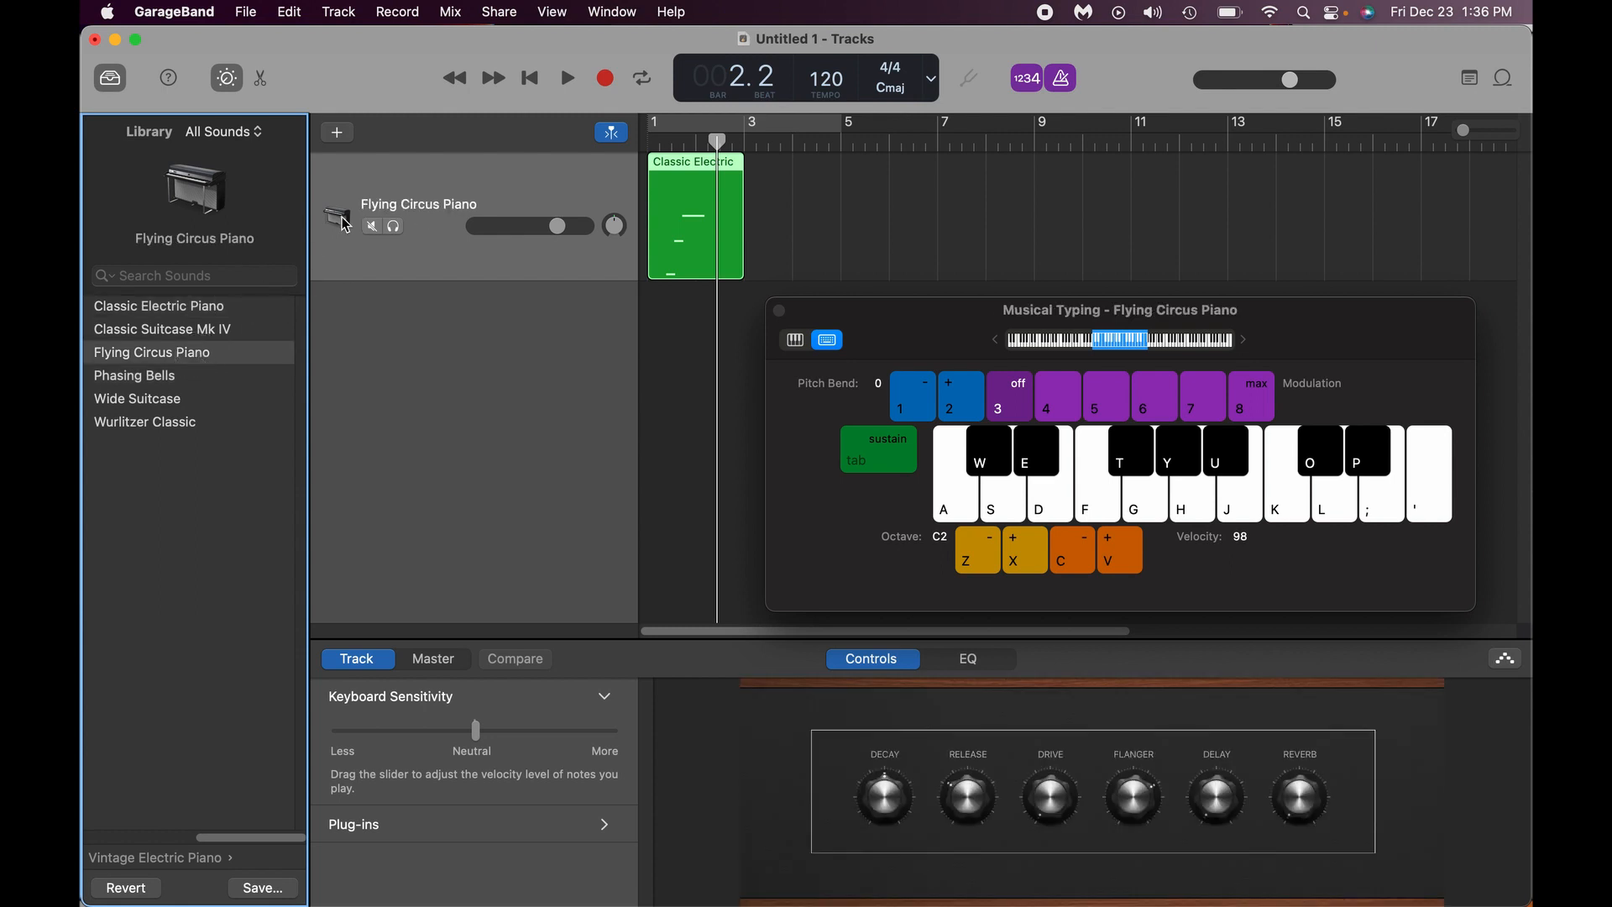
- Enlarge the instrument's Smart Controls area so it takes up more height beneath the tracks
{"action": "double_click", "coordinate": [346, 224]}
{"action": "double_click", "coordinate": [345, 224]}
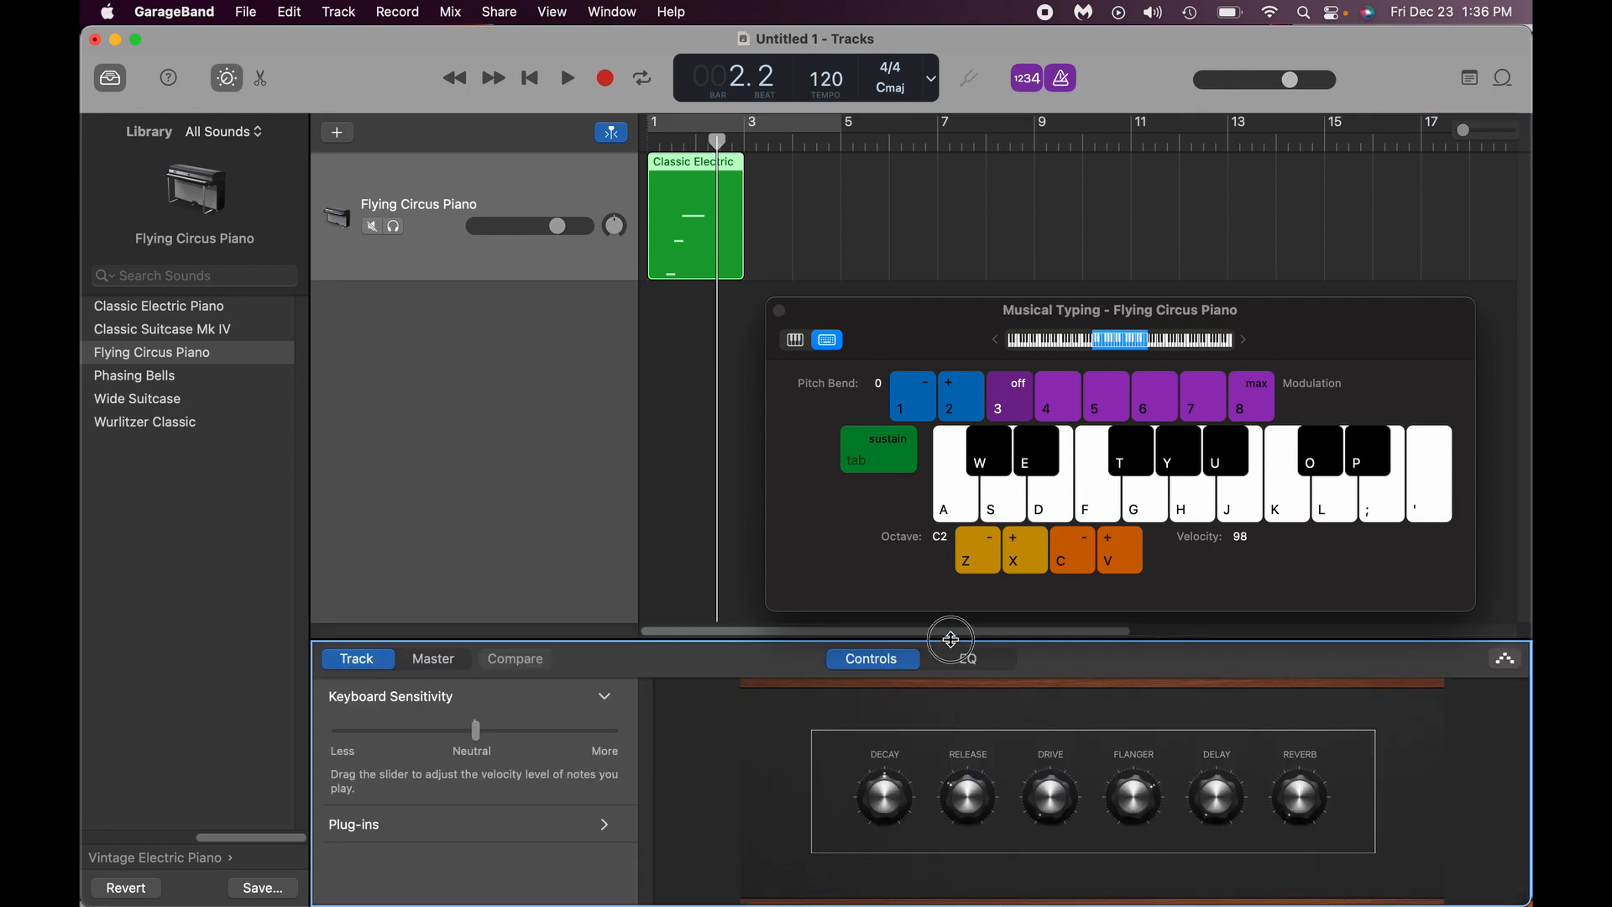
{"action": "left_click_drag", "start_coordinate": [951, 643], "coordinate": [953, 543]}
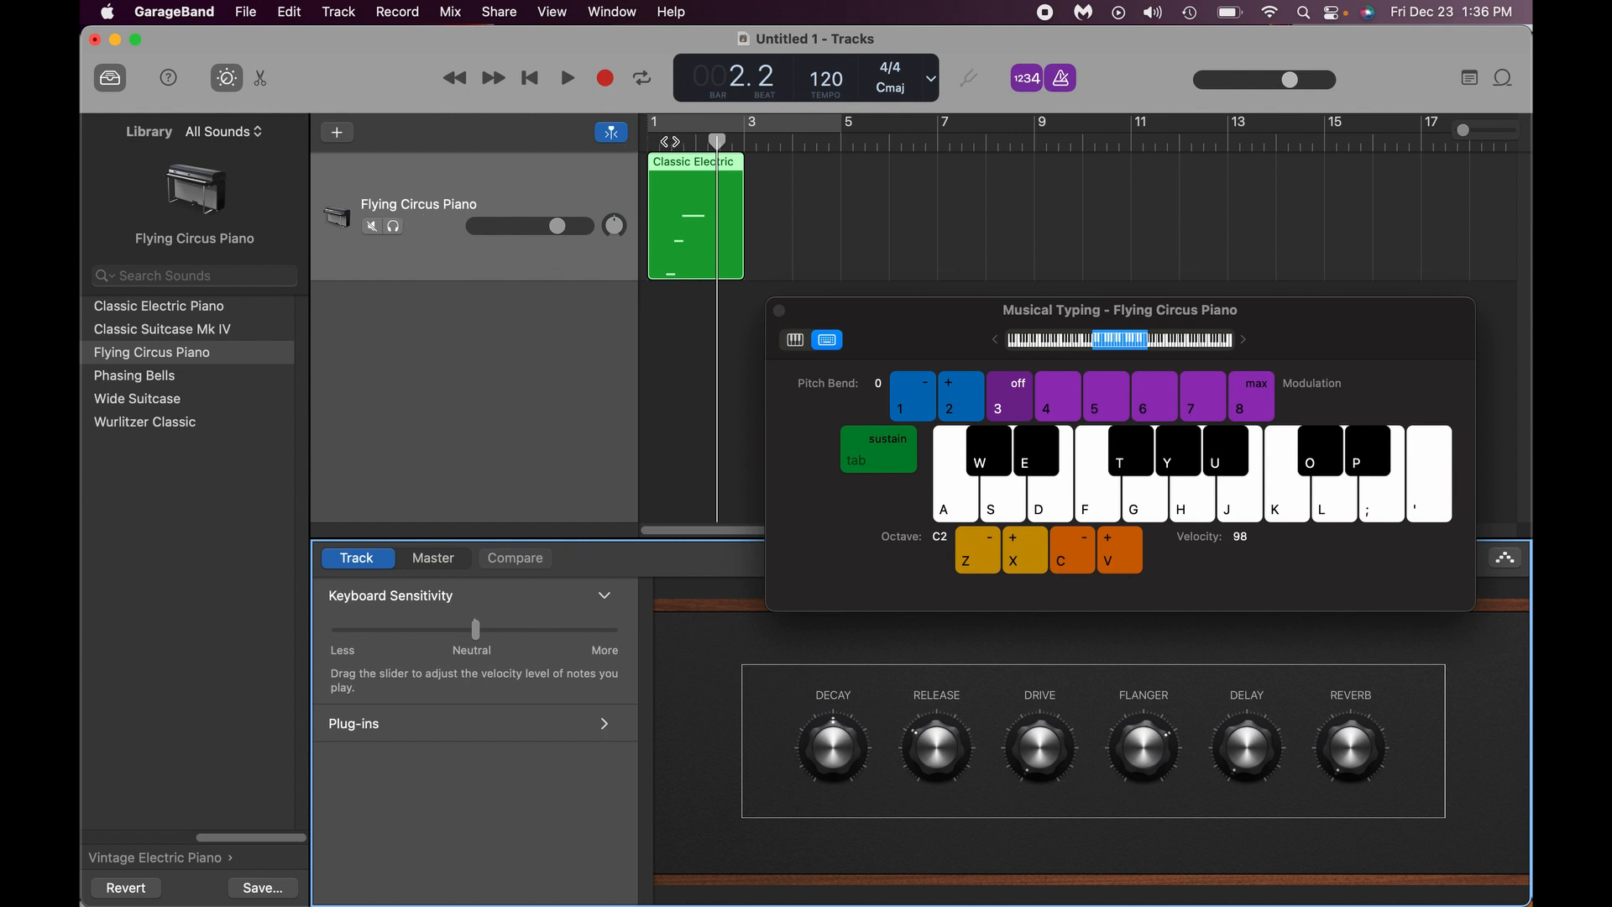
- Play the recorded region from near its start and raise the system volume
{"action": "left_click", "coordinate": [670, 142]}
{"action": "key", "text": "space"}
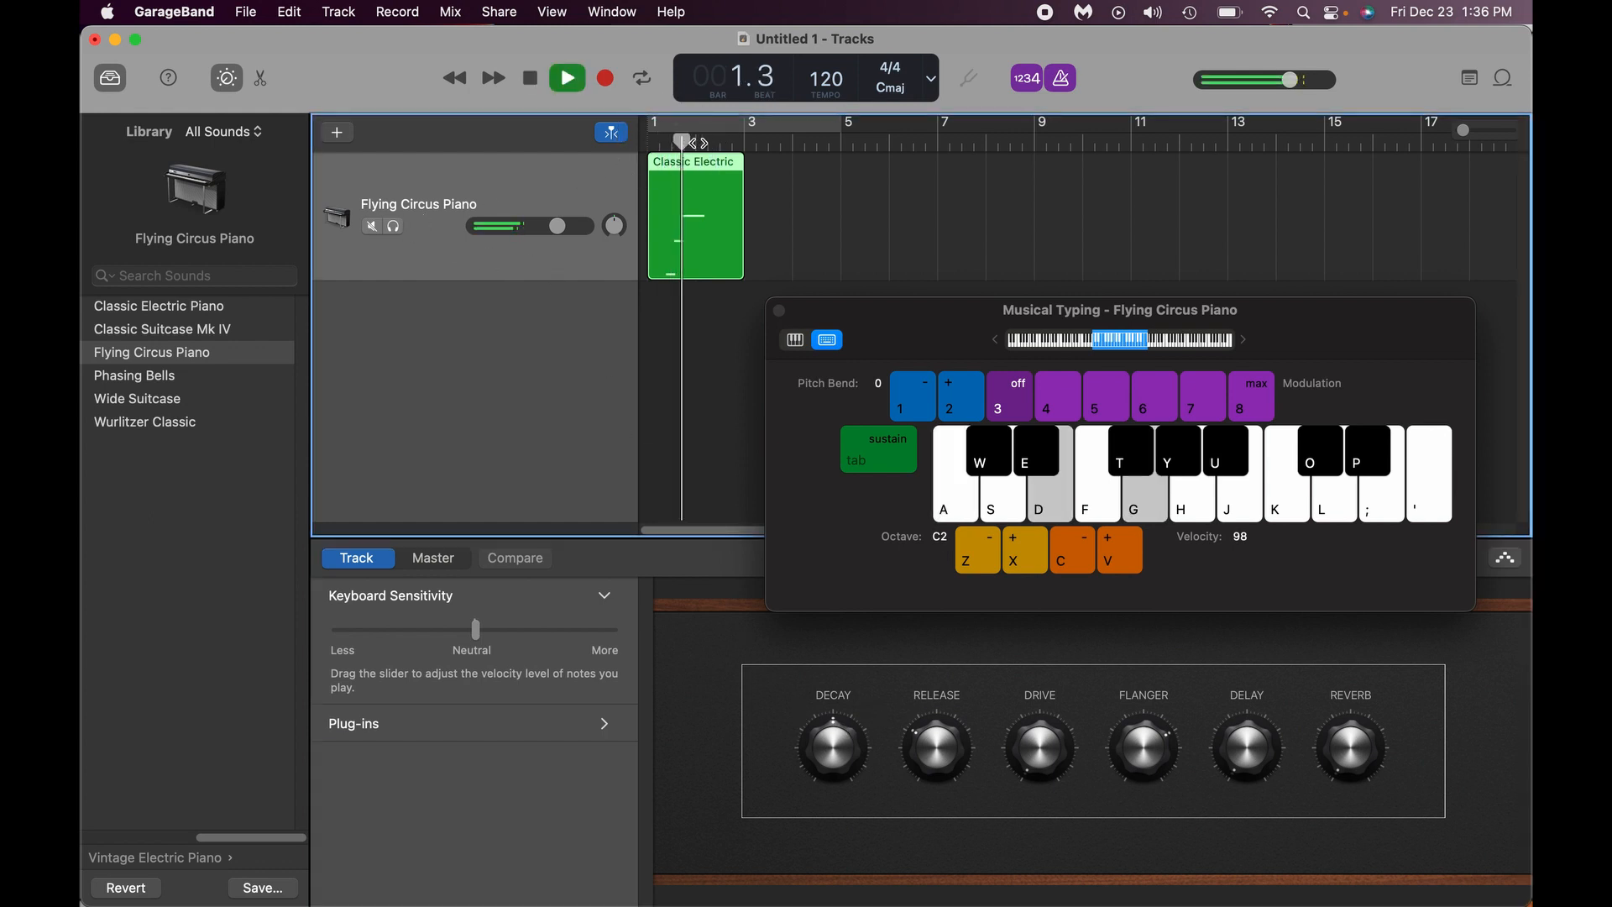
{"action": "key", "text": "space"}
{"action": "key", "text": "XF86AudioRaiseVolume"}
{"action": "key", "text": "XF86AudioRaiseVolume"}
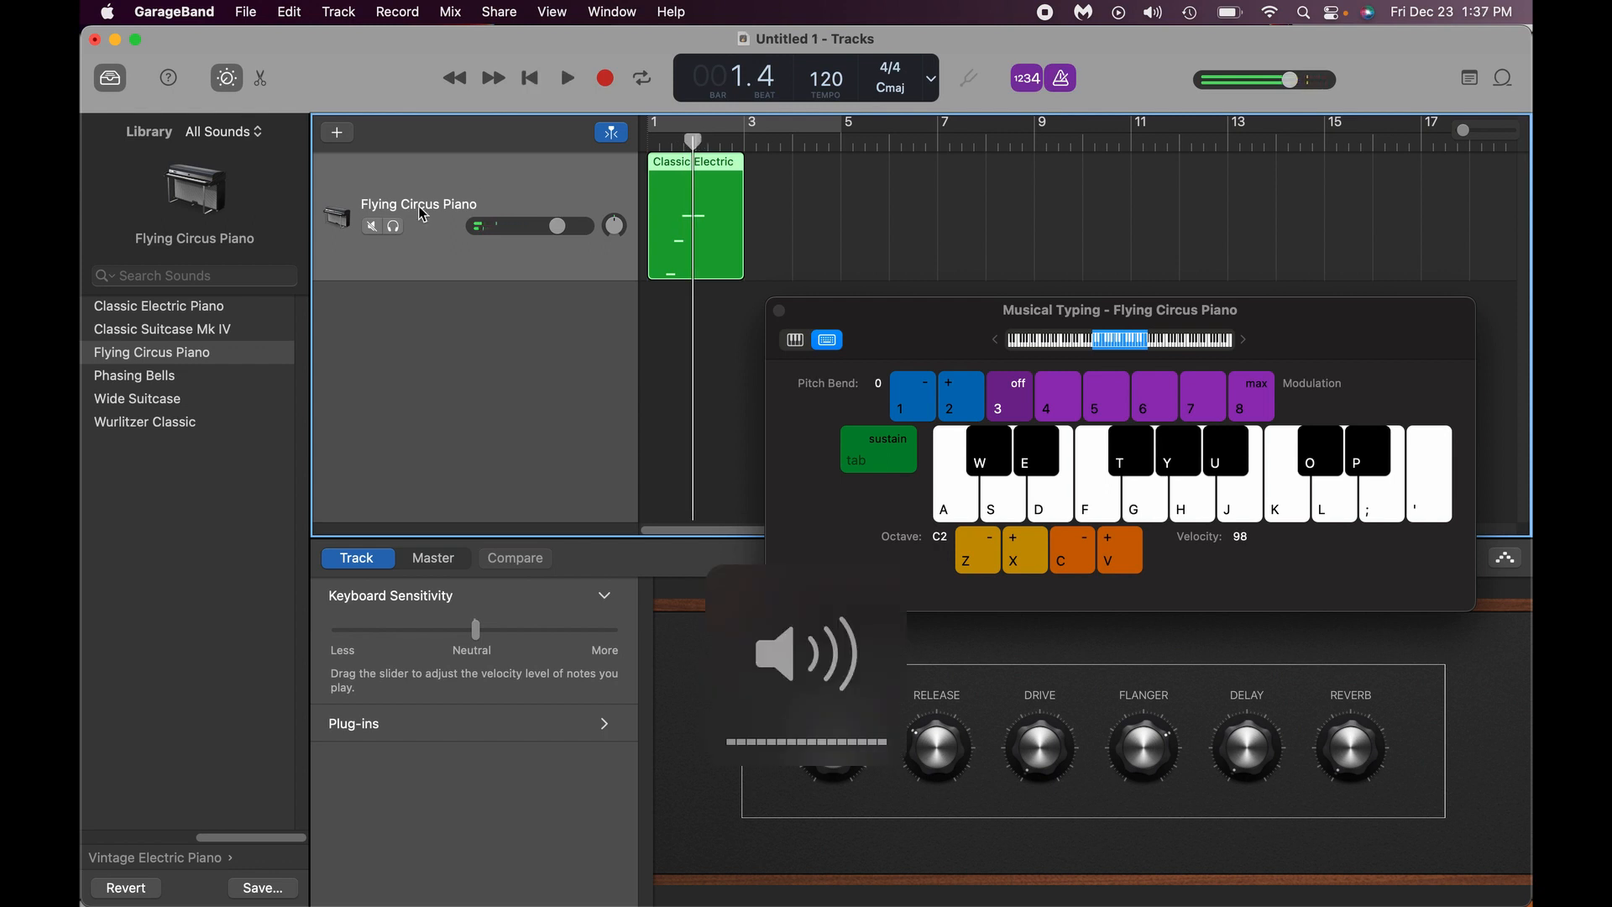
- Raise the Flying Circus Piano track's volume to its maximum and replay the recorded region from near its start
{"action": "left_click", "coordinate": [563, 227]}
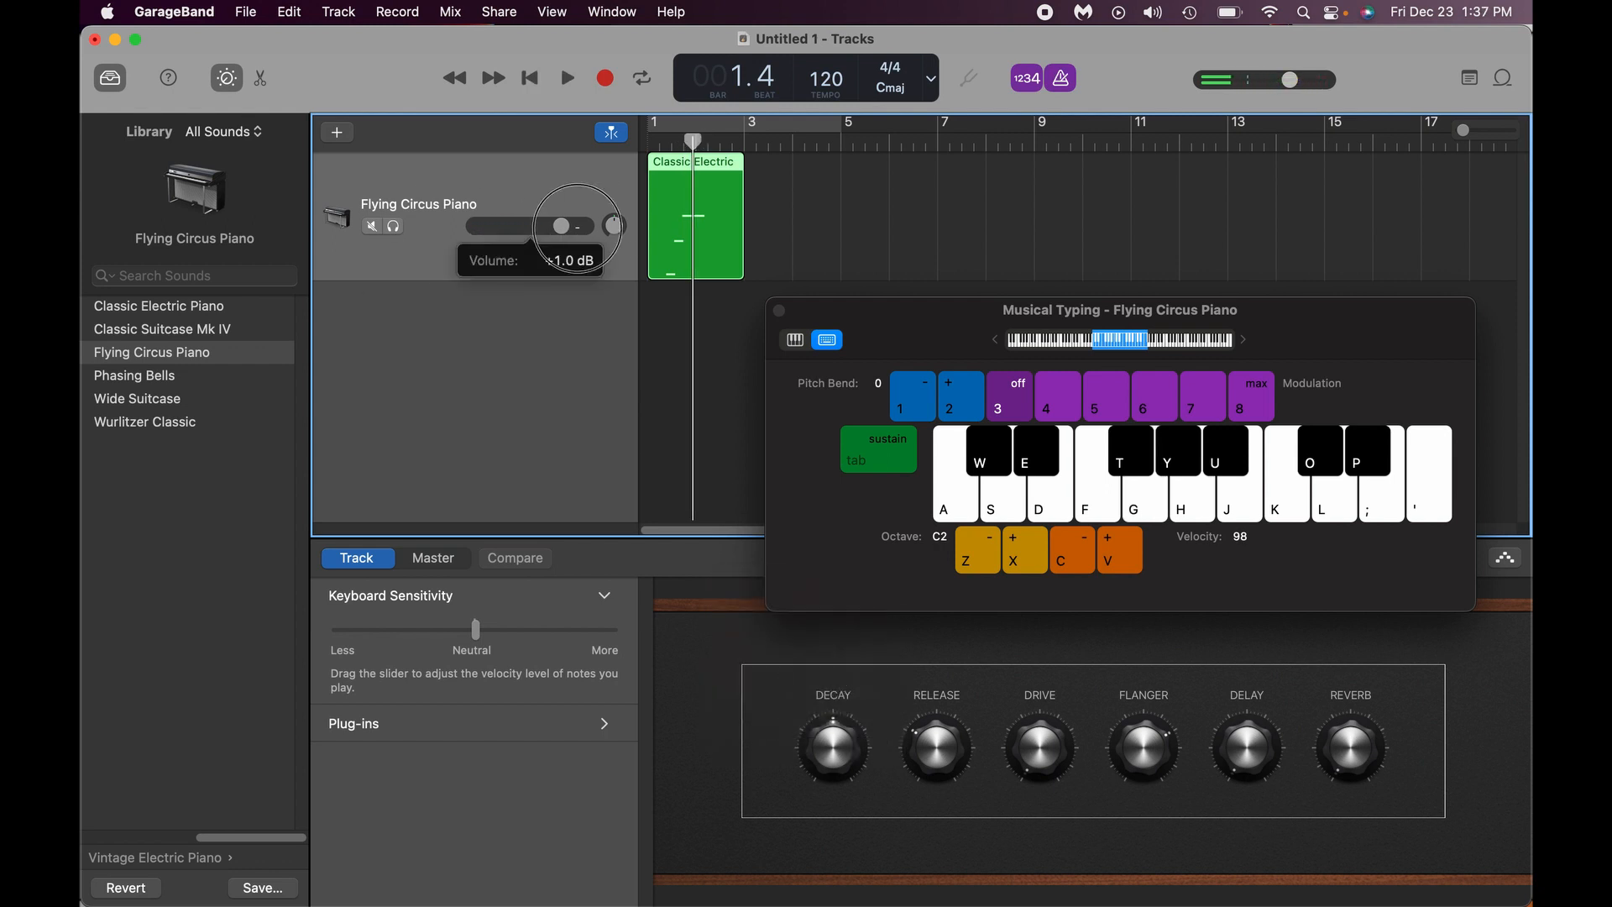
{"action": "left_click_drag", "start_coordinate": [578, 228], "coordinate": [619, 242]}
{"action": "left_click", "coordinate": [671, 141]}
{"action": "key", "text": "space"}
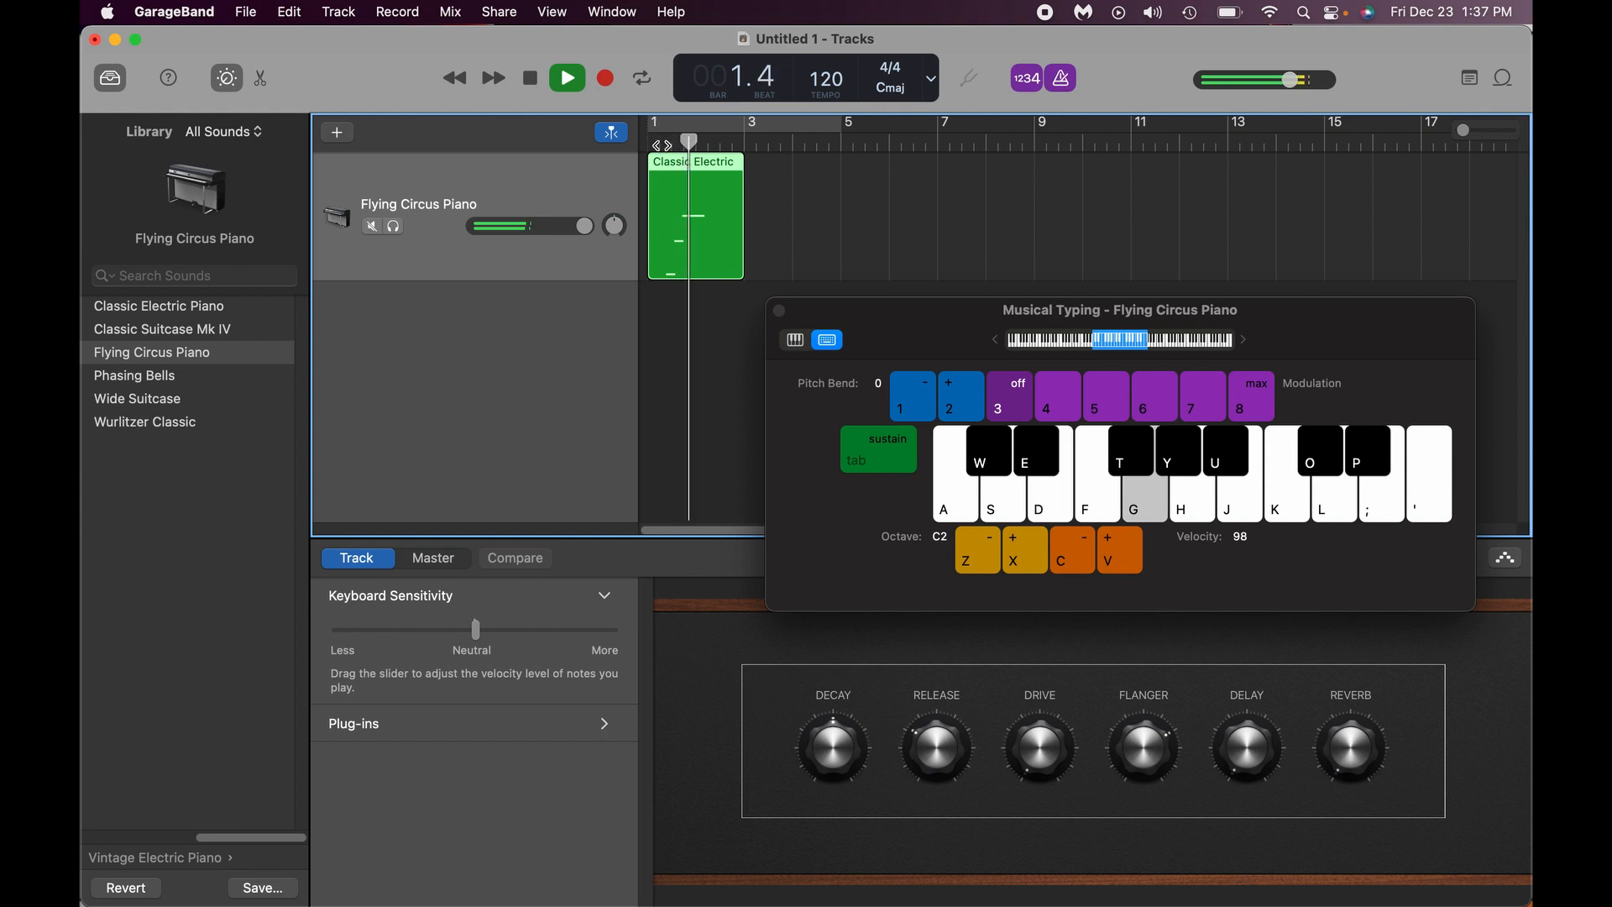
{"action": "key", "text": "space"}
{"action": "left_click", "coordinate": [662, 145]}
{"action": "key", "text": "space"}
{"action": "key", "text": "space"}
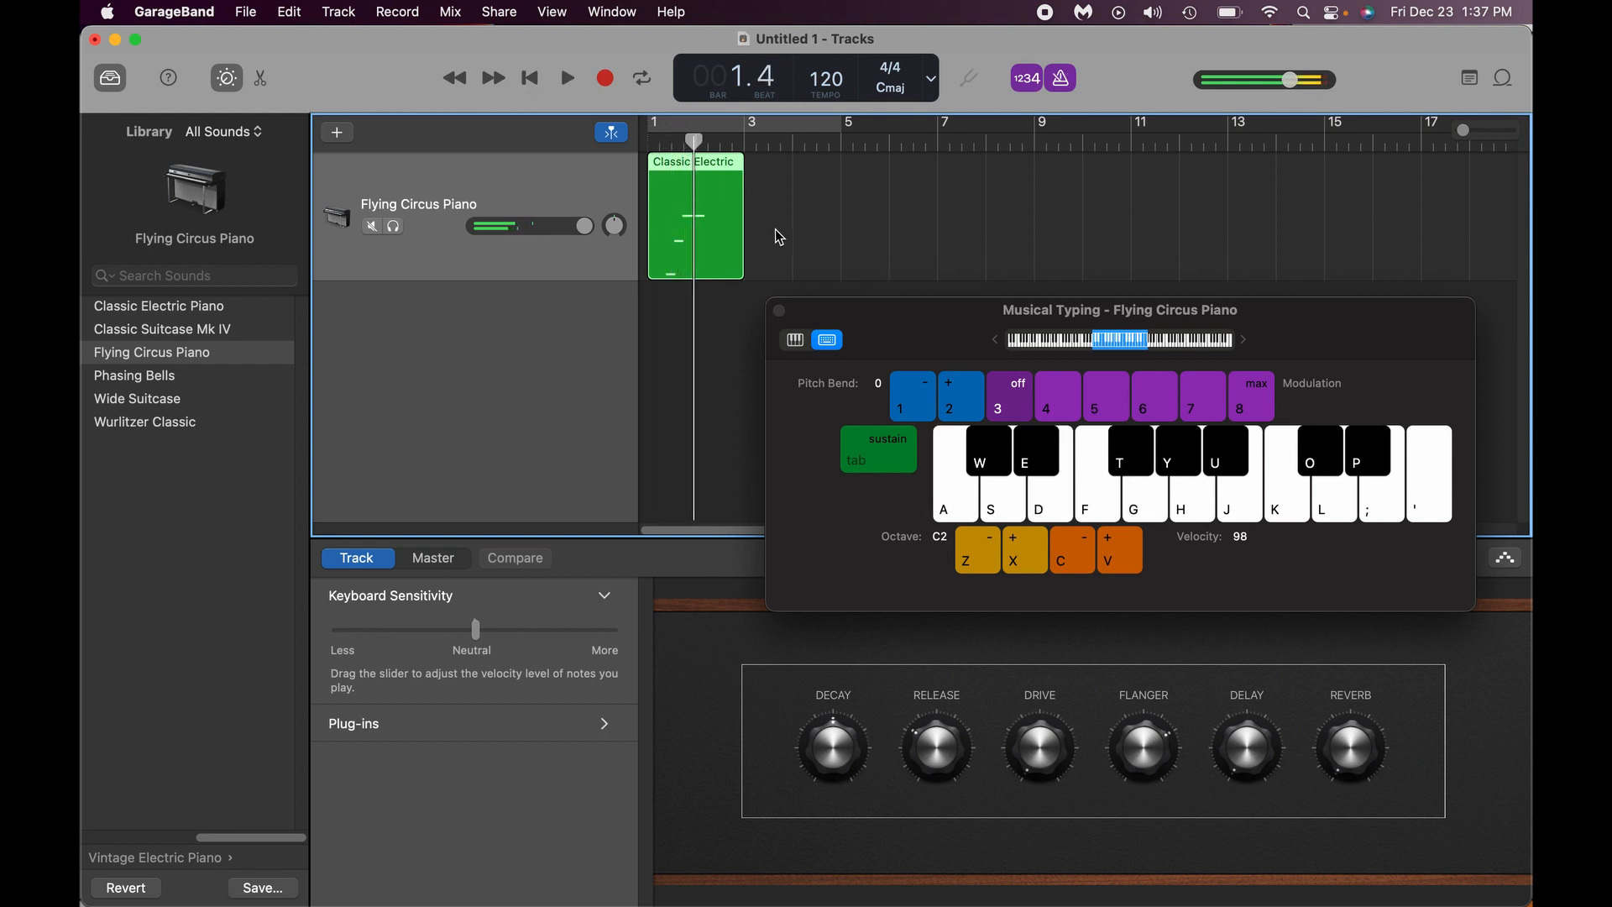
- Toggle the metronome off and back on
{"action": "left_click", "coordinate": [1069, 88]}
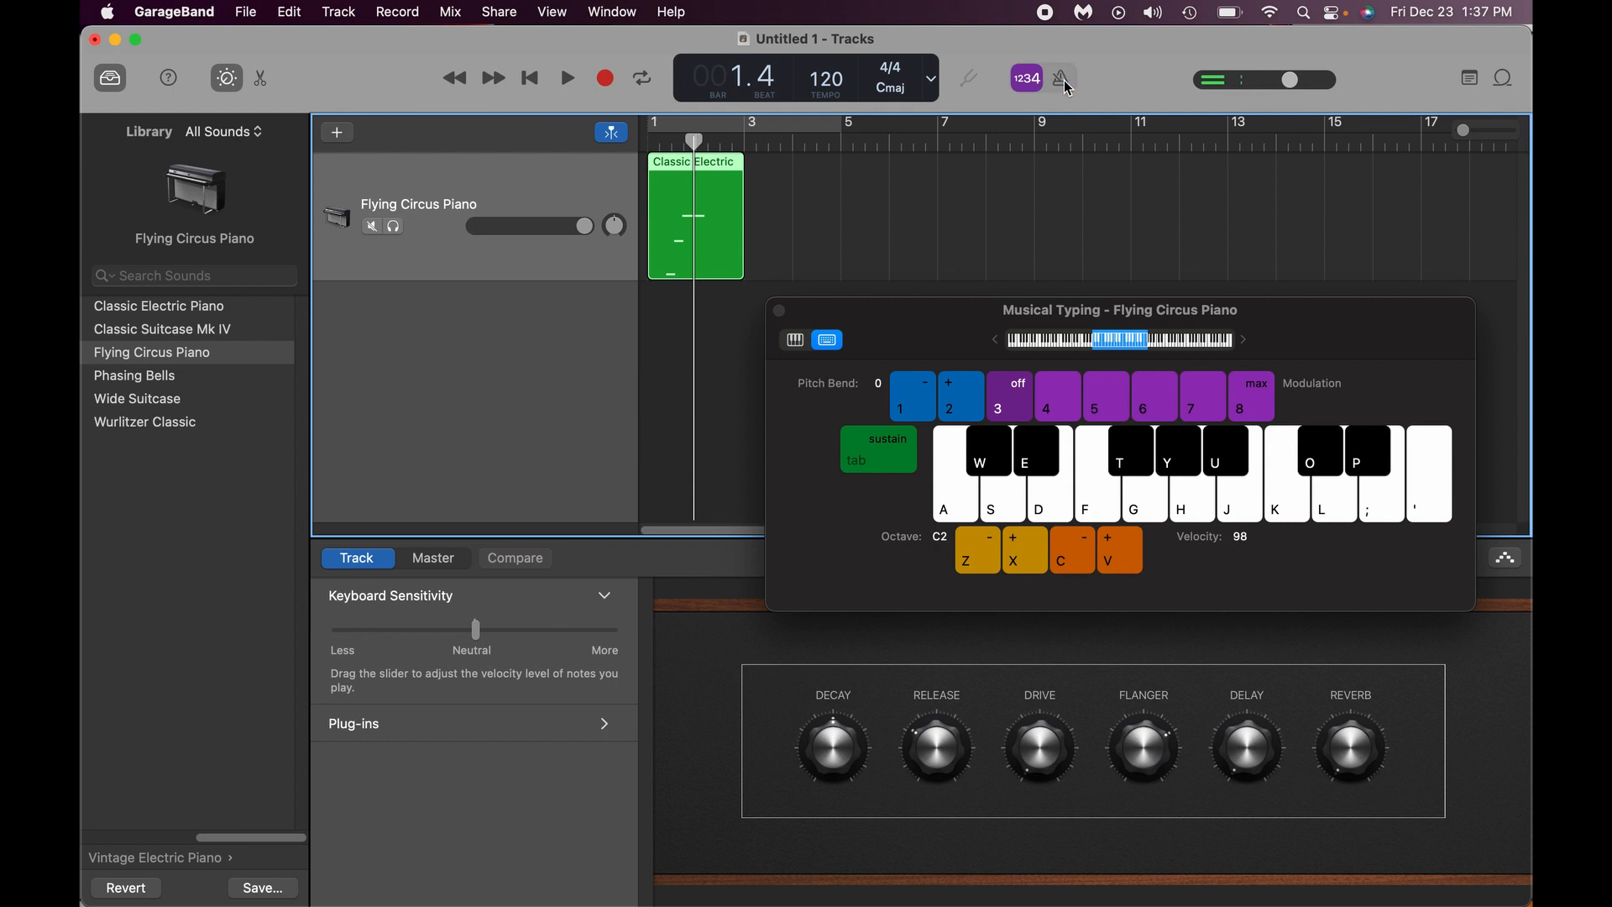
{"action": "left_click", "coordinate": [1069, 93]}
{"action": "left_click", "coordinate": [1068, 93]}
{"action": "left_click", "coordinate": [1069, 93]}
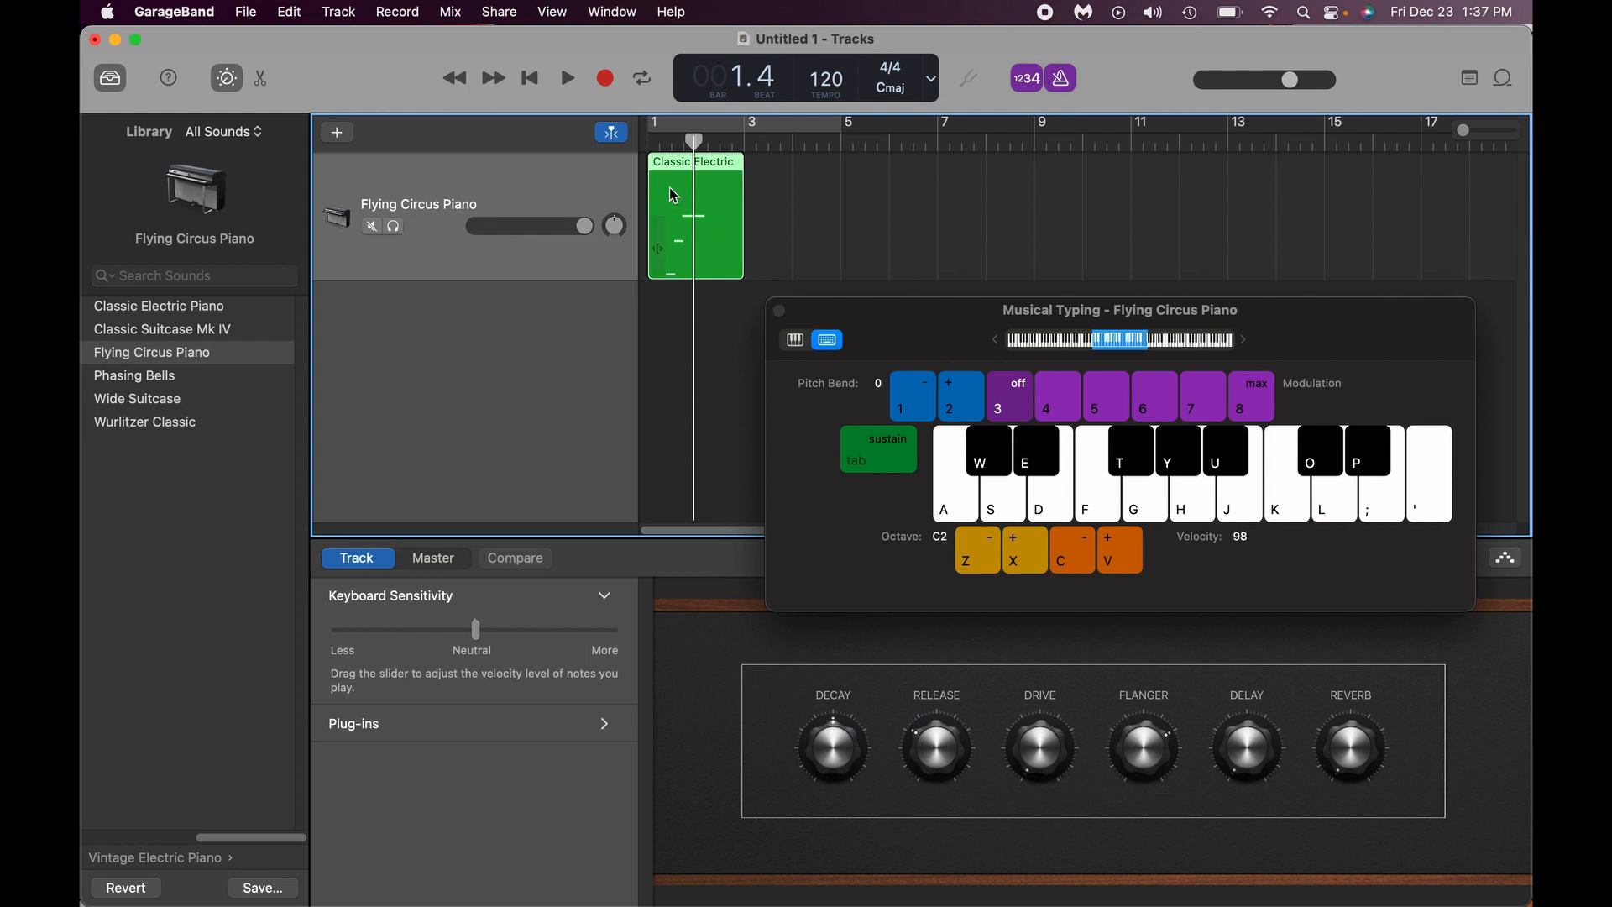
- Open the recorded region in the Piano Roll editor and move the Musical Typing window clear of its notes
{"action": "double_click", "coordinate": [722, 189]}
{"action": "left_click_drag", "start_coordinate": [944, 309], "coordinate": [1000, 147]}
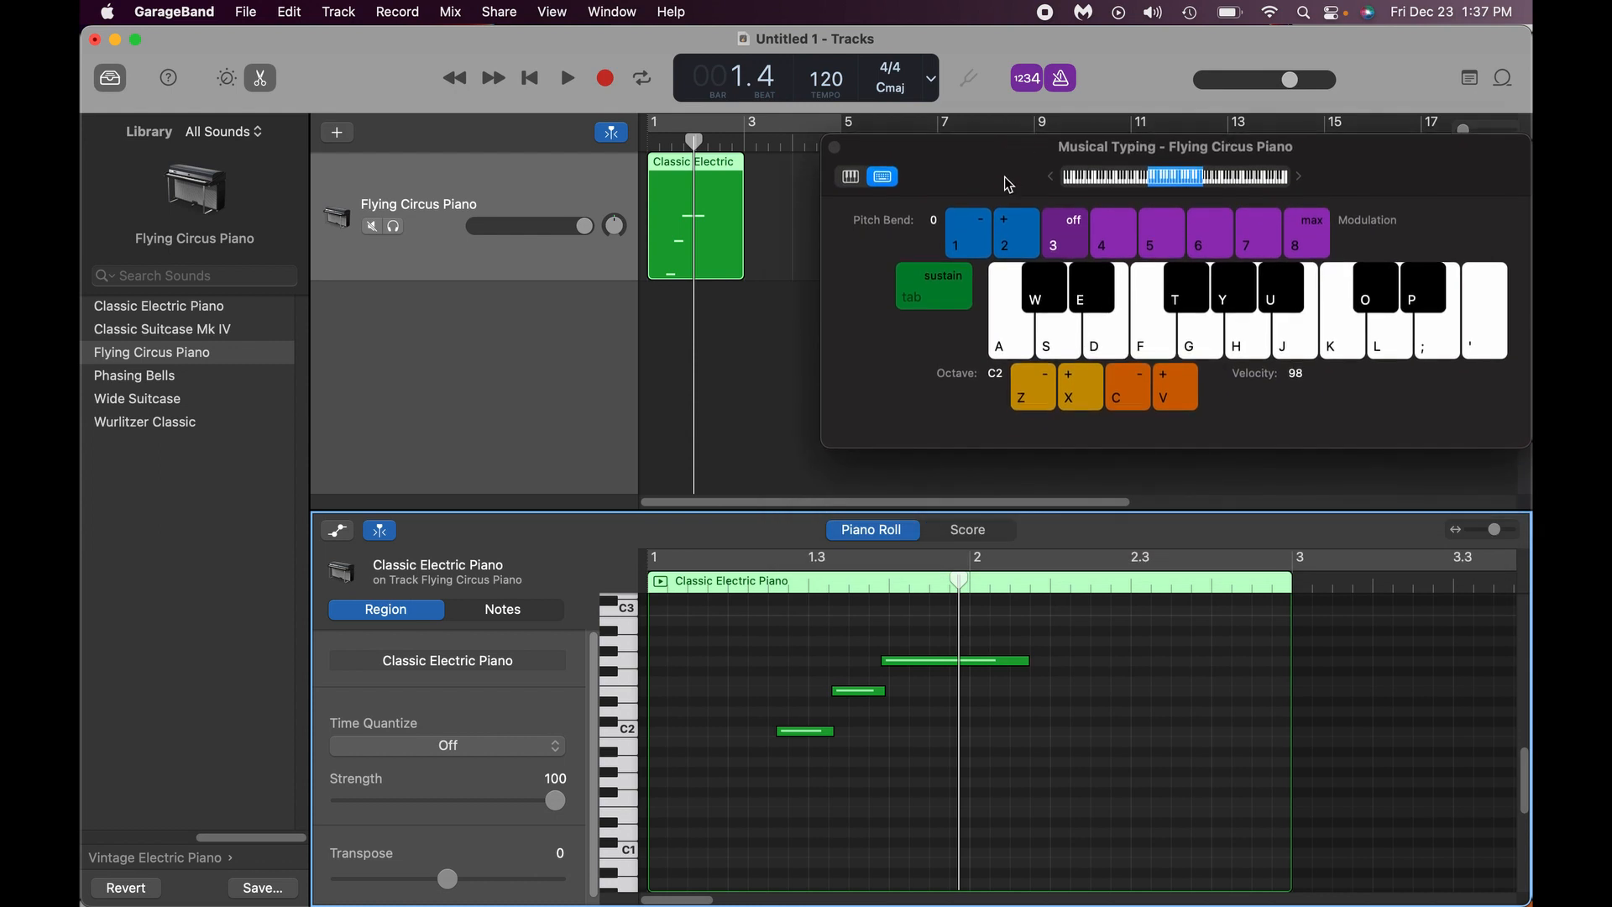
- Move all three recorded notes together to the very start of the region and play it back twice from the beginning
{"action": "left_click_drag", "start_coordinate": [738, 622], "coordinate": [1041, 803]}
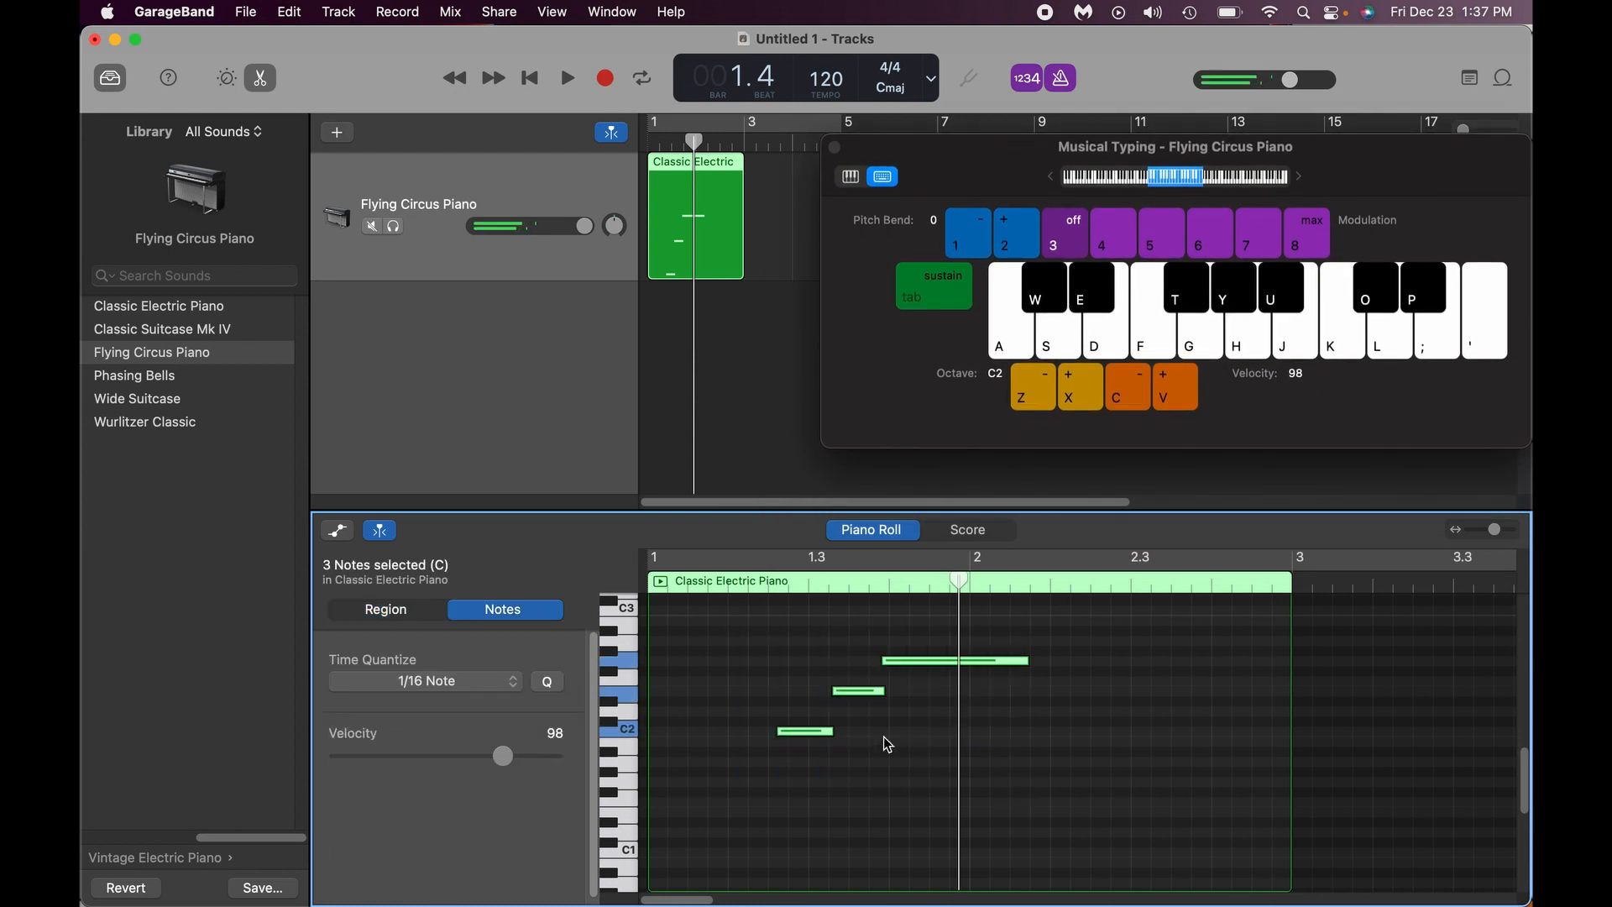
{"action": "left_click_drag", "start_coordinate": [805, 742], "coordinate": [690, 744]}
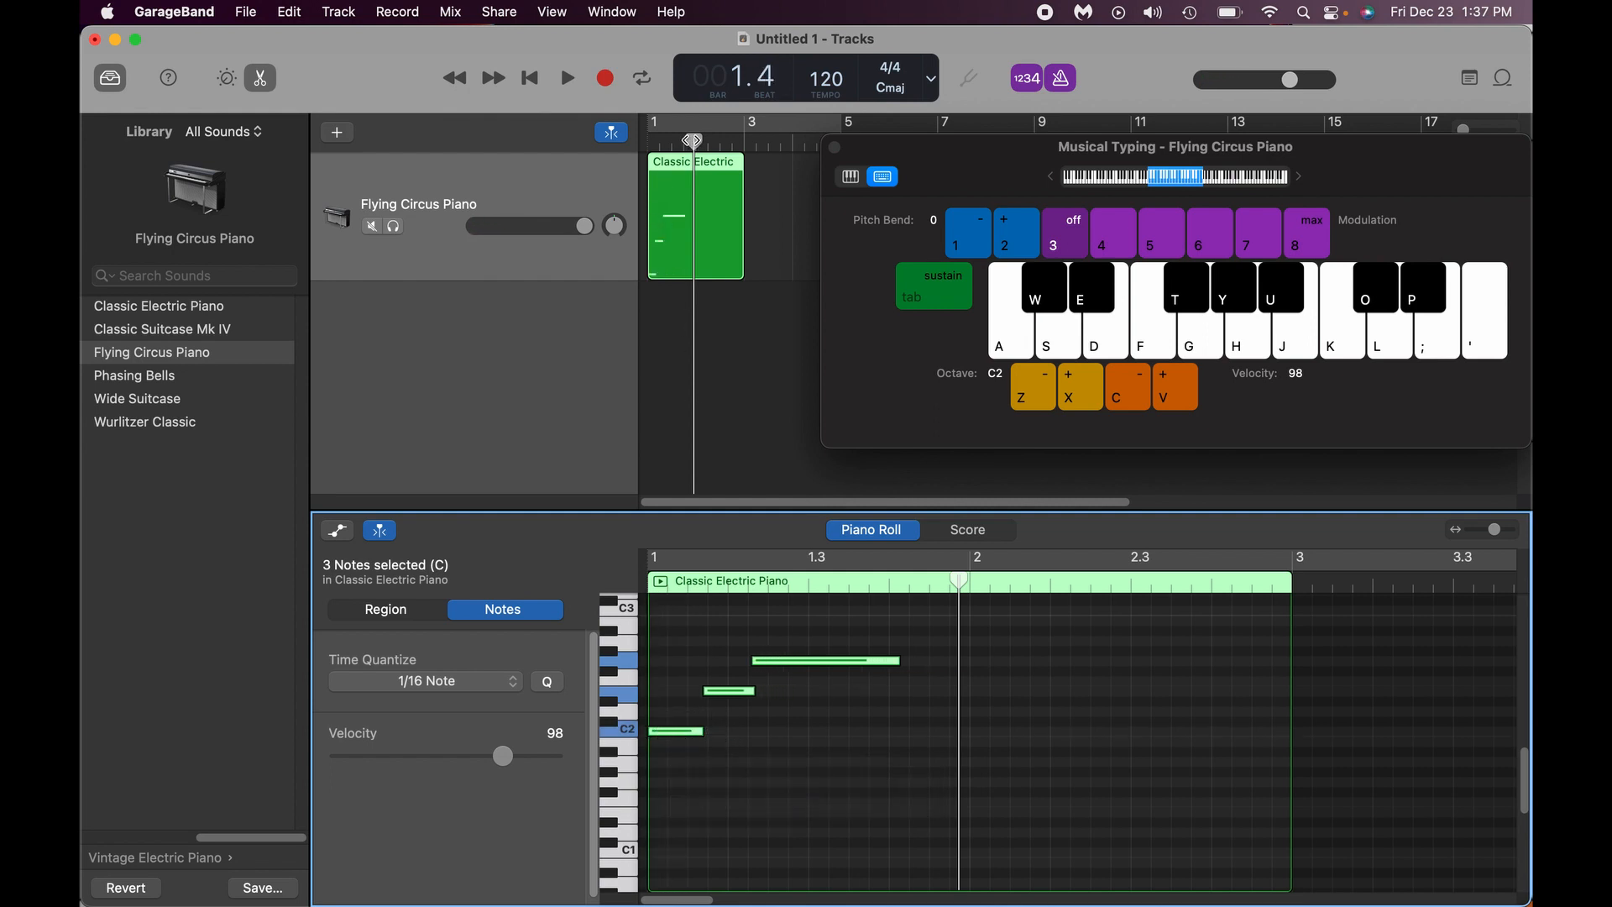
{"action": "left_click", "coordinate": [606, 147]}
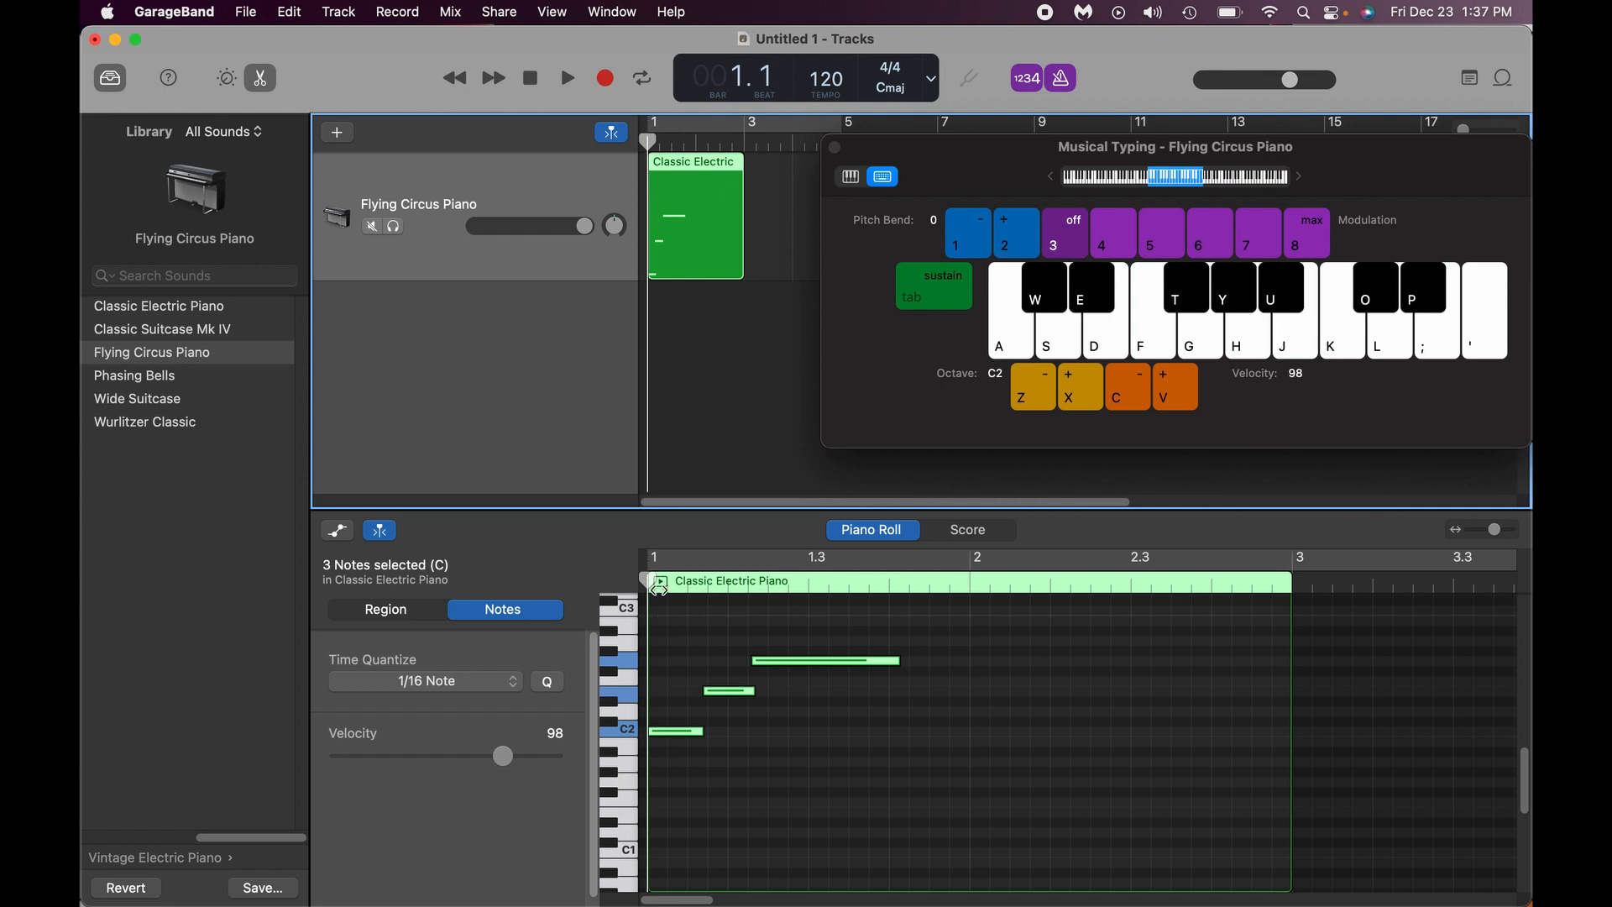
{"action": "key", "text": "space"}
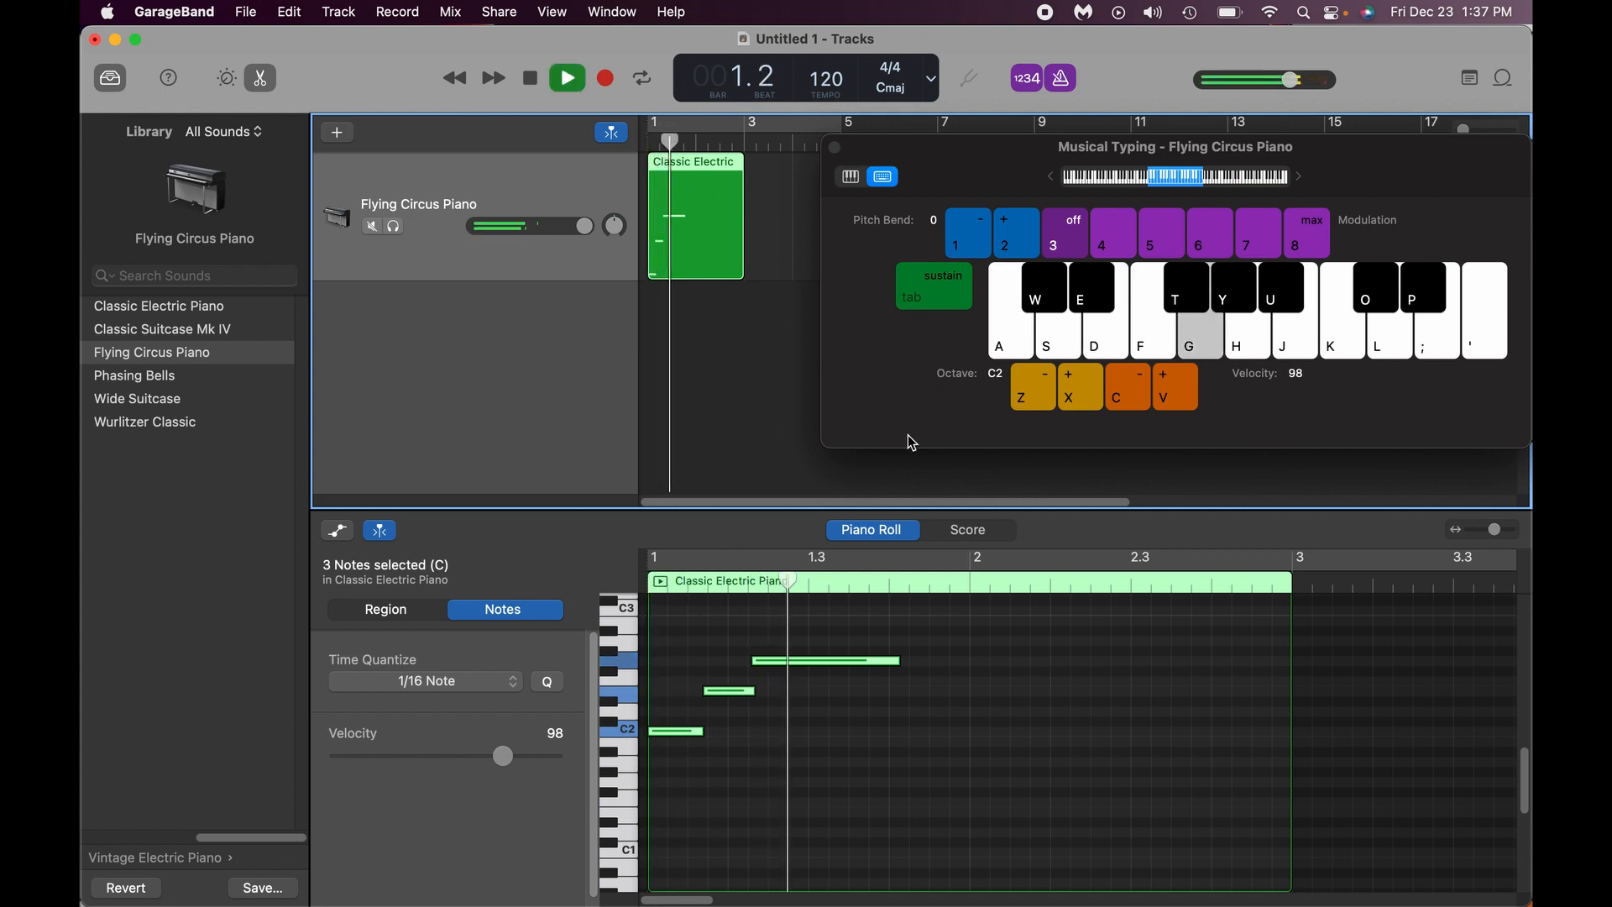
{"action": "key", "text": "space"}
{"action": "left_click_drag", "start_coordinate": [672, 139], "coordinate": [581, 101]}
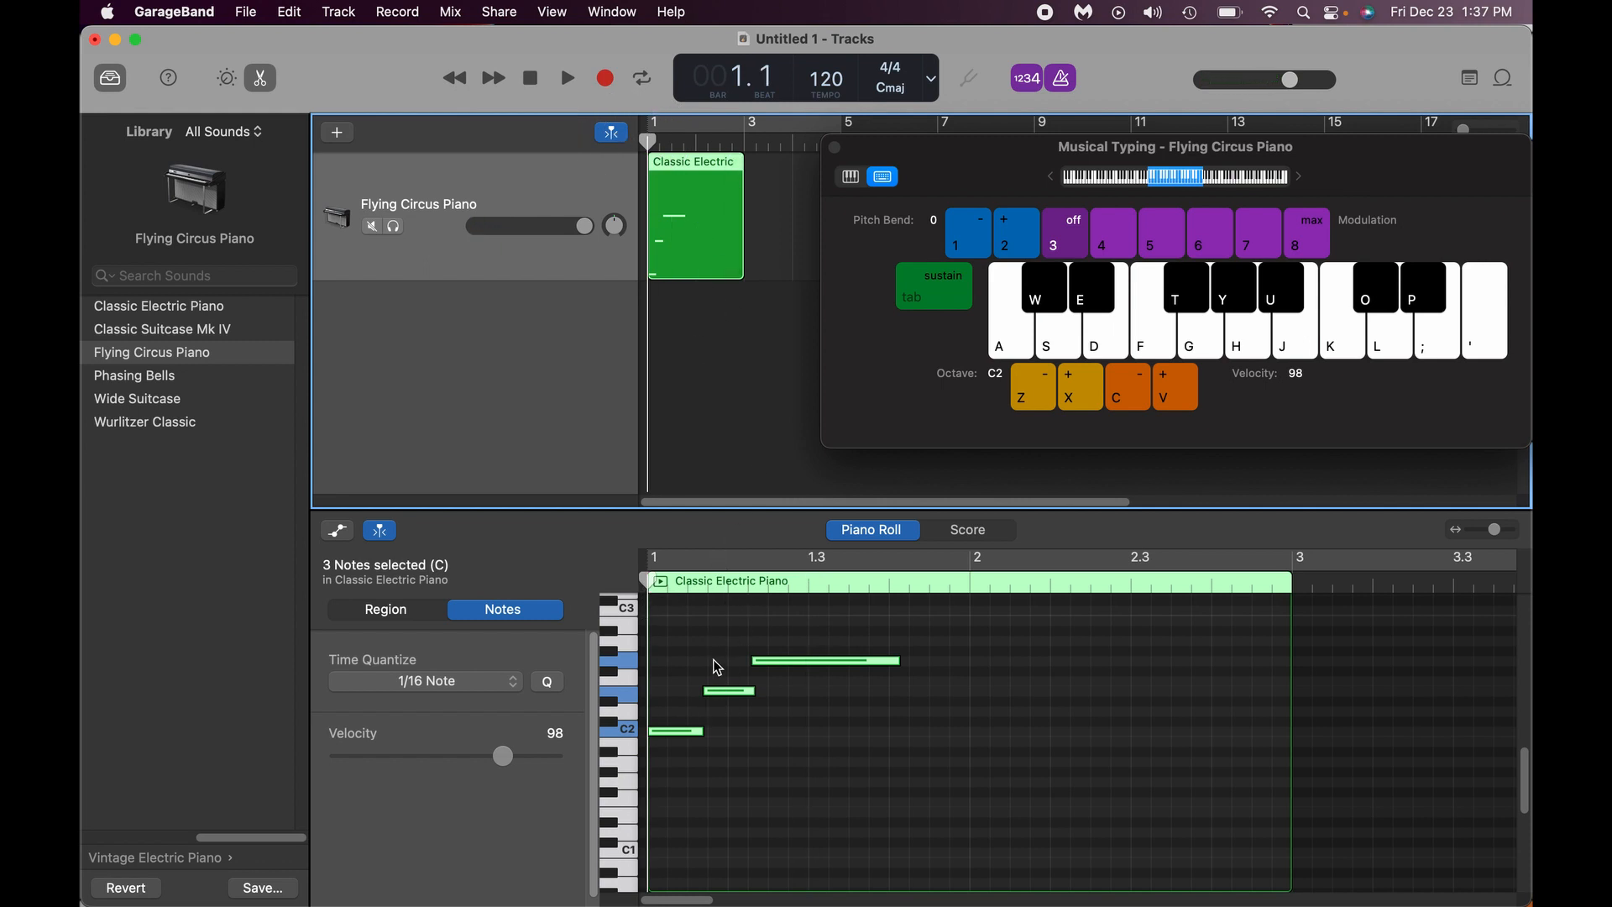
{"action": "key", "text": "space"}
{"action": "key", "text": "space"}
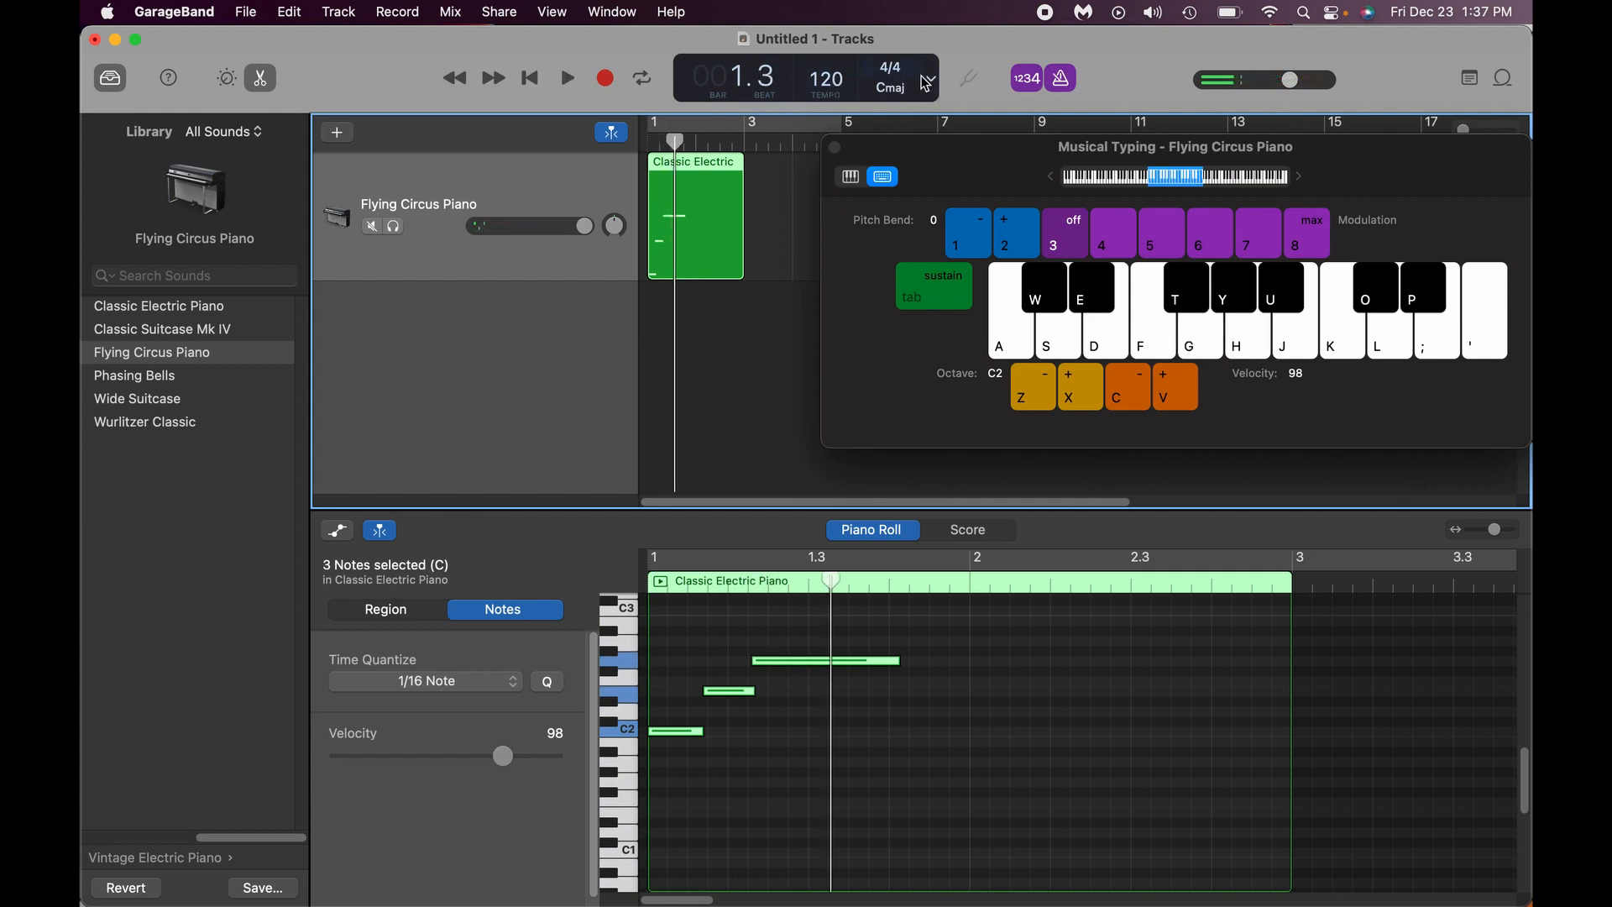
- Switch the project display to Time and extend the end of the region to about bar 10
{"action": "left_click", "coordinate": [929, 82]}
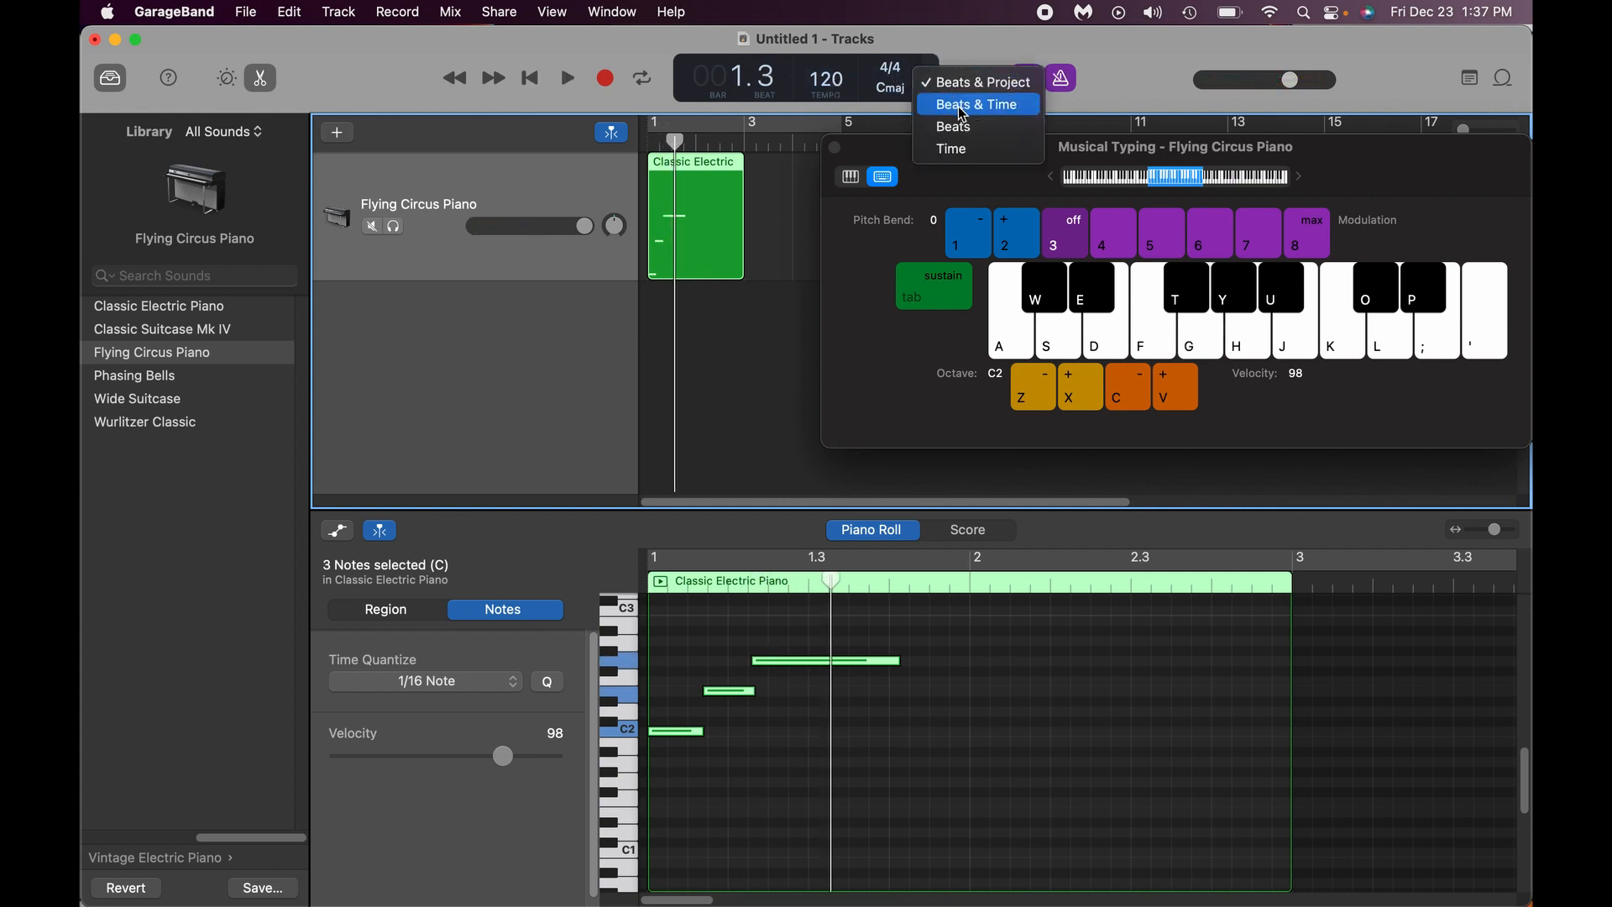
{"action": "left_click", "coordinate": [966, 151]}
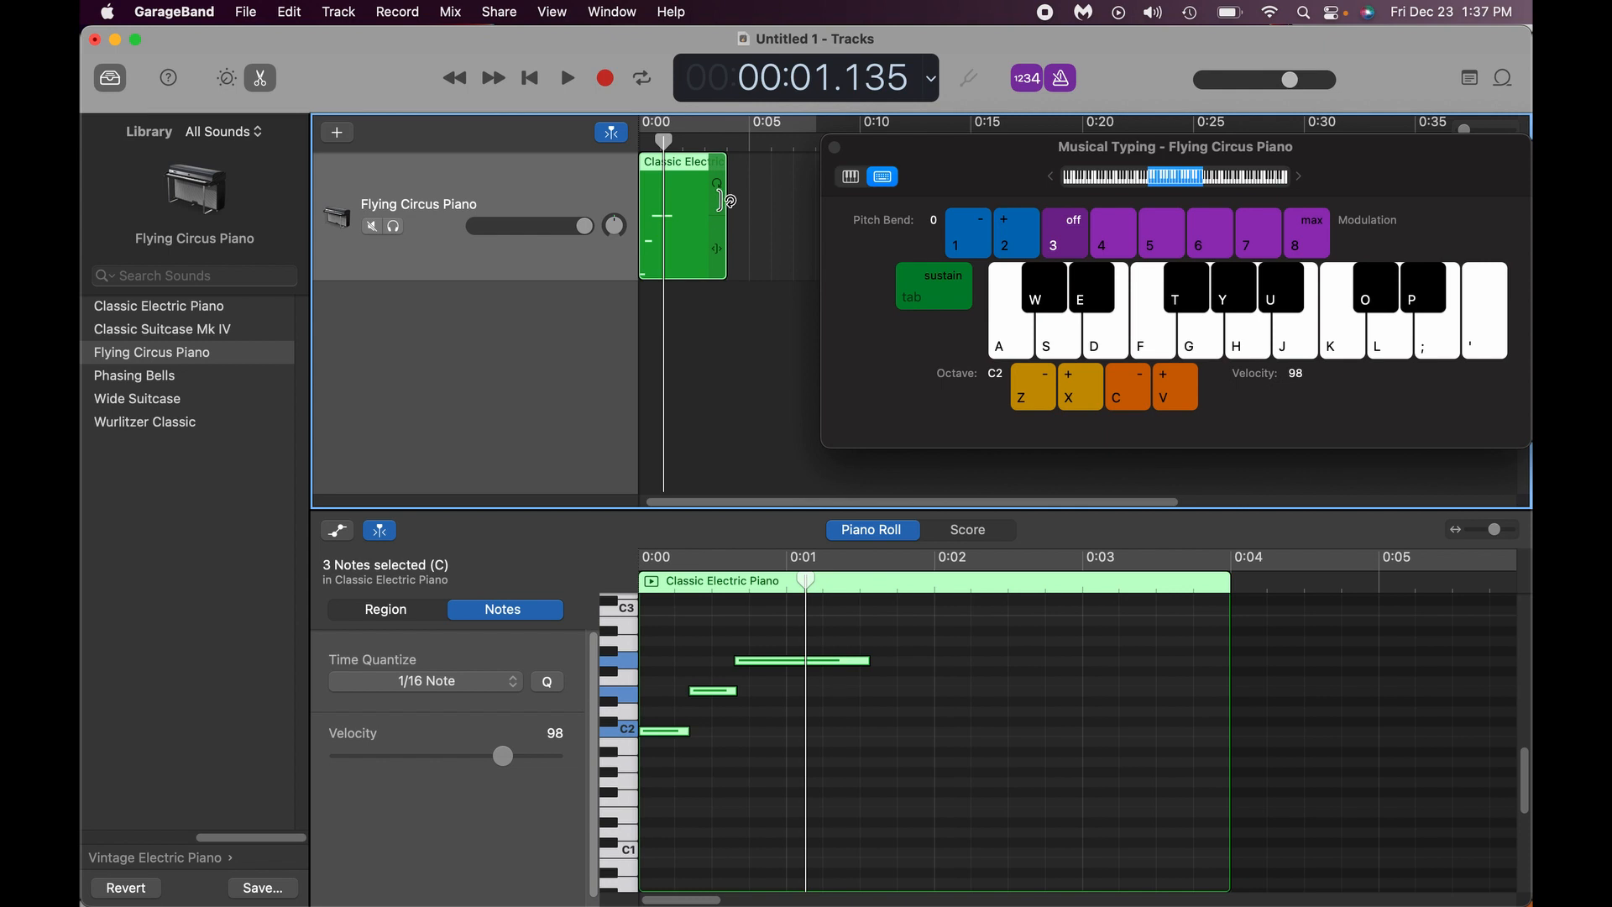
{"action": "left_click_drag", "start_coordinate": [724, 224], "coordinate": [1049, 222]}
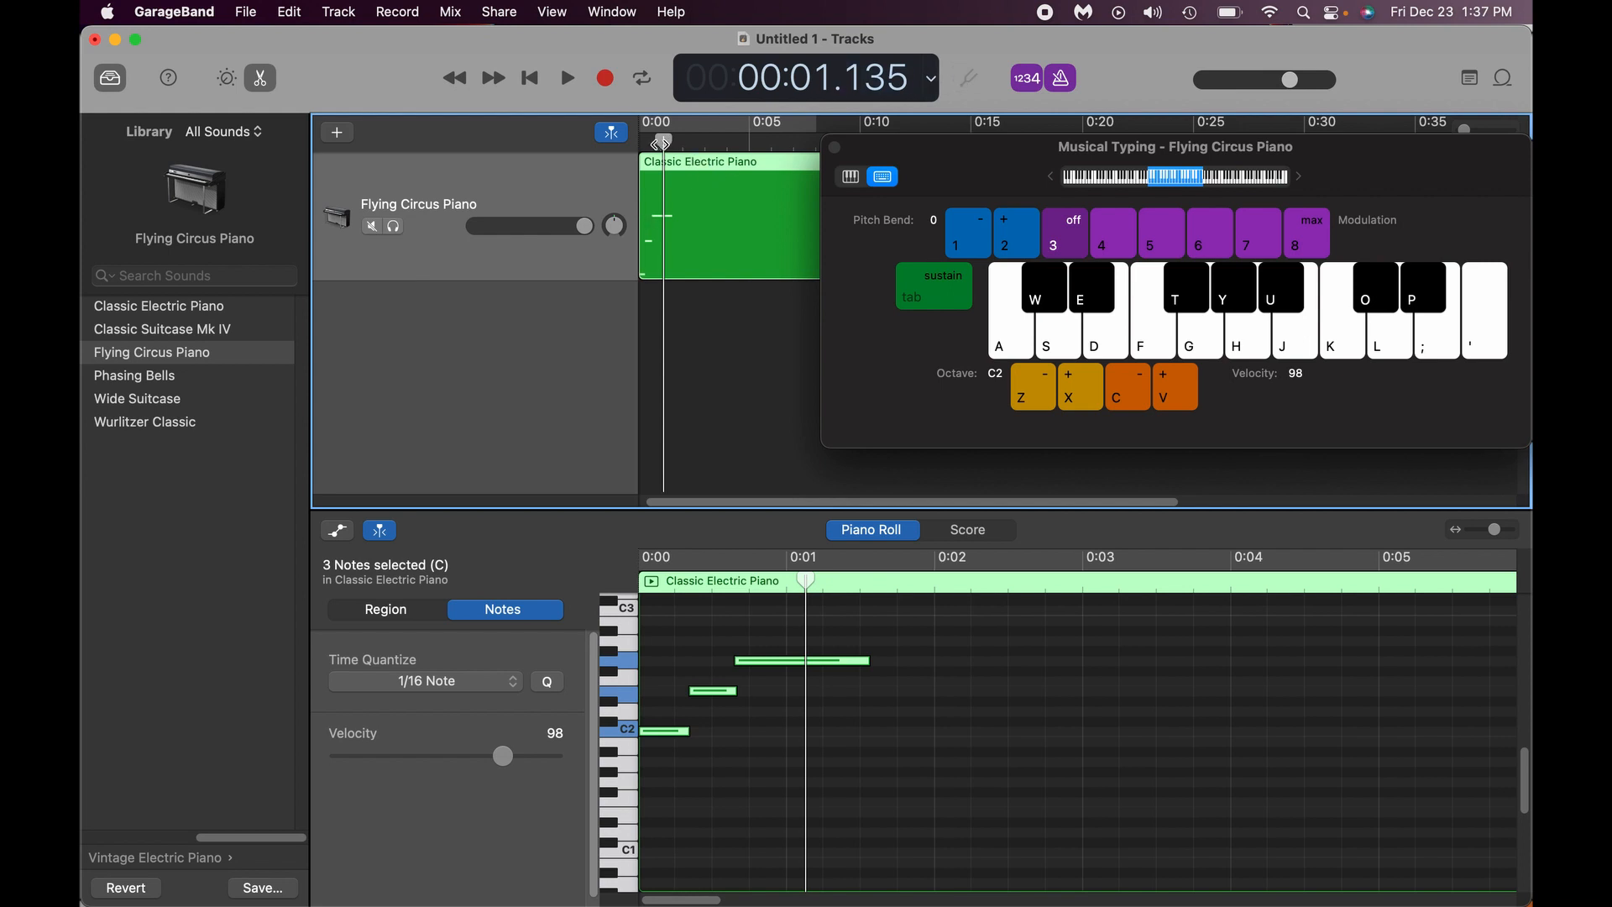
- Play the extended region from the beginning, stop it, and set the project display back to Beats & Project
{"action": "key", "text": "Return"}
{"action": "key", "text": "space"}
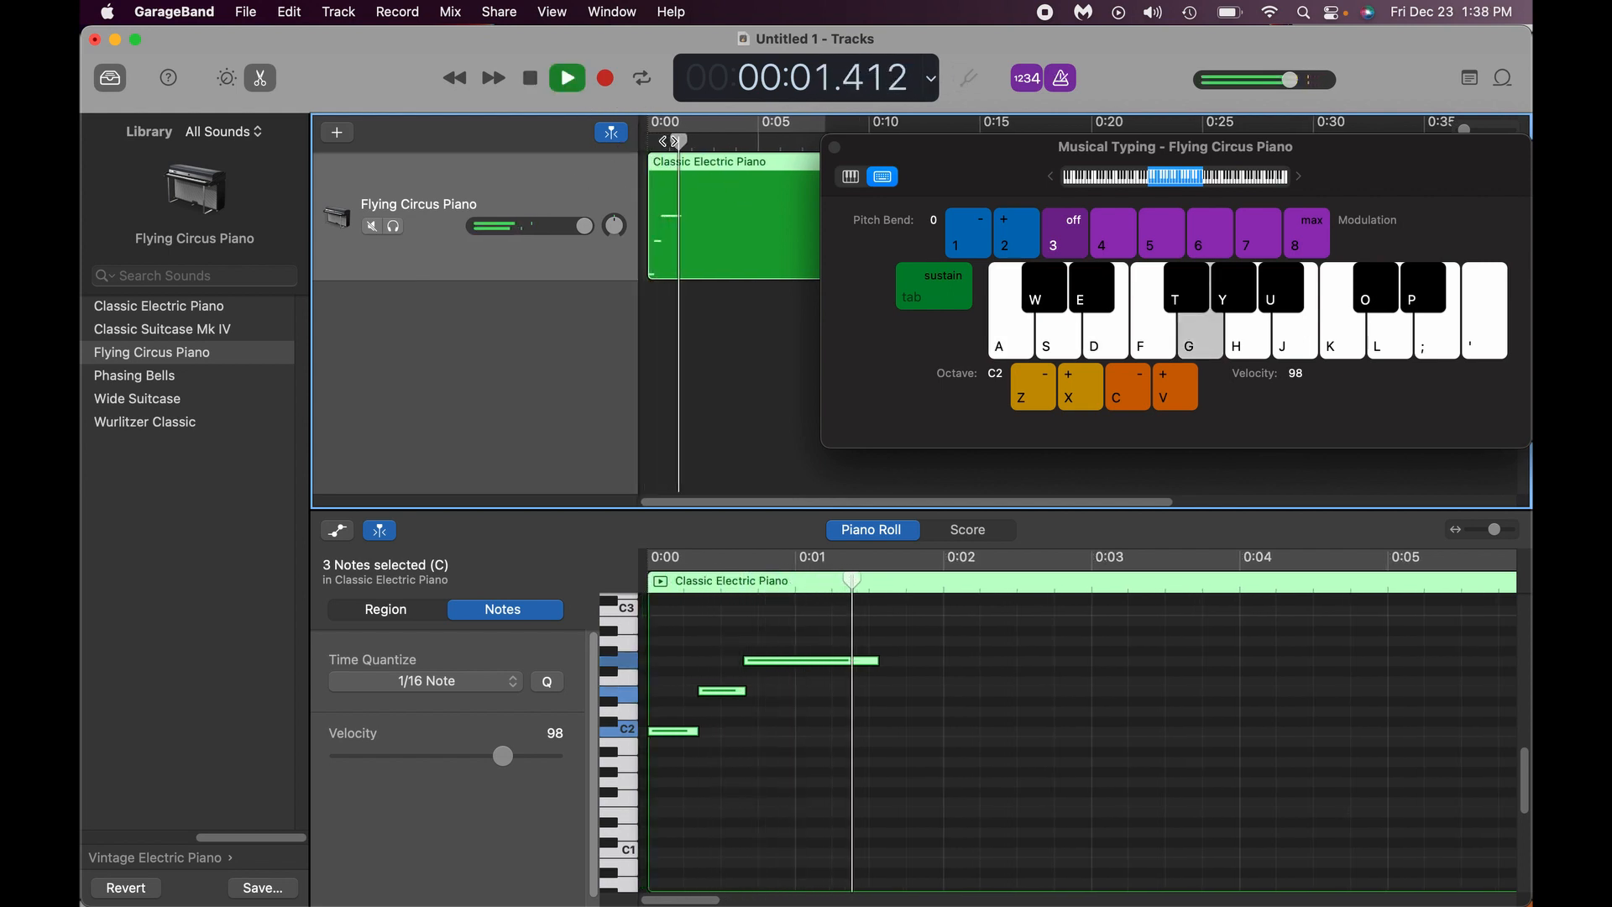
{"action": "key", "text": "Return"}
{"action": "key", "text": "a"}
{"action": "key", "text": "d"}
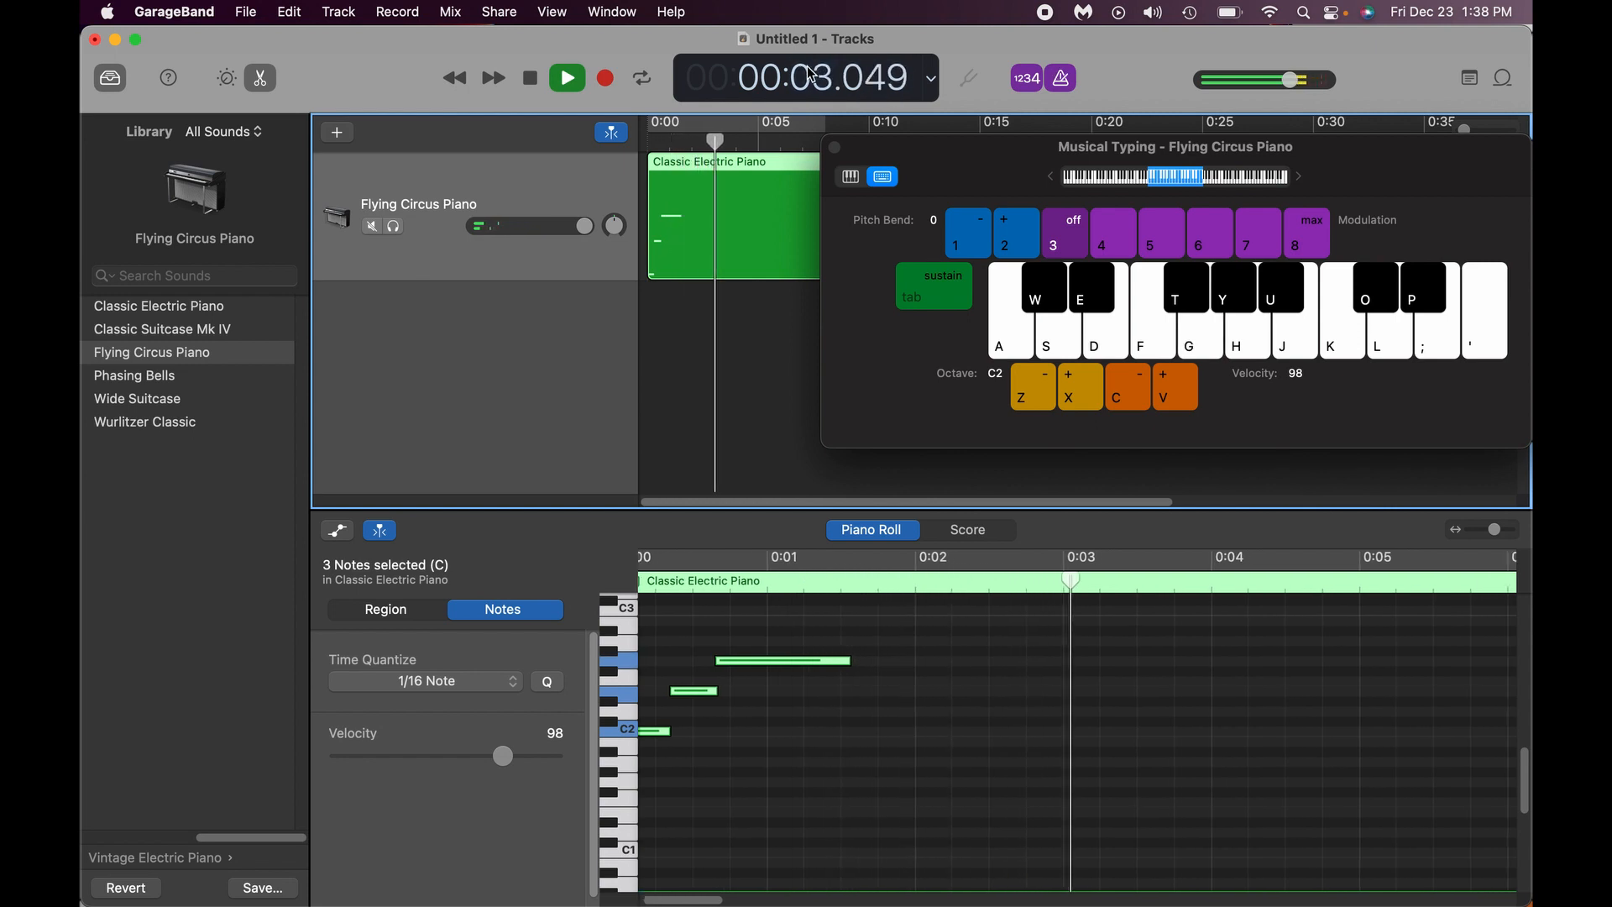
{"action": "key", "text": "space"}
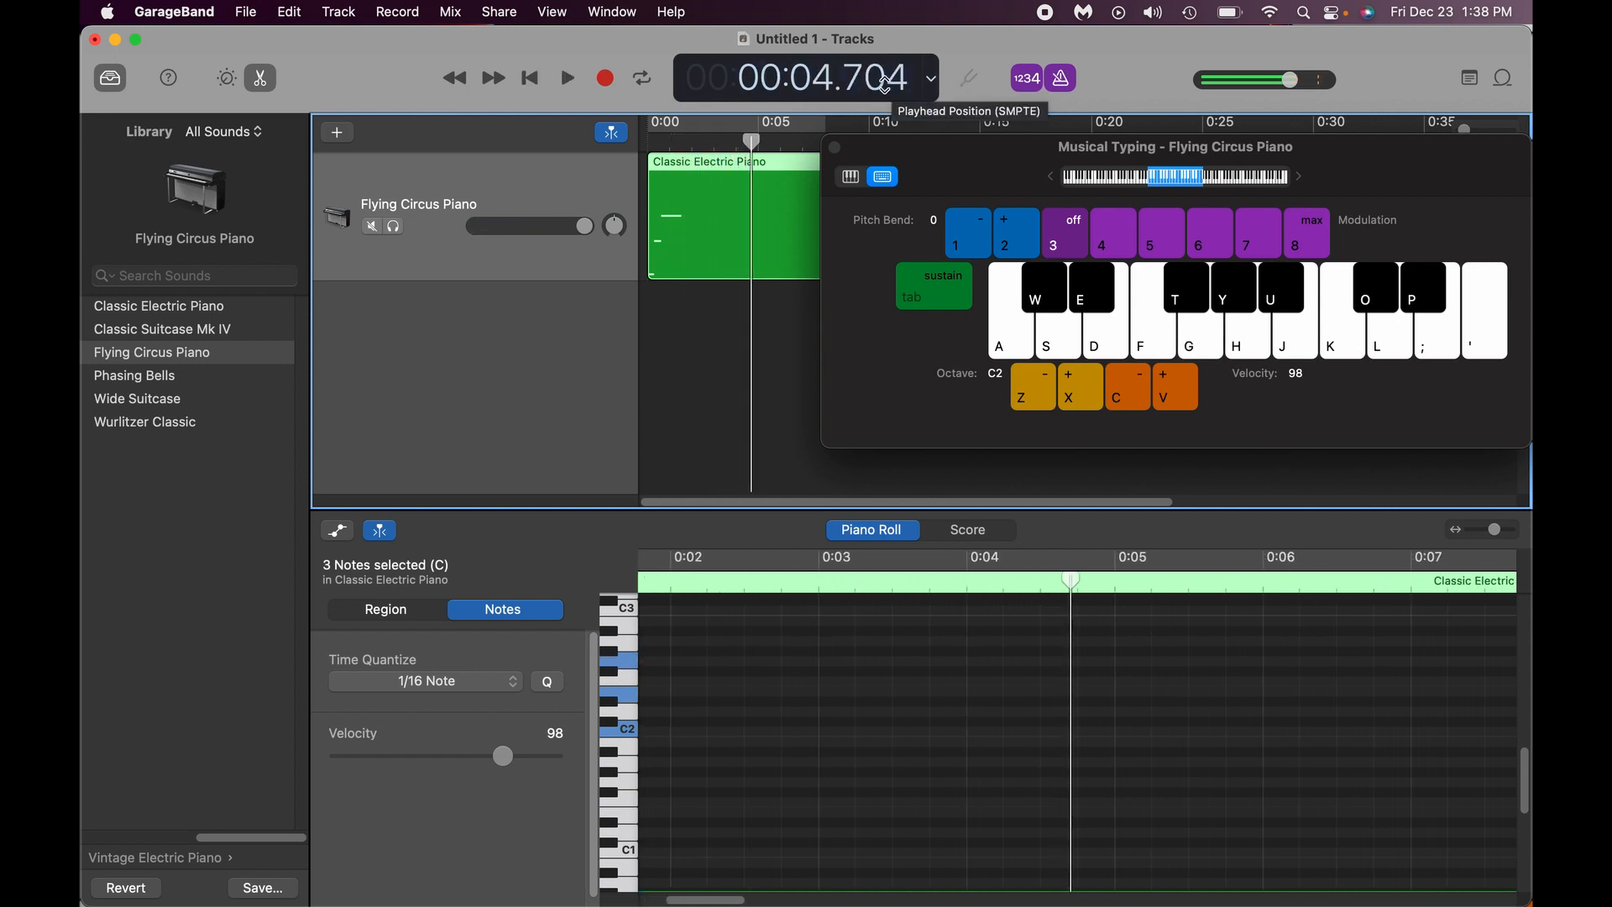
{"action": "left_click", "coordinate": [932, 79]}
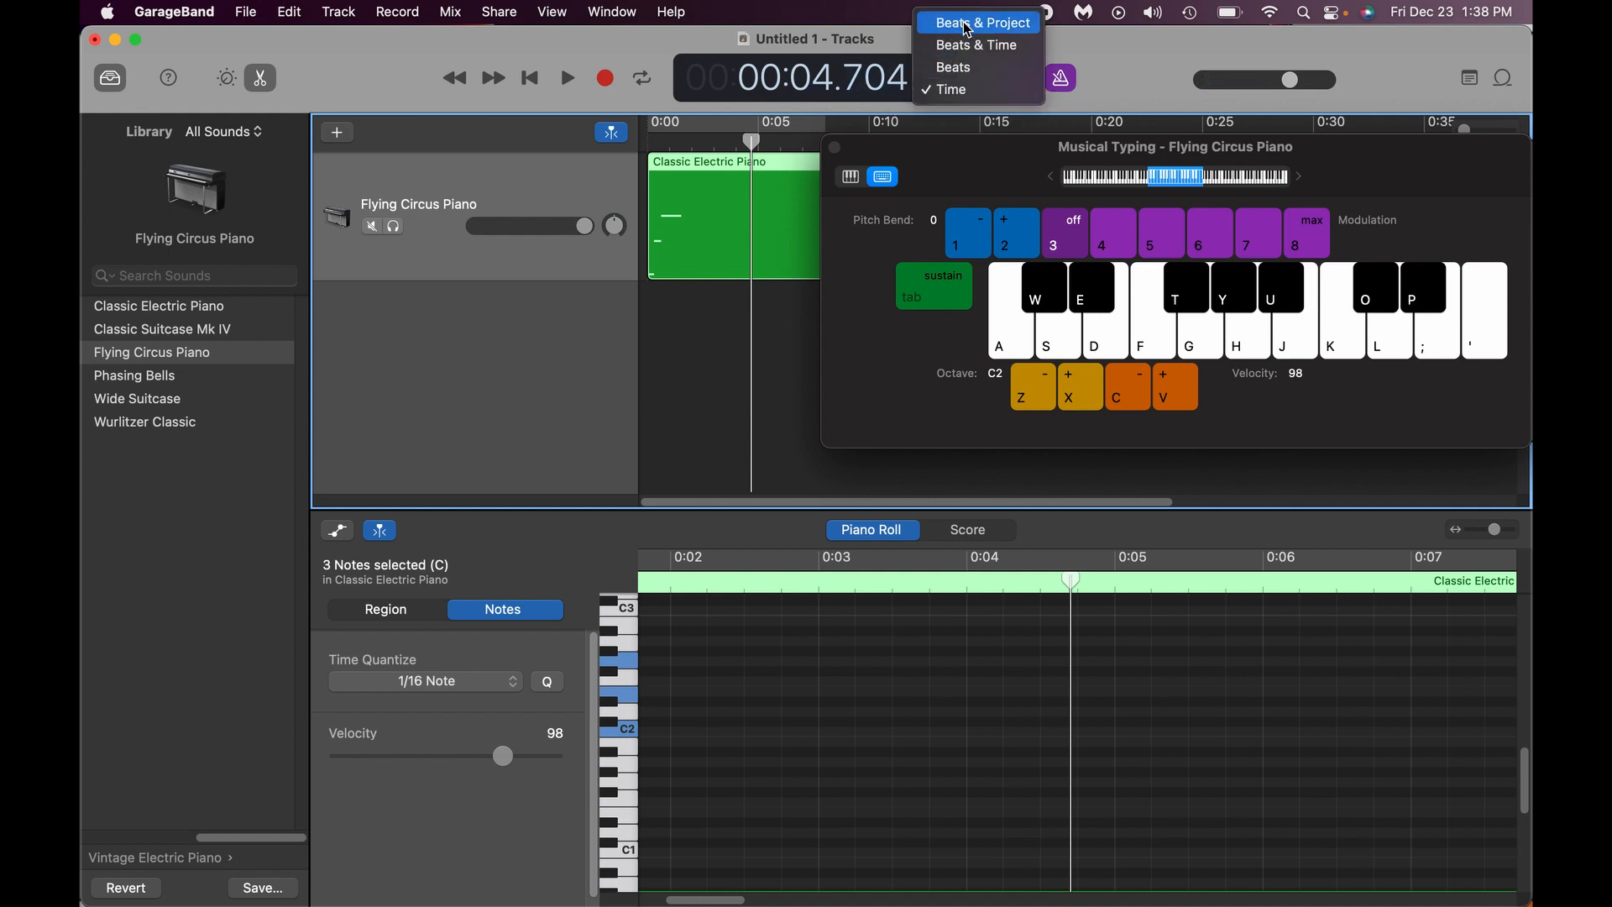
{"action": "left_click", "coordinate": [968, 25]}
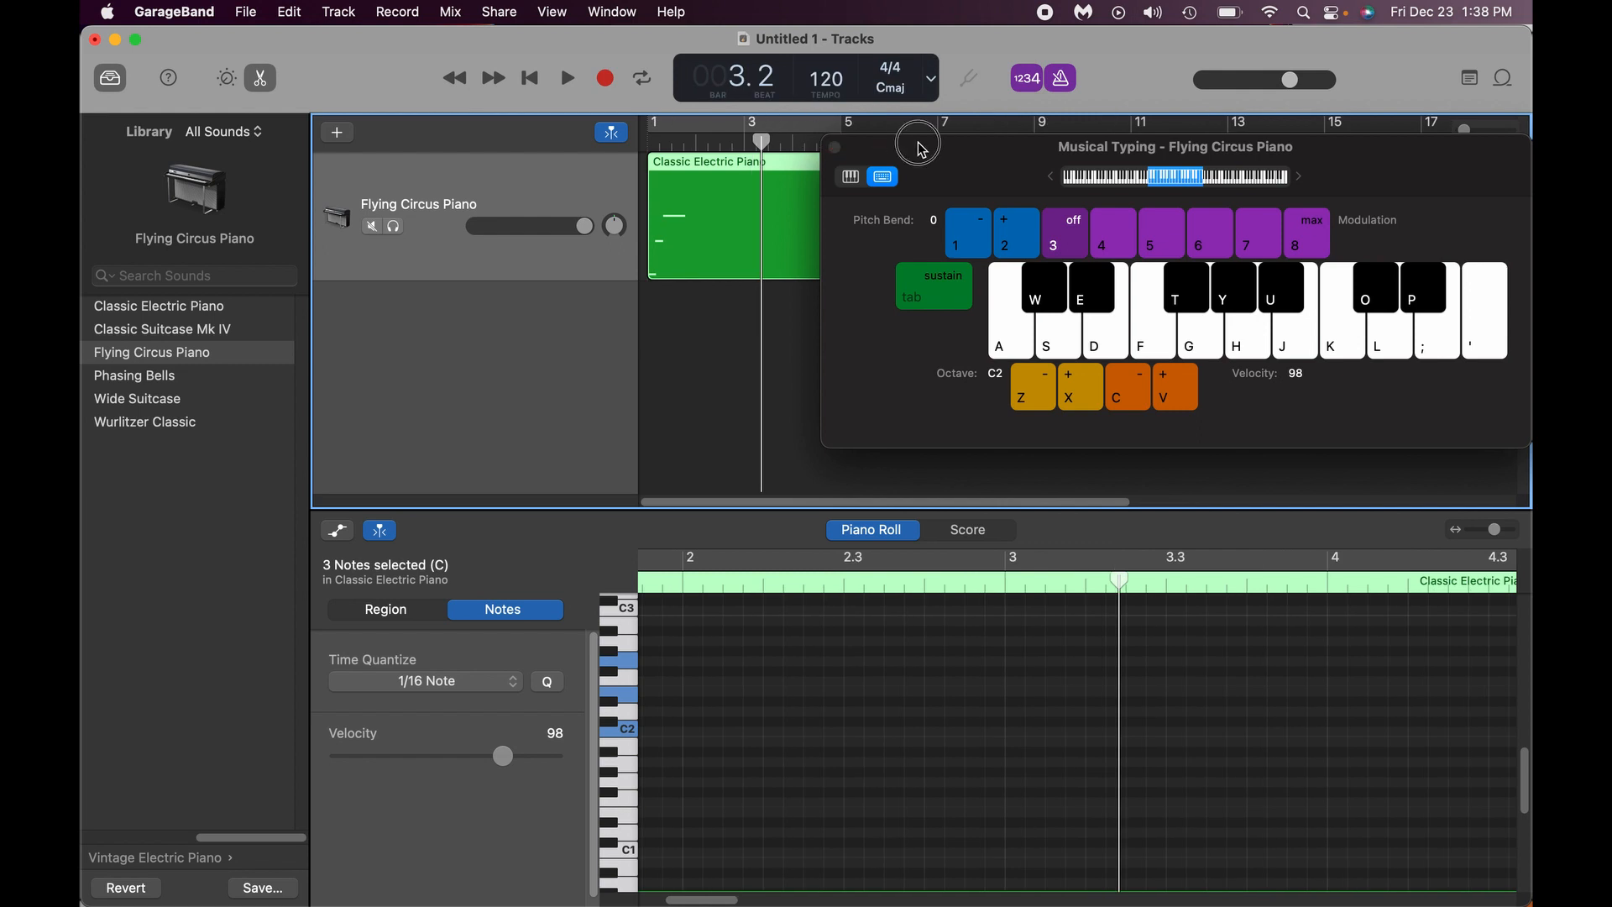
- Zoom in the track timeline, place the playhead at bar 2, and move the Musical Typing window clear of the region
{"action": "left_click_drag", "start_coordinate": [918, 146], "coordinate": [1123, 310]}
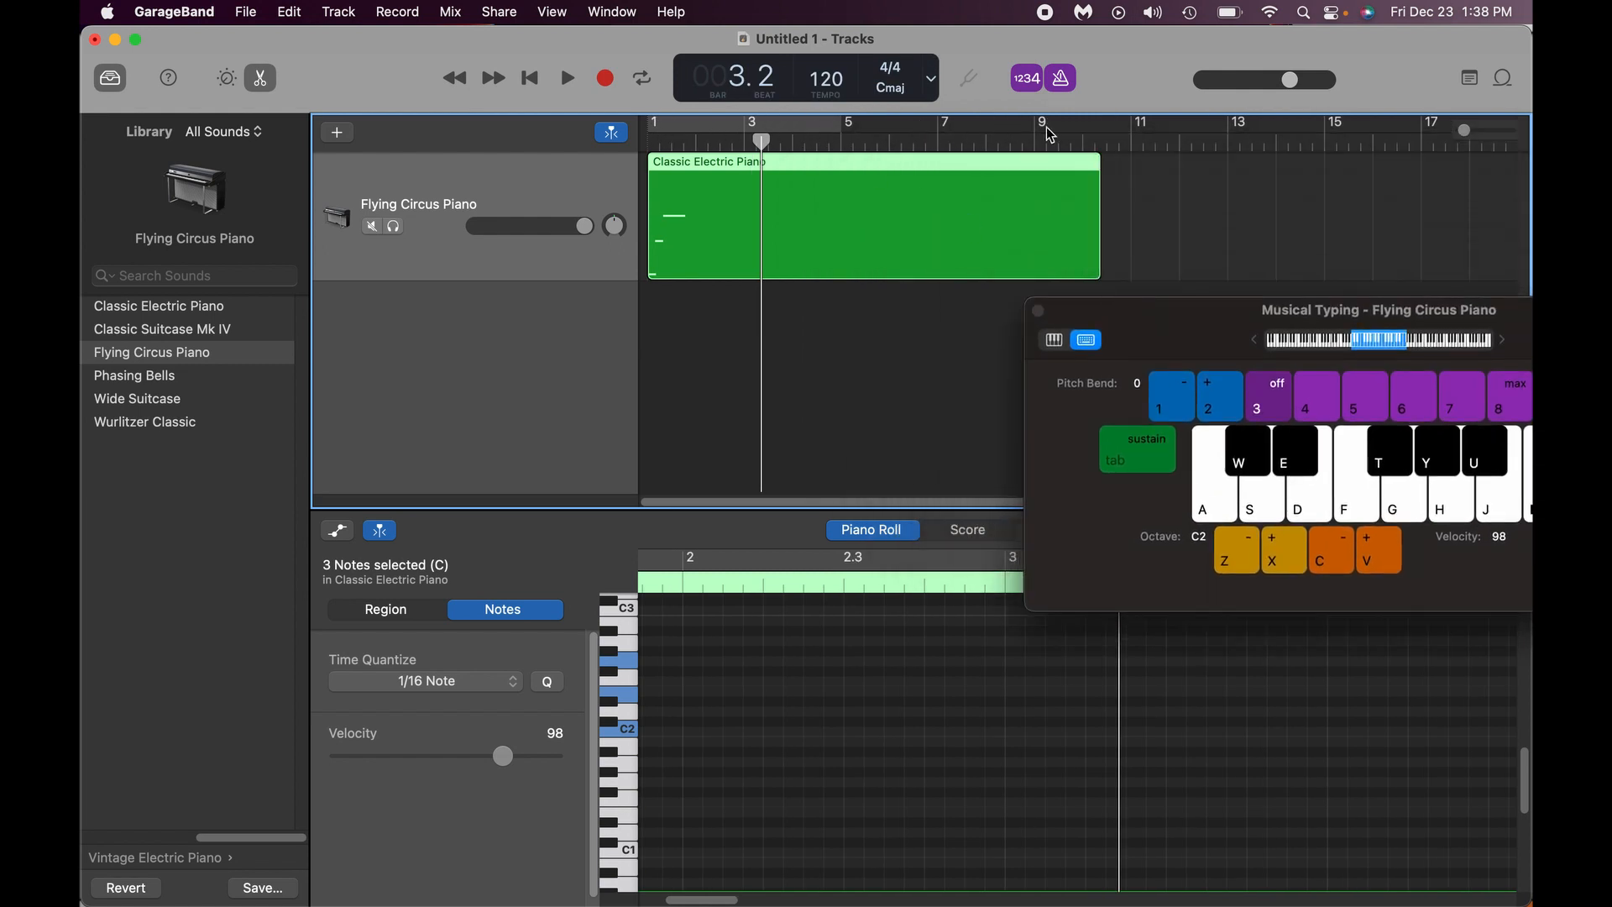
{"action": "left_click_drag", "start_coordinate": [1467, 129], "coordinate": [1468, 130]}
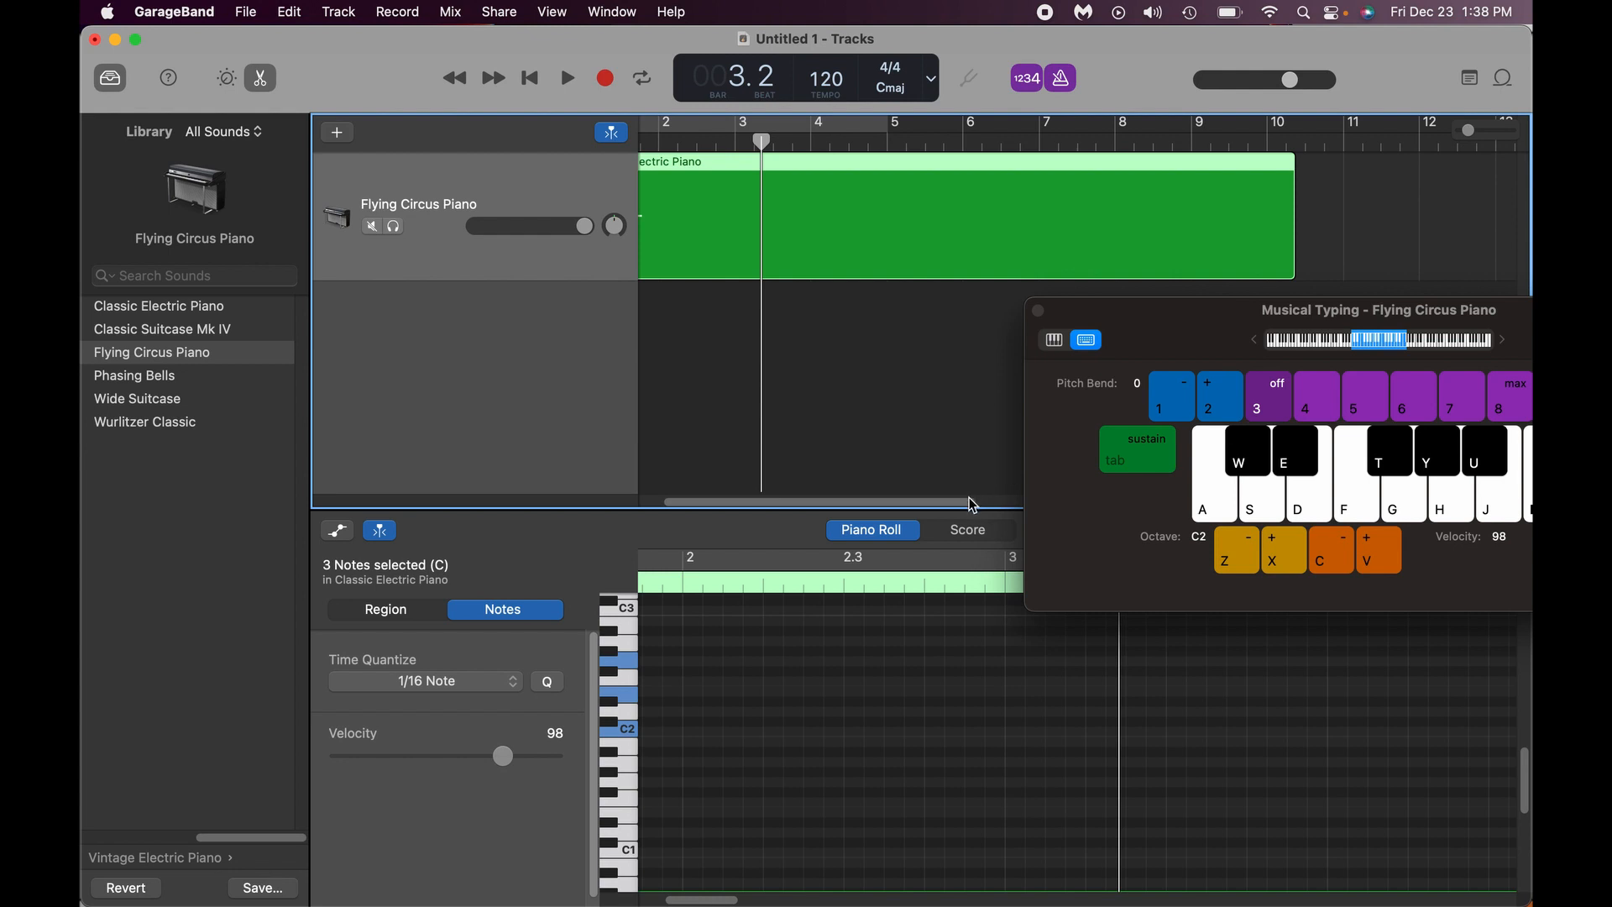
{"action": "scroll", "coordinate": [973, 503], "scroll_direction": "left", "scroll_amount": 3}
{"action": "left_click", "coordinate": [724, 138]}
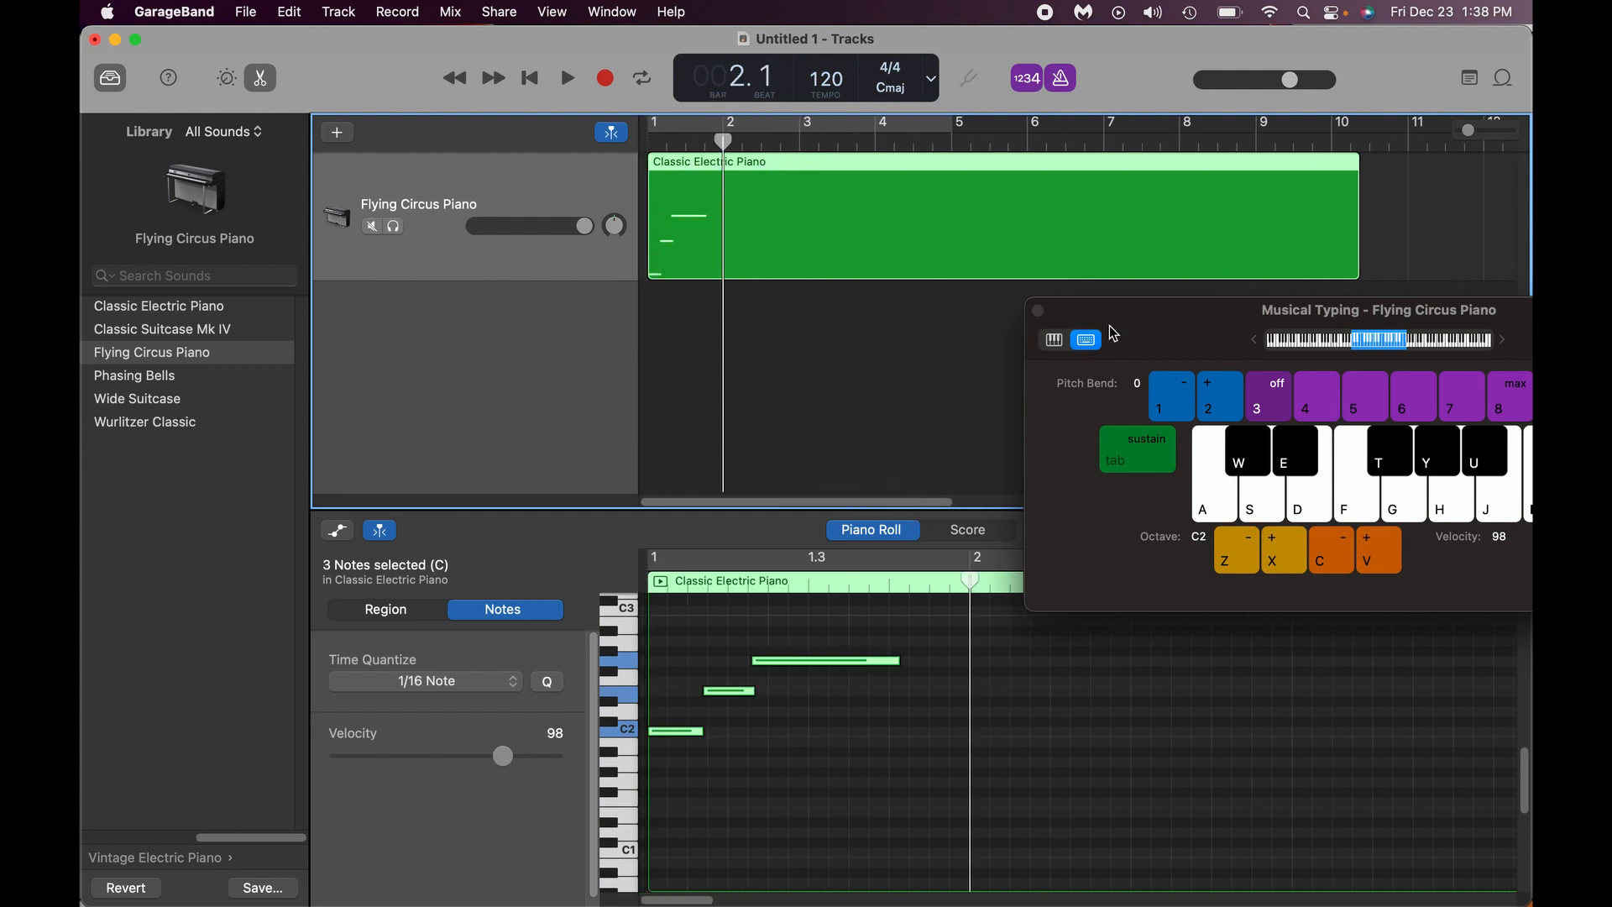
{"action": "left_click_drag", "start_coordinate": [1114, 334], "coordinate": [913, 302]}
- Record into the region from bar 2 with Musical Typing, playing C, E, G, high C, and the same four notes followed by A sharp
{"action": "key", "text": "r"}
{"action": "key", "text": "a"}
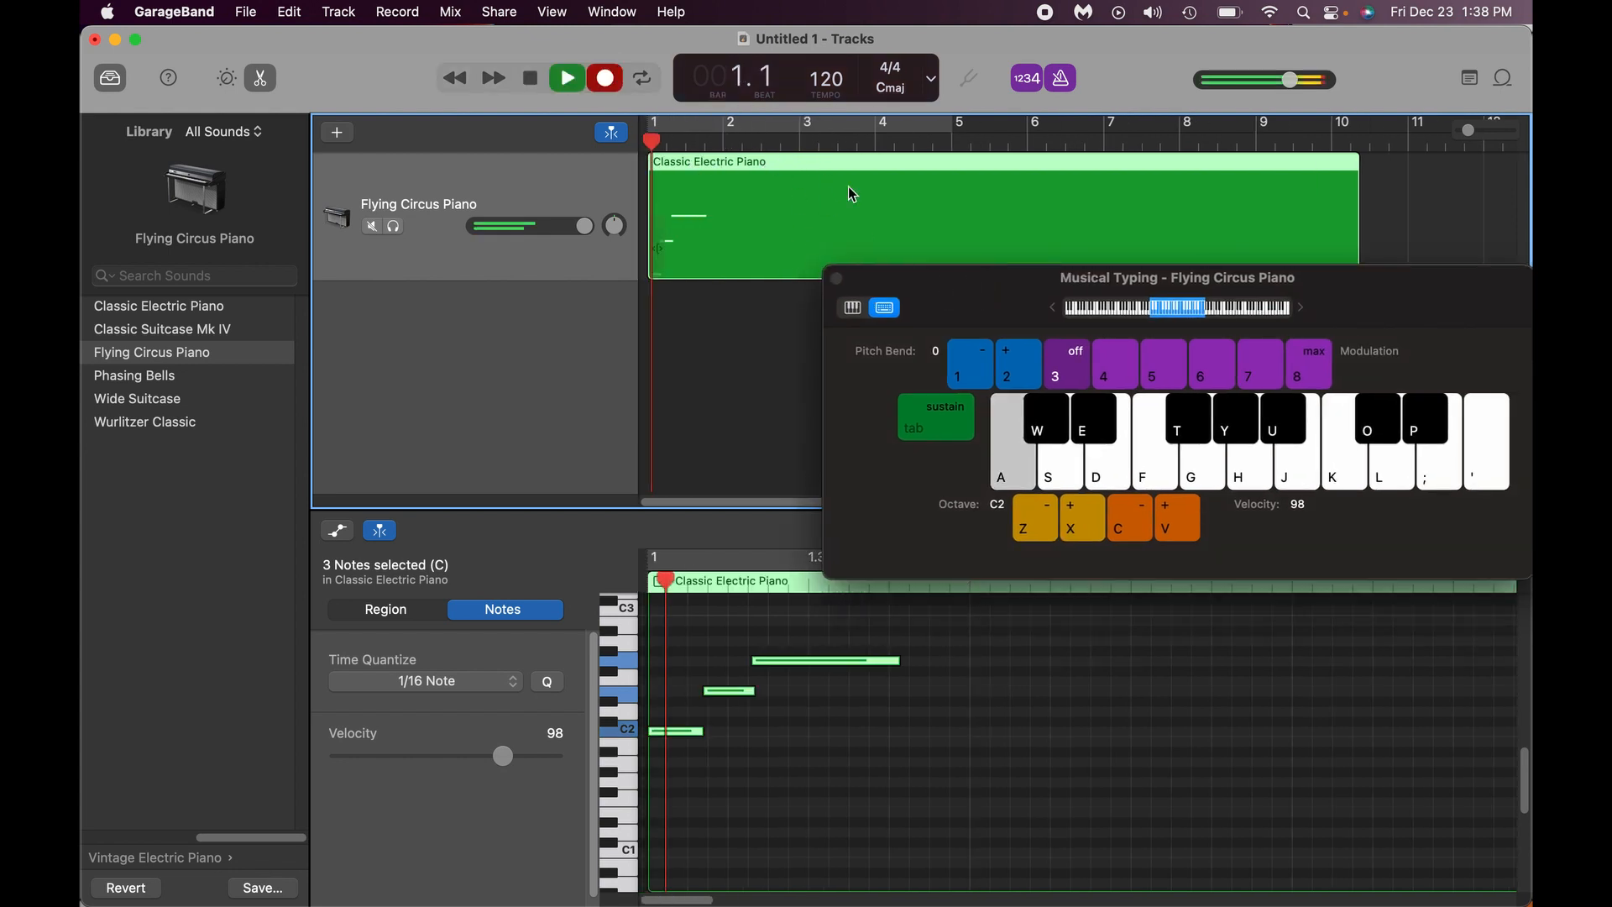
{"action": "key", "text": "d"}
{"action": "key", "text": "g"}
{"action": "key", "text": "a"}
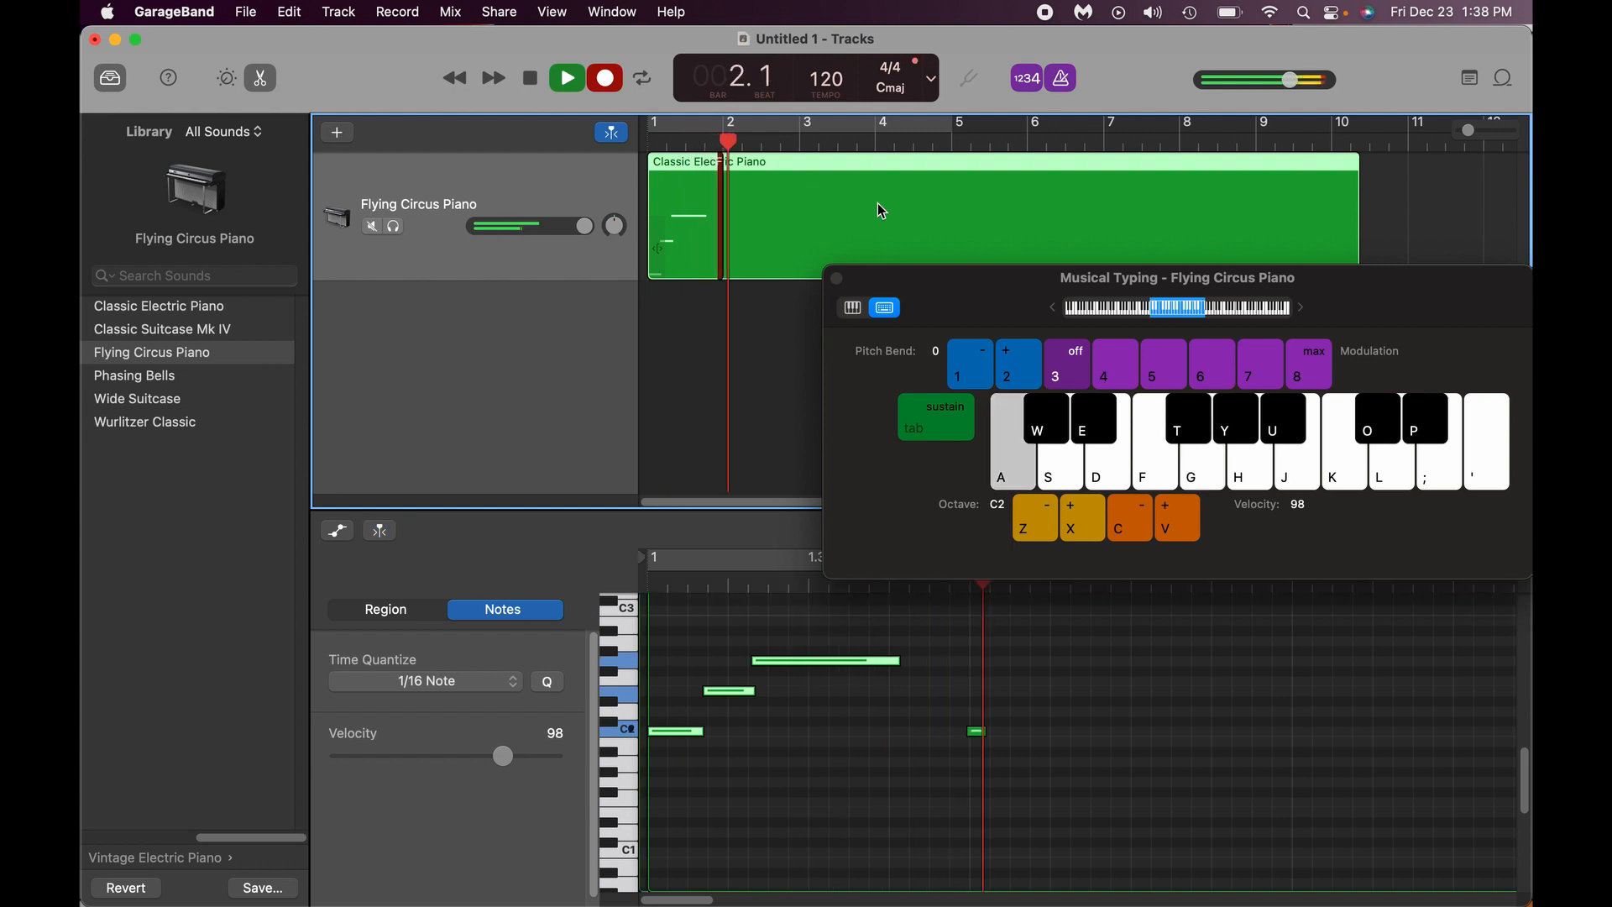
{"action": "key", "text": "d"}
{"action": "key", "text": "g"}
{"action": "key", "text": "k"}
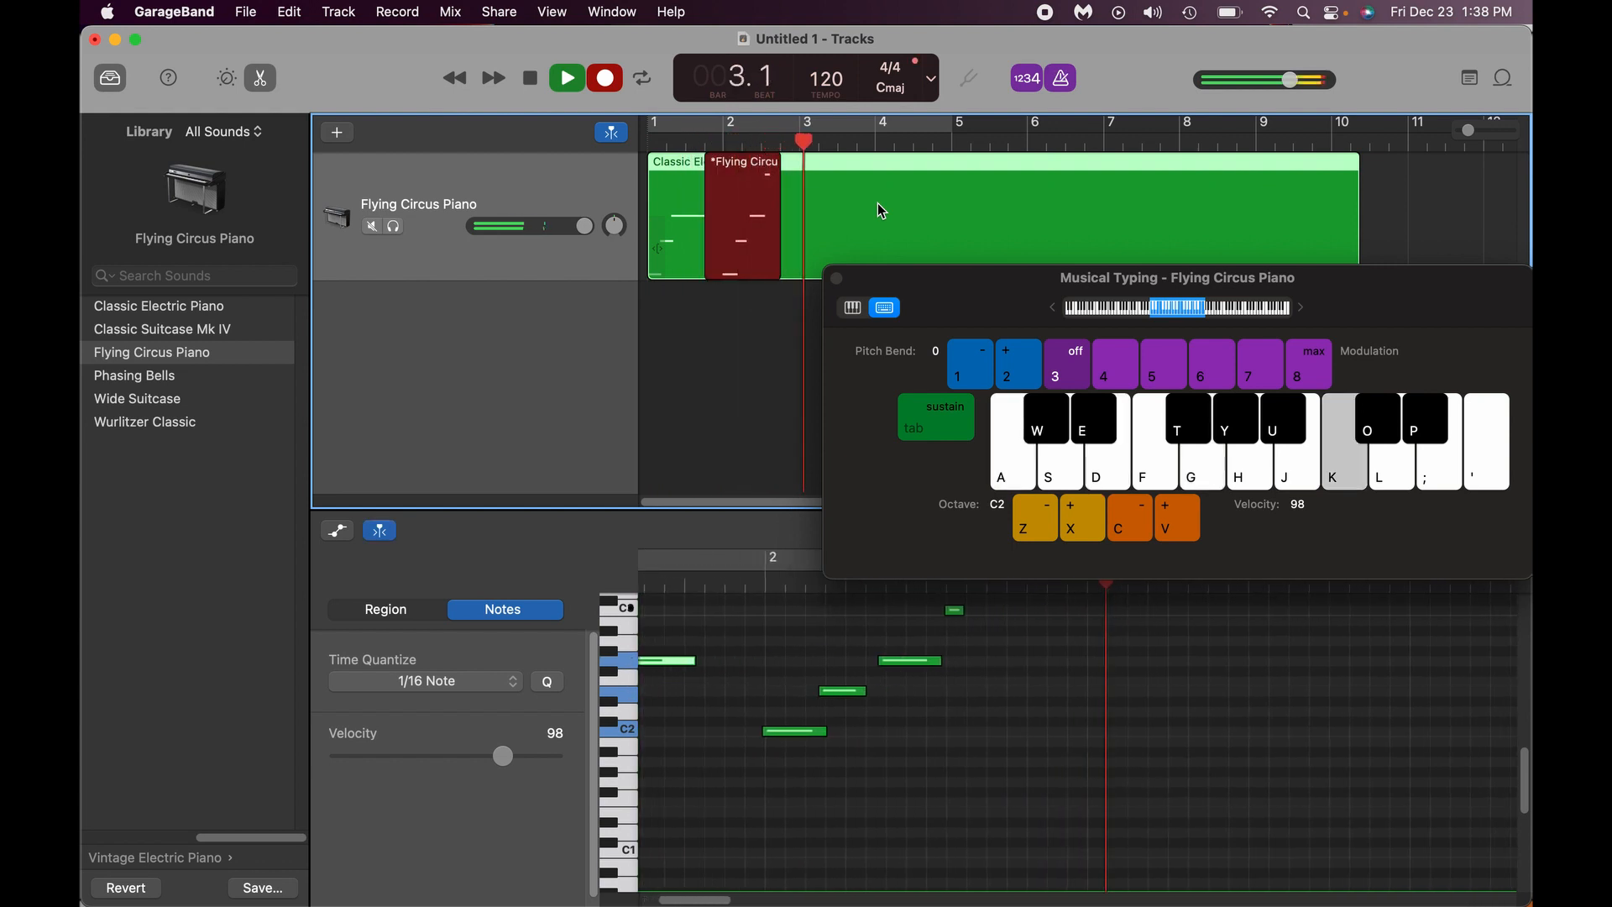
{"action": "key", "text": "a"}
{"action": "key", "text": "d"}
{"action": "key", "text": "g"}
{"action": "key", "text": "k"}
{"action": "key", "text": "u"}
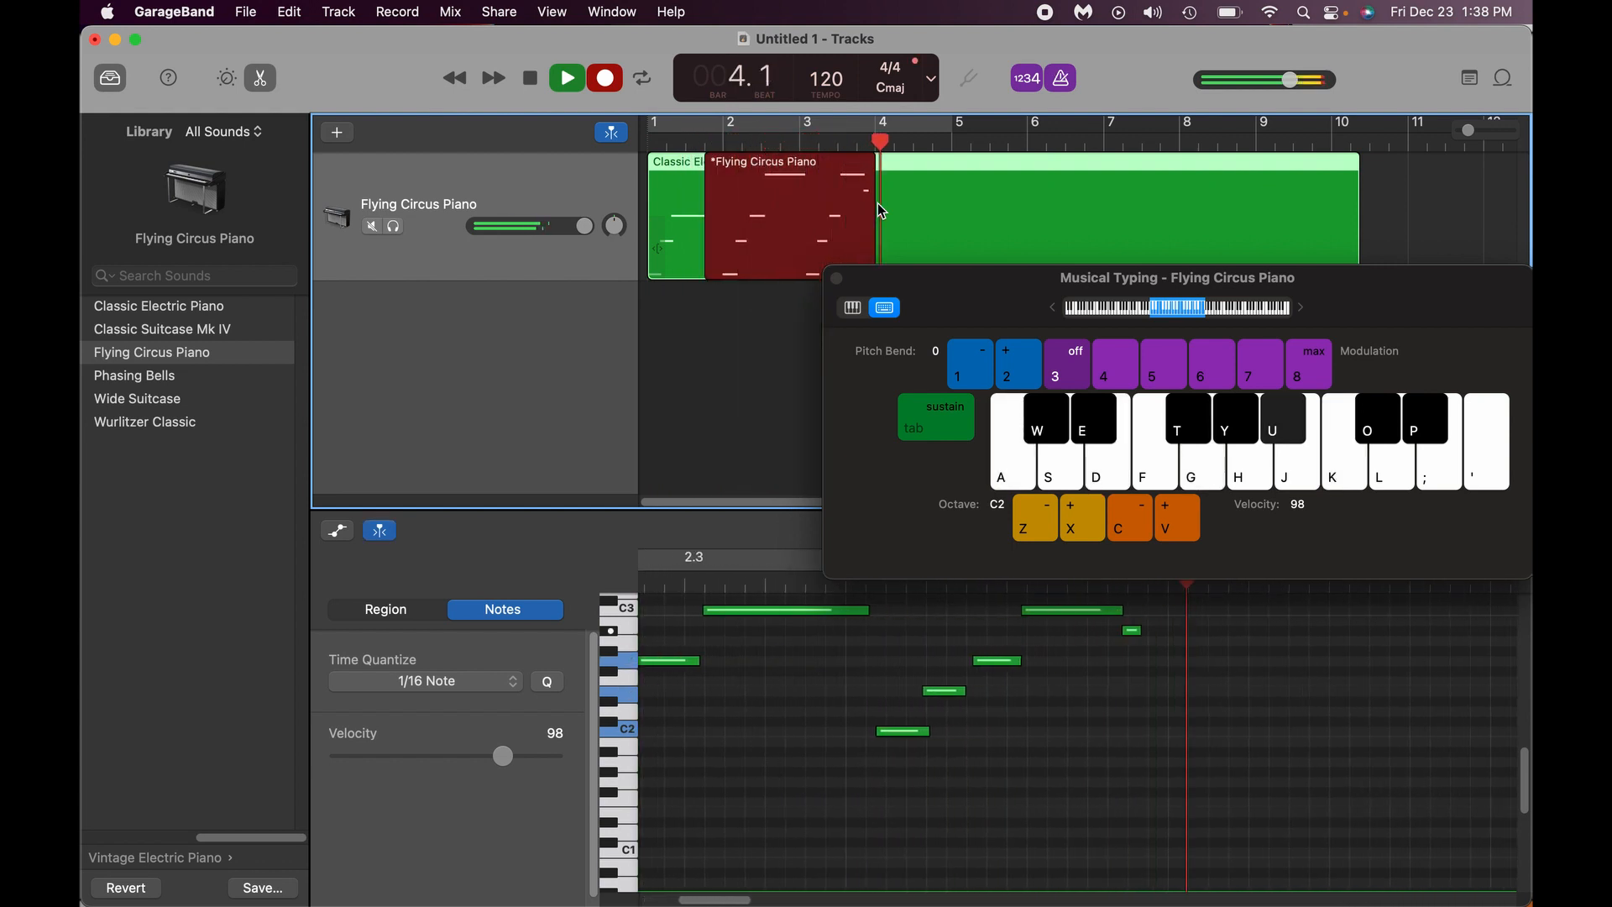
{"action": "key", "text": "space"}
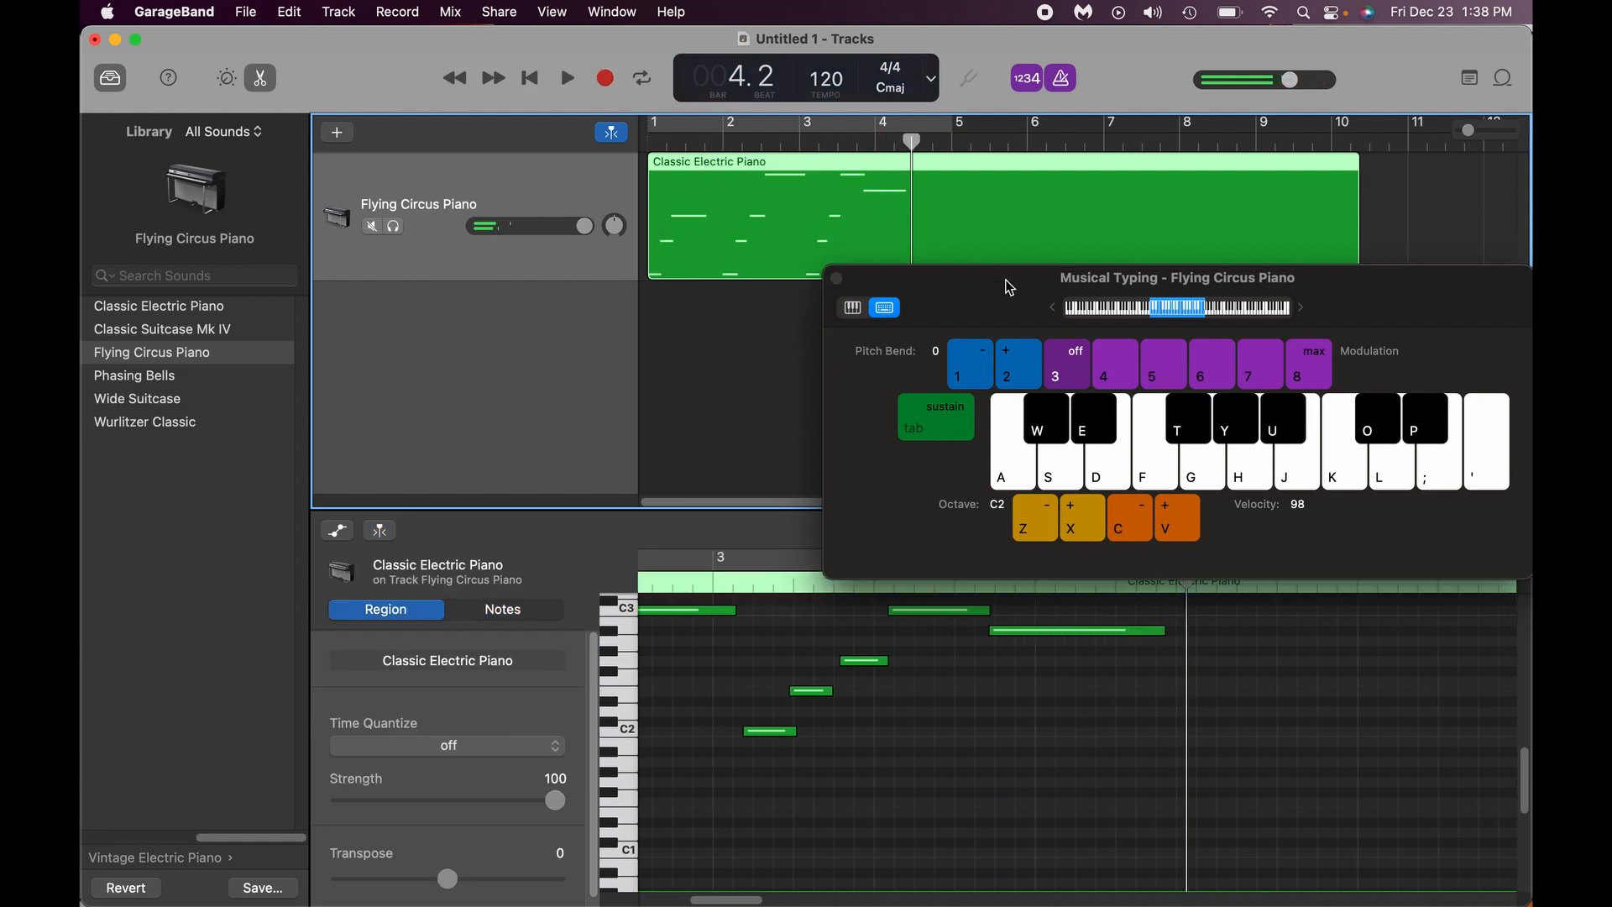
- Uncover the region by moving the Musical Typing window and play the new recording from bar 1
{"action": "left_click_drag", "start_coordinate": [1010, 288], "coordinate": [1039, 347]}
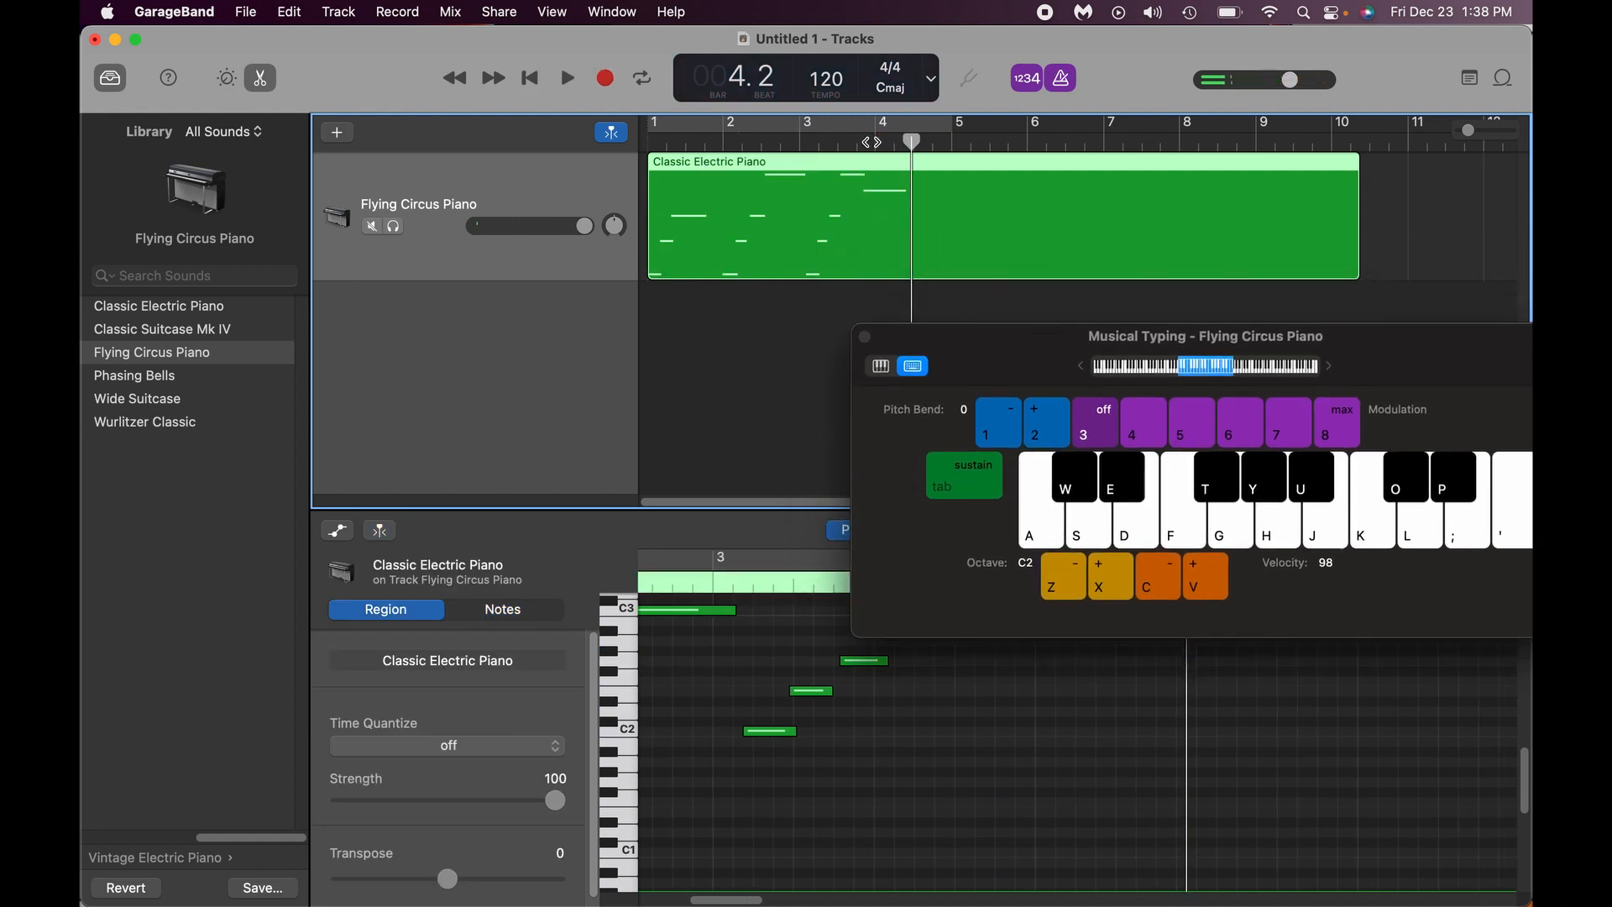
{"action": "left_click_drag", "start_coordinate": [871, 143], "coordinate": [625, 145]}
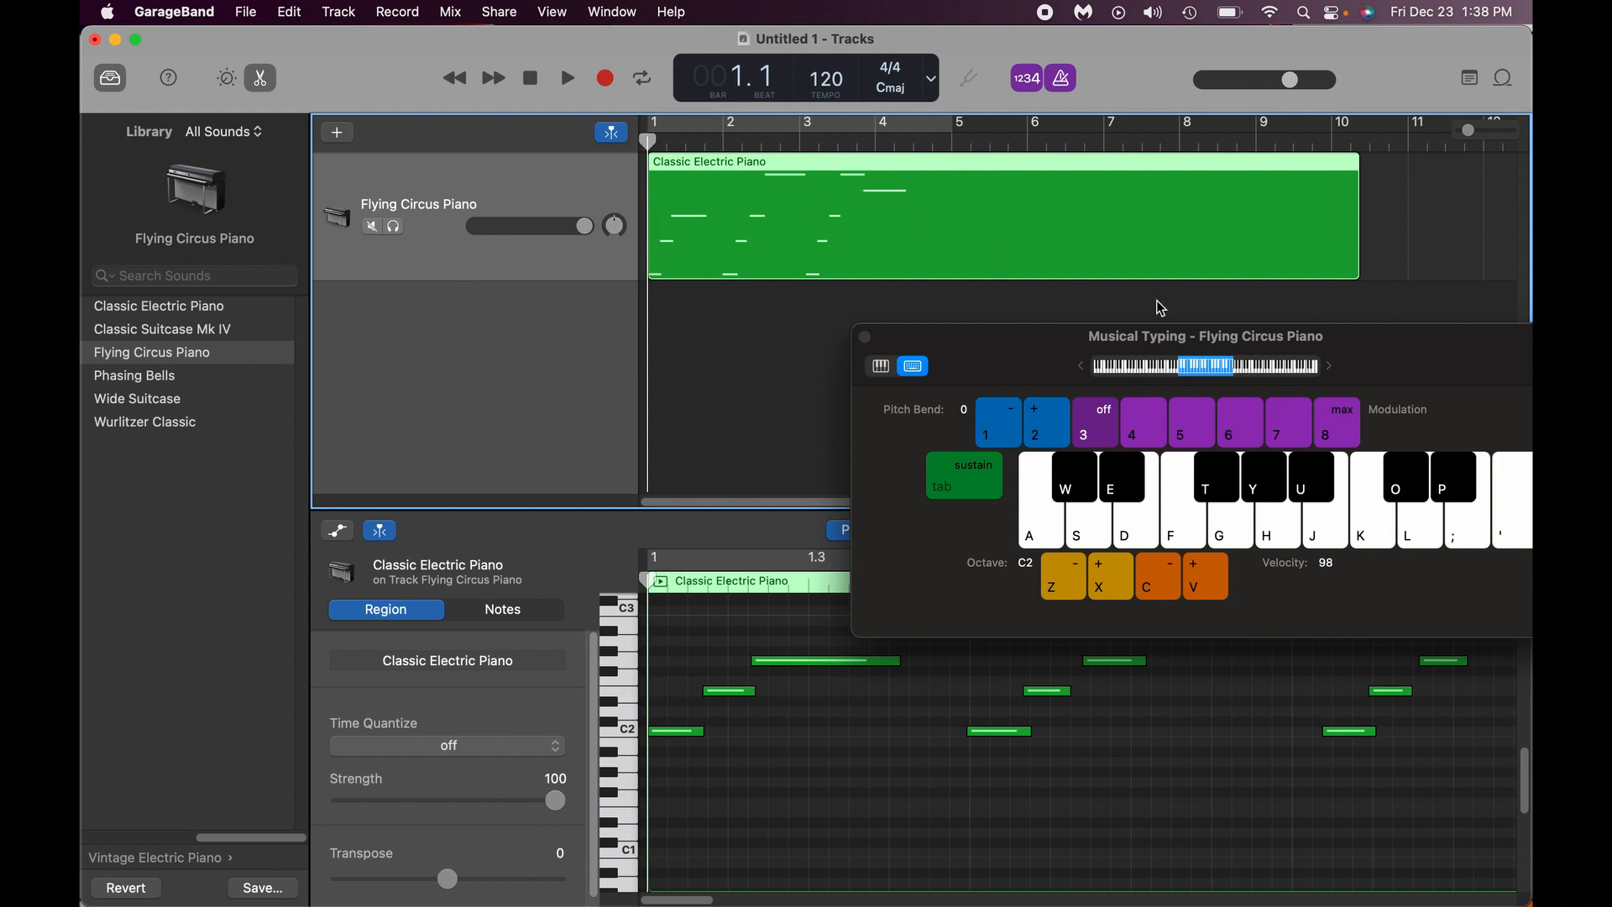
{"action": "key", "text": "space"}
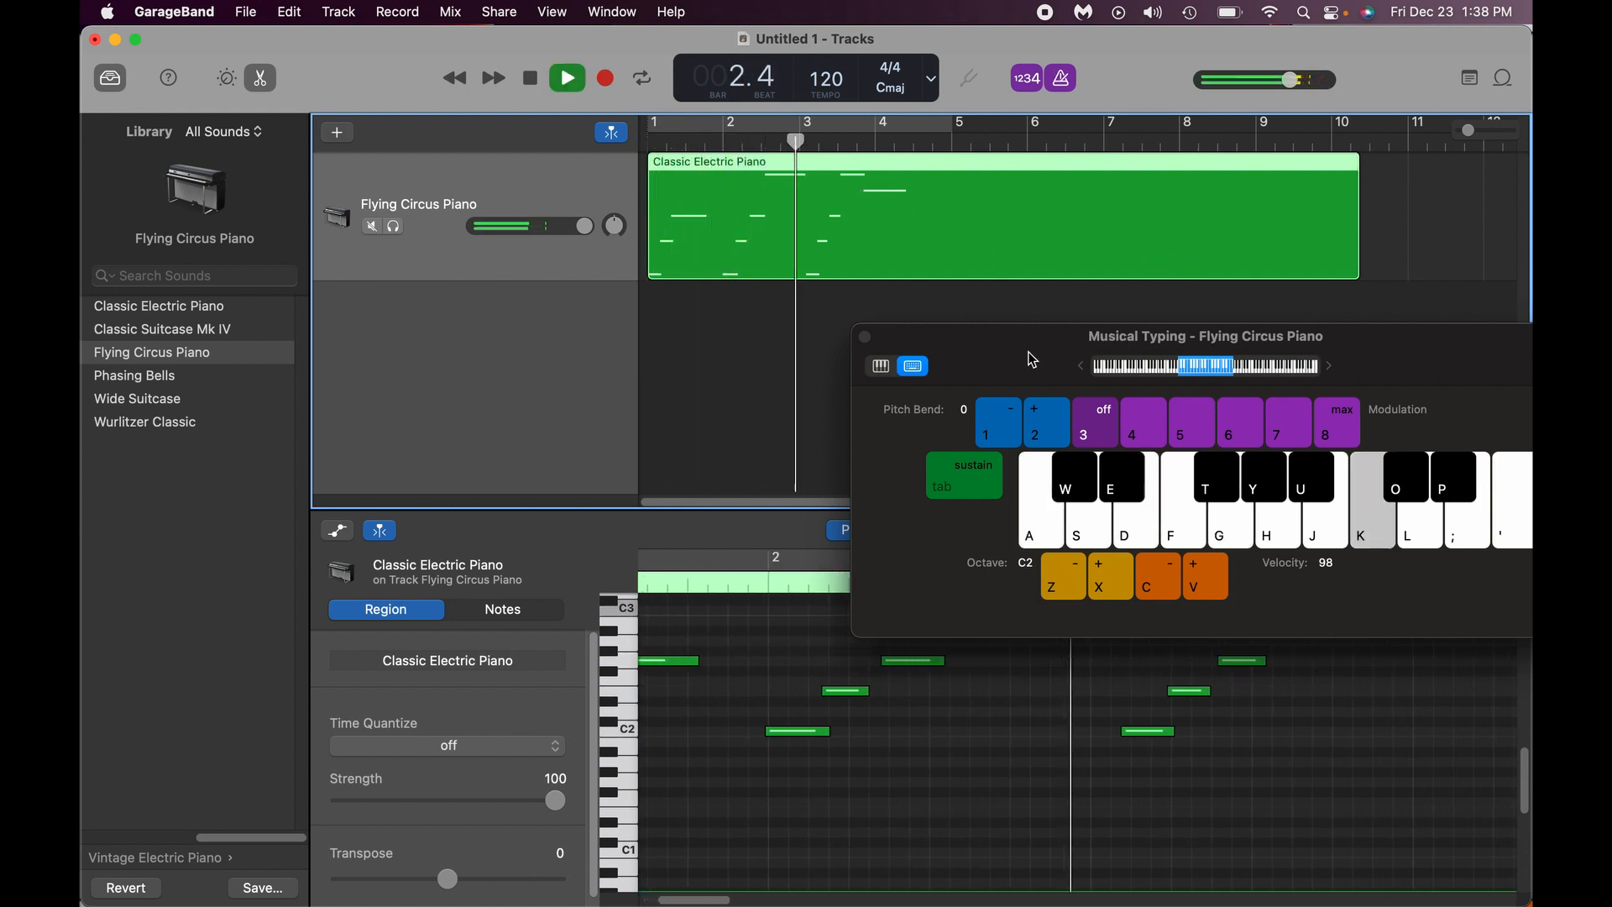
{"action": "key", "text": "space"}
- Move the Musical Typing window off the note editor, view the region as a Score, and return to the Piano Roll
{"action": "left_click_drag", "start_coordinate": [1033, 360], "coordinate": [1035, 200]}
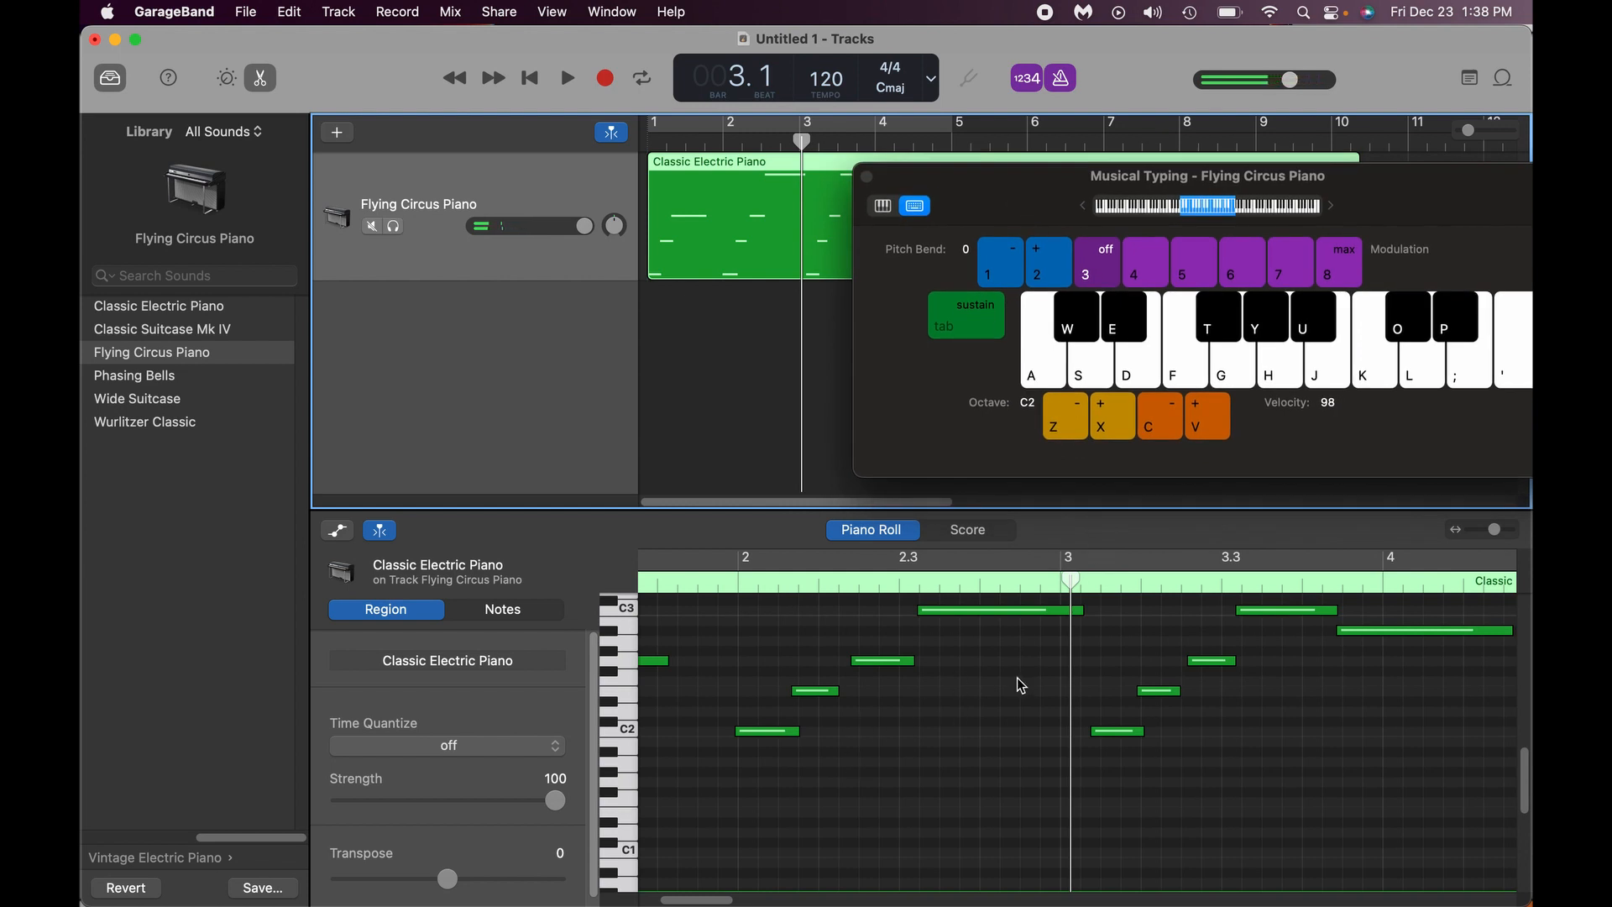
{"action": "left_click", "coordinate": [767, 794]}
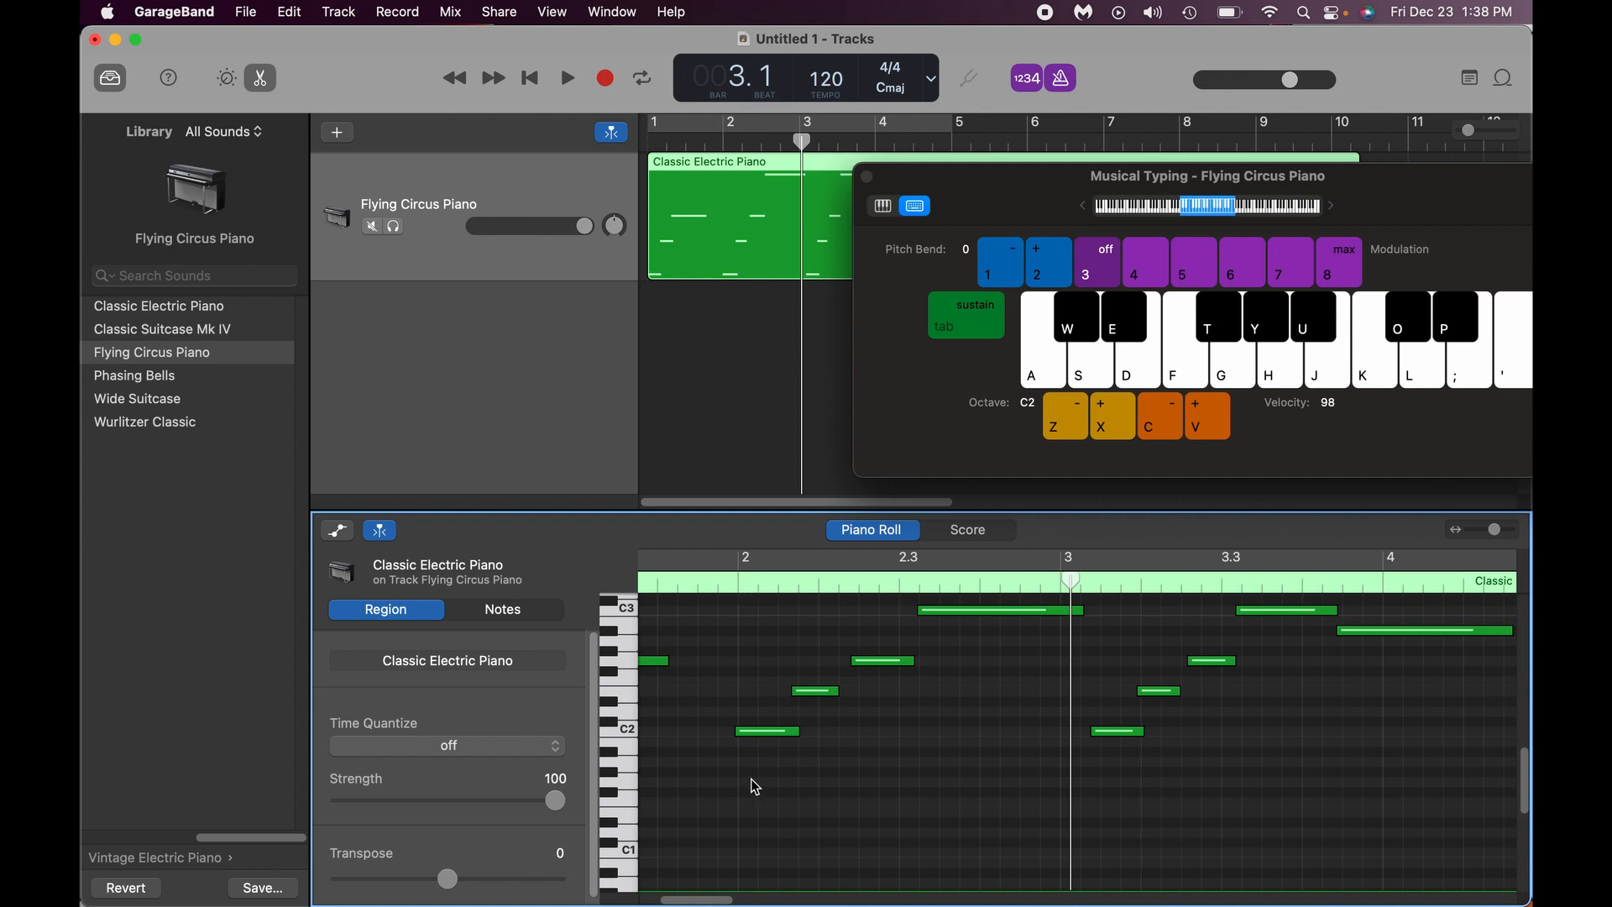
{"action": "left_click_drag", "start_coordinate": [755, 787], "coordinate": [846, 770]}
{"action": "left_click", "coordinate": [946, 540]}
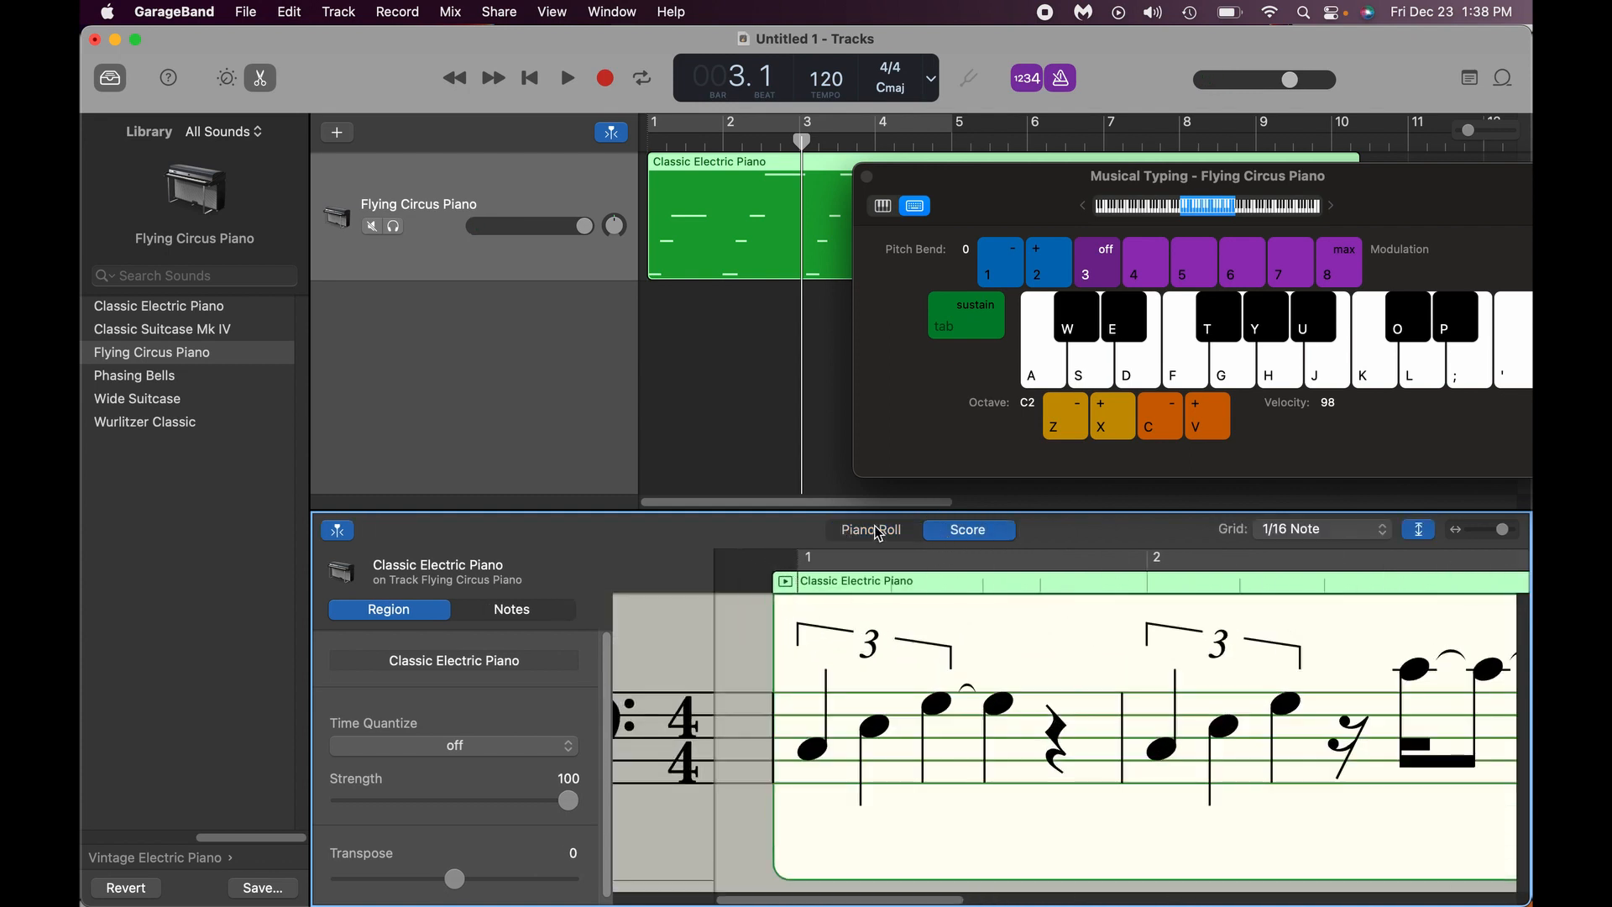
{"action": "left_click", "coordinate": [880, 532]}
- Select the four notes in bar 2, try quantizing their timing to 1/8 Note, and undo the quantization
{"action": "left_click_drag", "start_coordinate": [762, 791], "coordinate": [975, 630]}
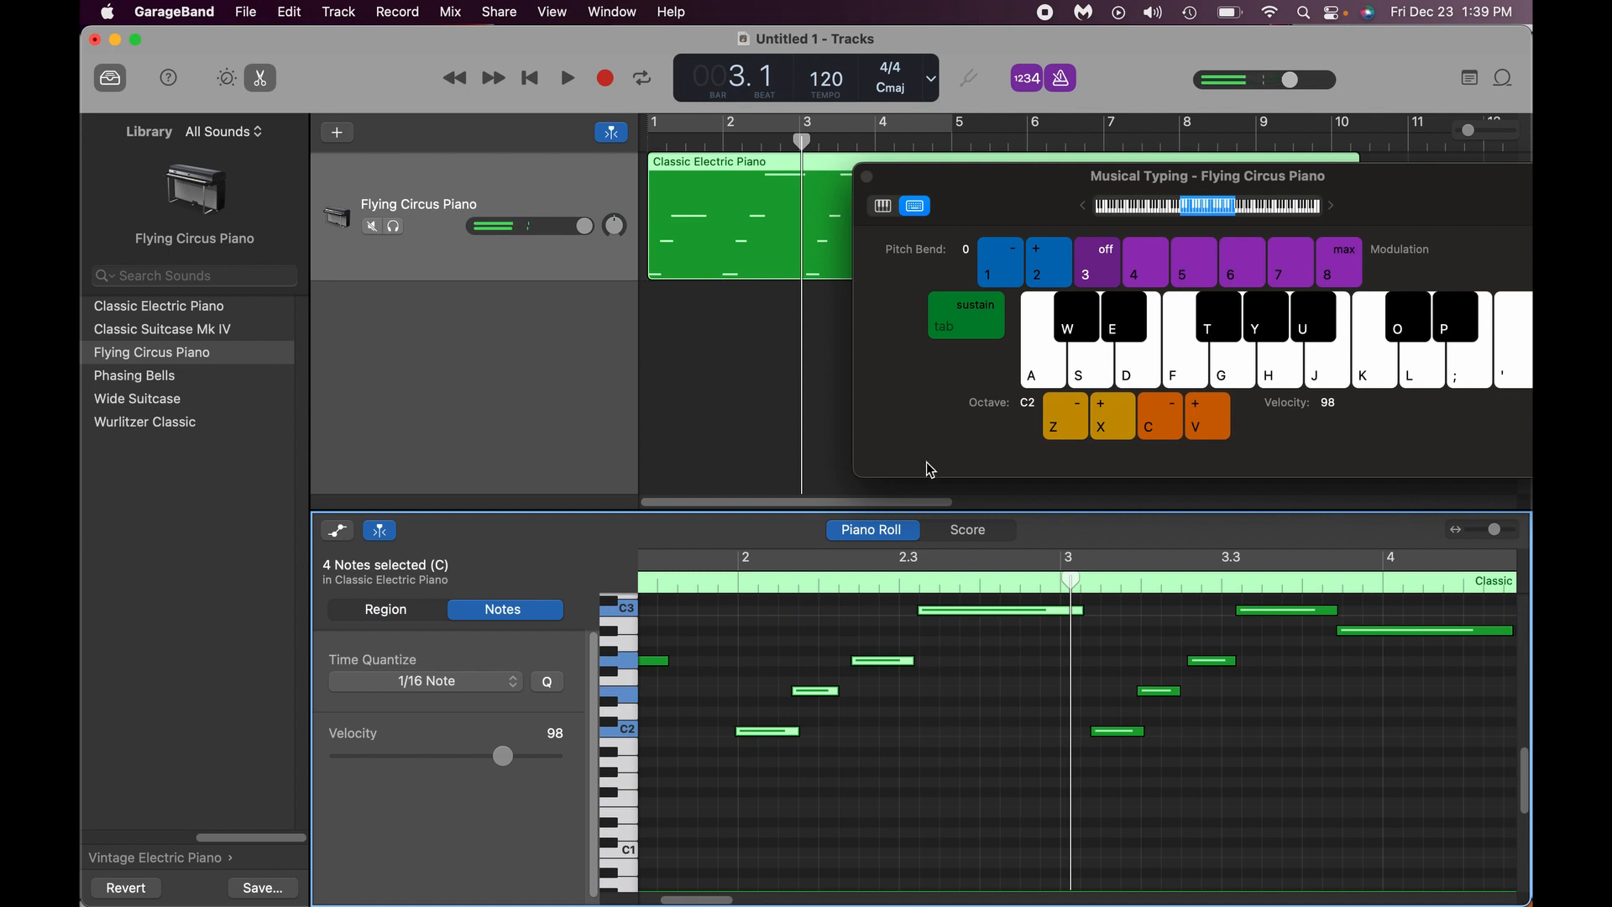
{"action": "left_click_drag", "start_coordinate": [760, 790], "coordinate": [1012, 606]}
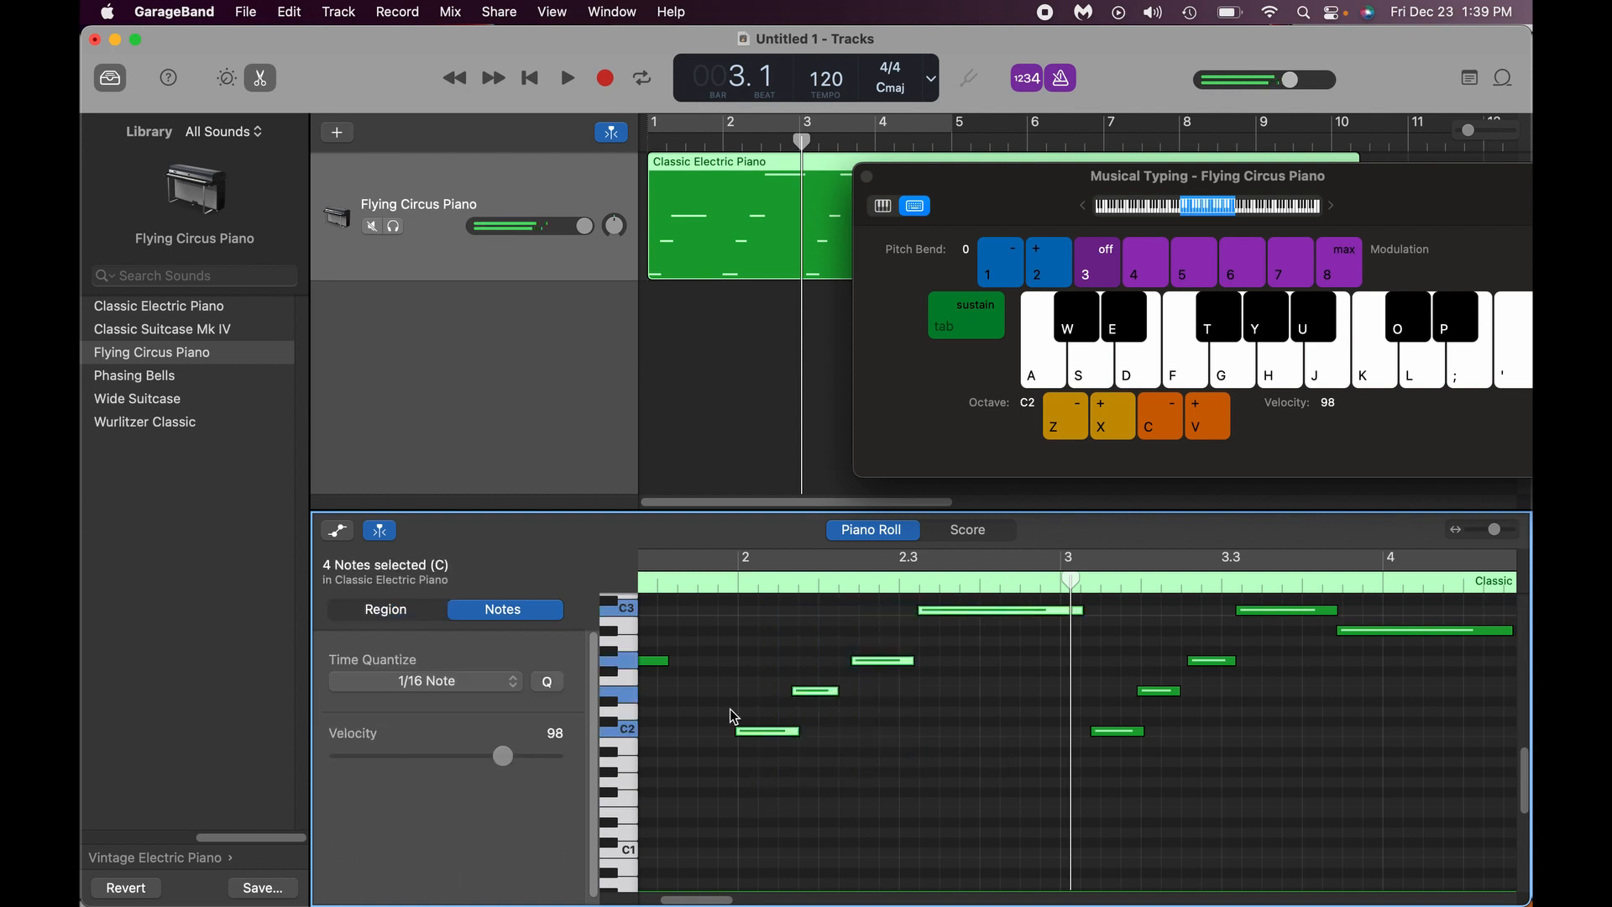
{"action": "left_click", "coordinate": [514, 682]}
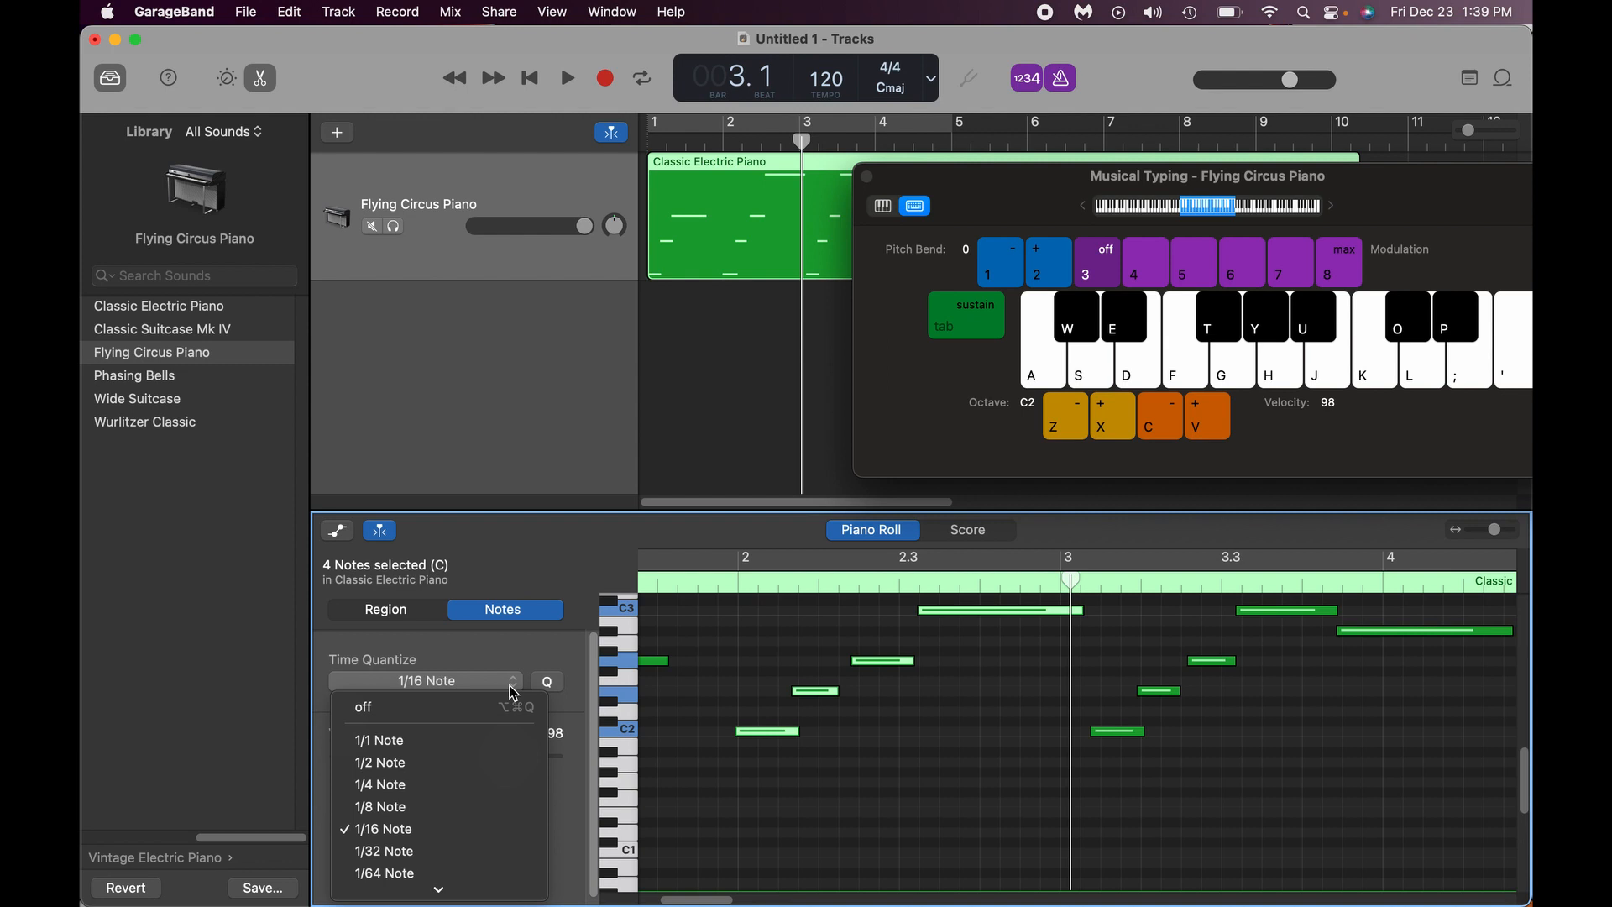
{"action": "left_click", "coordinate": [459, 808]}
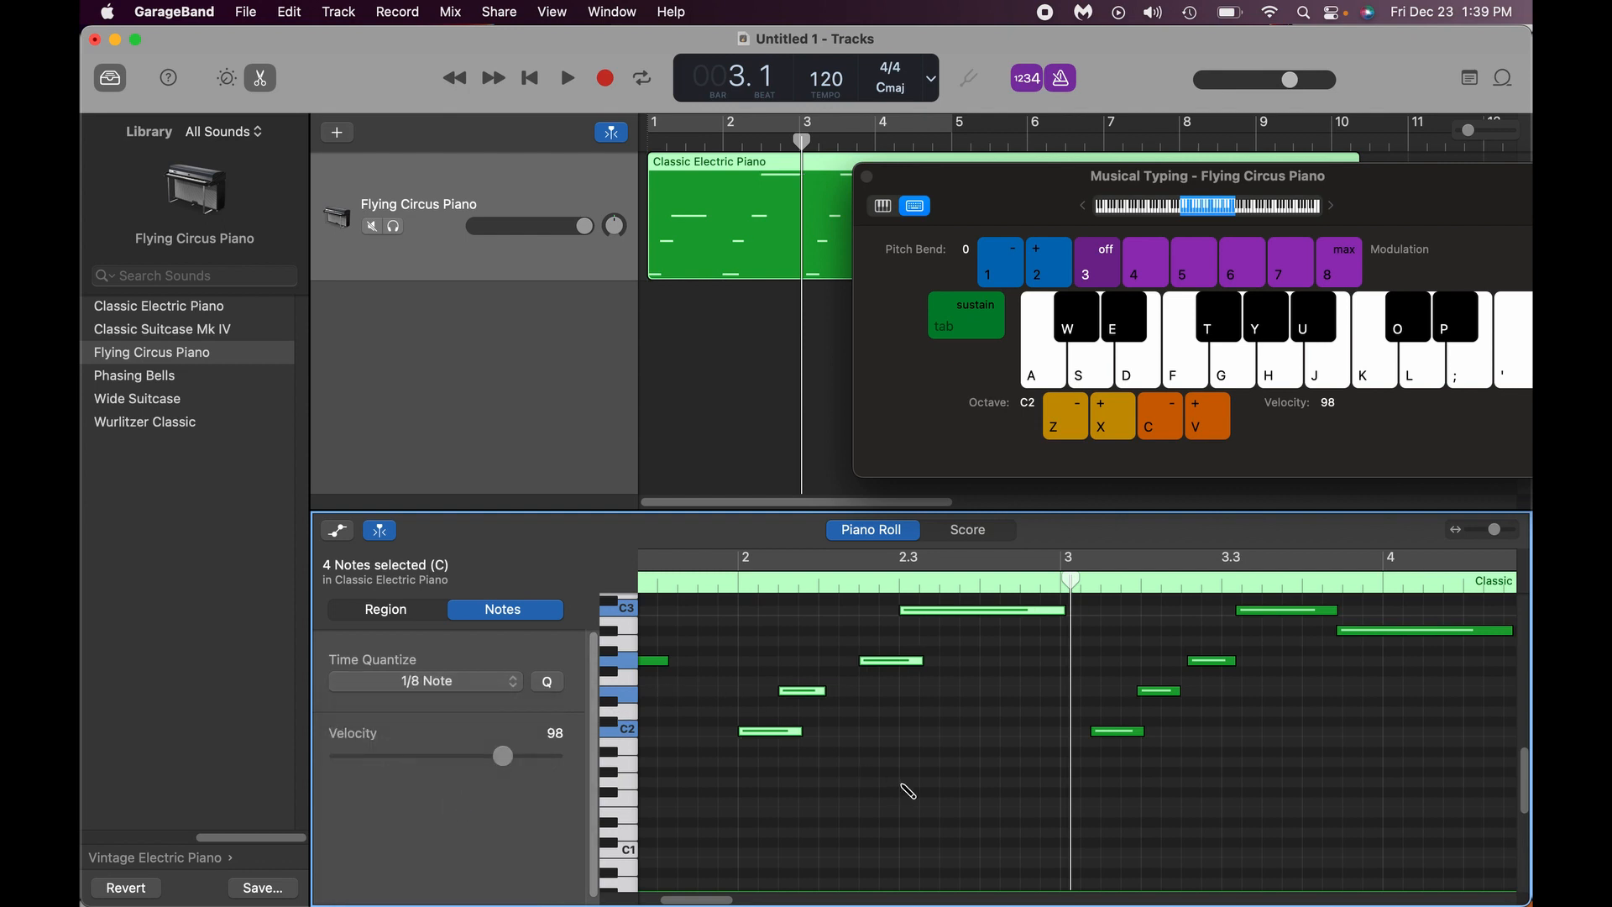
{"action": "key", "text": "super+z"}
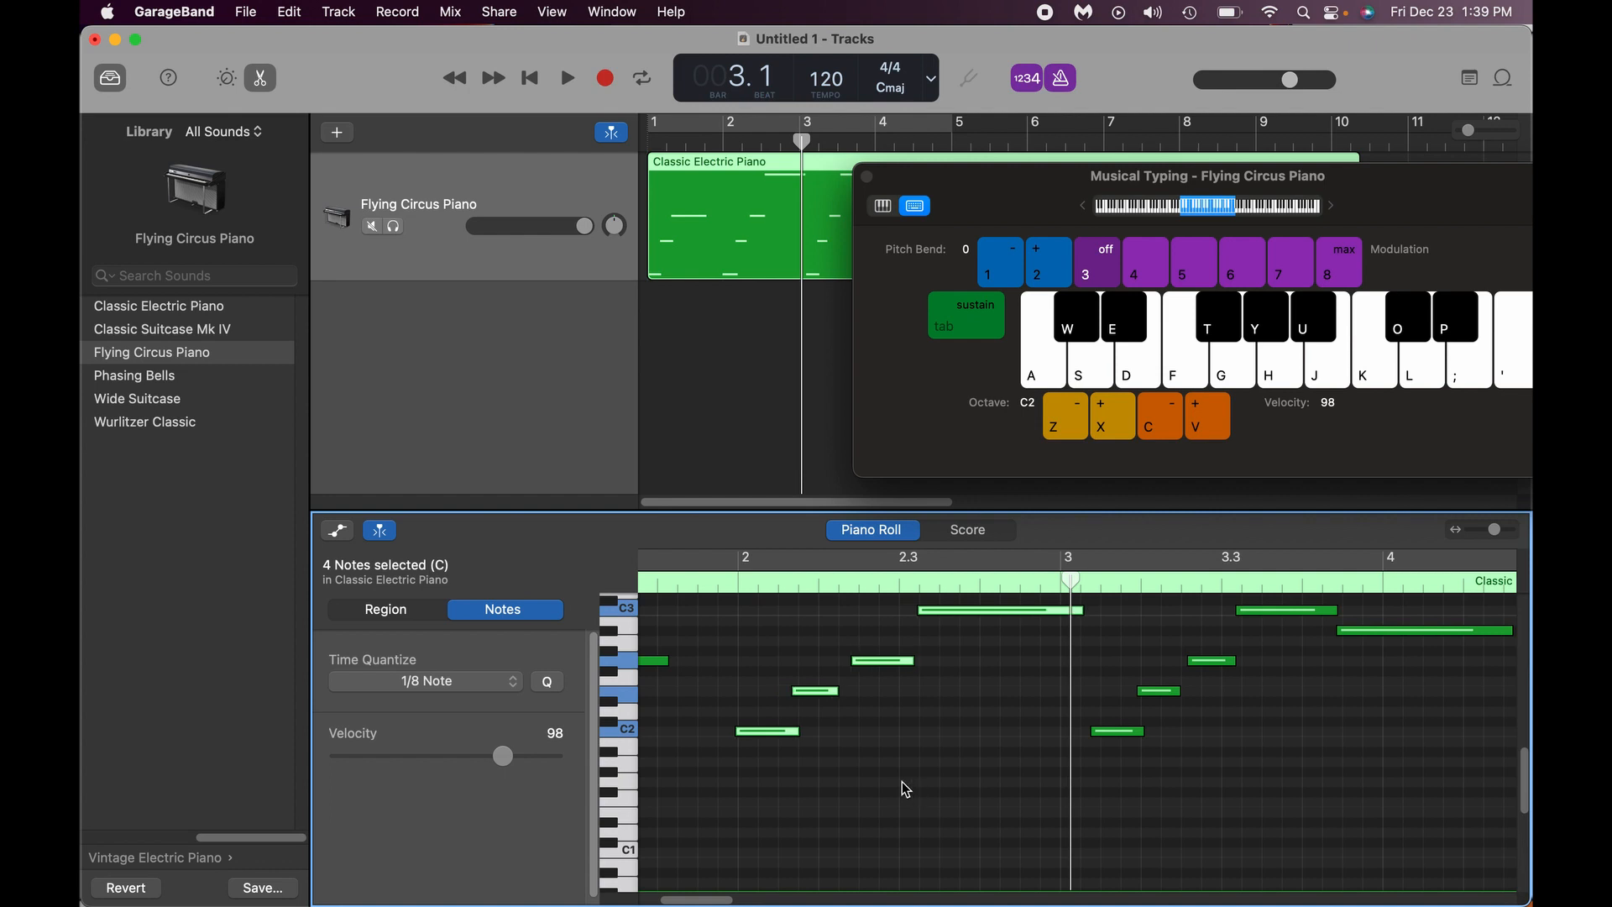
- Quantize the timing of the four selected notes in bar 2 to 1/16 Note
{"action": "left_click", "coordinate": [514, 684]}
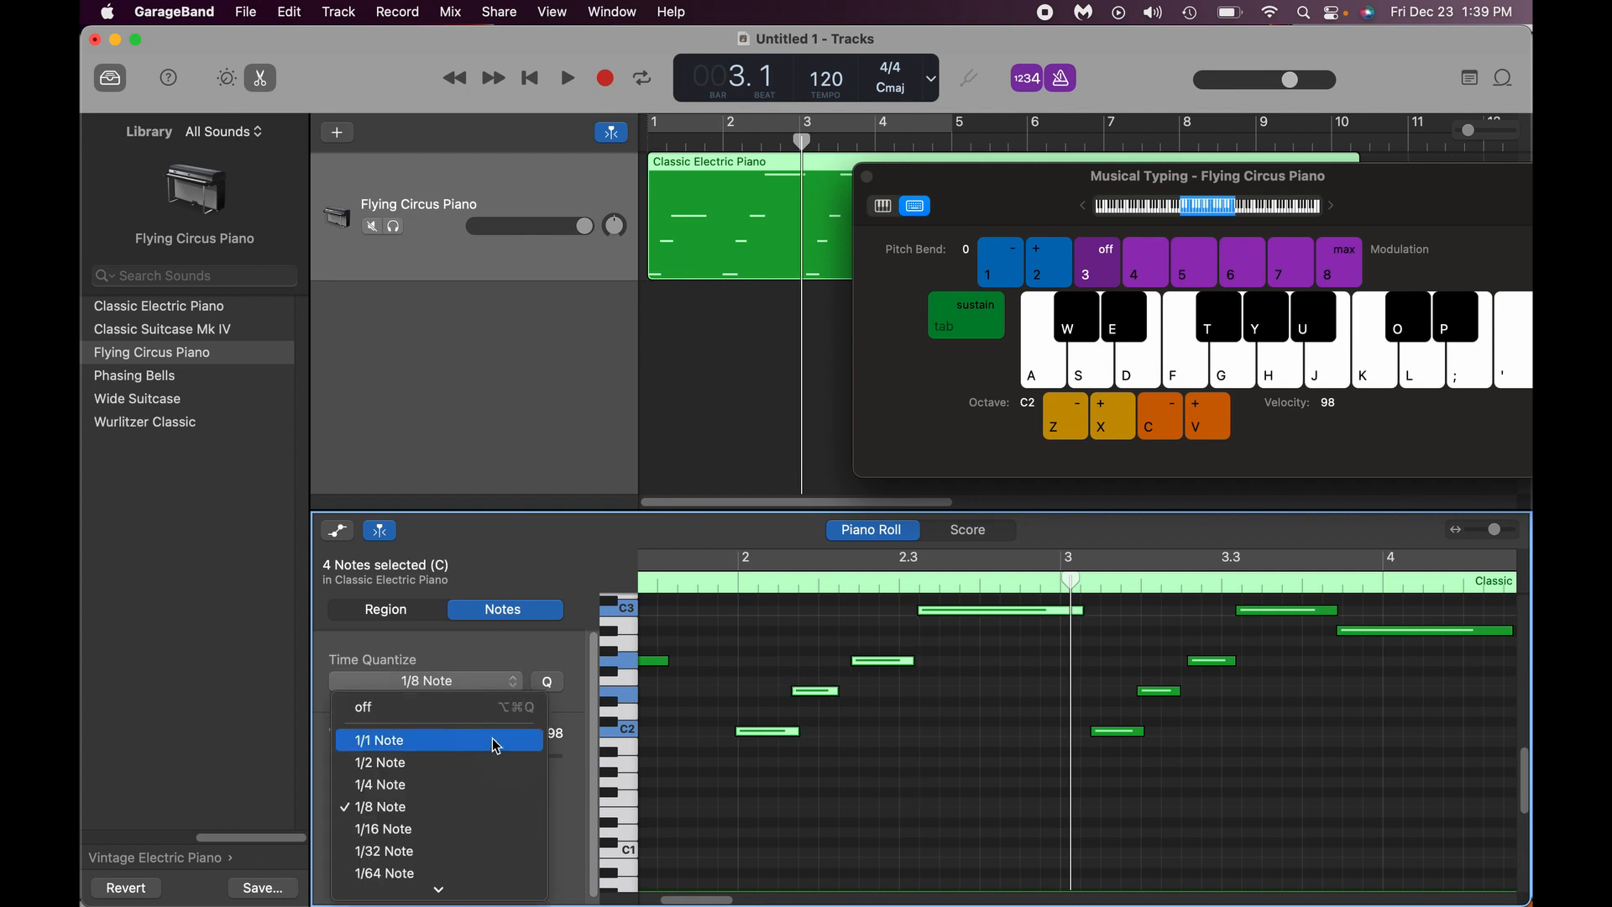
{"action": "left_click", "coordinate": [485, 828]}
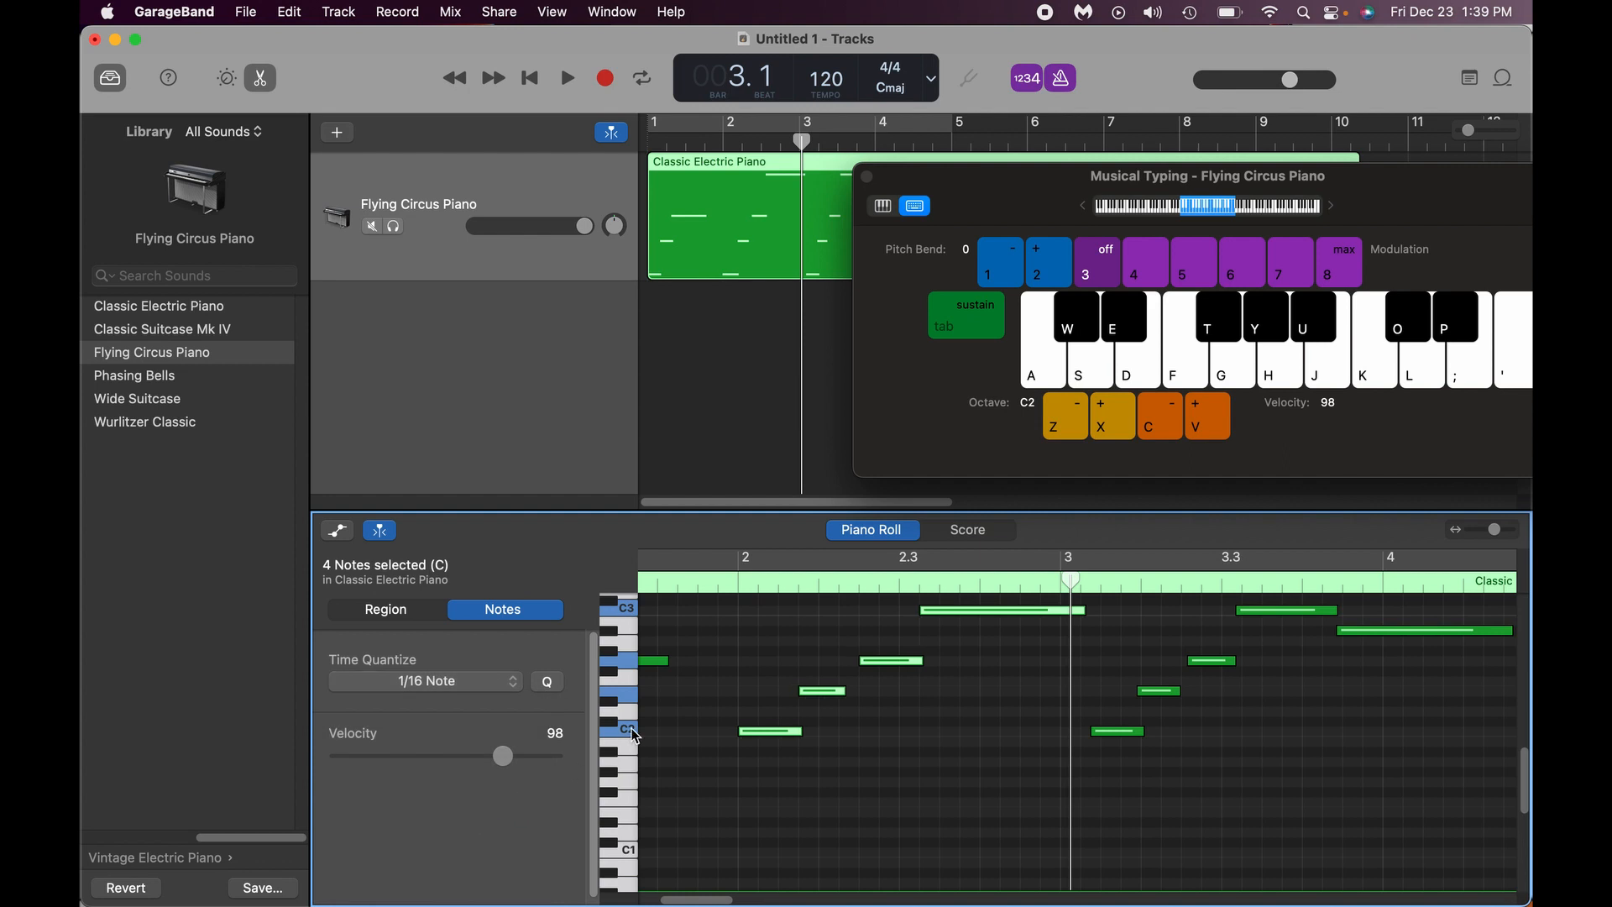
- Select only the first note of bar 2 and review the available Time Quantize values, leaving 1/16 Note in place
{"action": "left_click", "coordinate": [790, 739]}
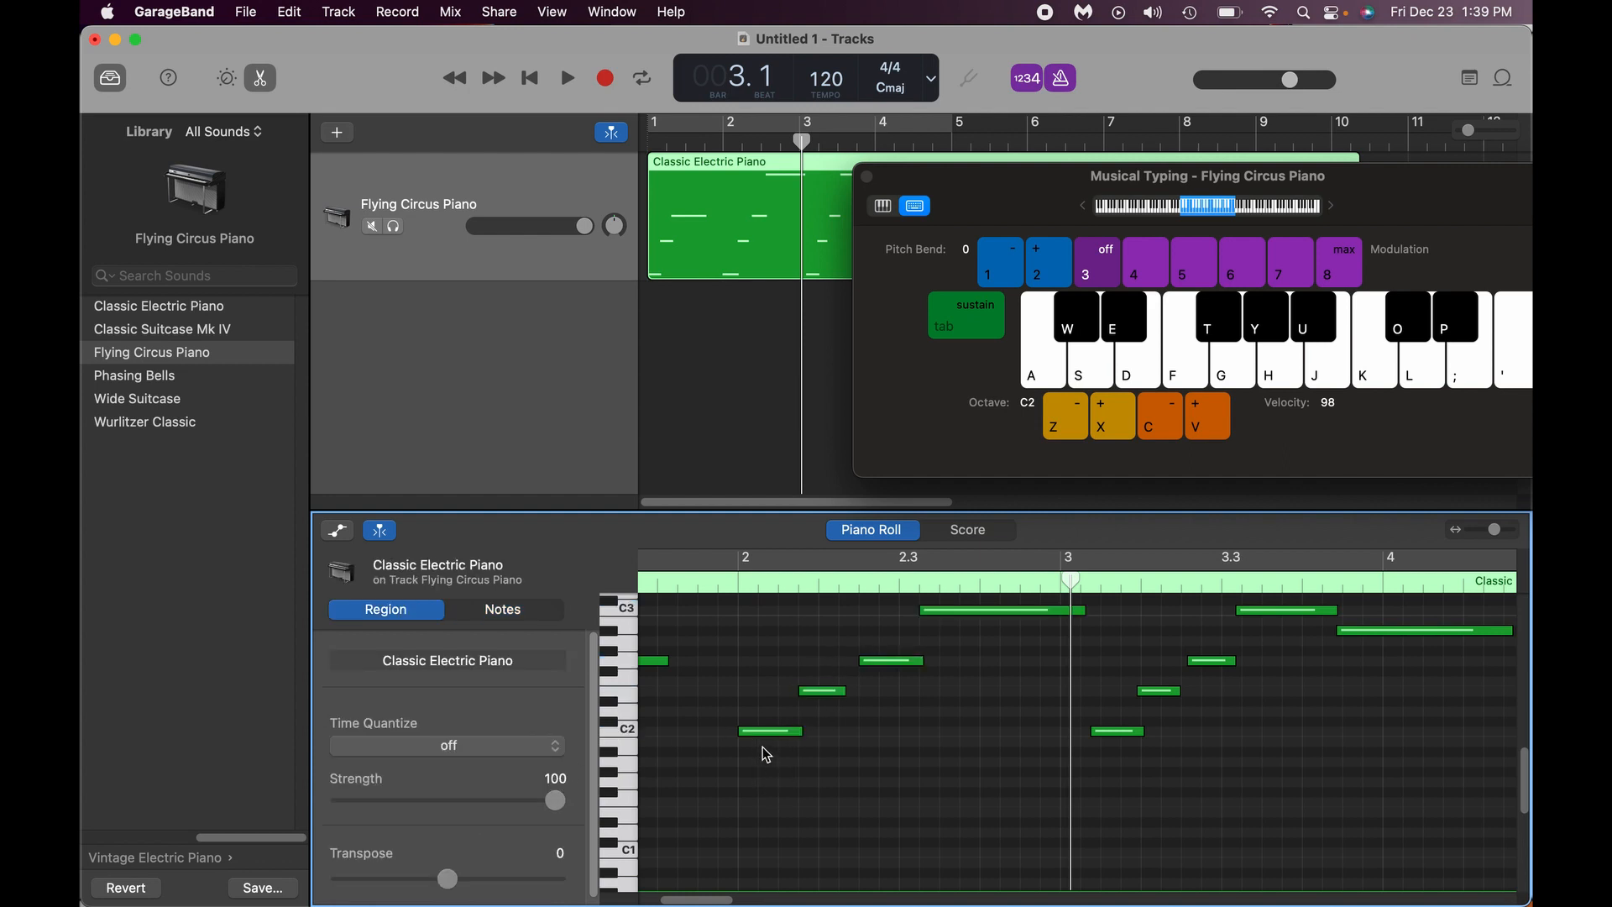
{"action": "left_click", "coordinate": [773, 731]}
{"action": "left_click", "coordinate": [515, 688]}
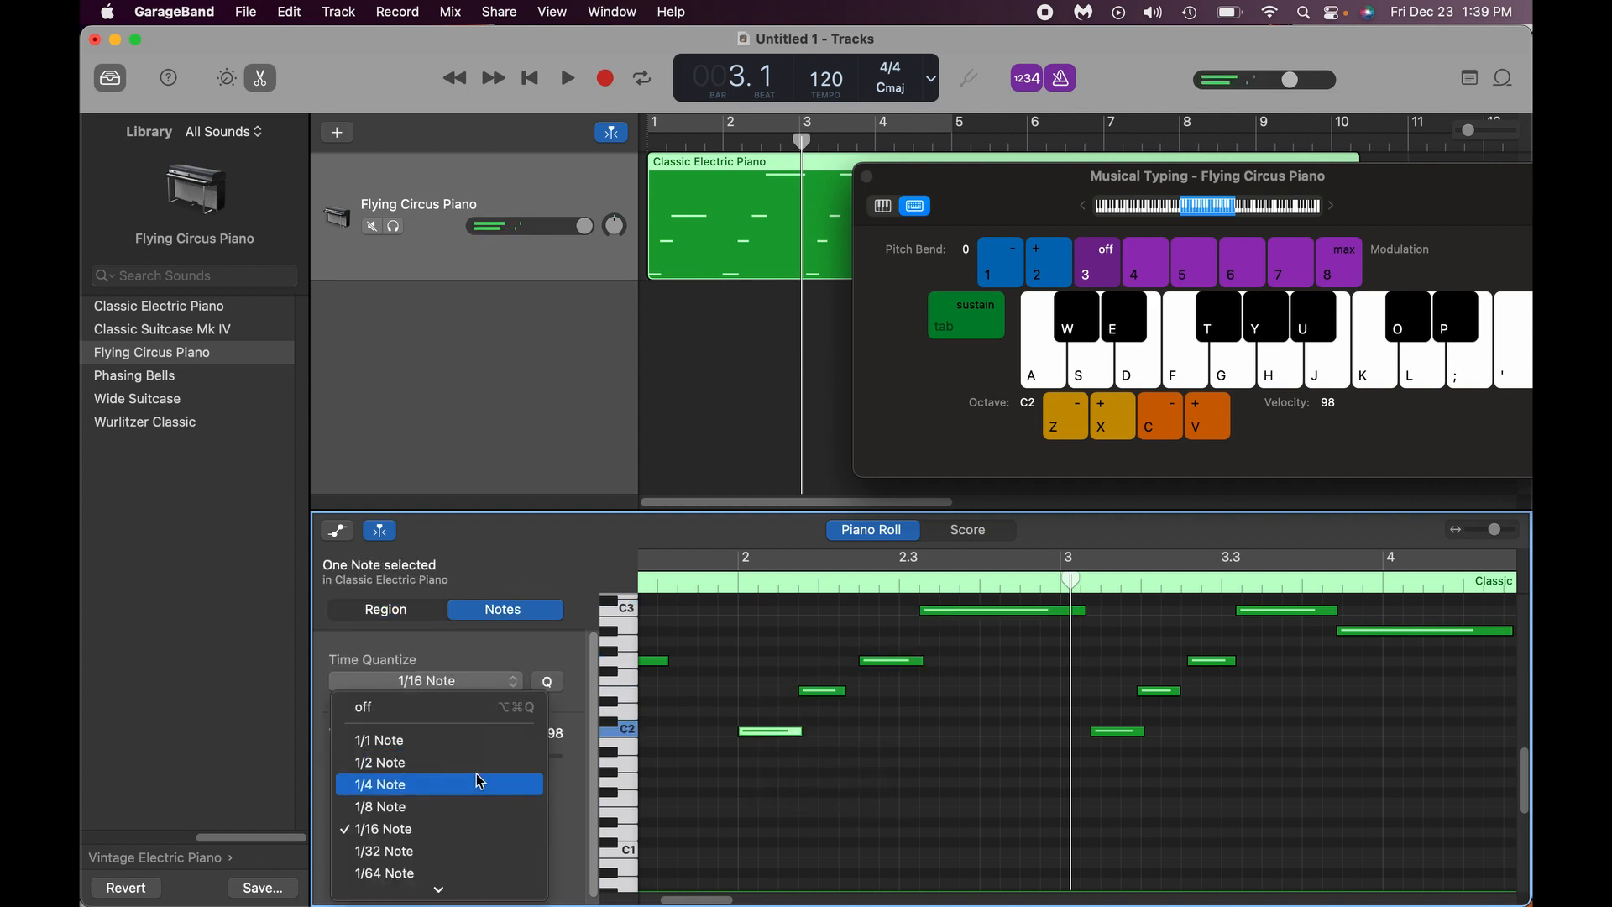
{"action": "left_click", "coordinate": [791, 748]}
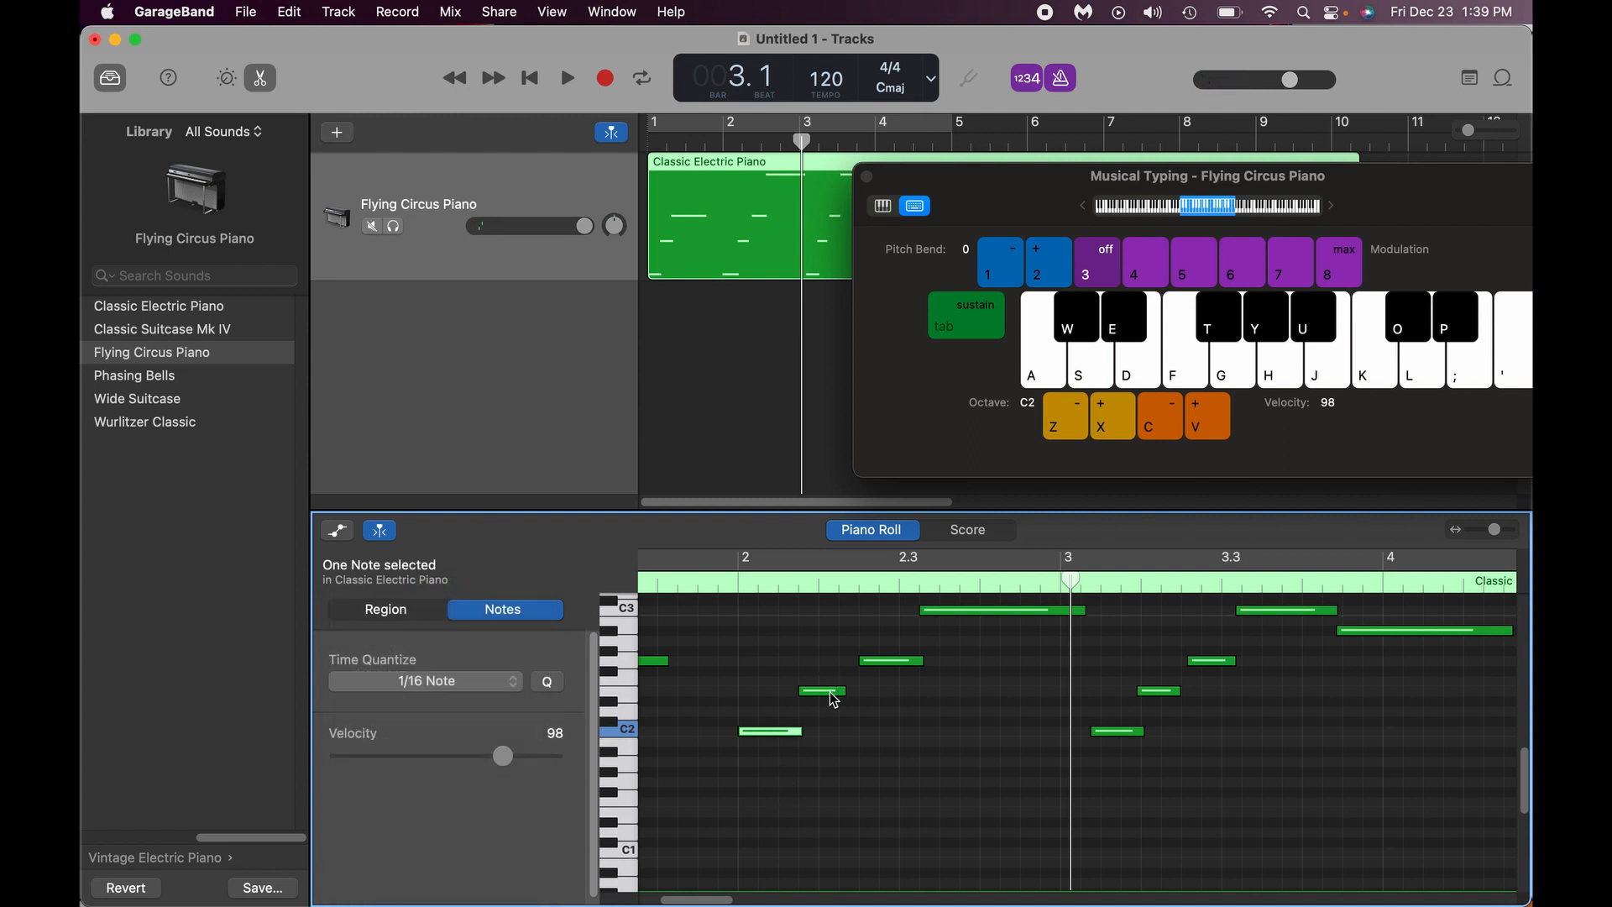
- Shift the second, third and fourth notes of bar 2 onto beats 2, 3 and 4, and play the passage back
{"action": "left_click_drag", "start_coordinate": [827, 692], "coordinate": [926, 667]}
{"action": "left_click", "coordinate": [971, 617]}
{"action": "left_click_drag", "start_coordinate": [972, 617], "coordinate": [1032, 614]}
{"action": "left_click", "coordinate": [712, 583]}
{"action": "key", "text": "space"}
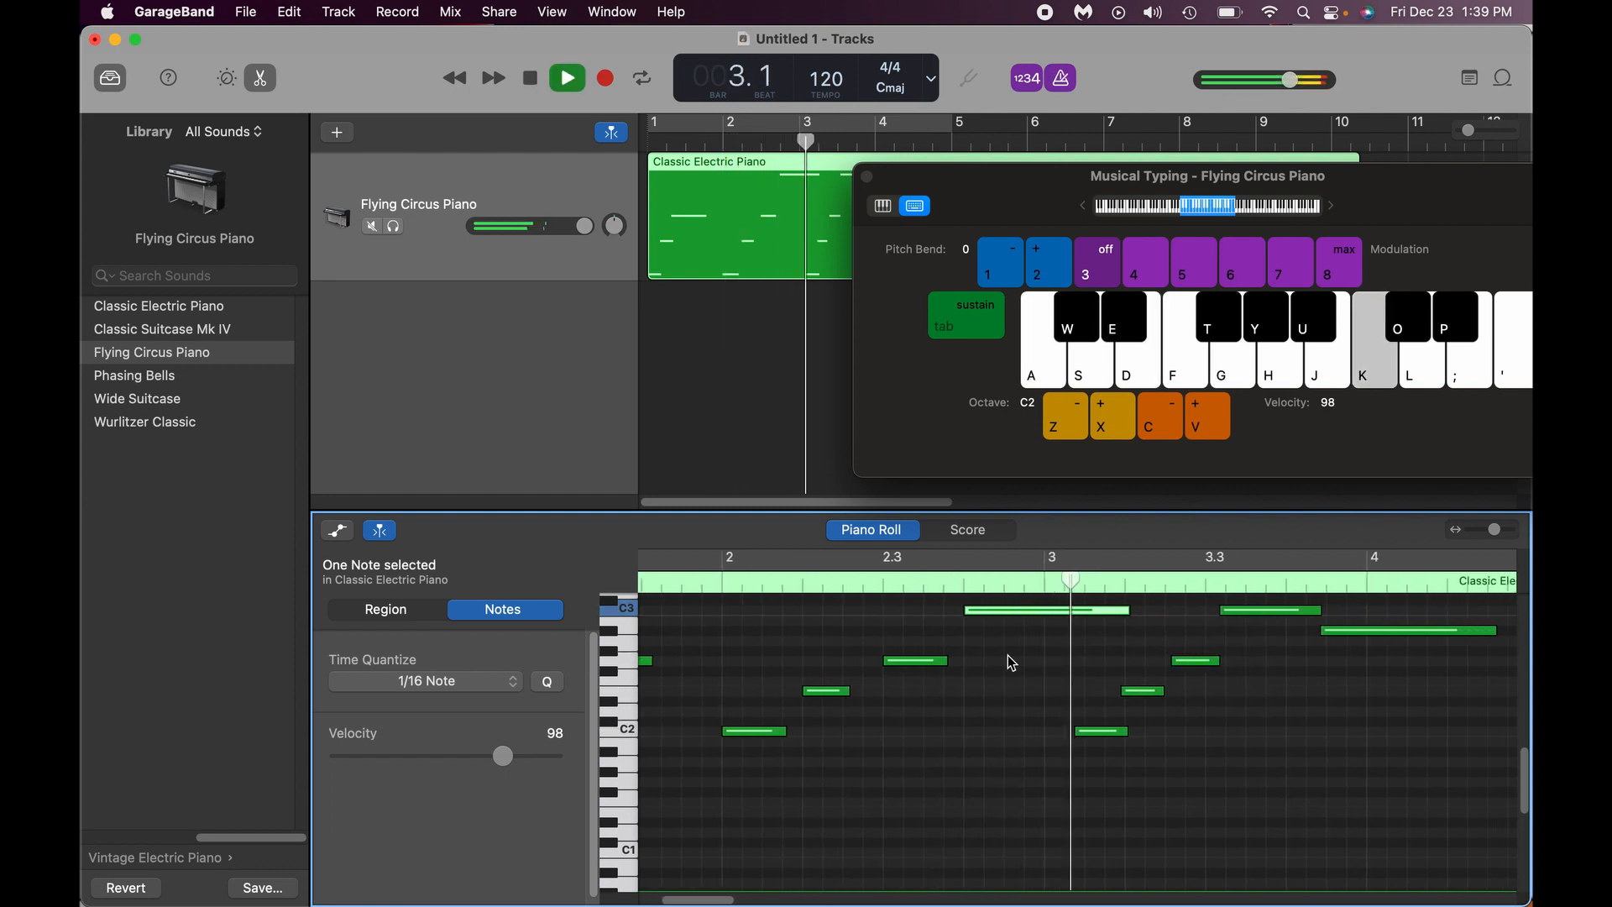
{"action": "key", "text": "space"}
- Turn off the metronome and place the playhead at bar 2
{"action": "left_click", "coordinate": [1062, 79]}
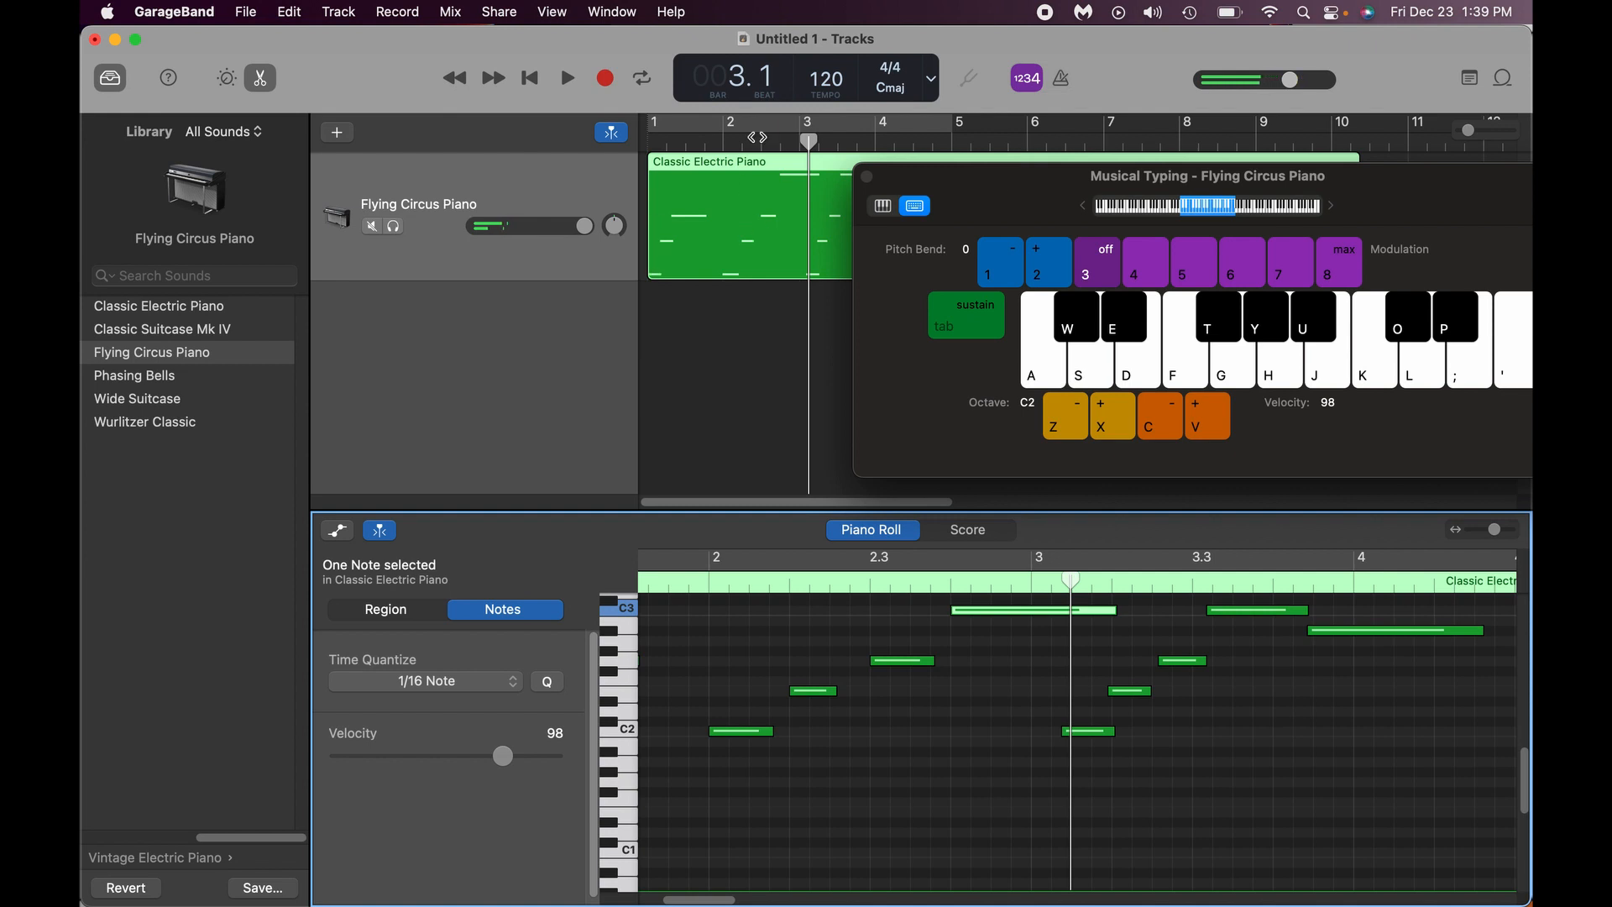
{"action": "left_click", "coordinate": [724, 144]}
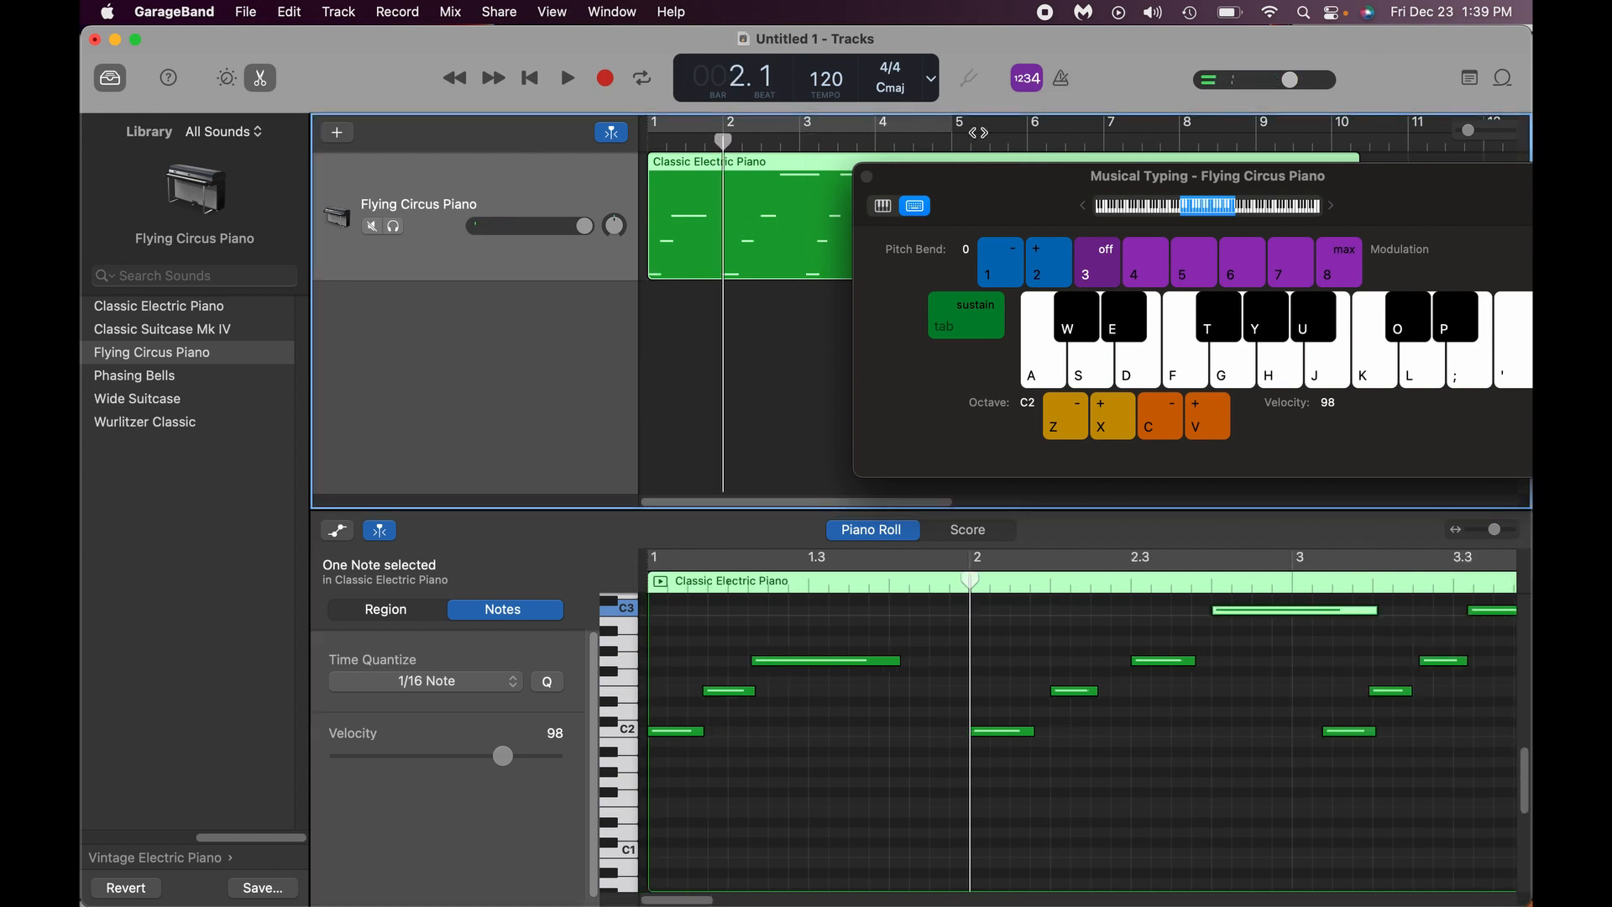
{"action": "left_click", "coordinate": [932, 84]}
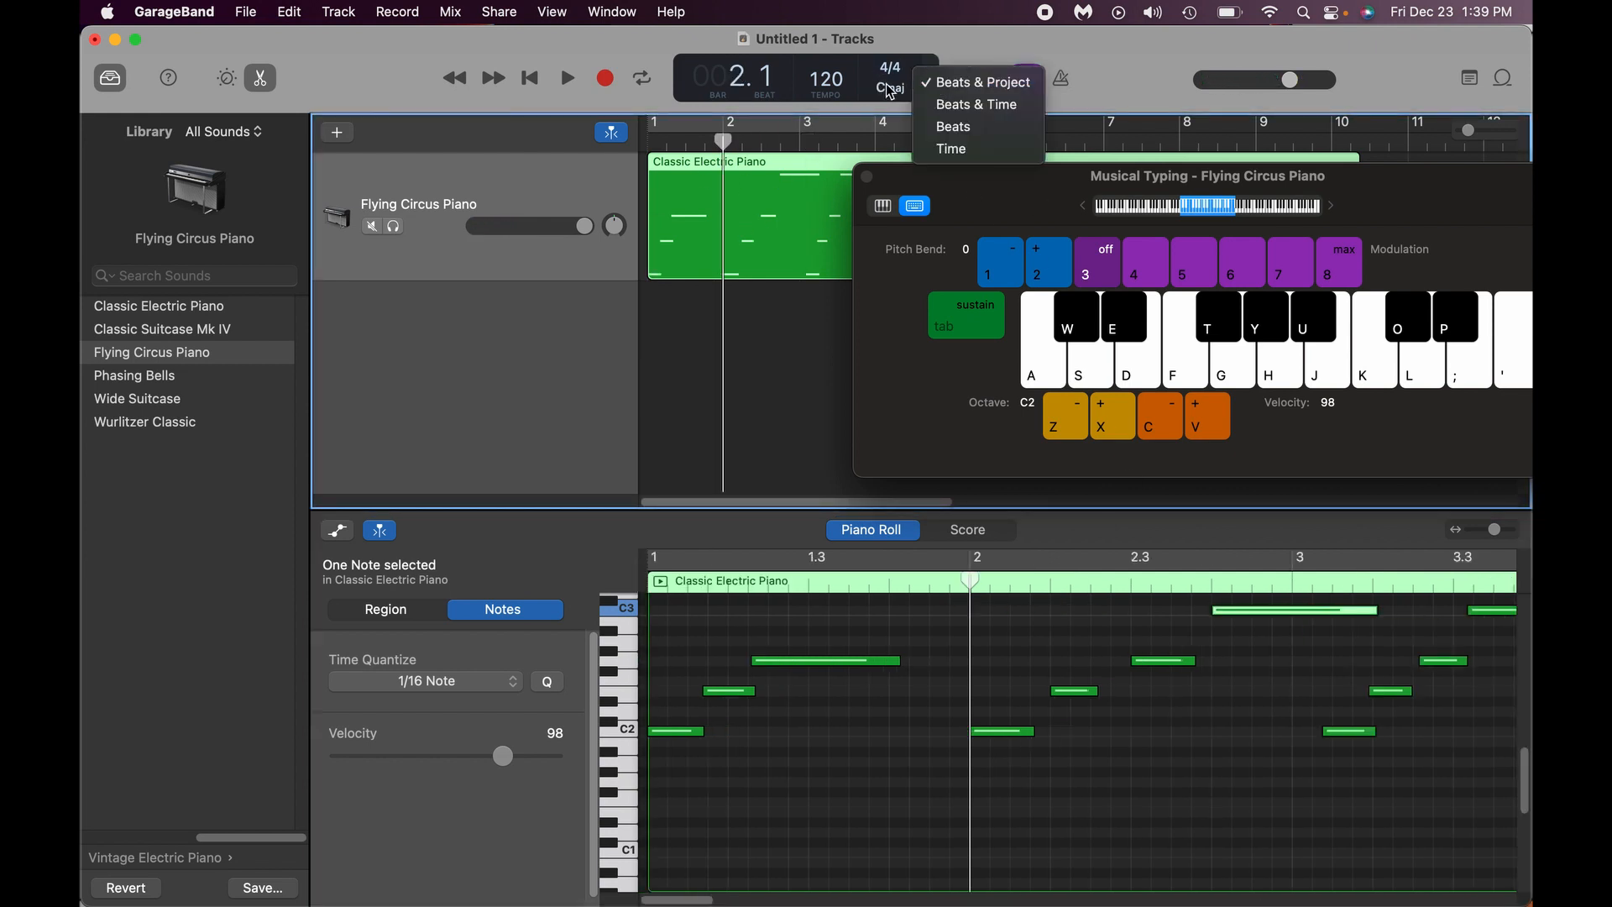
{"action": "left_click", "coordinate": [897, 84]}
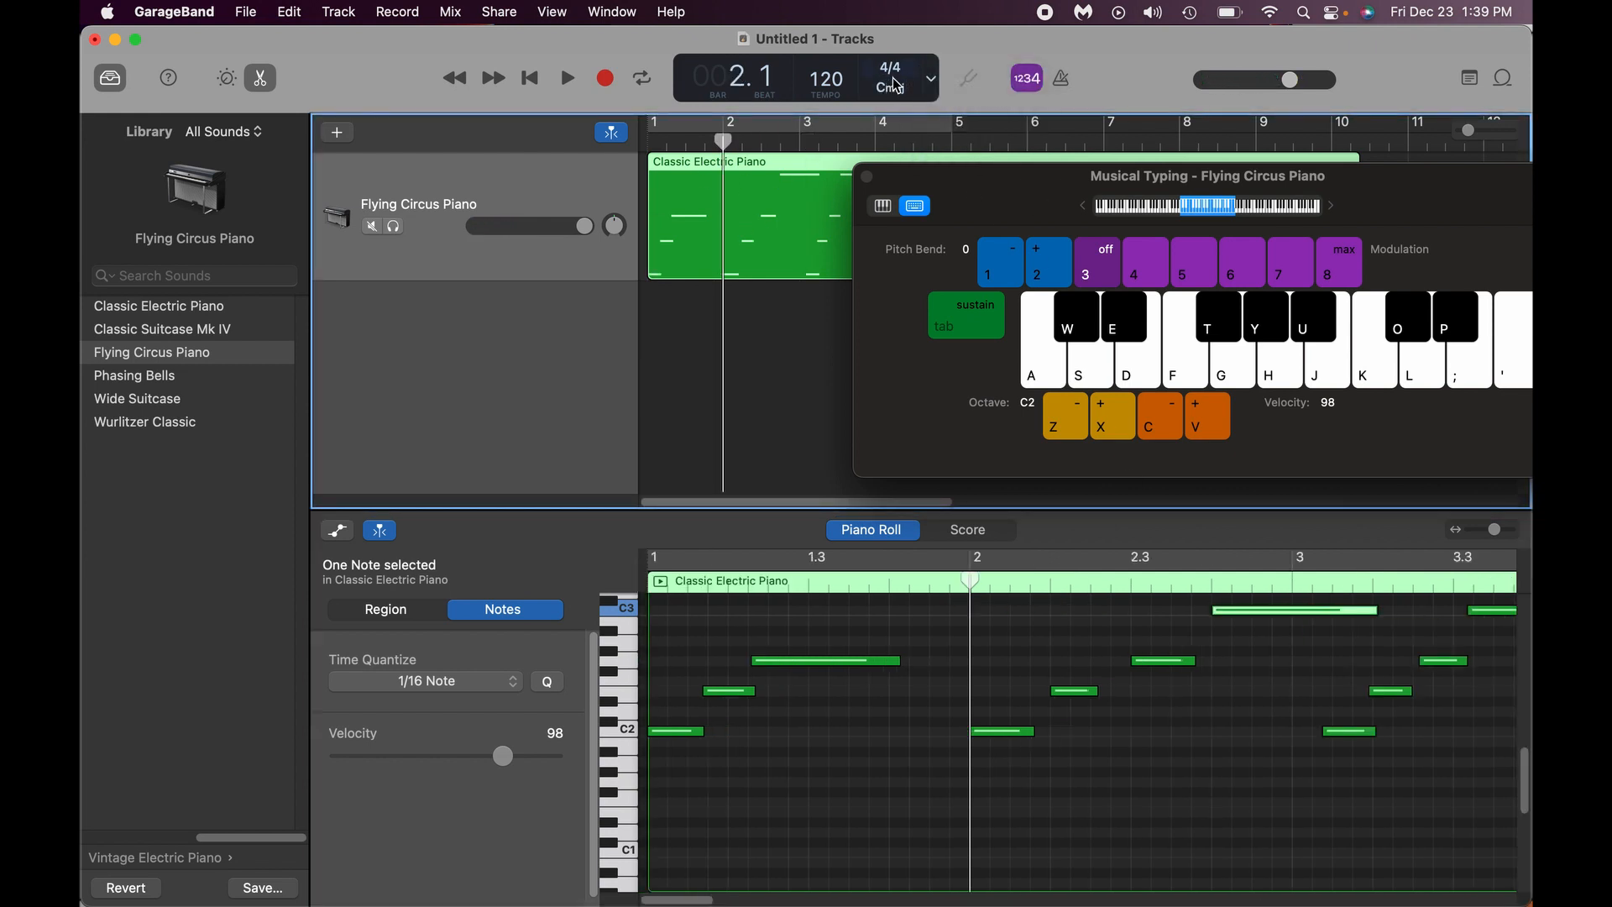
- Set the project tempo to 200 and play the region from bar 1
{"action": "left_click", "coordinate": [830, 86]}
{"action": "left_click_drag", "start_coordinate": [829, 82], "coordinate": [833, 28]}
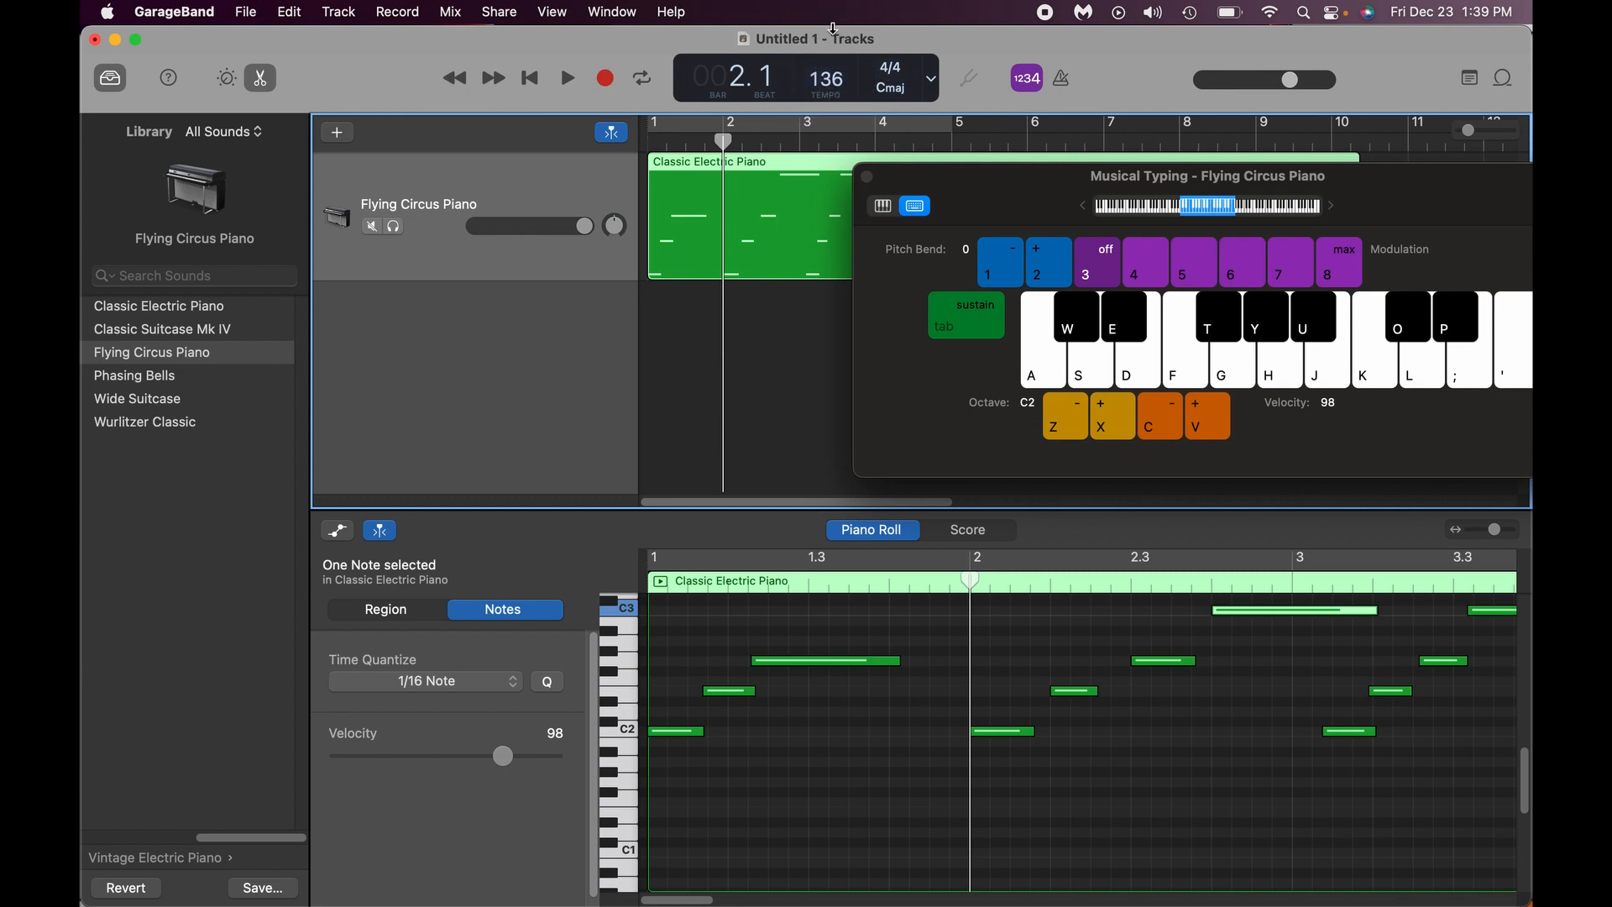
{"action": "left_click", "coordinate": [830, 81]}
{"action": "type", "text": "200"}
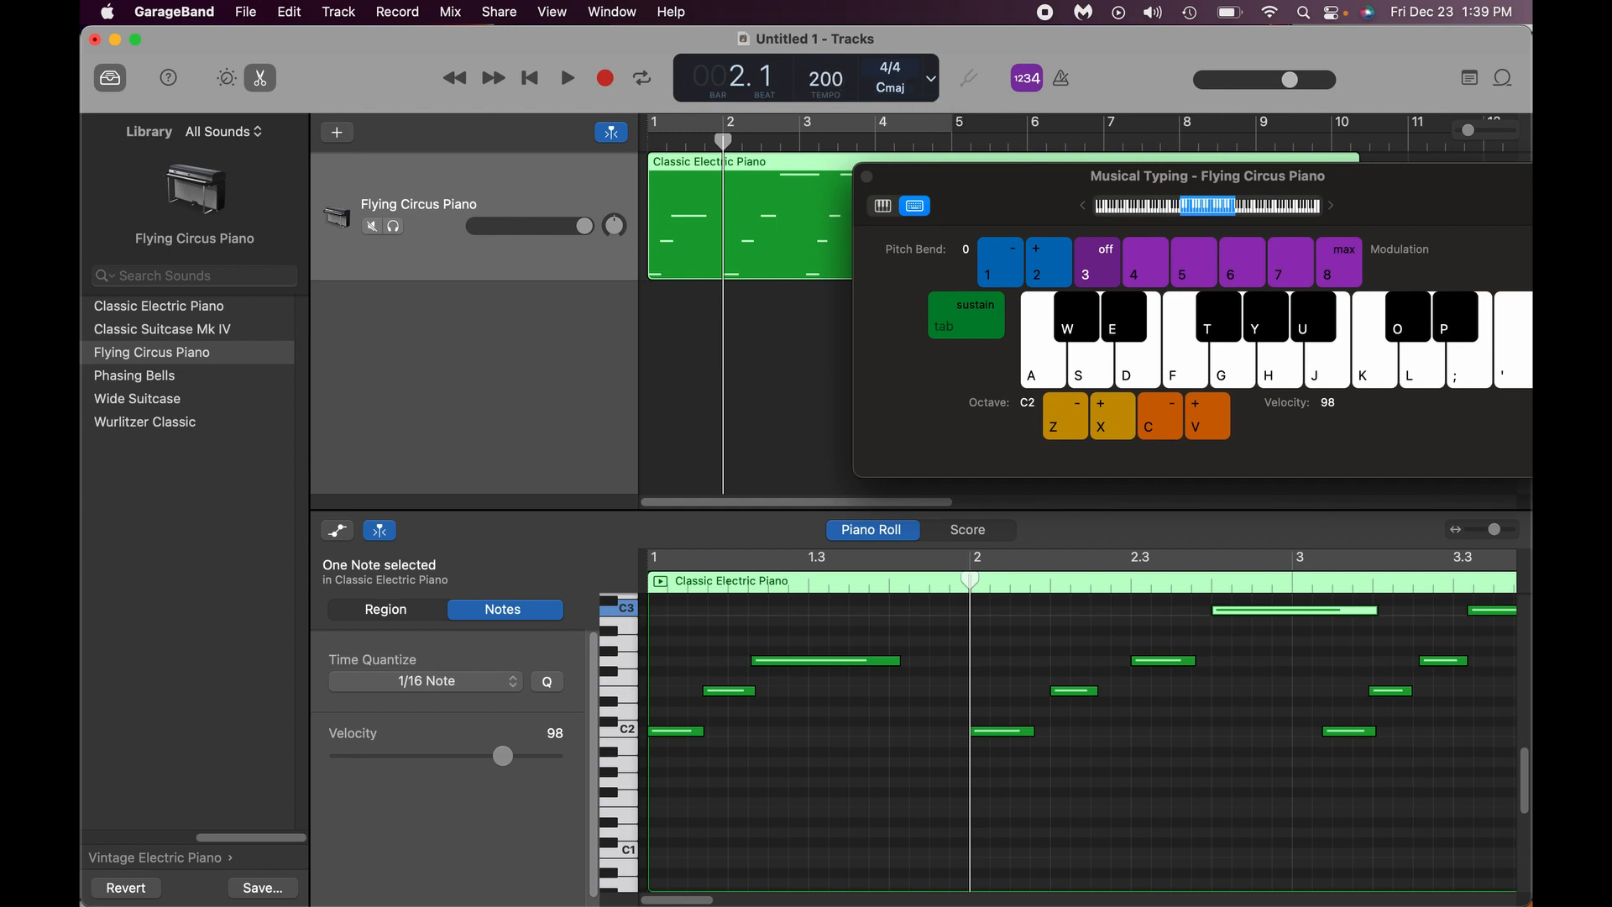
{"action": "left_click", "coordinate": [683, 142]}
{"action": "key", "text": "space"}
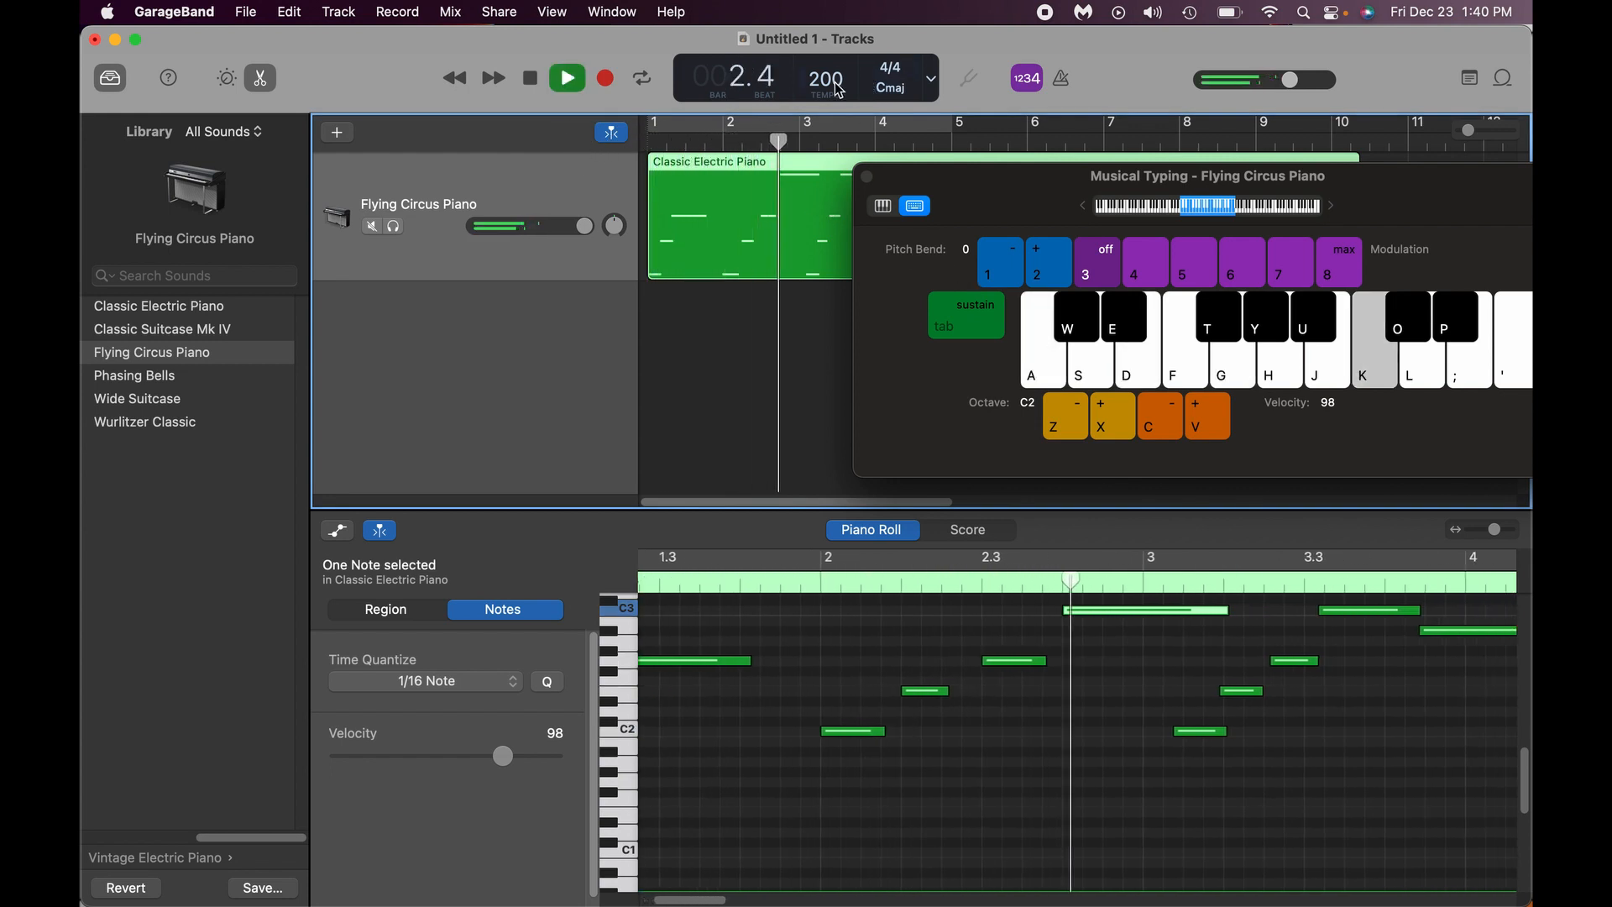
- Raise the project tempo to 247 during playback, and return the playhead to the start
{"action": "left_click_drag", "start_coordinate": [836, 82], "coordinate": [839, 49]}
{"action": "key", "text": "space"}
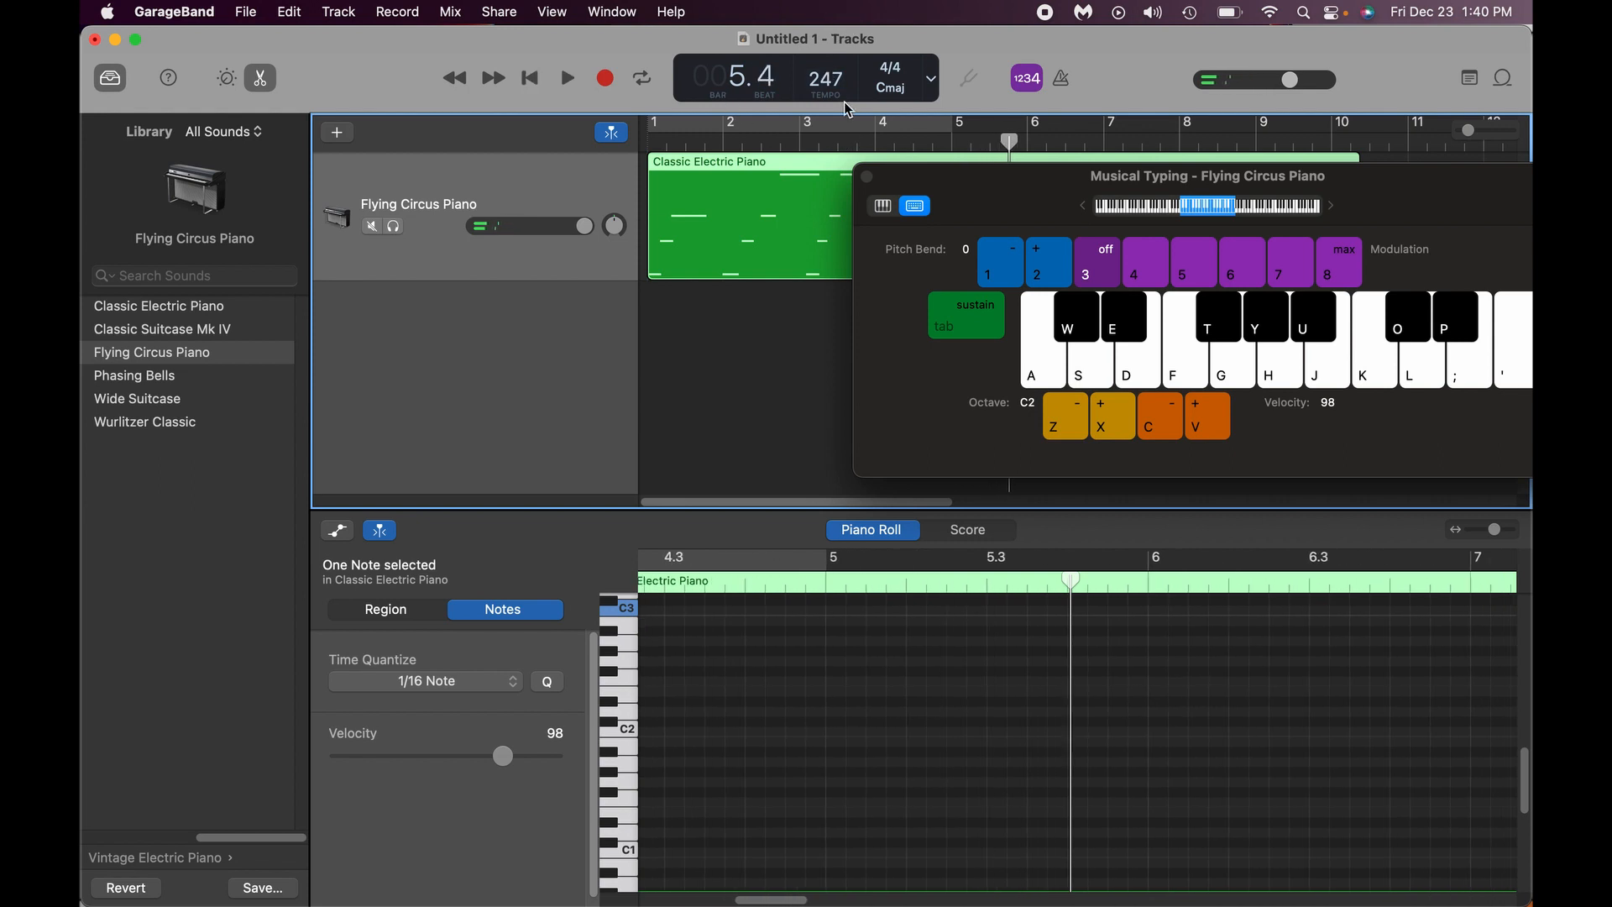
{"action": "key", "text": "Return"}
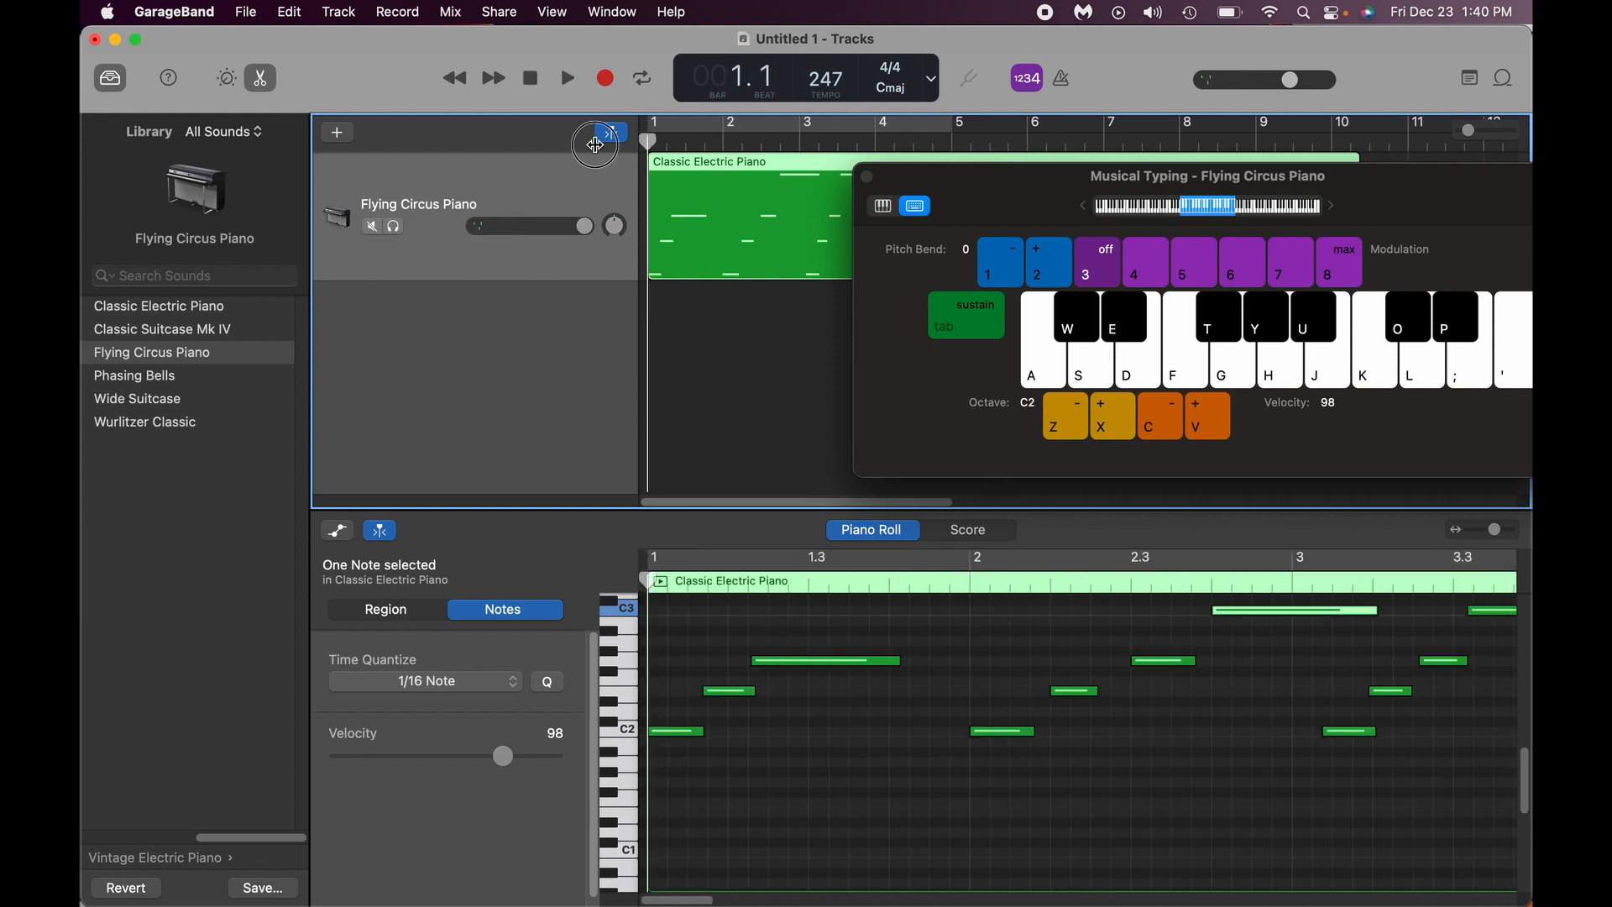
- Lower the Flying Circus Piano track's volume slightly and close the Musical Typing window
{"action": "left_click", "coordinate": [580, 226]}
{"action": "left_click_drag", "start_coordinate": [579, 227], "coordinate": [561, 226]}
{"action": "left_click", "coordinate": [868, 178]}
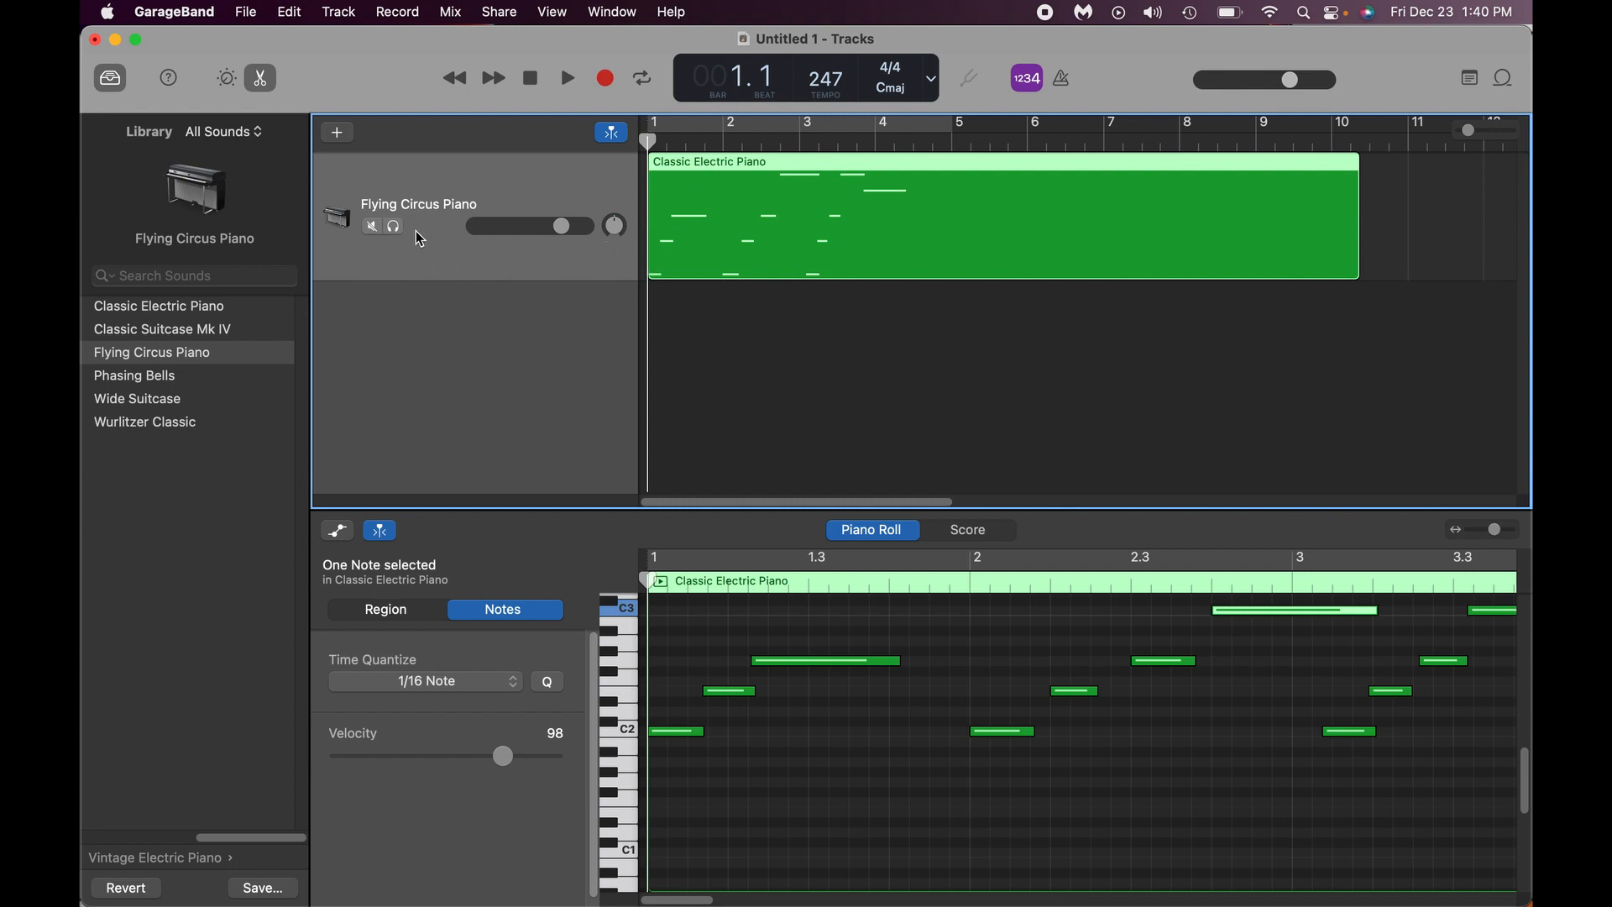
- Compare the Classic Electric Piano and Flying Circus Piano sounds on the track, leaving it on Classic Electric Piano
{"action": "left_click", "coordinate": [208, 313]}
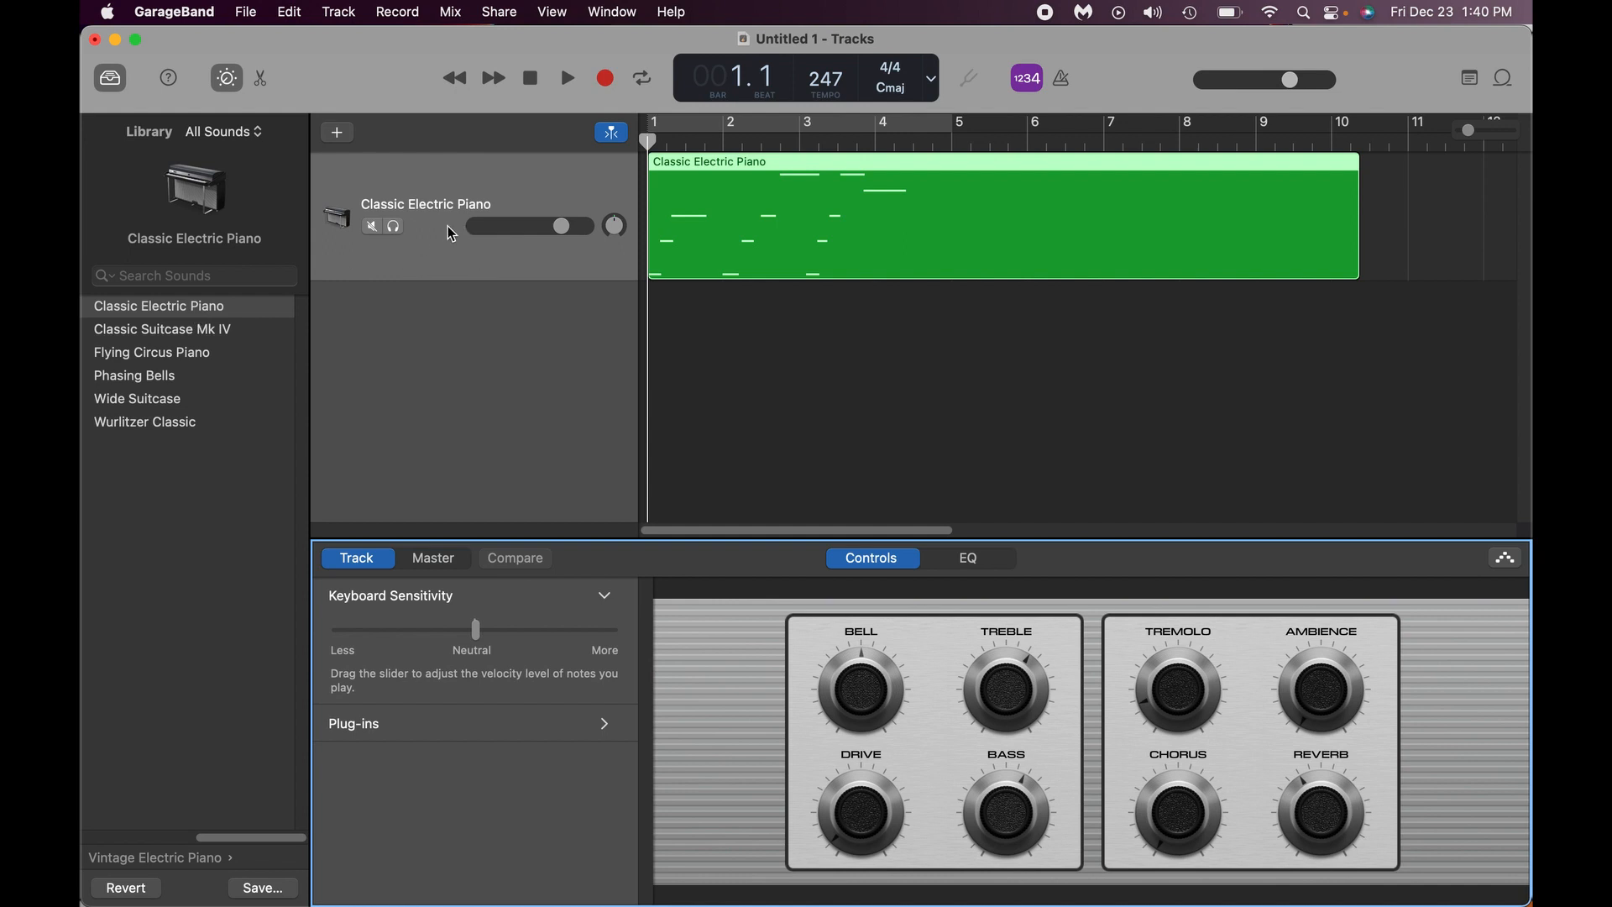
{"action": "left_click", "coordinate": [208, 351]}
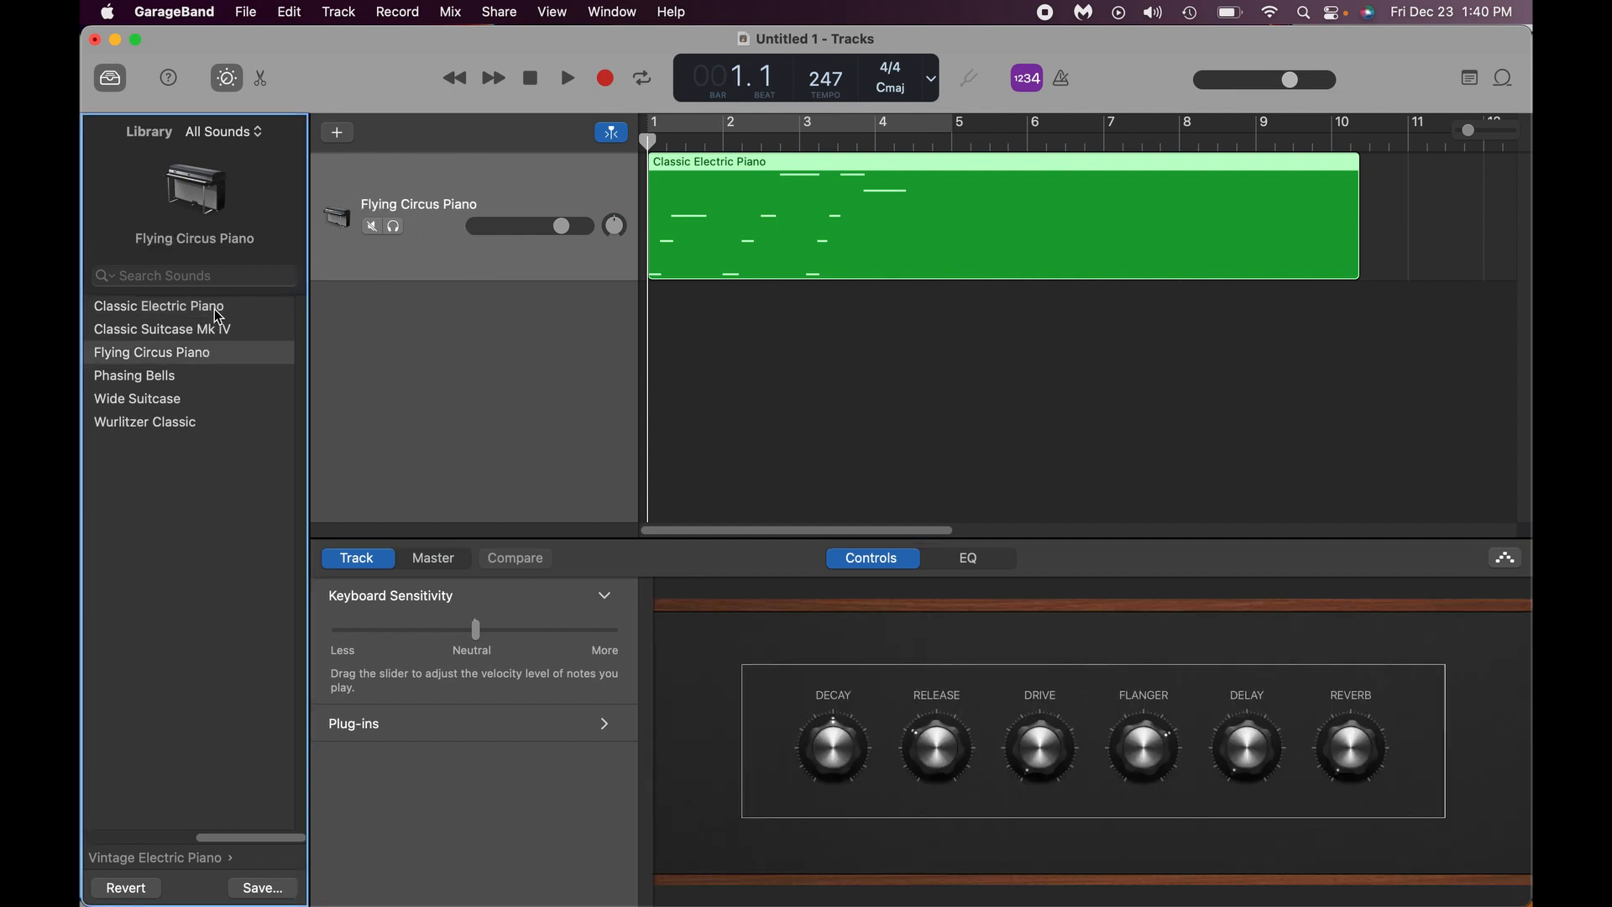
{"action": "left_click", "coordinate": [434, 245]}
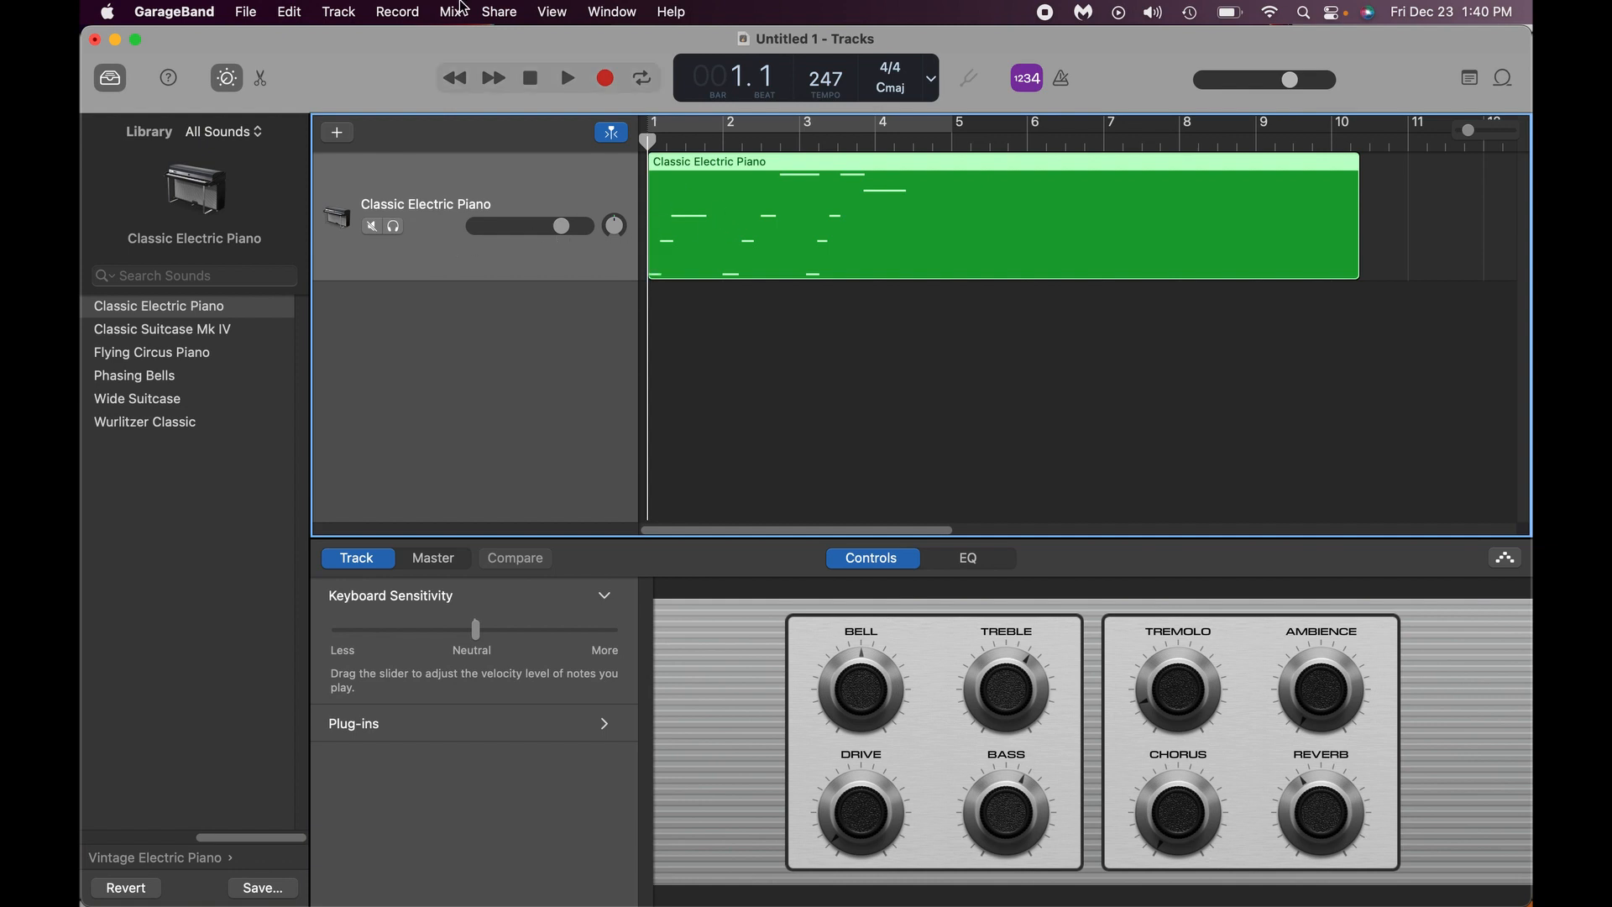
- Add a new track with duplicate settings below the Classic Electric Piano track
{"action": "left_click", "coordinate": [350, 11]}
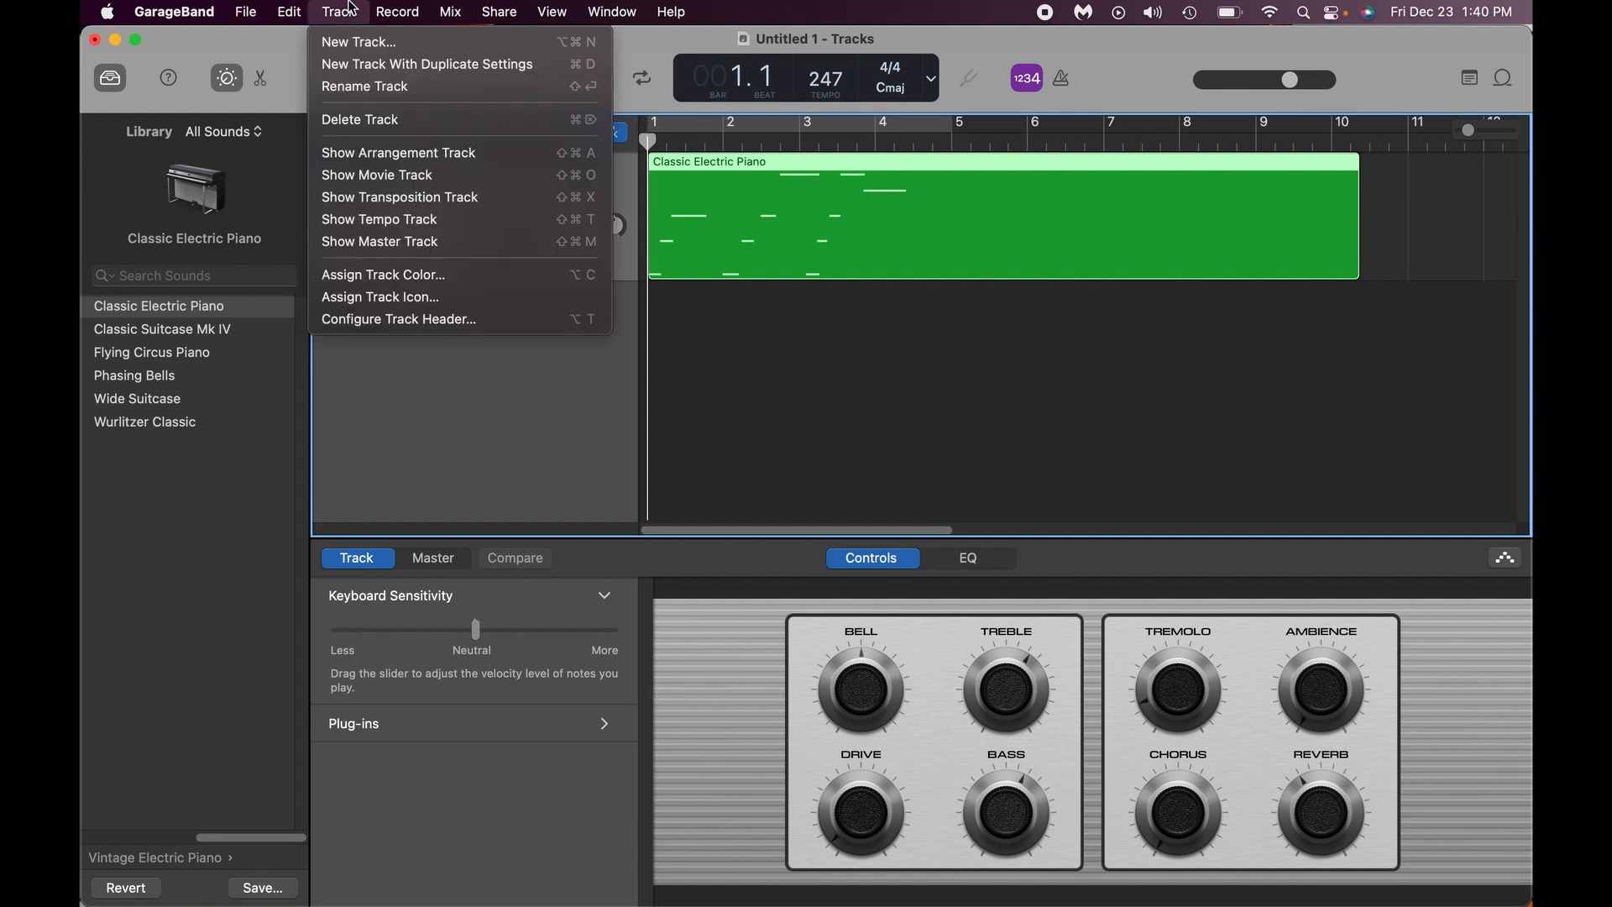
{"action": "left_click", "coordinate": [364, 66]}
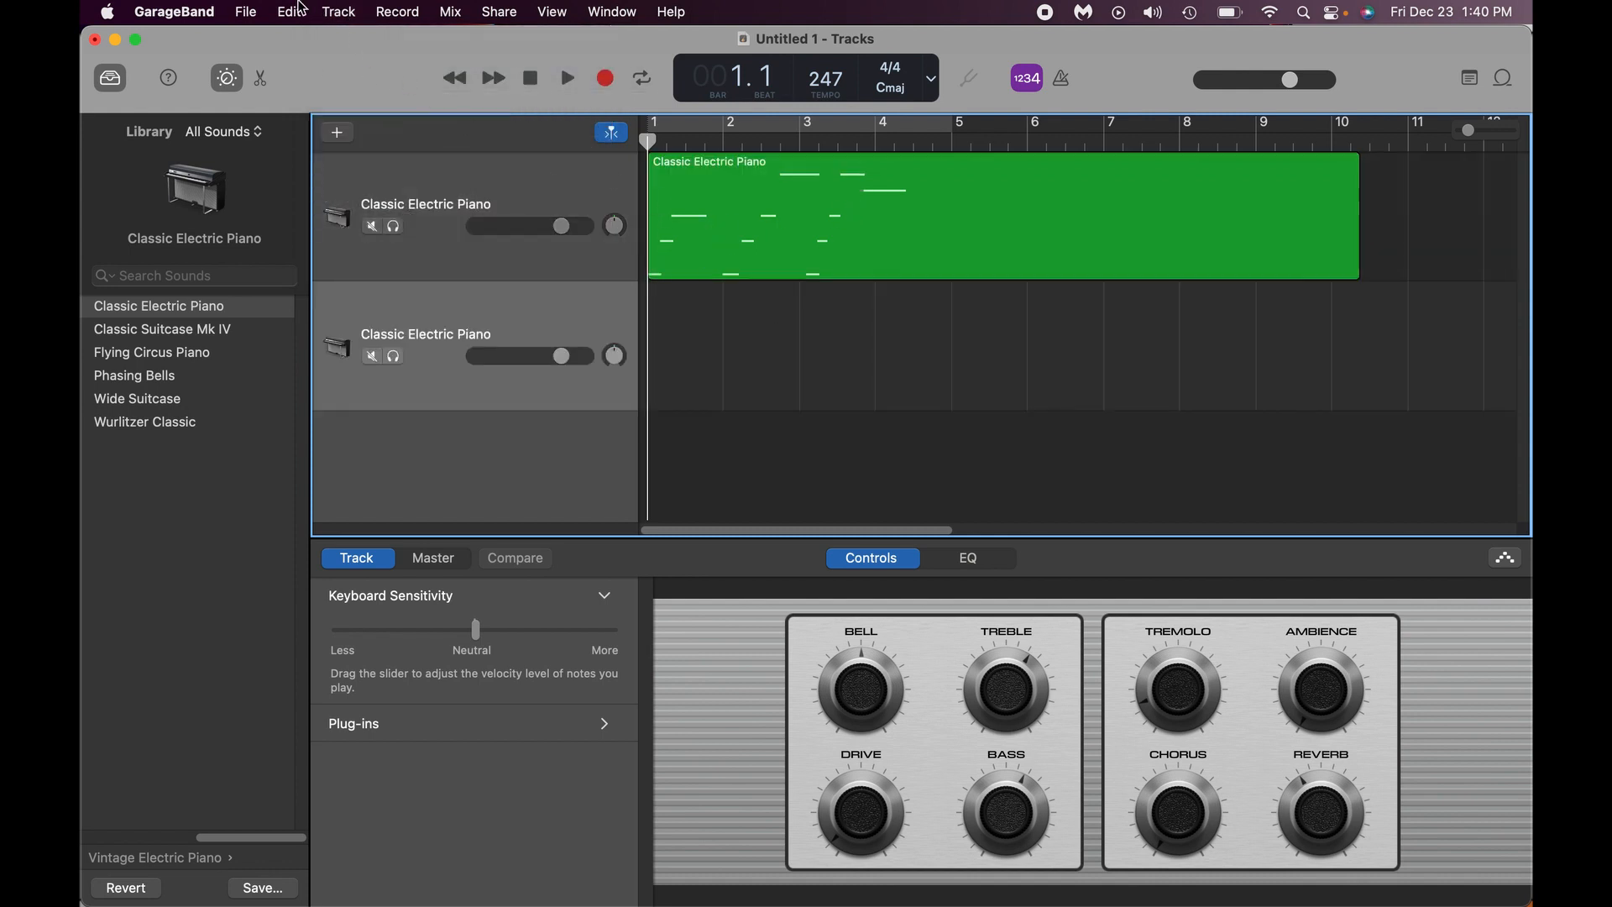
{"action": "left_click", "coordinate": [340, 10]}
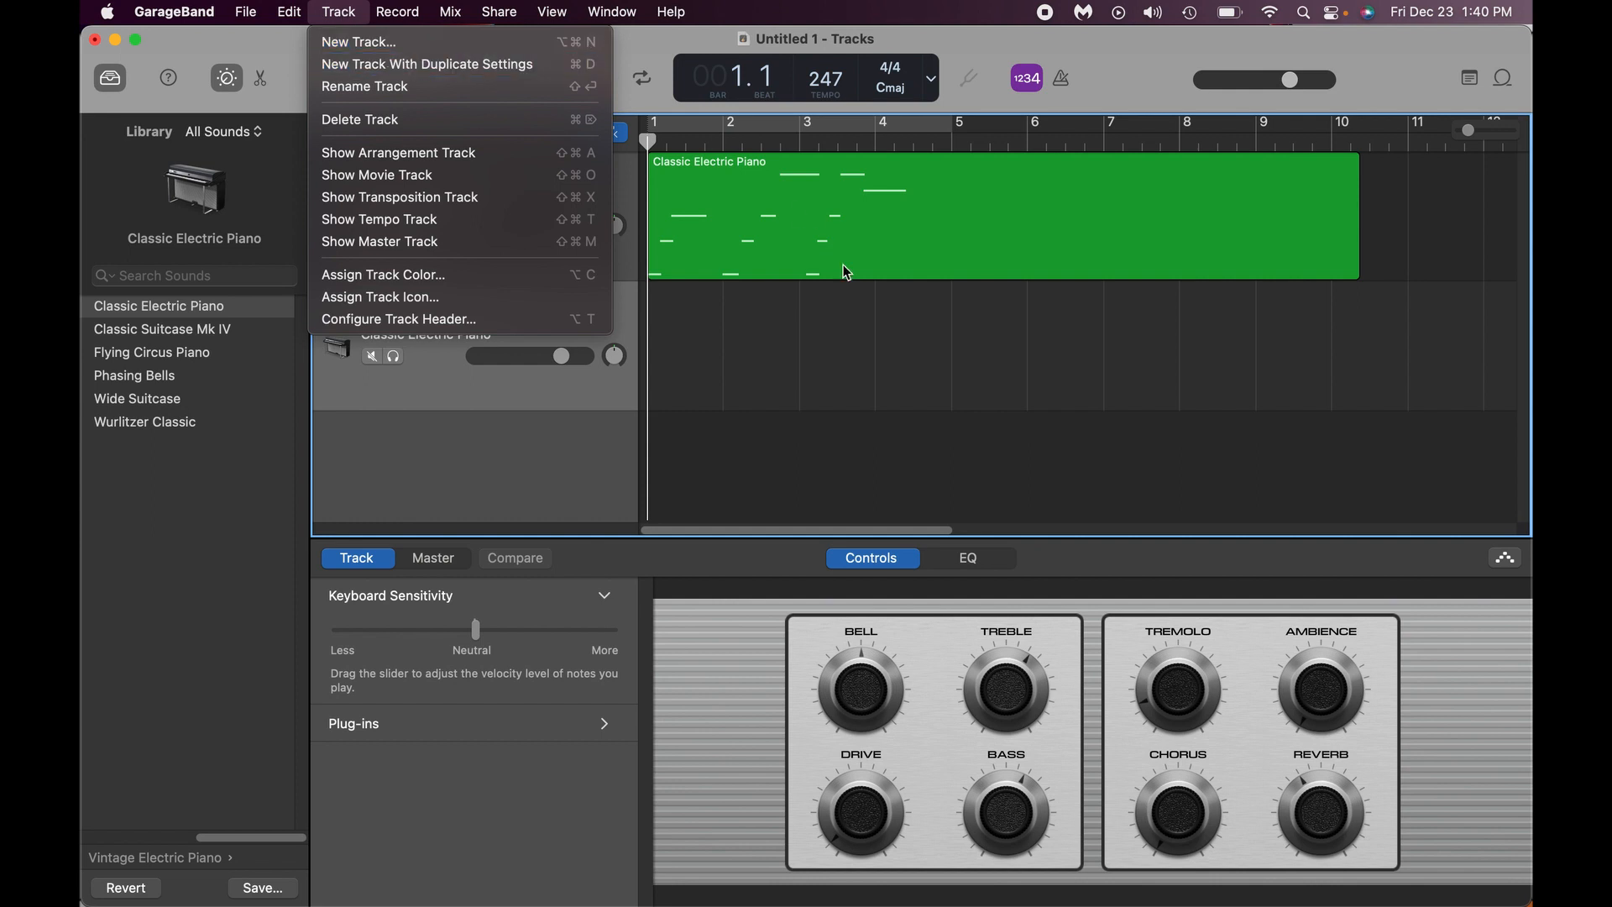
{"action": "left_click", "coordinate": [905, 313]}
- Copy the first track's region onto the second track at bar 1, and return the playhead to the start
{"action": "left_click", "coordinate": [905, 234]}
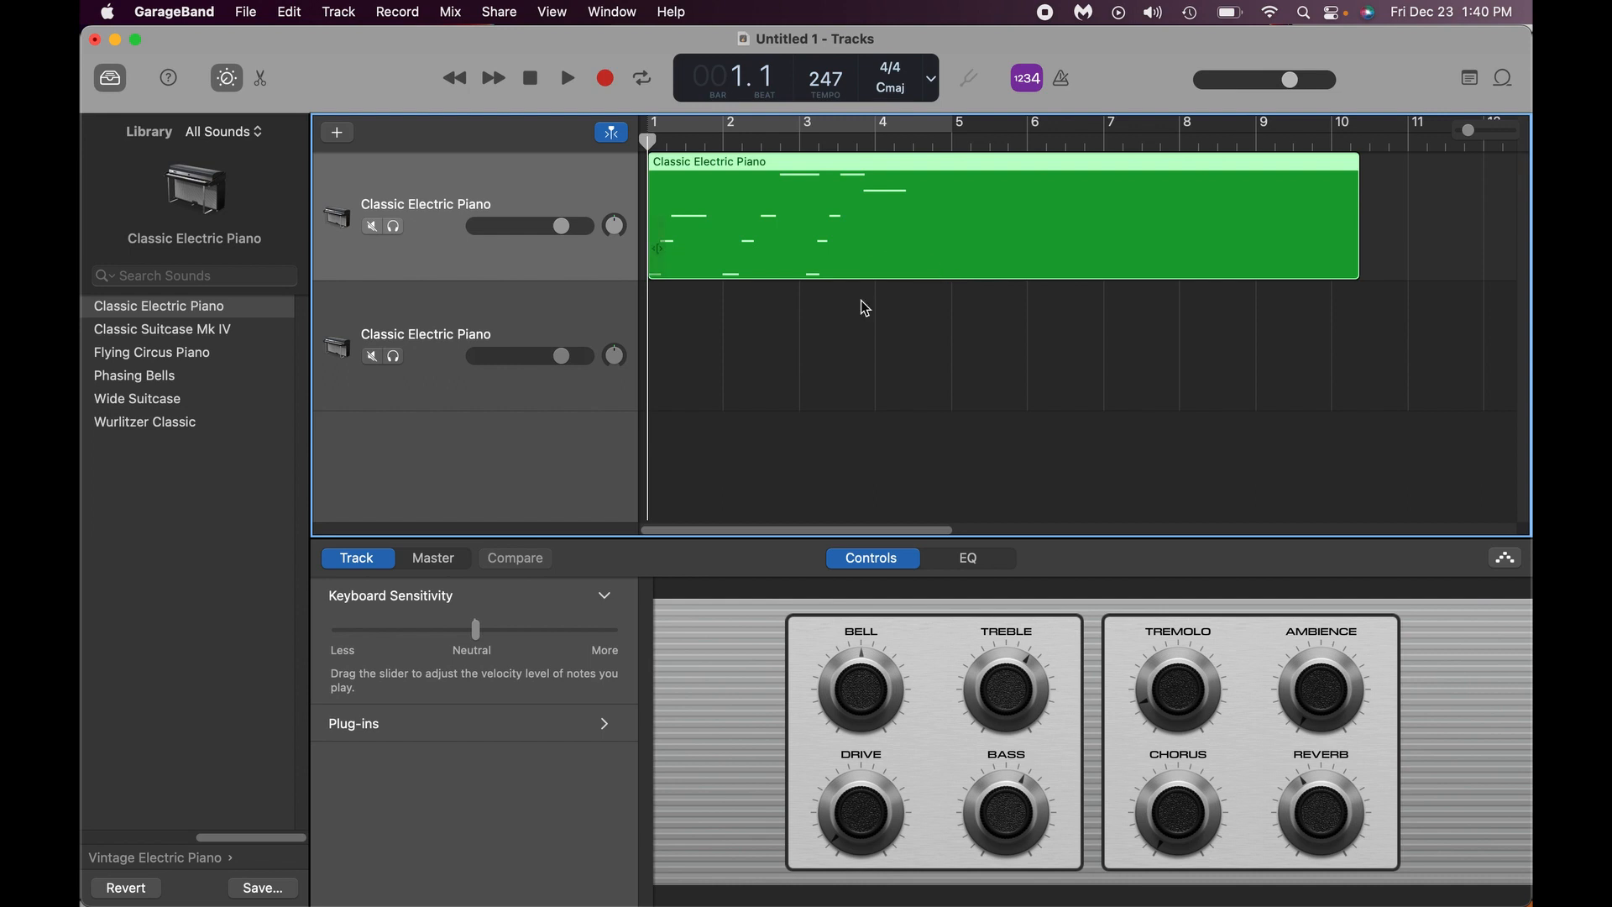
{"action": "left_click", "coordinate": [545, 307]}
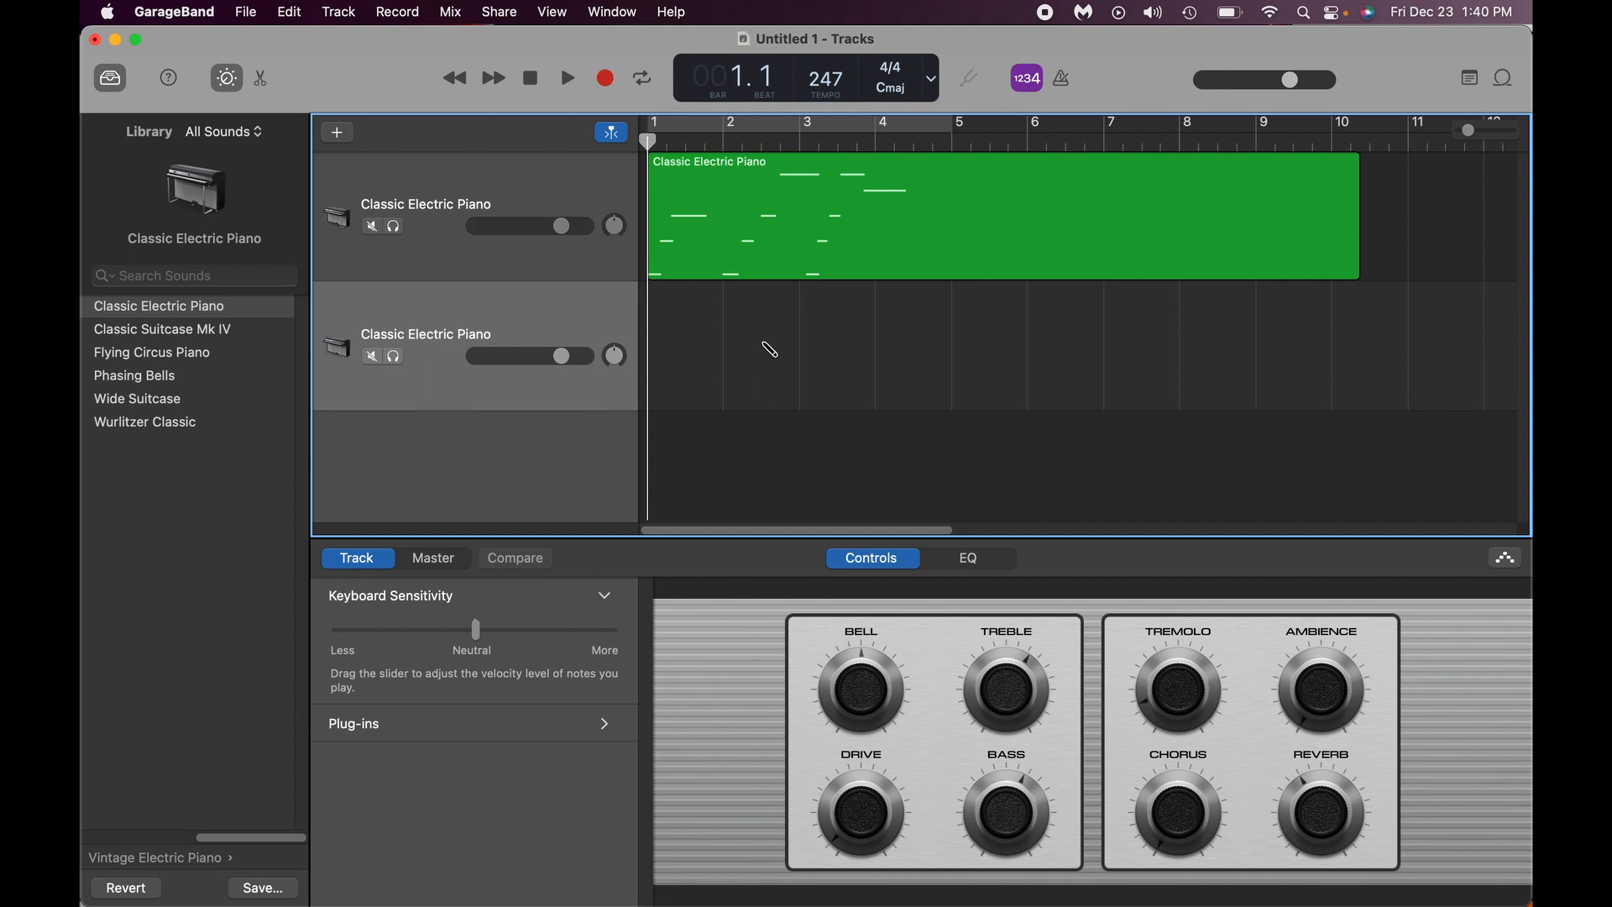
{"action": "key", "text": "super+v"}
{"action": "key", "text": "Return"}
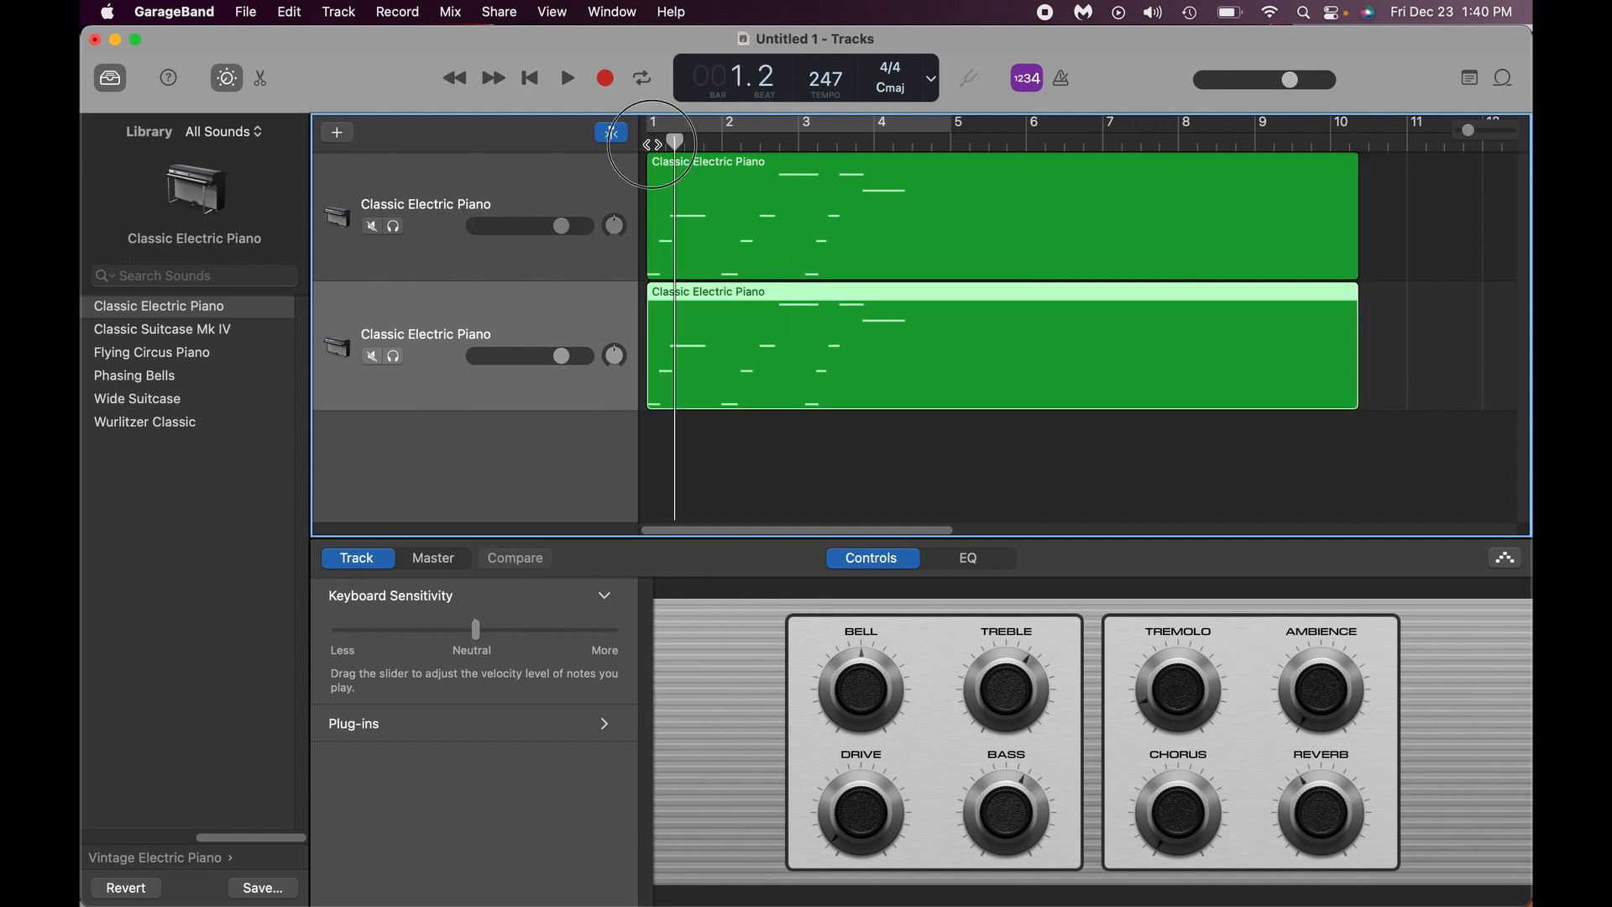
- Change the second track's sound to Flying Circus Piano and play both tracks together
{"action": "left_click", "coordinate": [202, 359]}
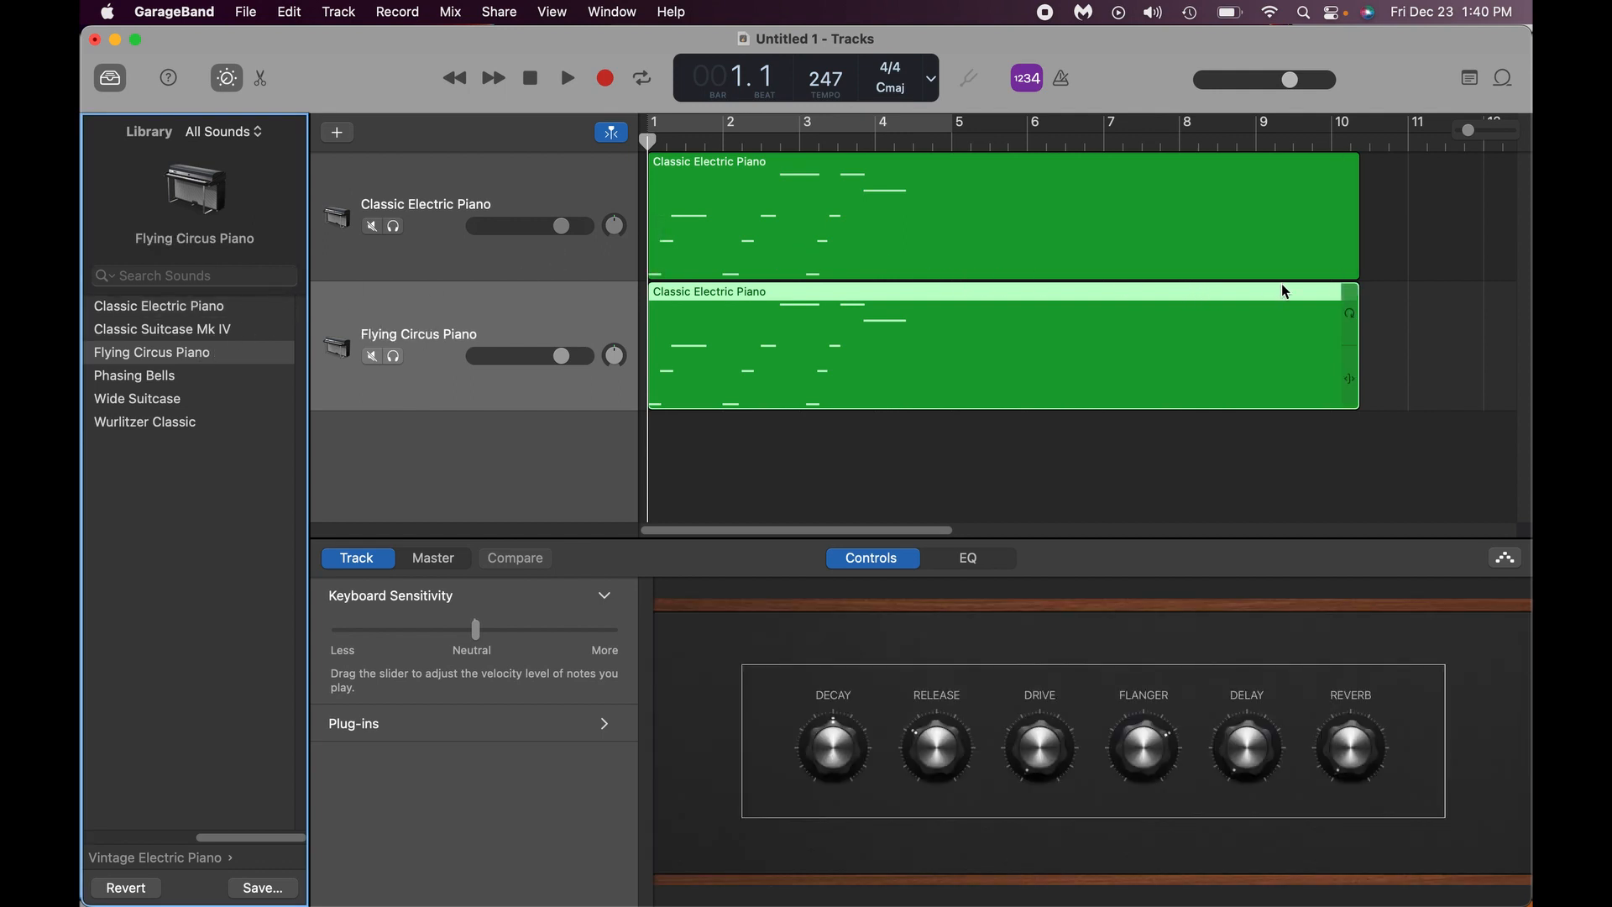
{"action": "key", "text": "space"}
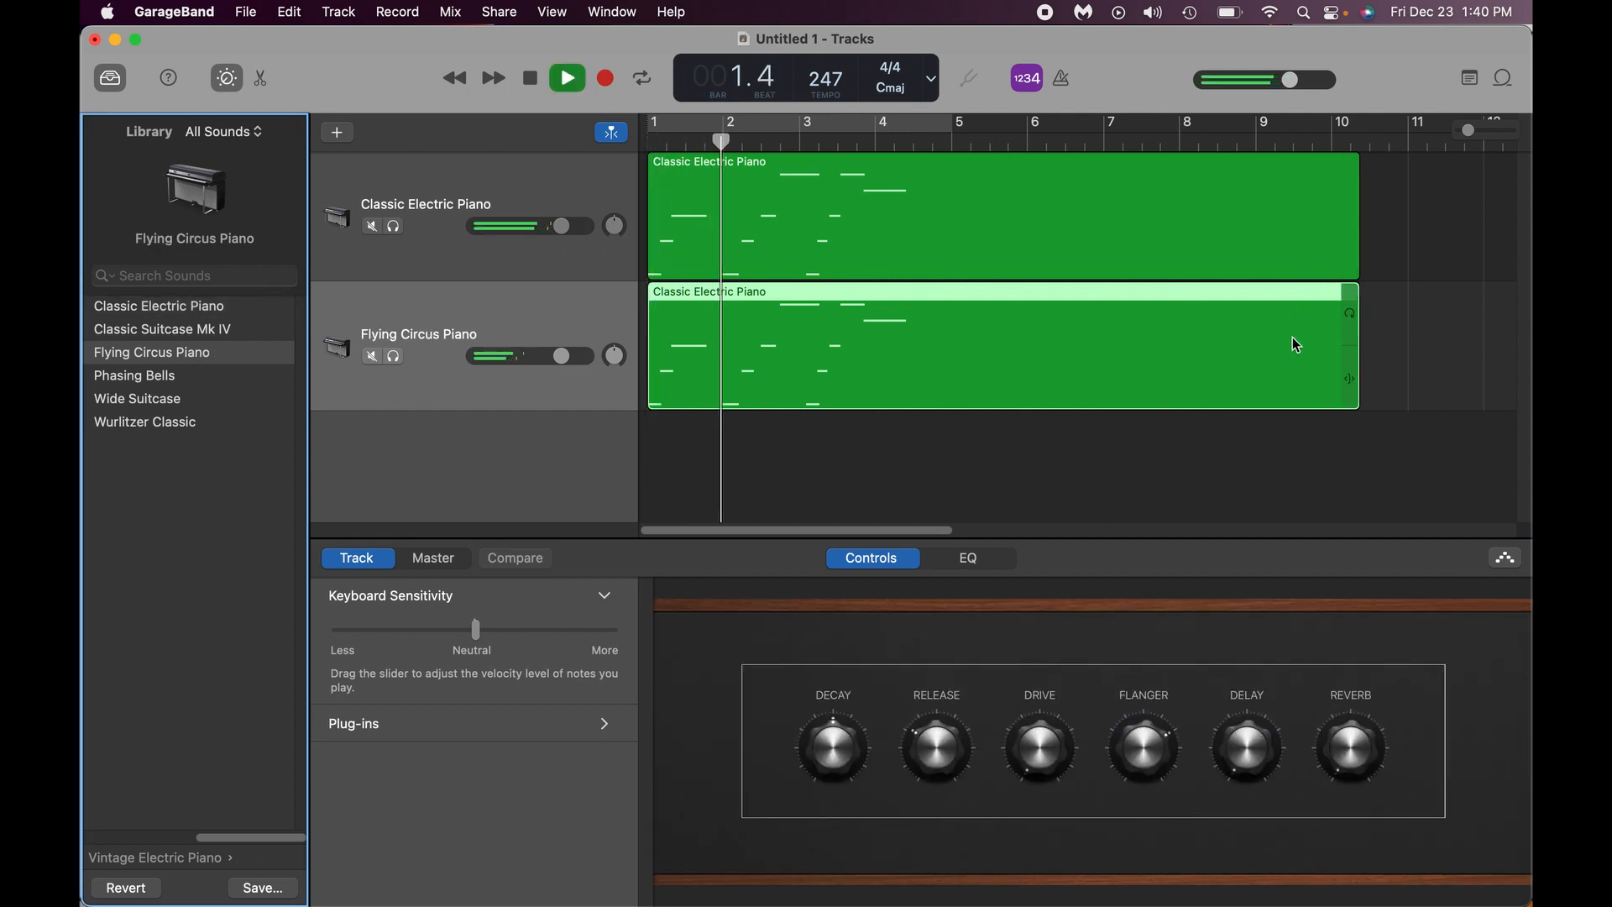
{"action": "key", "text": "space"}
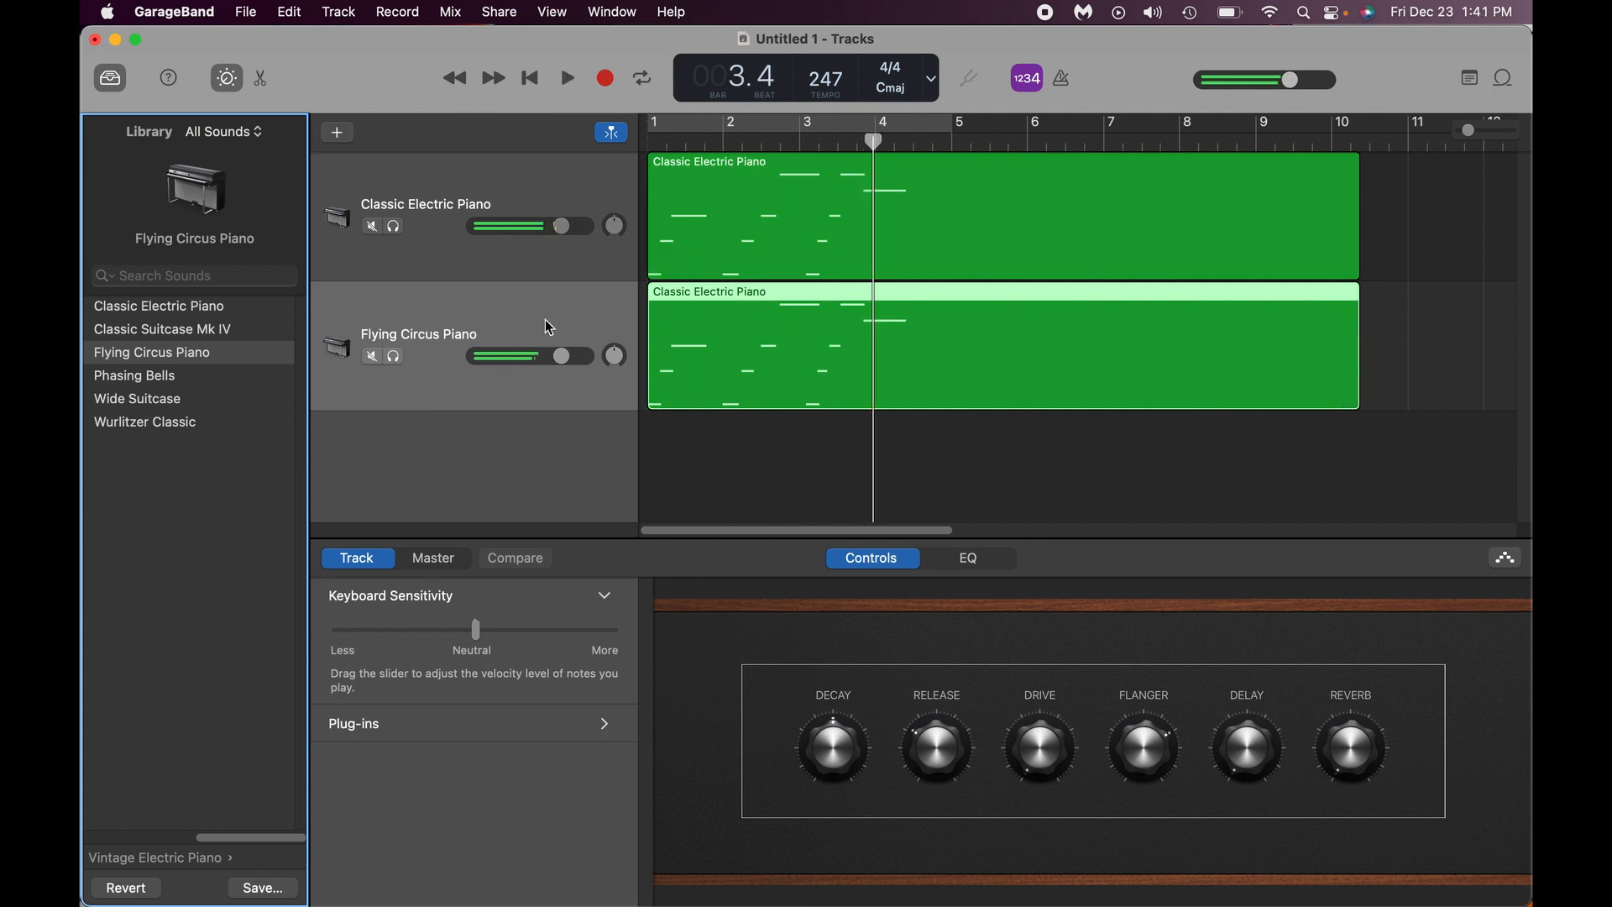
- Change the first track's sound to Phasing Bells
{"action": "left_click", "coordinate": [443, 243]}
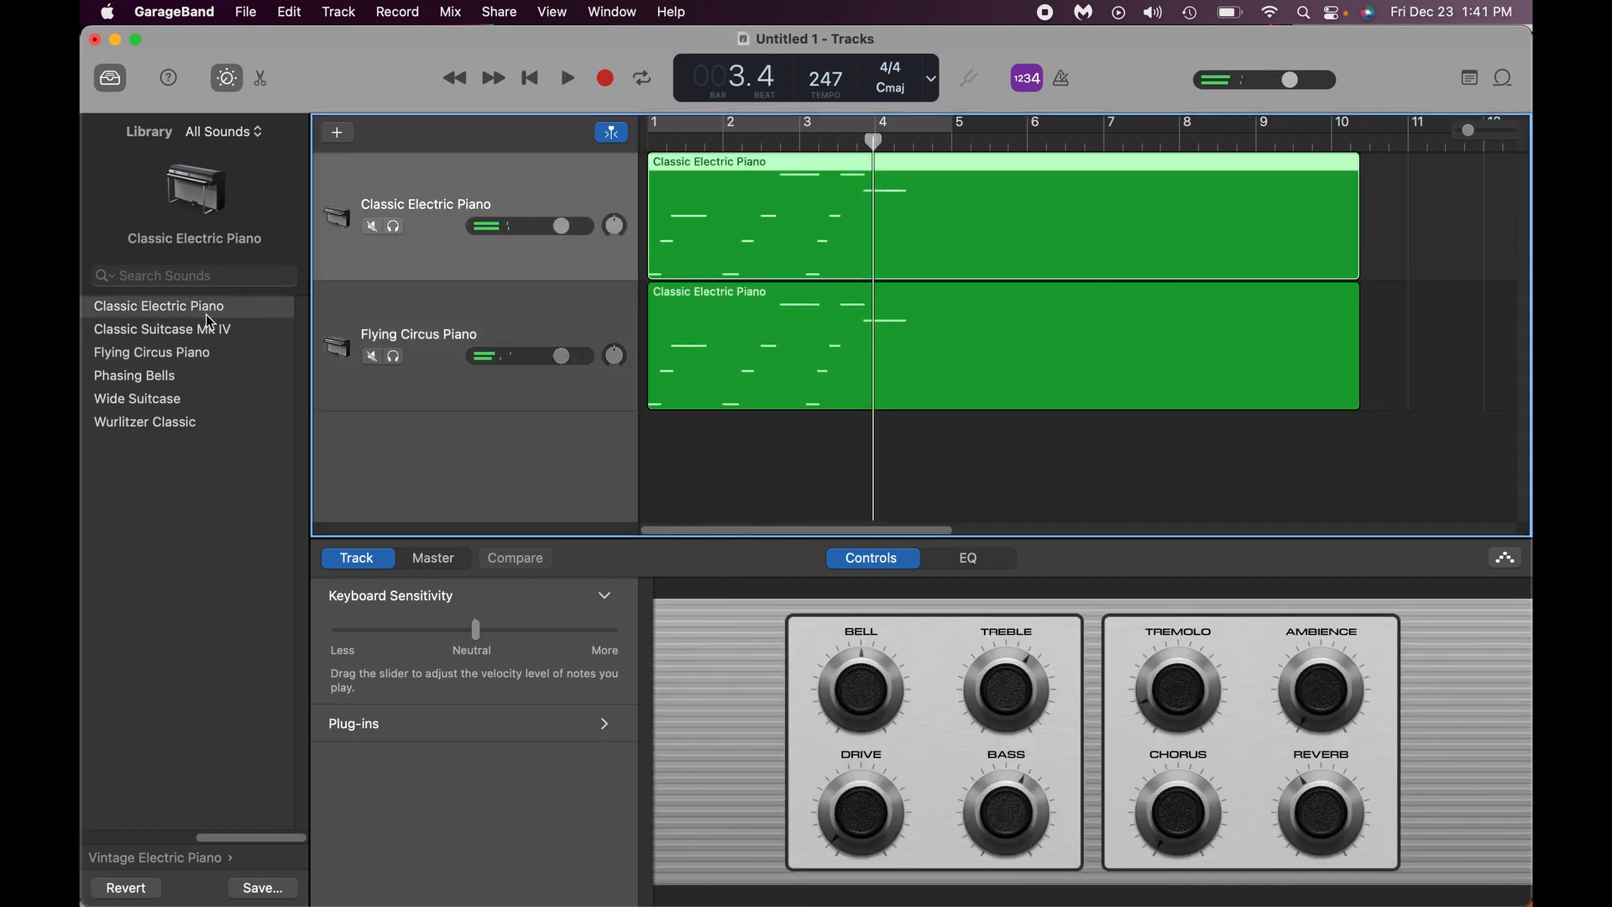
{"action": "left_click", "coordinate": [220, 352]}
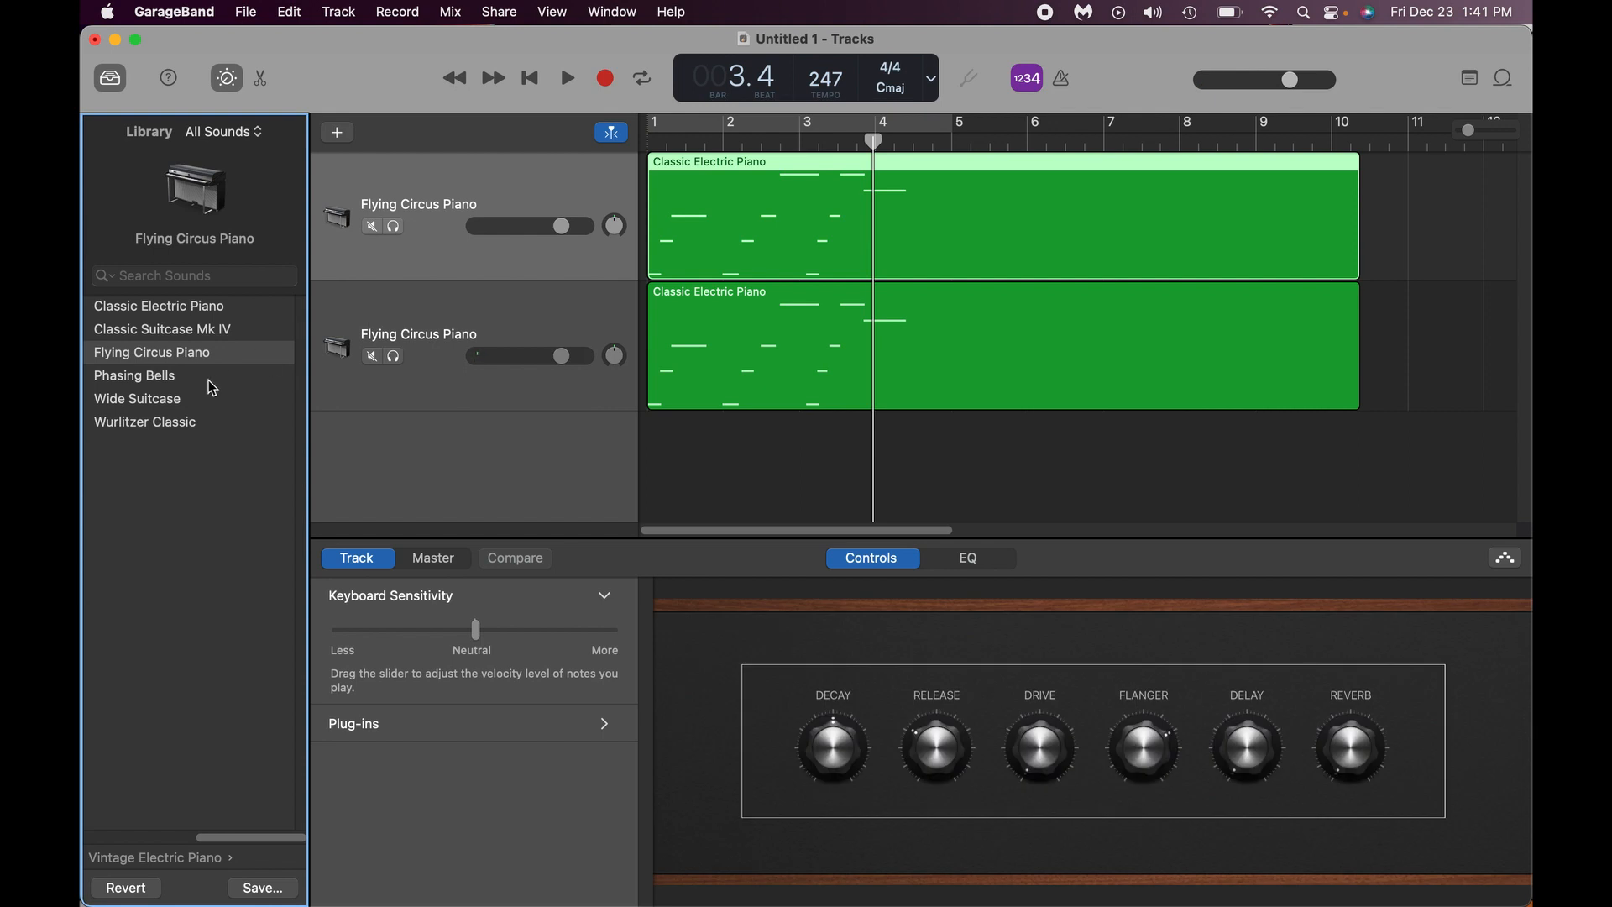
{"action": "left_click", "coordinate": [209, 383]}
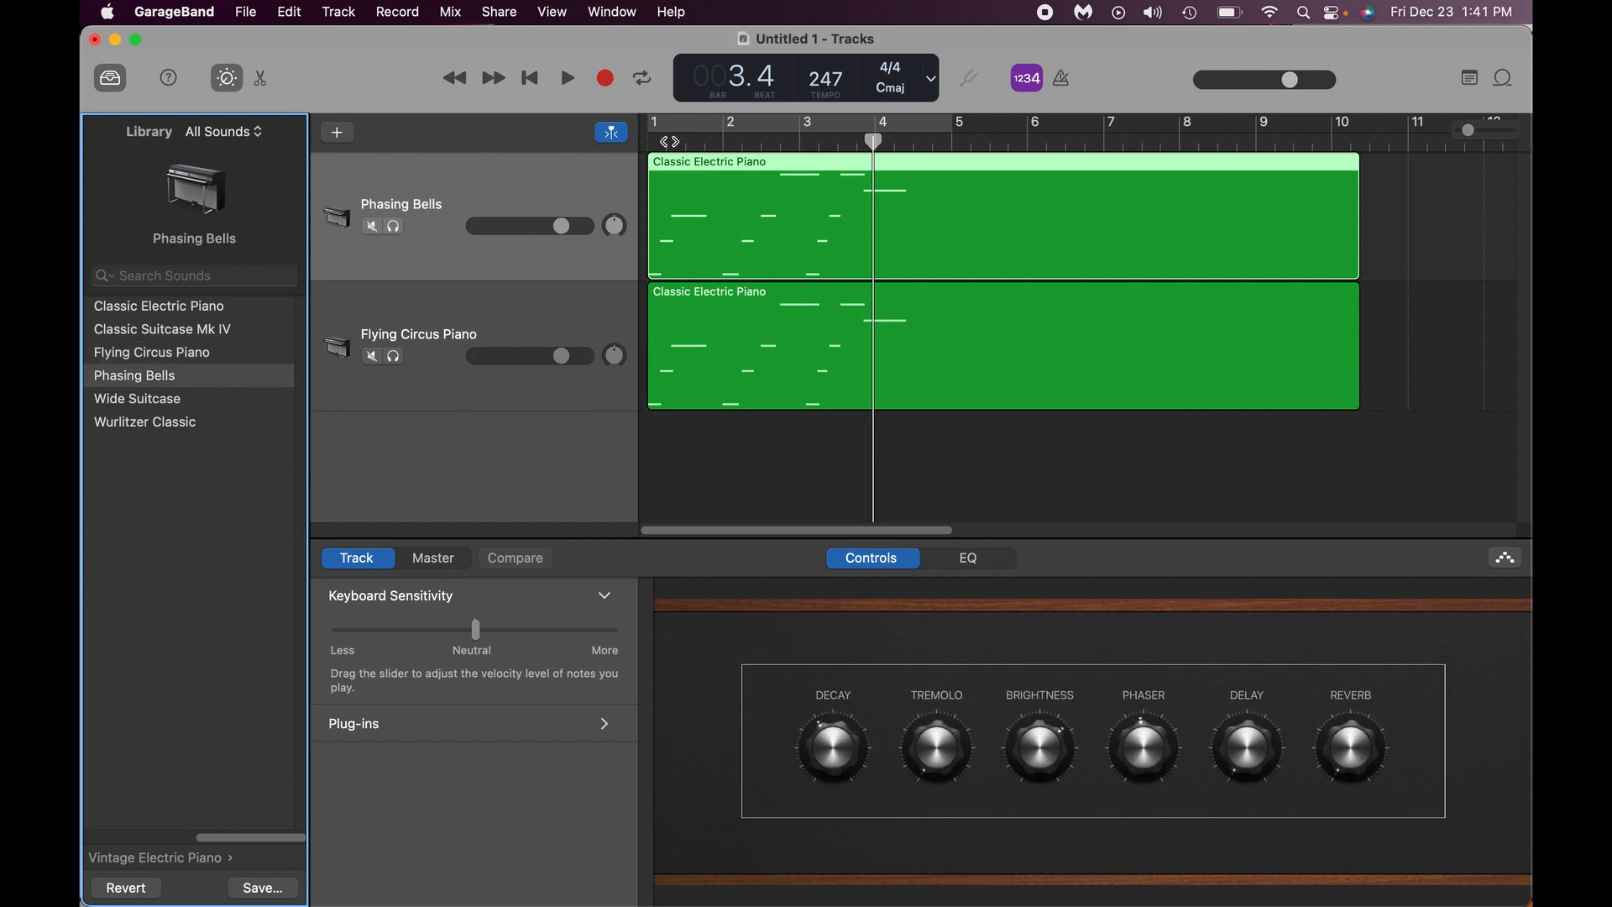
- Play both tracks from bar 1 and raise the Flying Circus Piano track's volume to +3.0 dB
{"action": "key", "text": "Return"}
{"action": "key", "text": "space"}
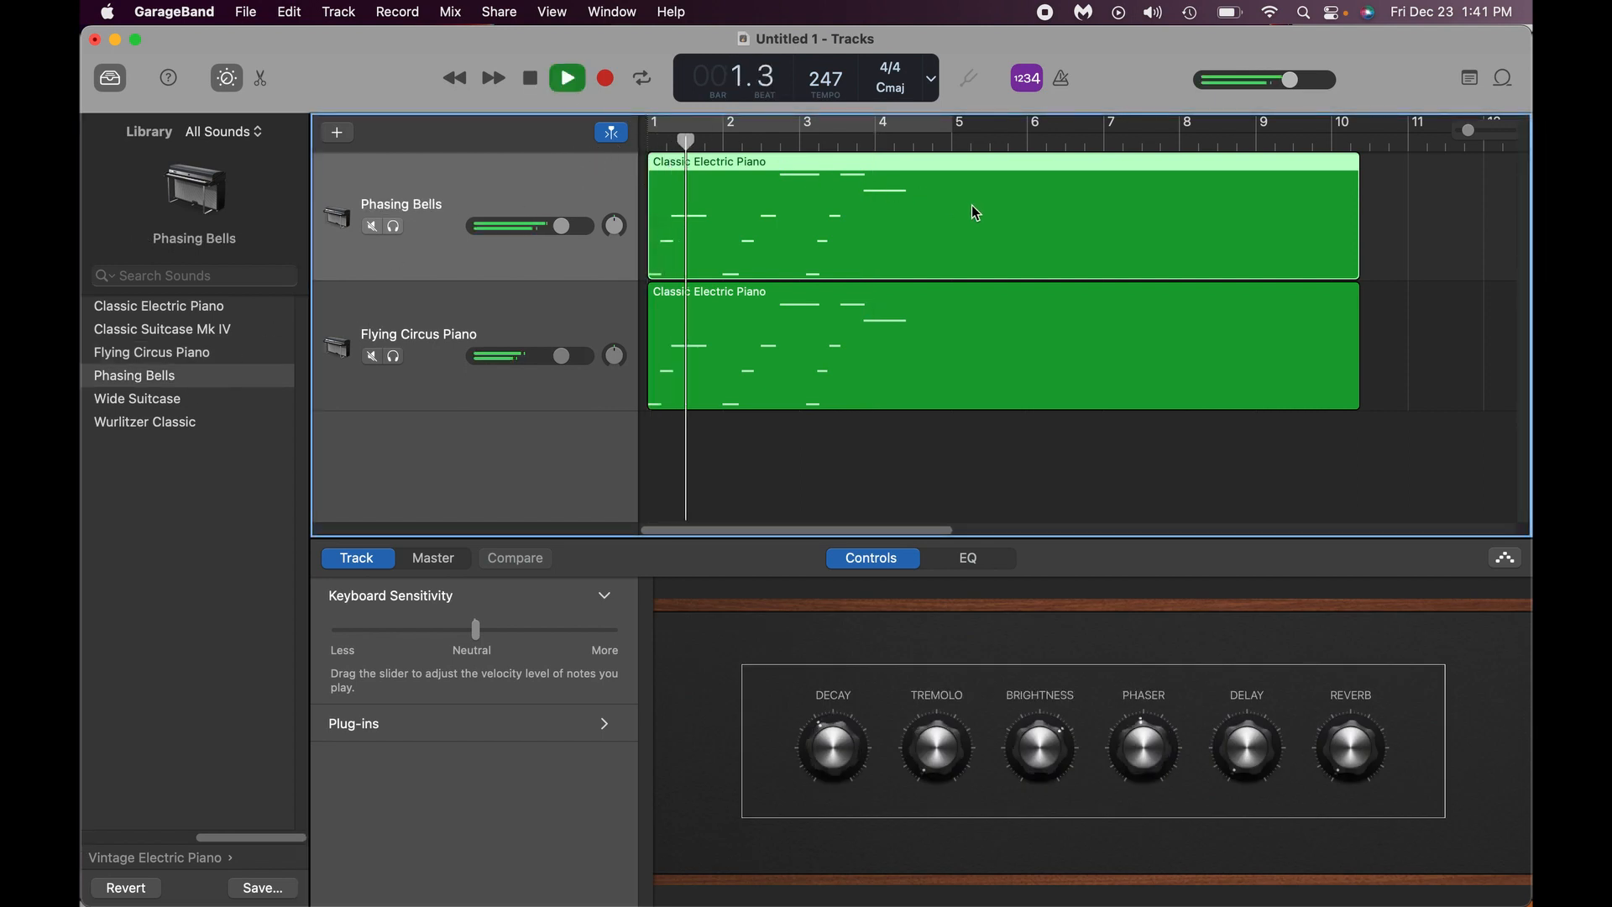
{"action": "left_click_drag", "start_coordinate": [560, 358], "coordinate": [582, 366]}
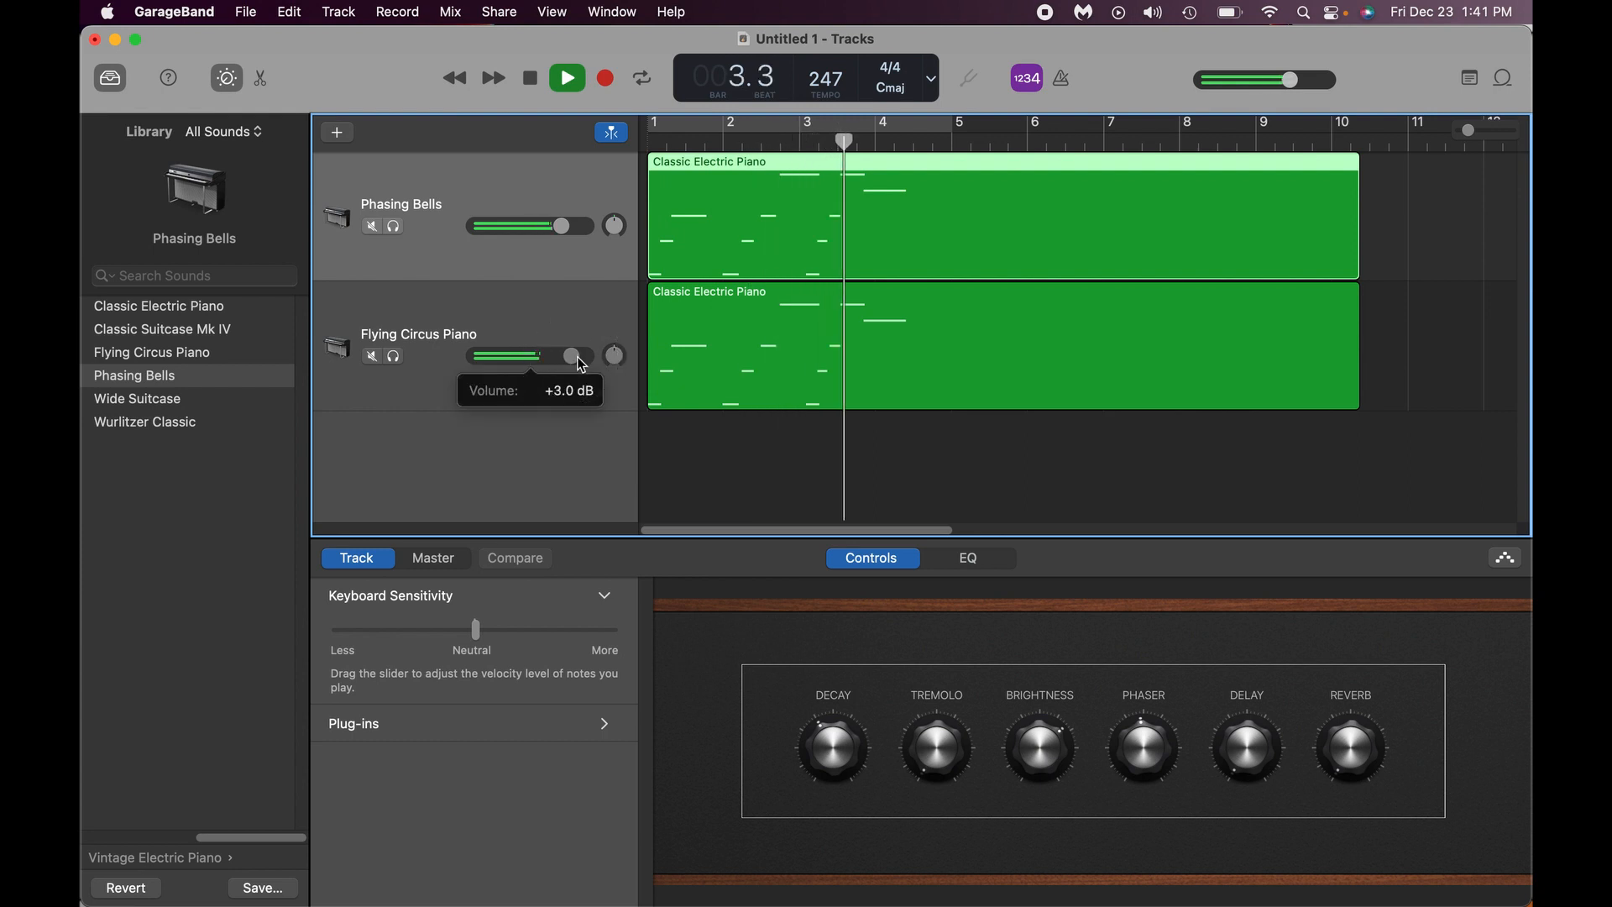
{"action": "key", "text": "space"}
- Mute the Phasing Bells track and play from bar 1 to hear the Flying Circus Piano track alone
{"action": "left_click", "coordinate": [628, 144]}
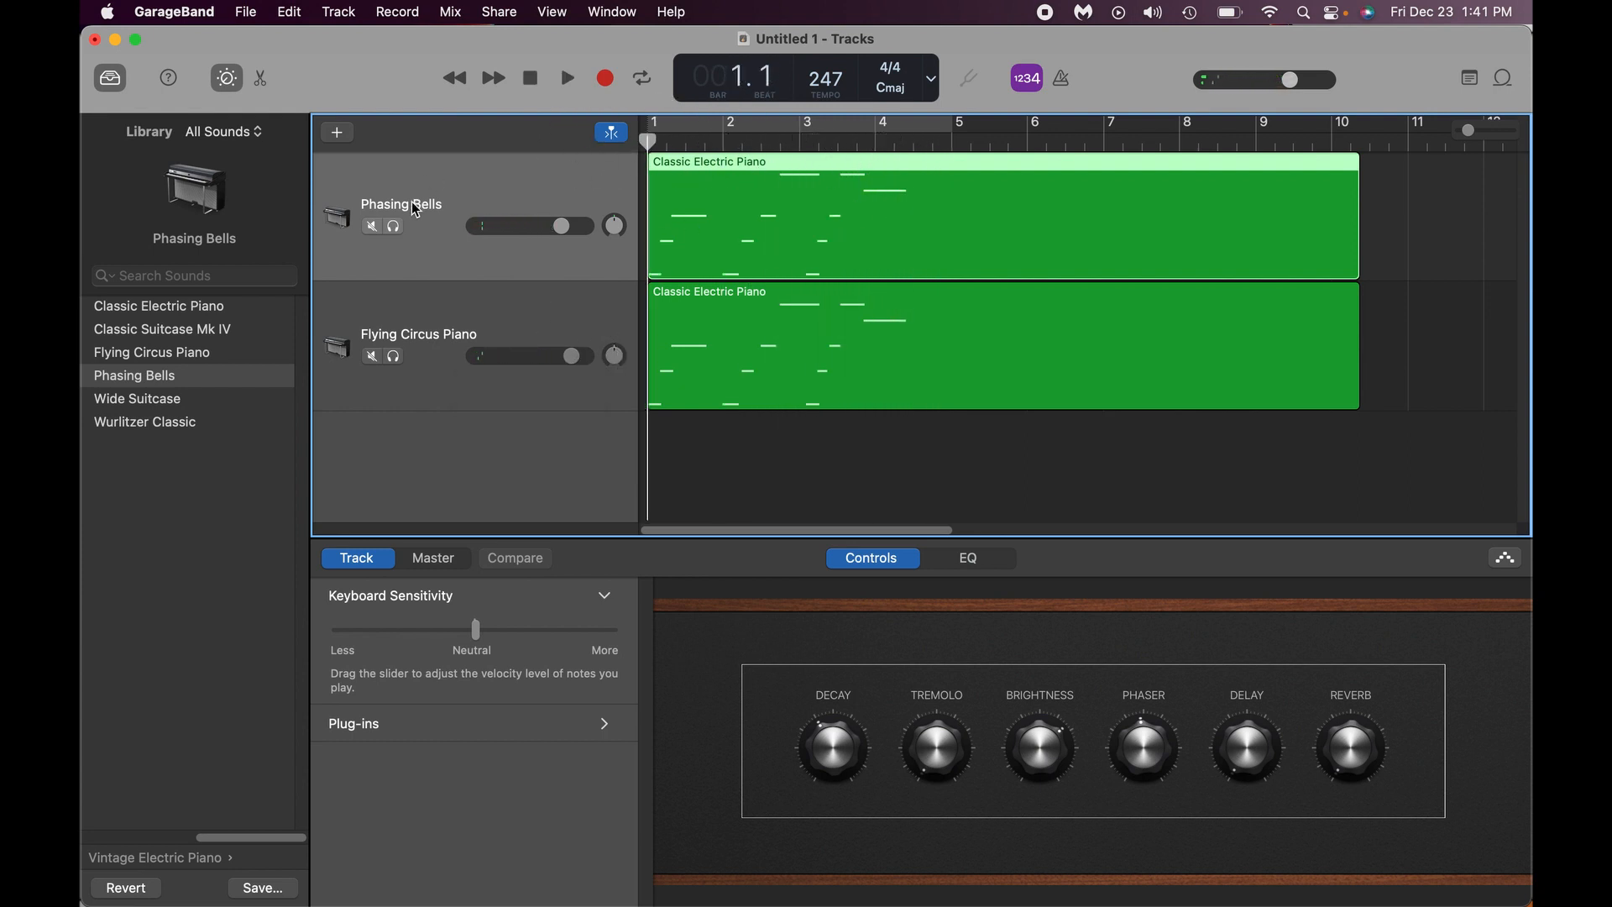
{"action": "left_click", "coordinate": [374, 234]}
{"action": "key", "text": "space"}
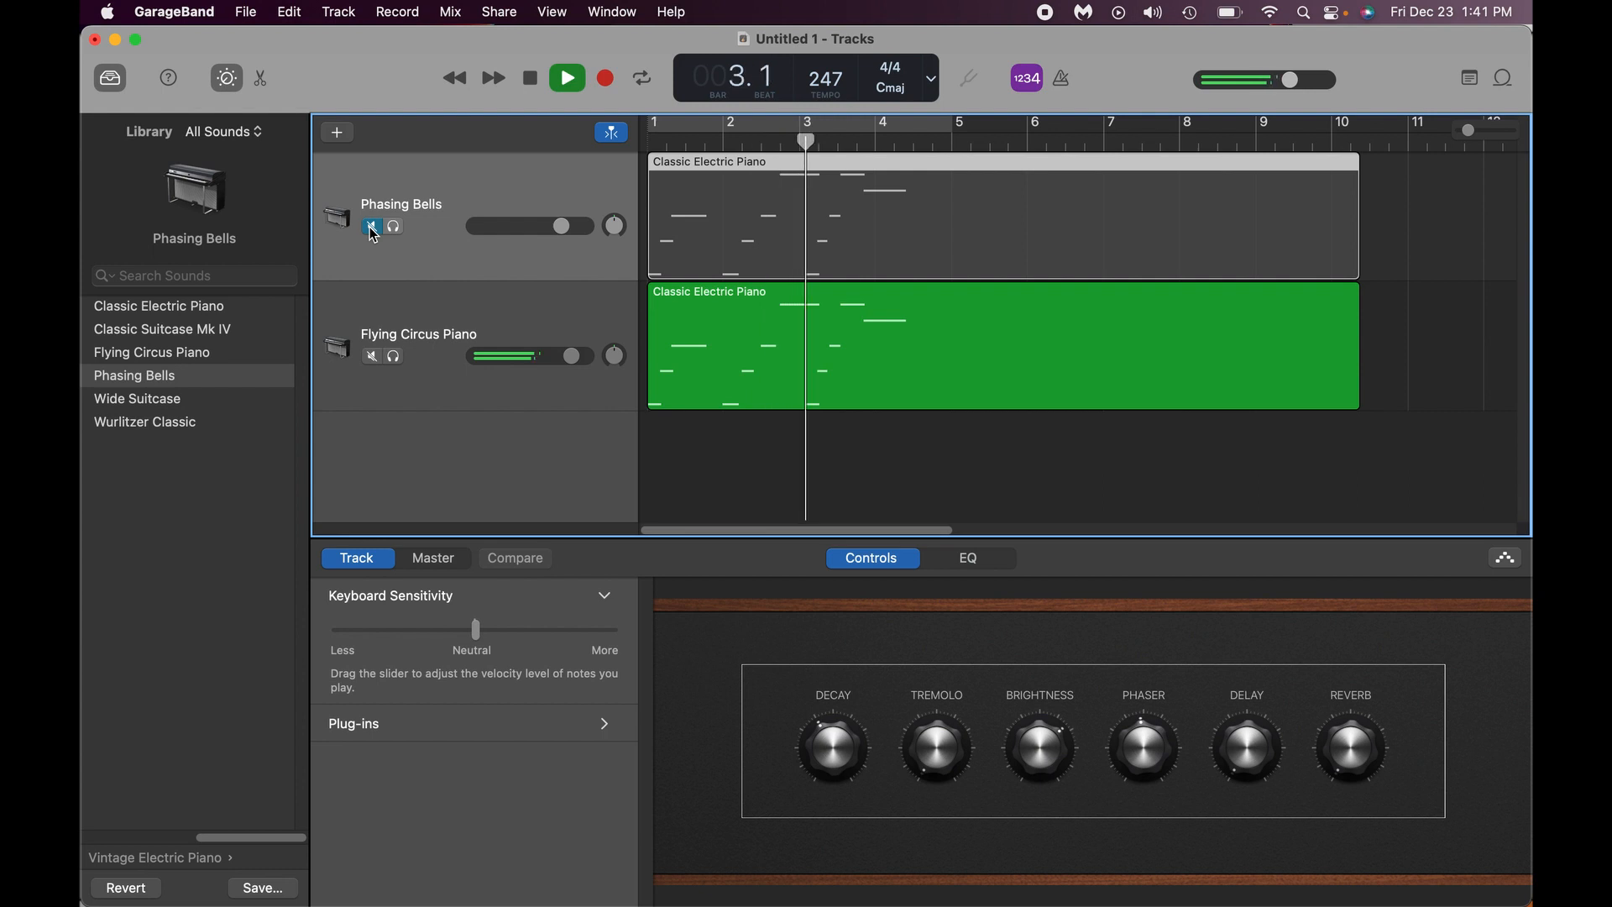
{"action": "key", "text": "space"}
- Unmute the Phasing Bells track, mute the Flying Circus Piano track, and return the playhead to the start
{"action": "left_click", "coordinate": [372, 226]}
{"action": "left_click", "coordinate": [373, 356]}
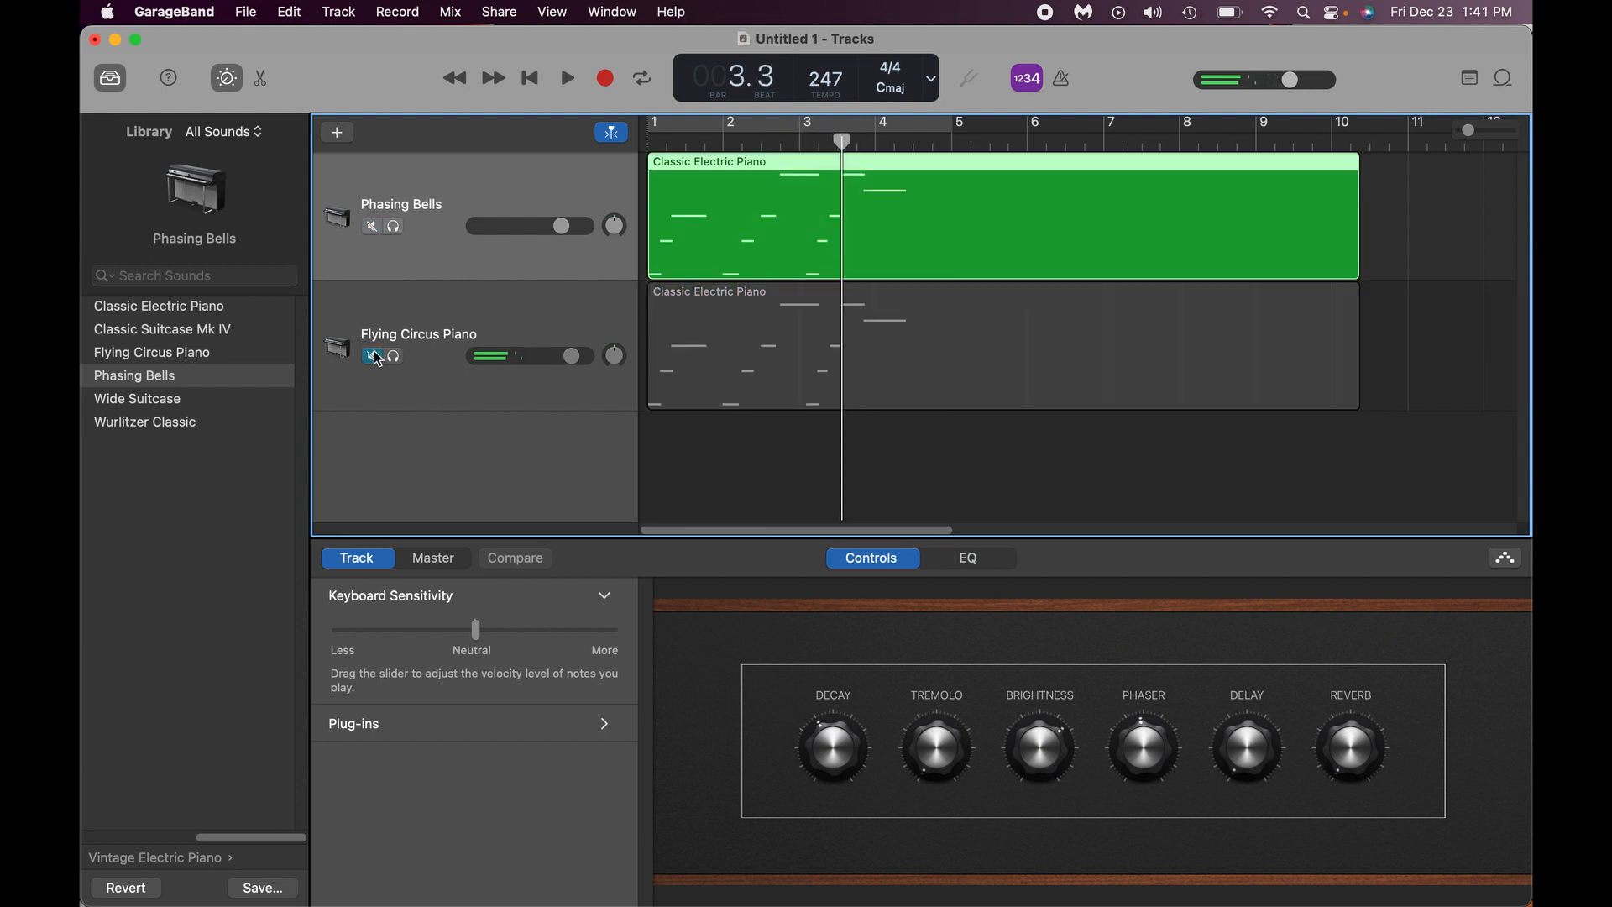
{"action": "key", "text": "Return"}
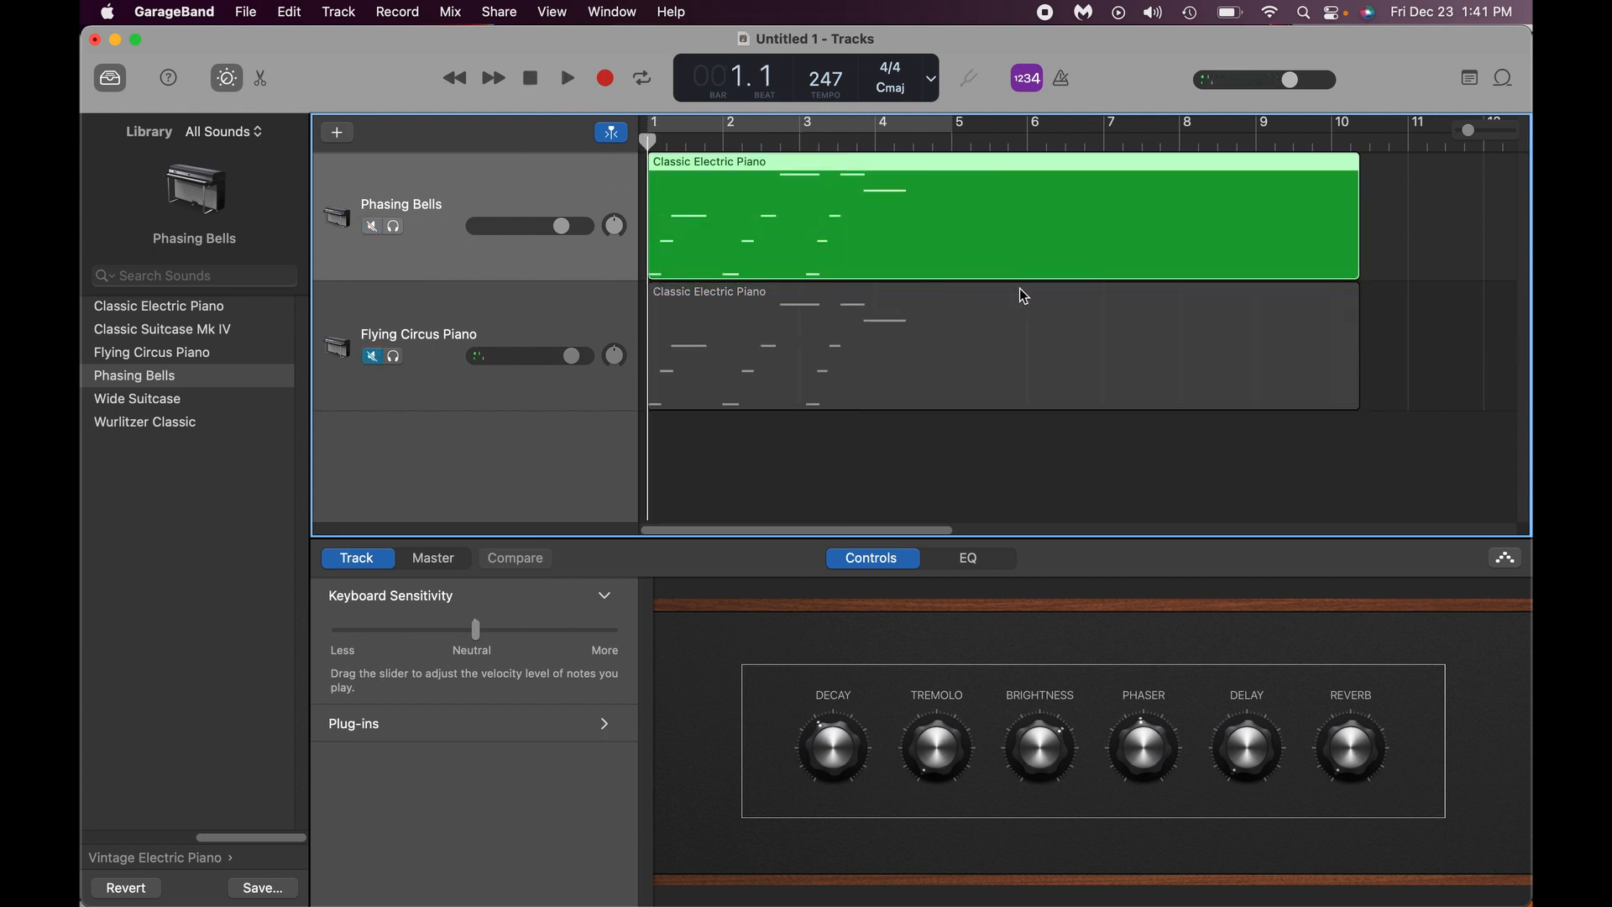
- Listen to the Phasing Bells track alone from bar 1, and unmute the Flying Circus Piano track
{"action": "key", "text": "space"}
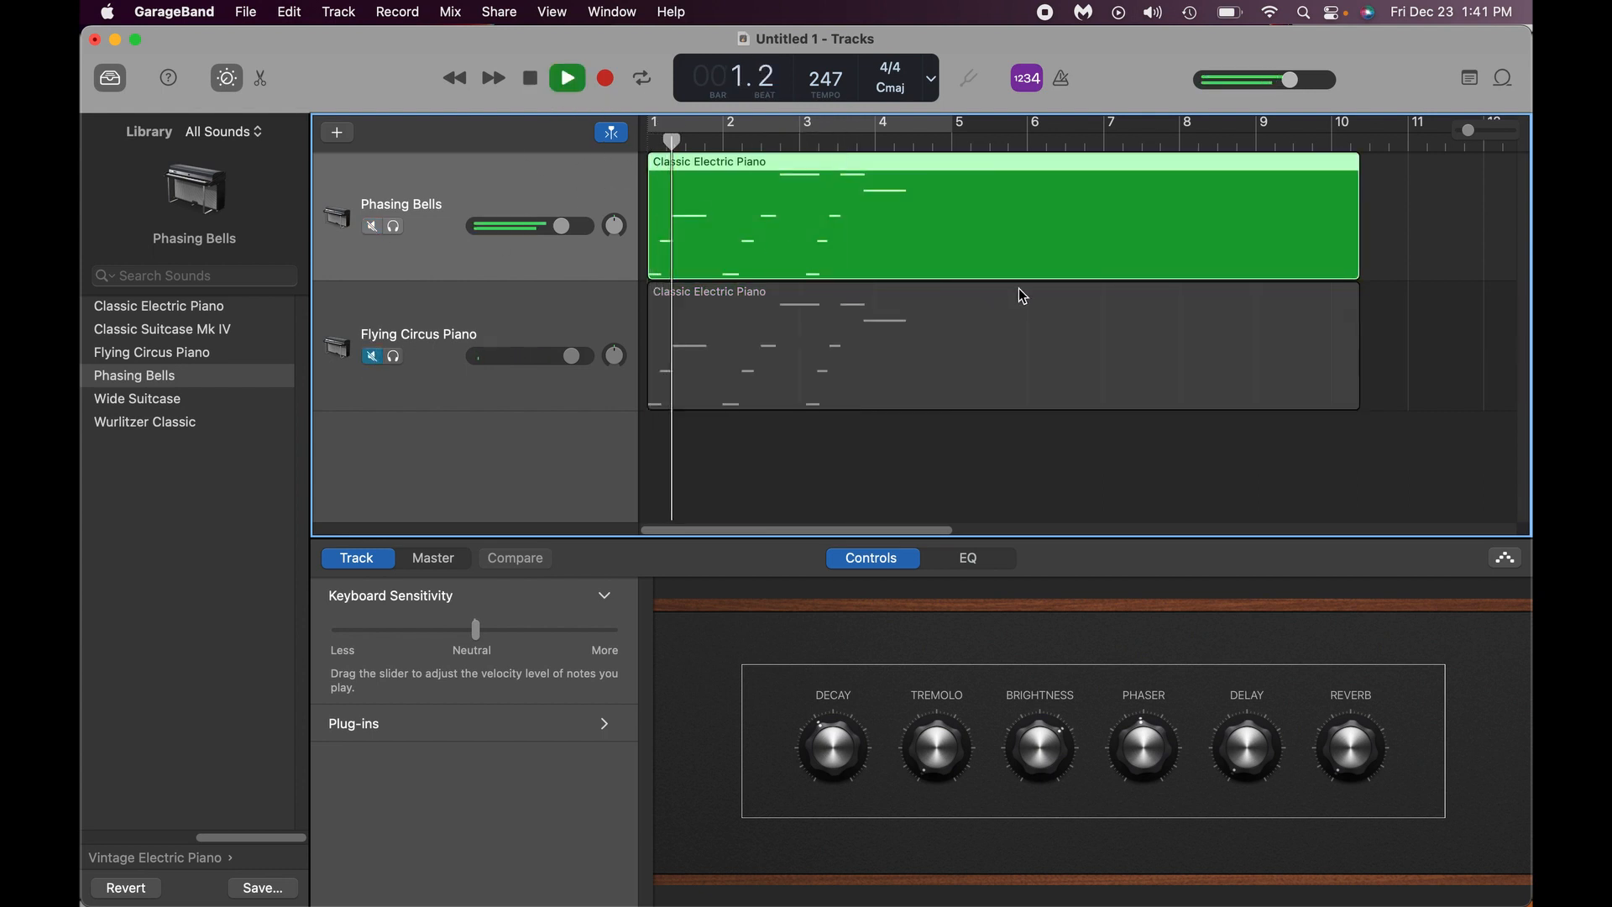
{"action": "key", "text": "space"}
{"action": "left_click", "coordinate": [374, 227]}
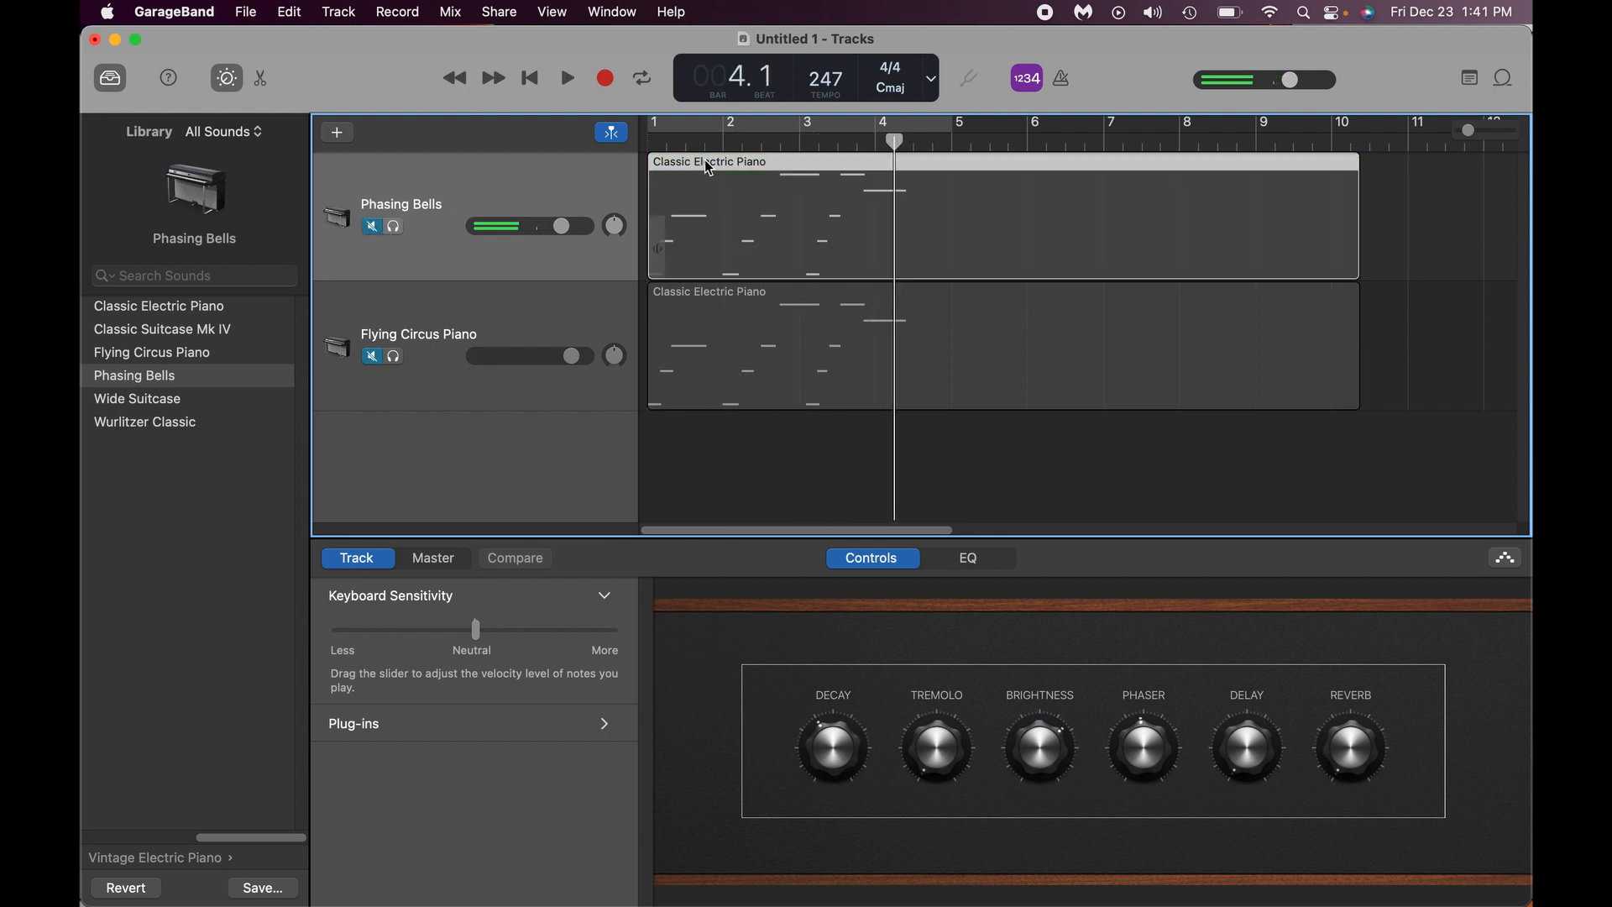
{"action": "left_click", "coordinate": [374, 228]}
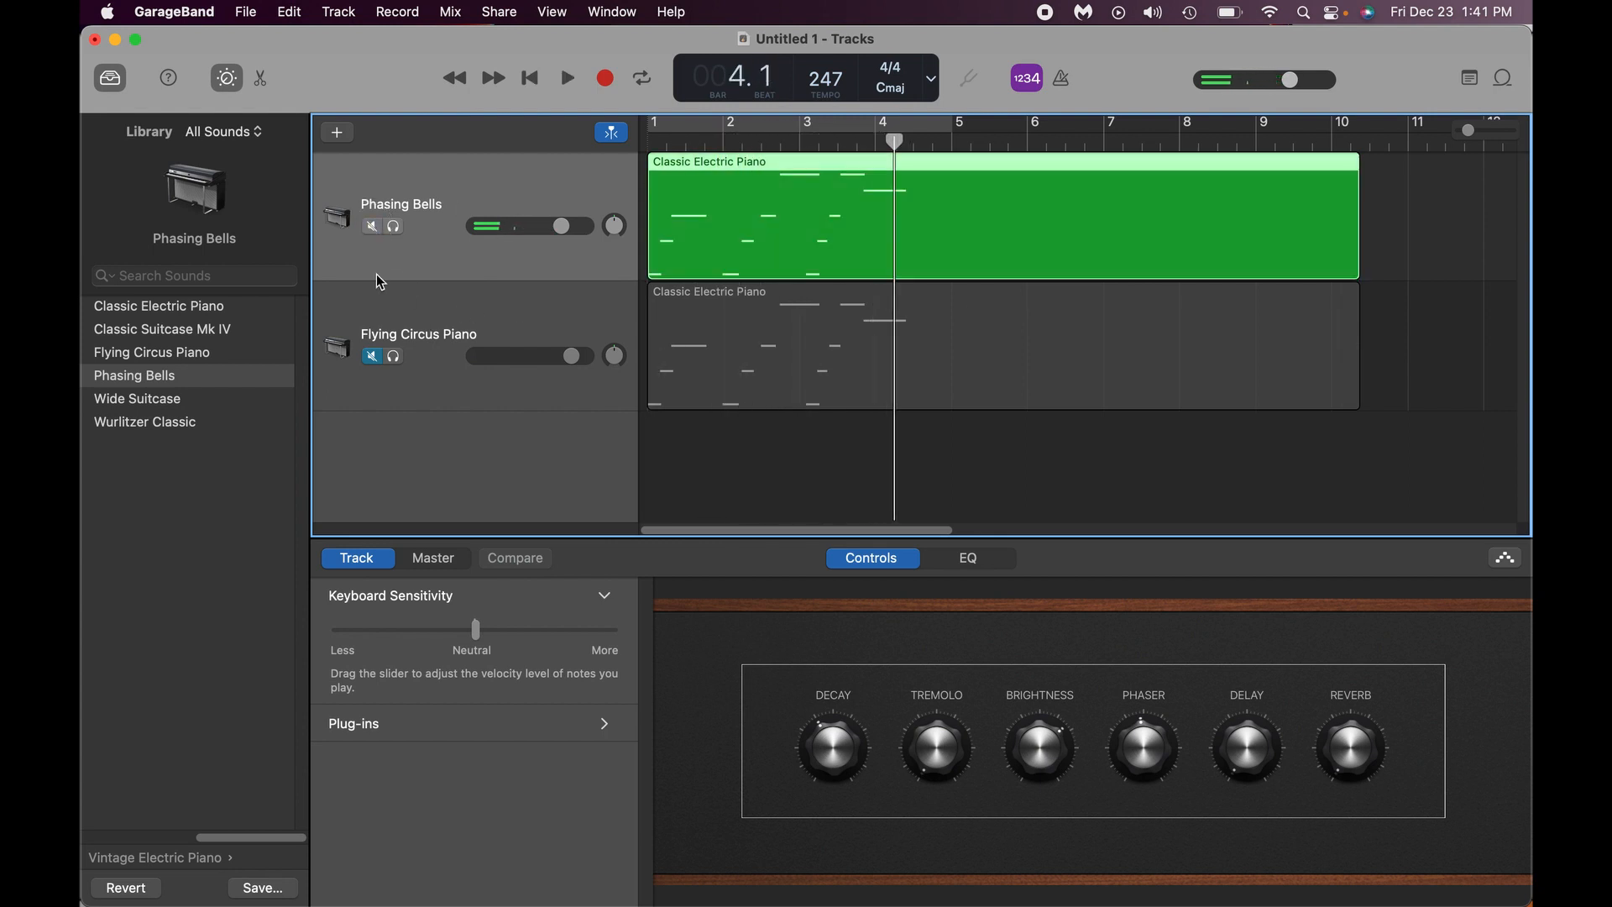
{"action": "left_click", "coordinate": [373, 357]}
{"action": "key", "text": "Return"}
- Toggle solo on and off for the Phasing Bells track, and play both tracks together from bar 1
{"action": "left_click", "coordinate": [395, 227]}
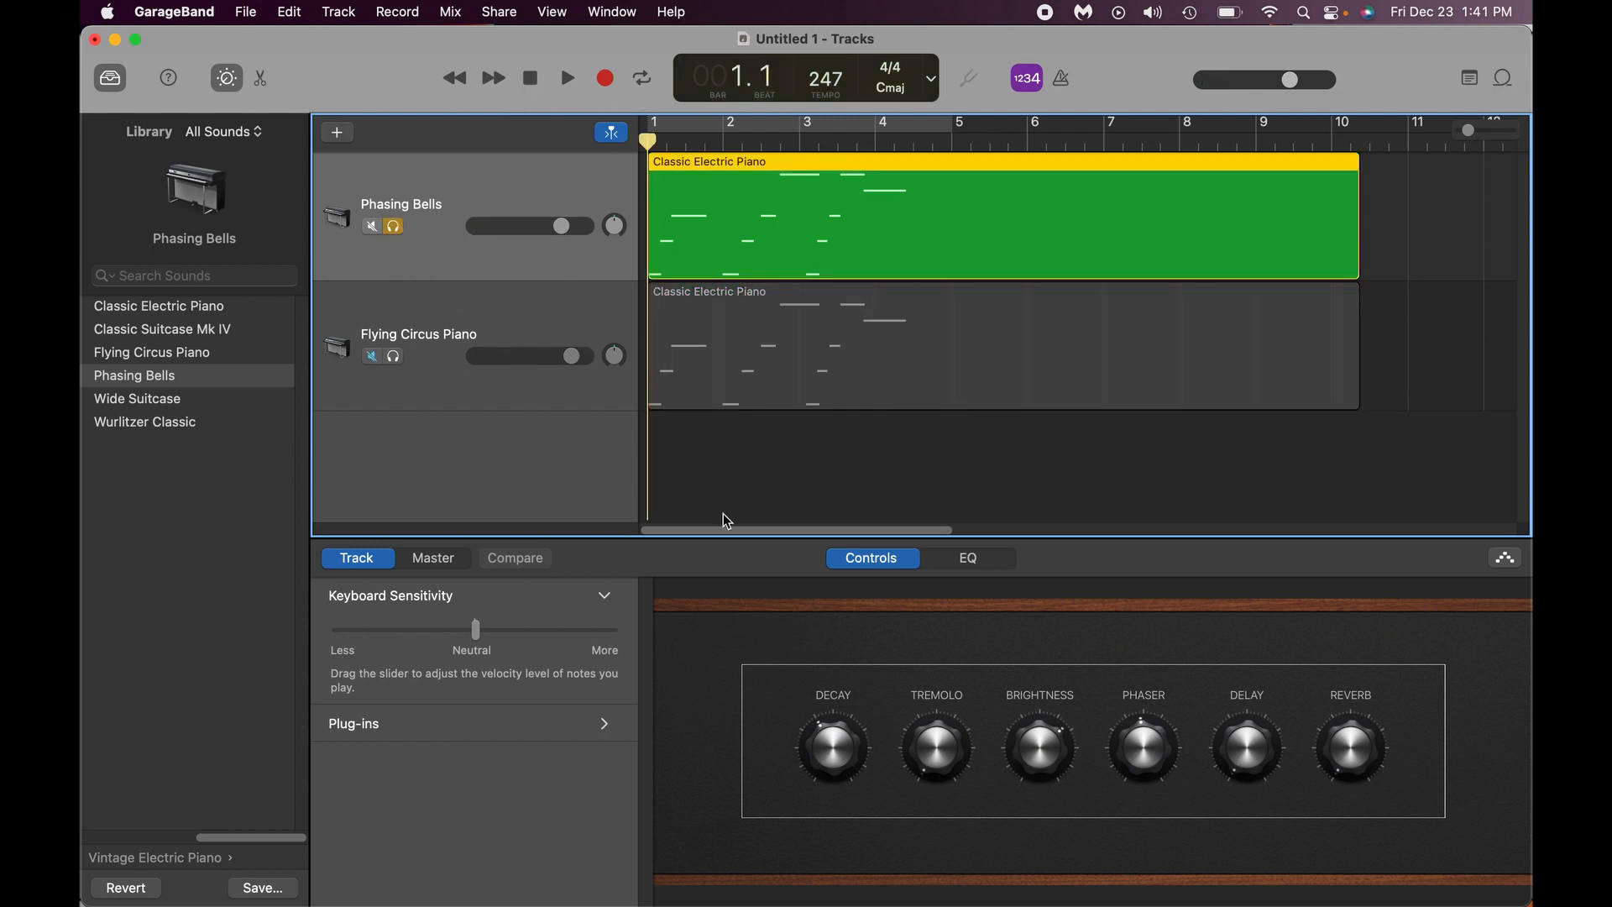
{"action": "left_click", "coordinate": [395, 228]}
{"action": "key", "text": "space"}
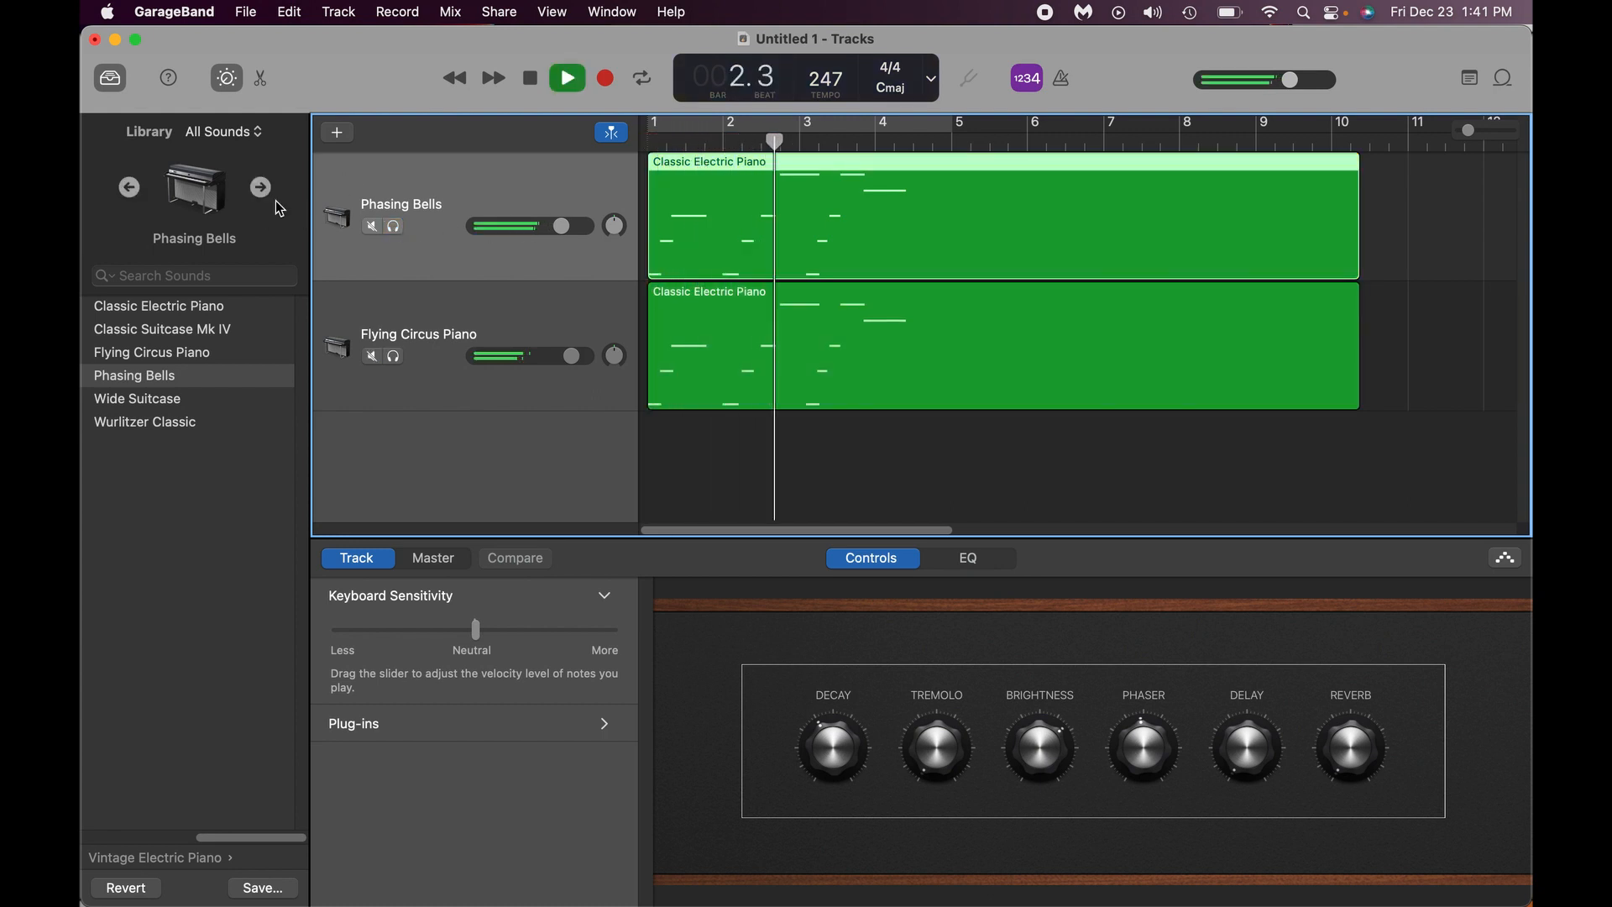
{"action": "key", "text": "space"}
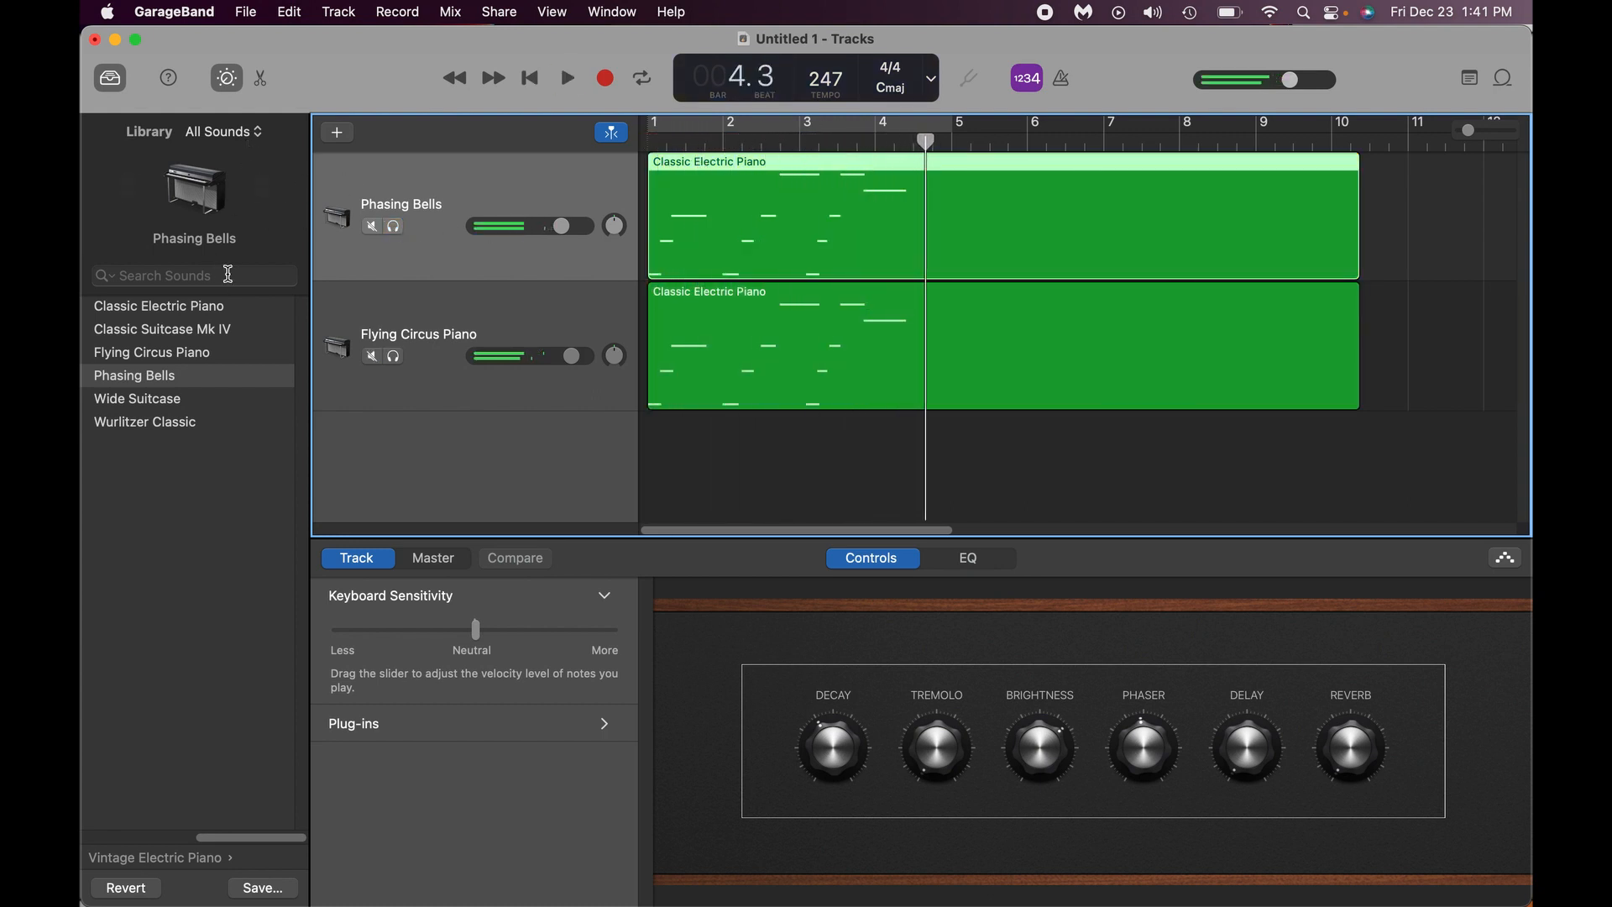
- Change the first track's sound to Rising Waves from the Edges and Angles pack, under Arpeggiator and Synth Basics
{"action": "left_click", "coordinate": [256, 135]}
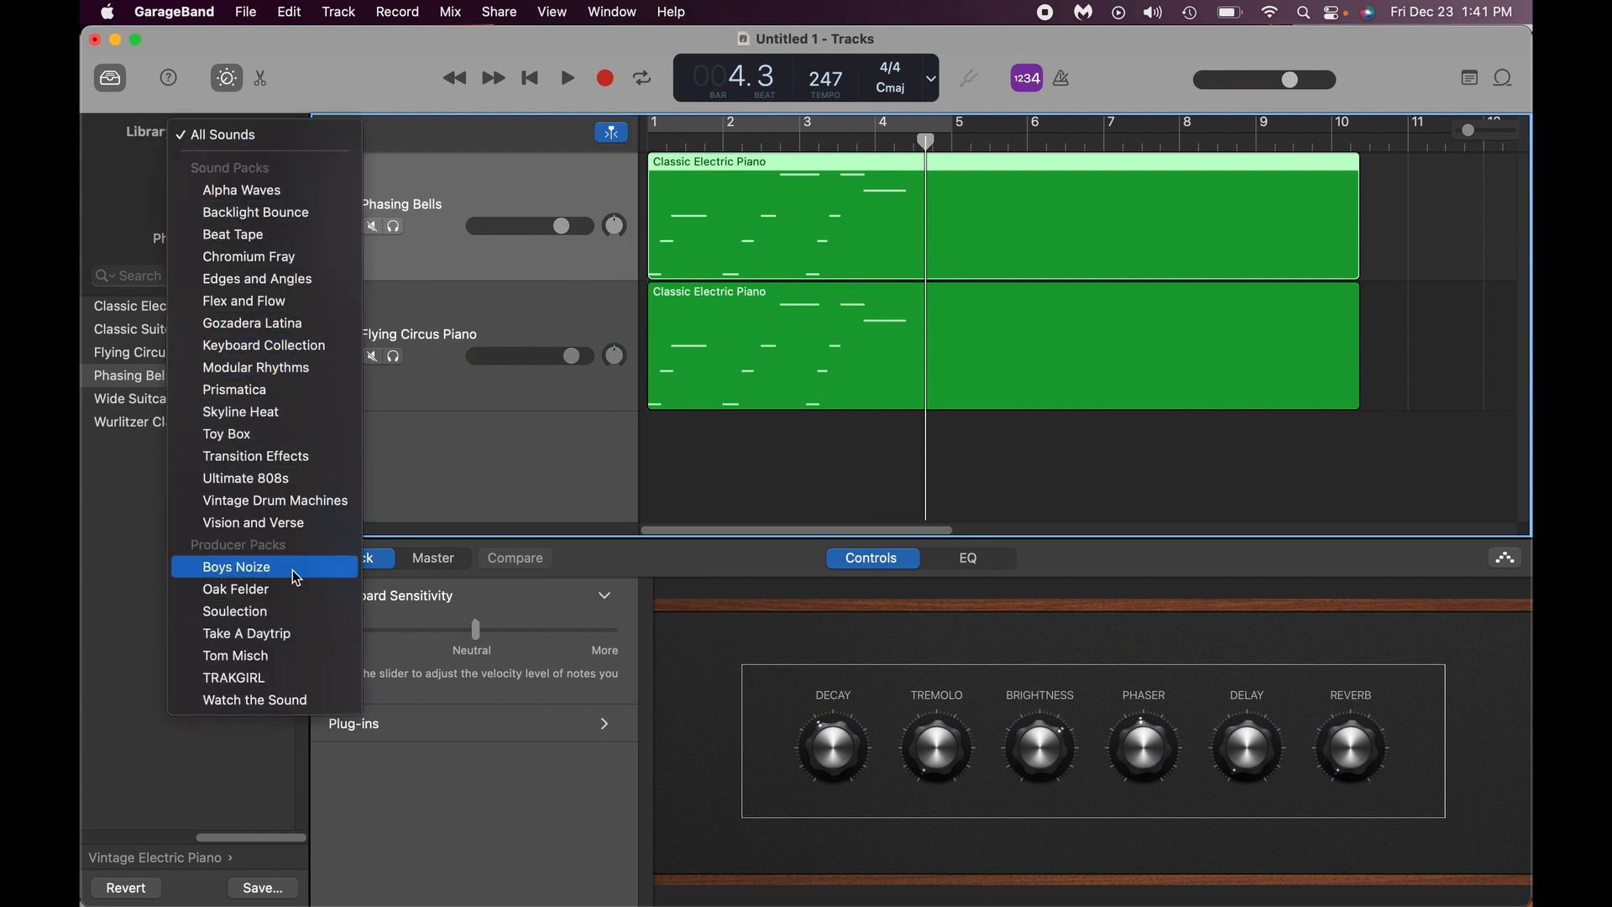
{"action": "left_click", "coordinate": [321, 291]}
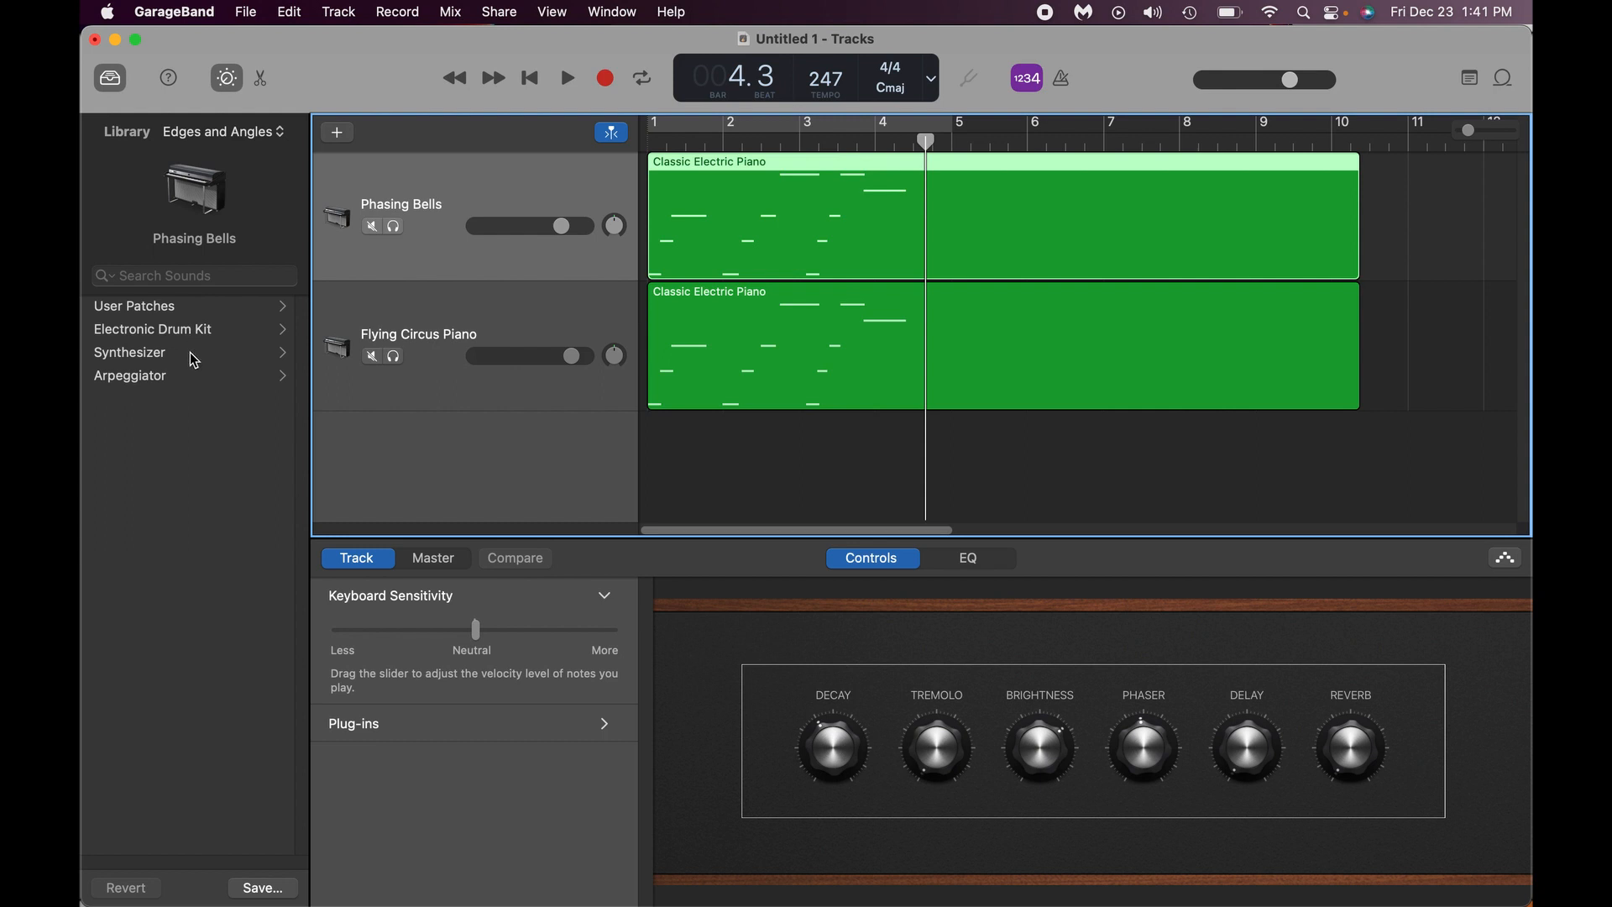
{"action": "left_click", "coordinate": [191, 377]}
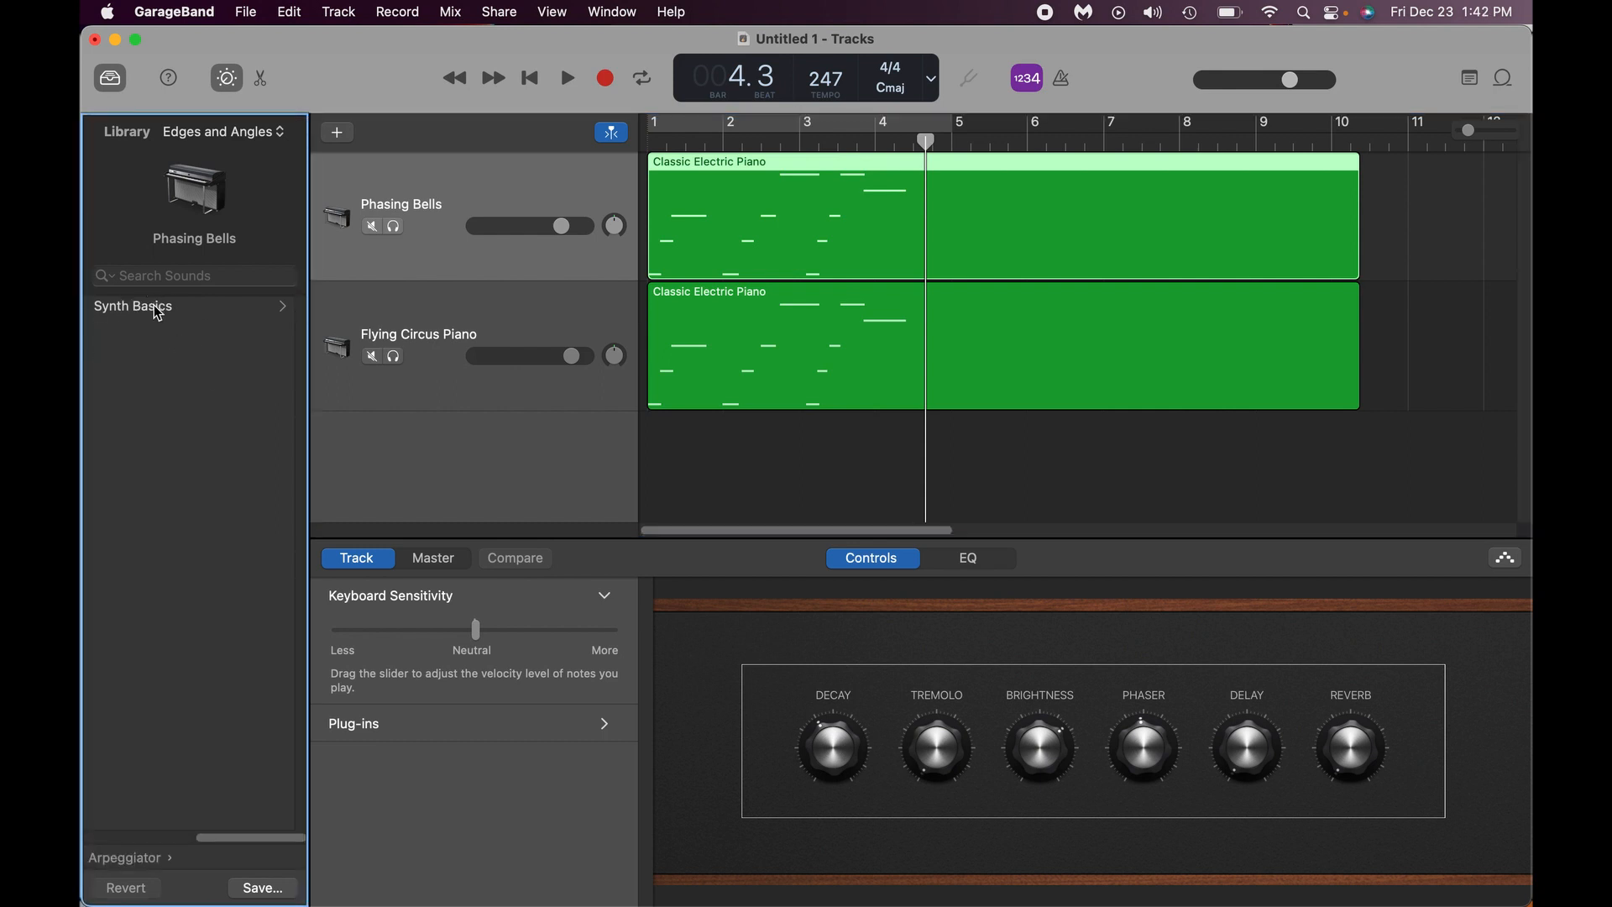
{"action": "left_click", "coordinate": [158, 309]}
{"action": "left_click", "coordinate": [168, 309]}
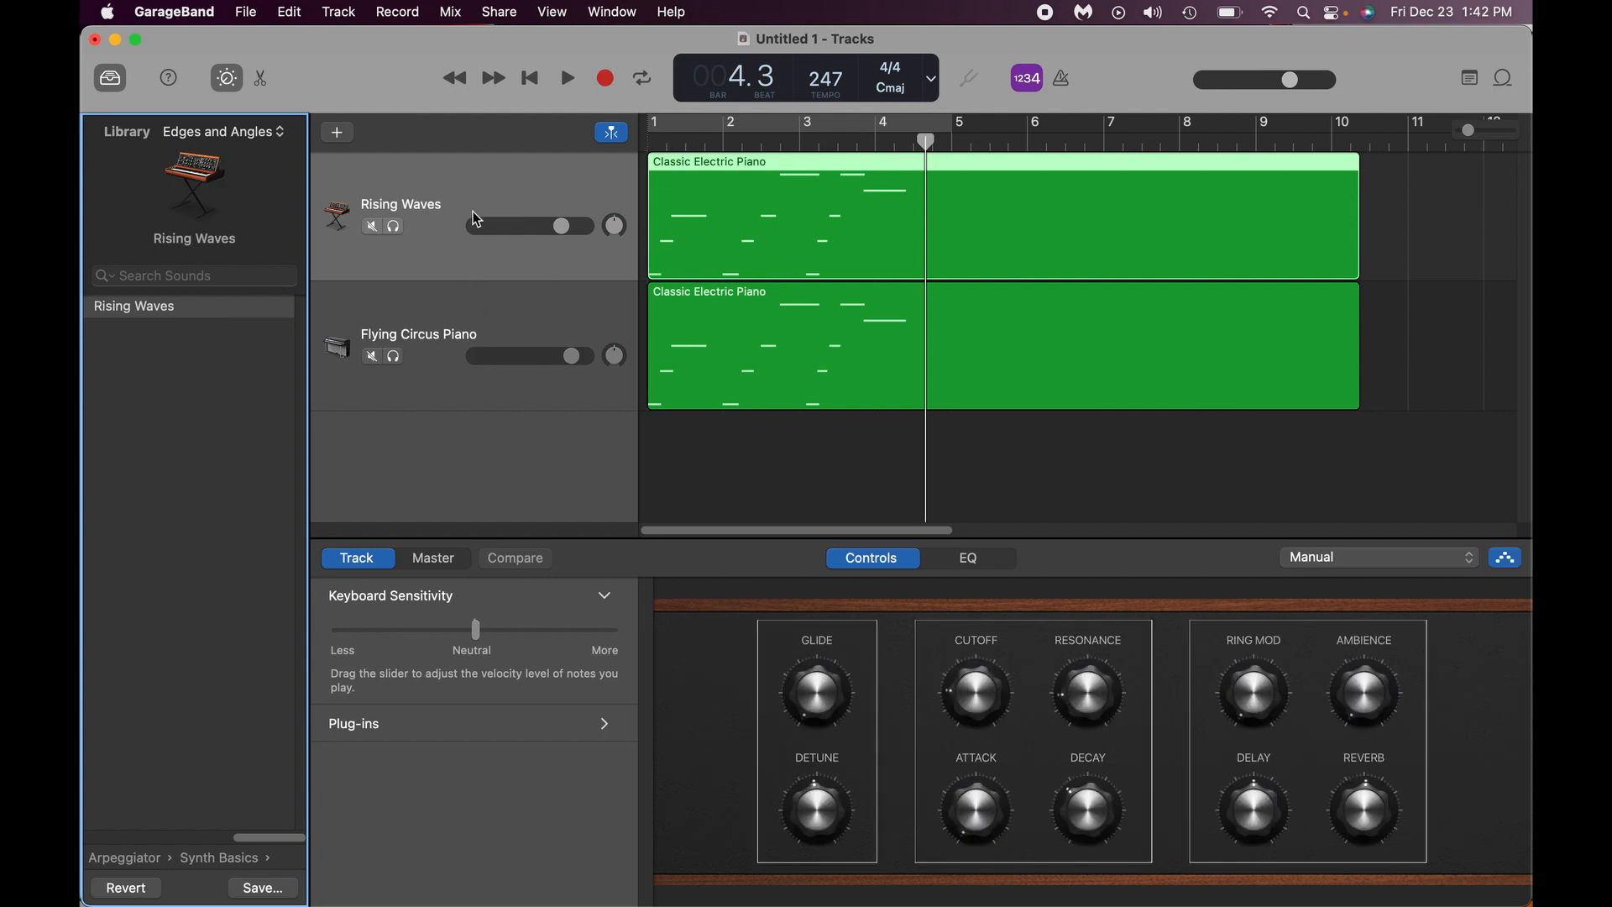
- Play both tracks from bar 1 with the Rising Waves sound, and widen the sound Library
{"action": "left_click_drag", "start_coordinate": [681, 144], "coordinate": [541, 147]}
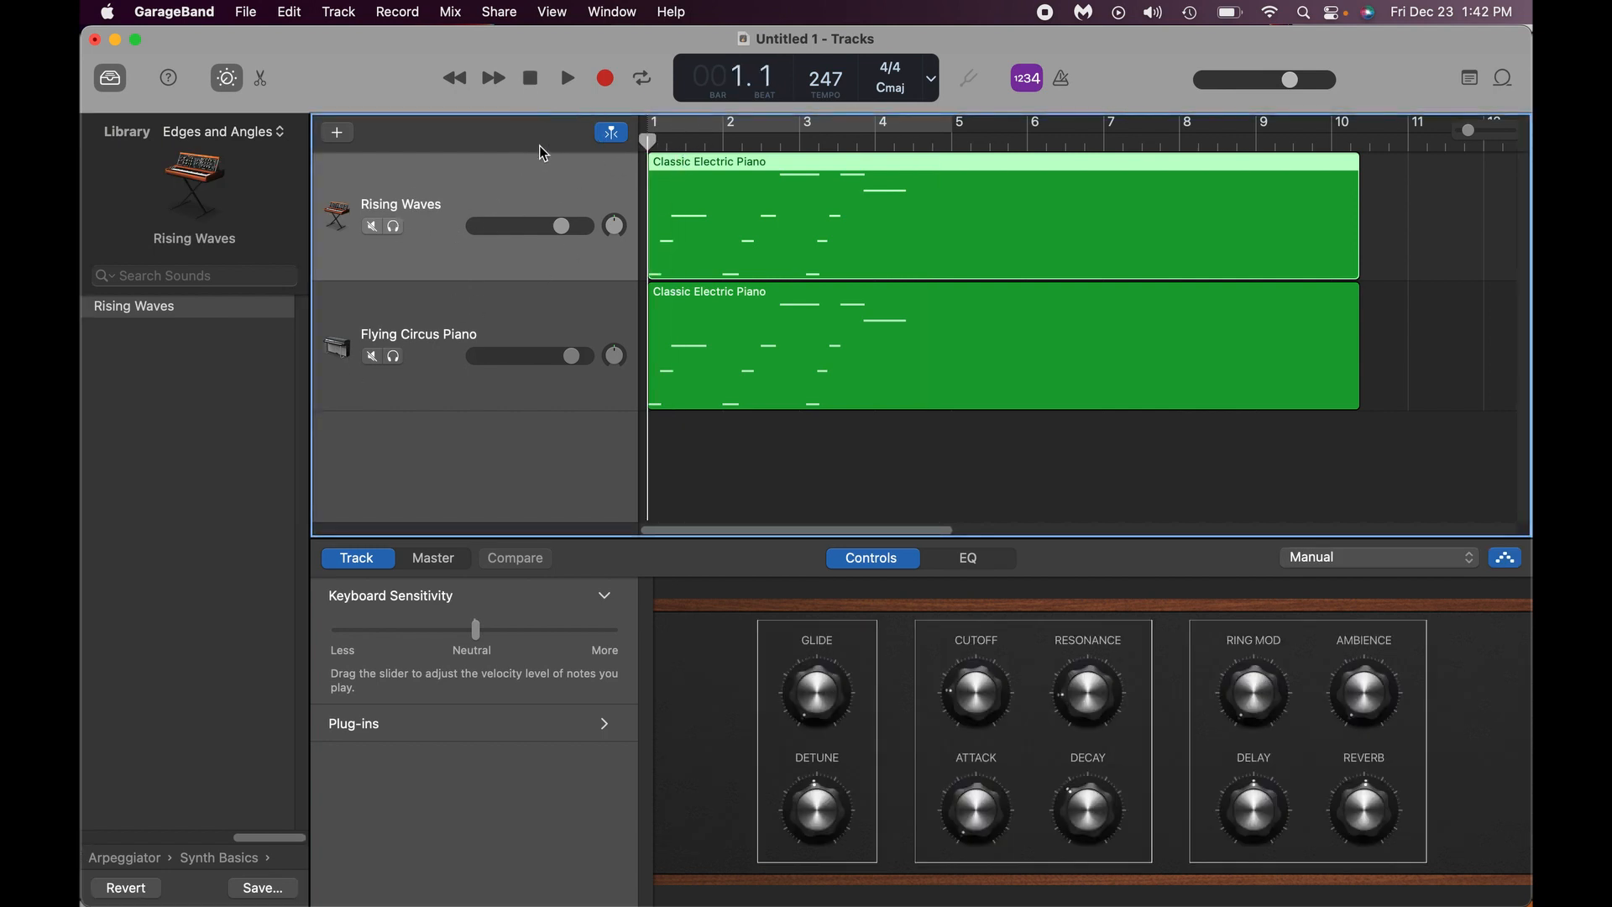
{"action": "key", "text": "space"}
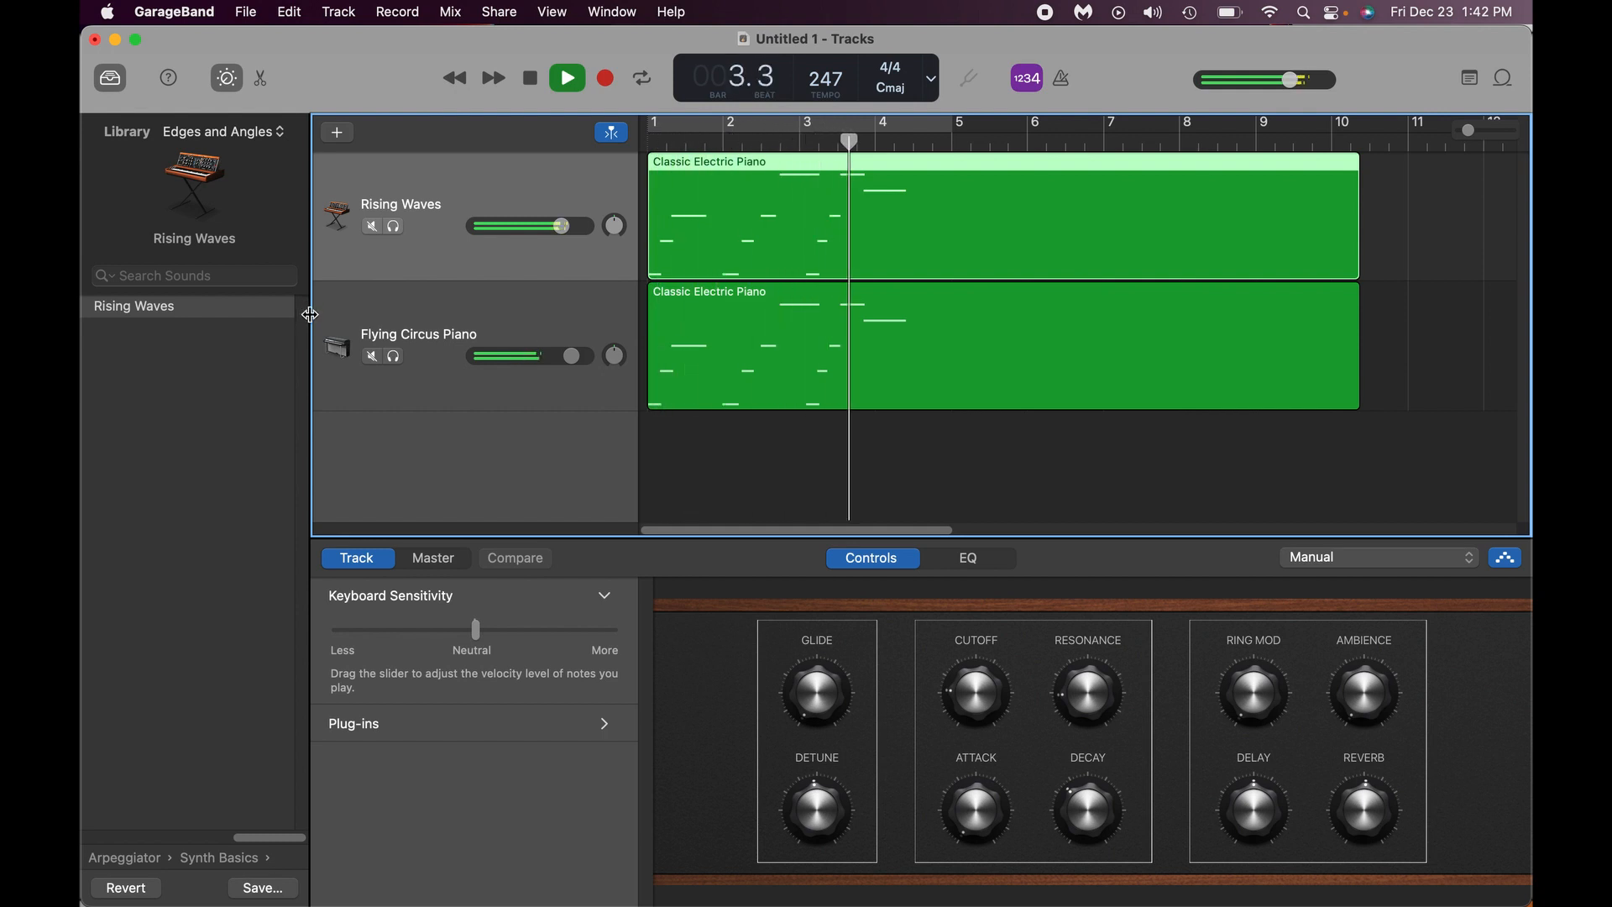
{"action": "key", "text": "space"}
{"action": "left_click_drag", "start_coordinate": [310, 315], "coordinate": [436, 317]}
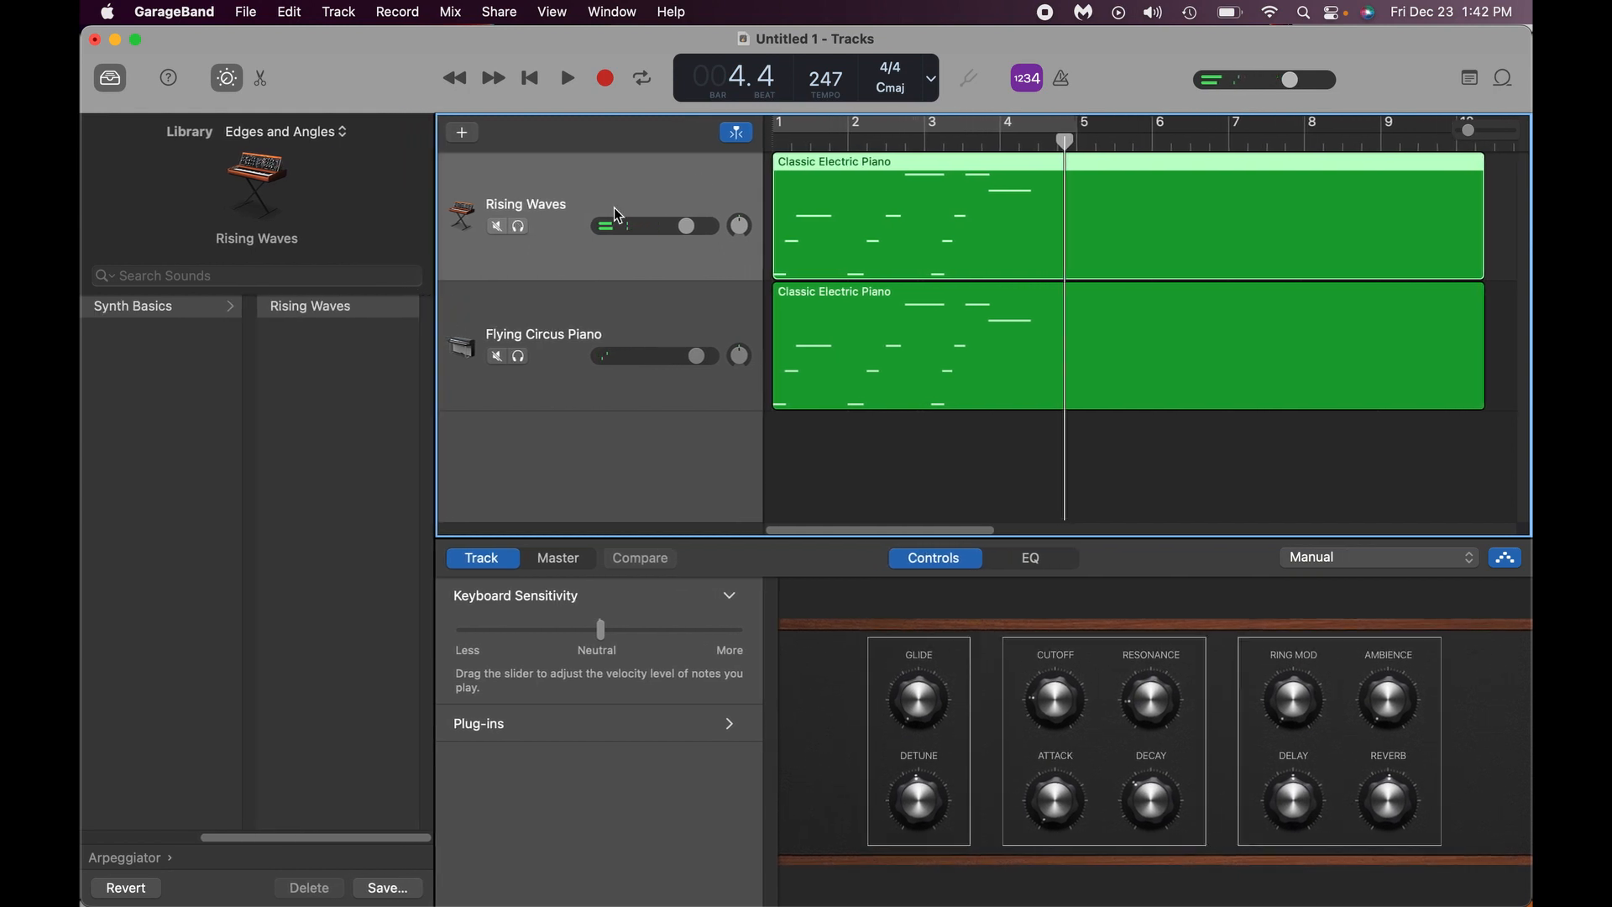
- Play the layered Rising Waves and Flying Circus Piano tracks from the beginning again and return the playhead to bar 1
{"action": "left_click_drag", "start_coordinate": [807, 147], "coordinate": [738, 150]}
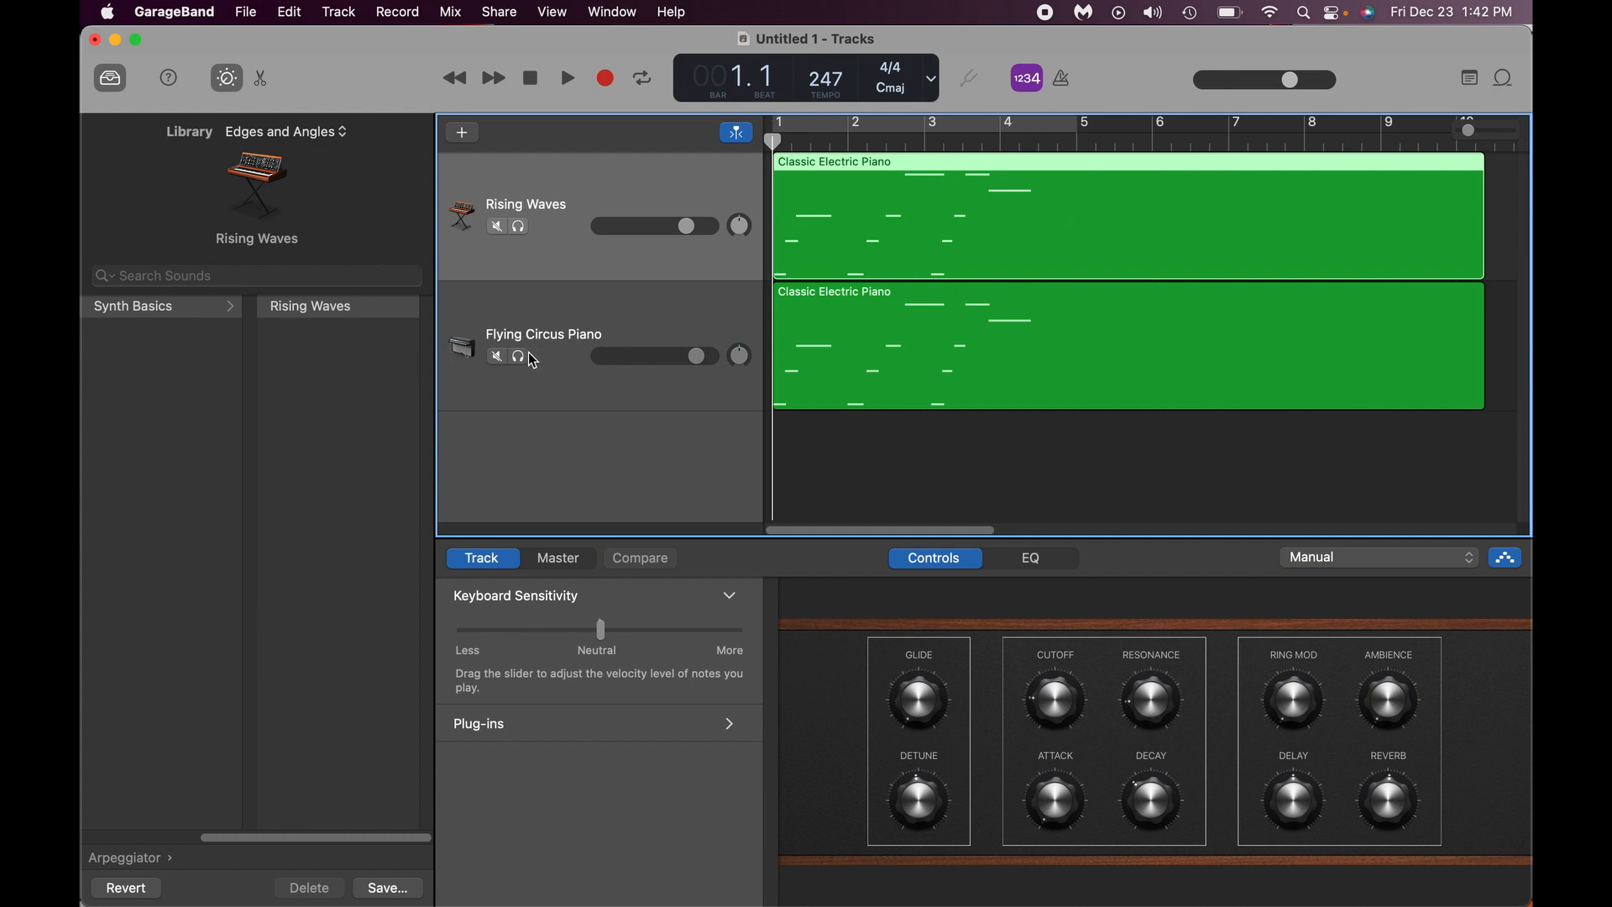
{"action": "key", "text": "space"}
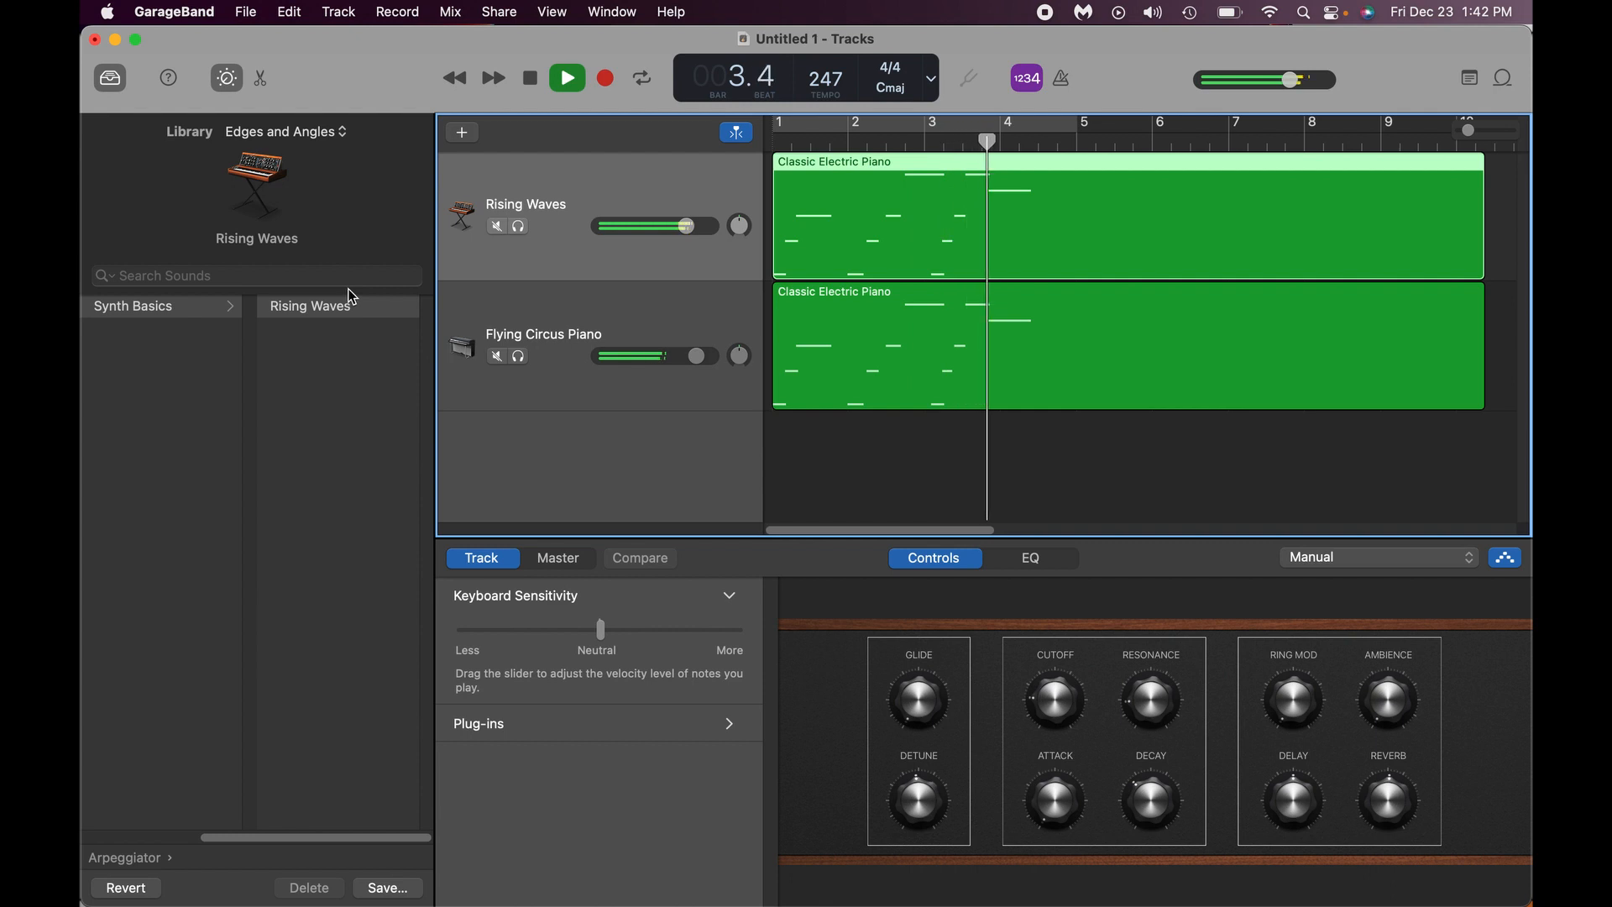
{"action": "key", "text": "space"}
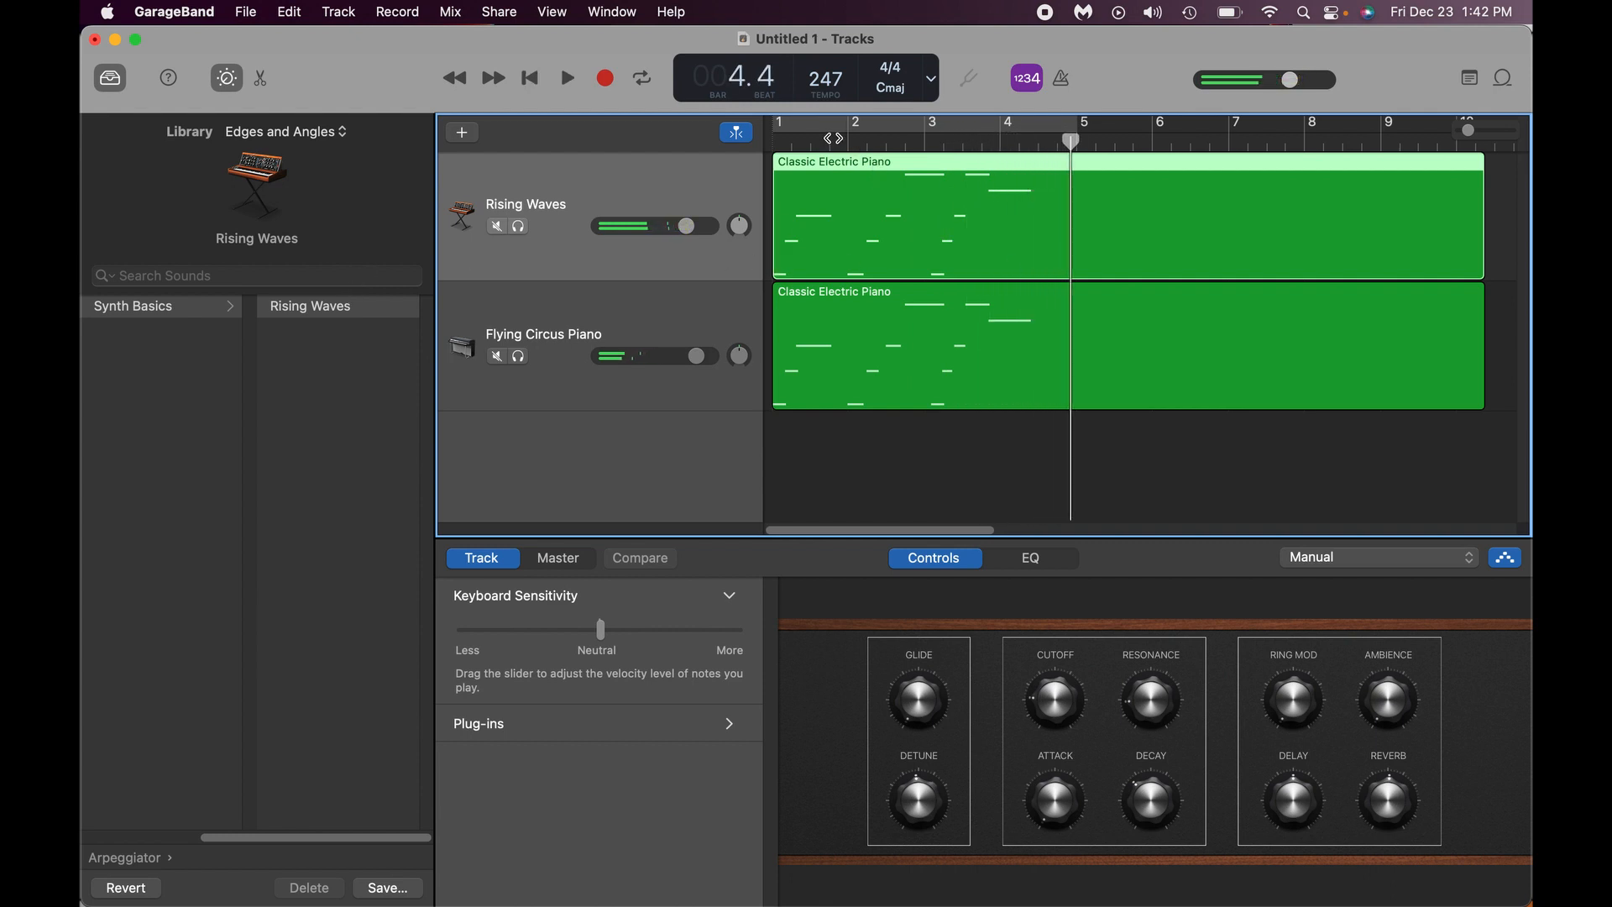
{"action": "key", "text": "Return"}
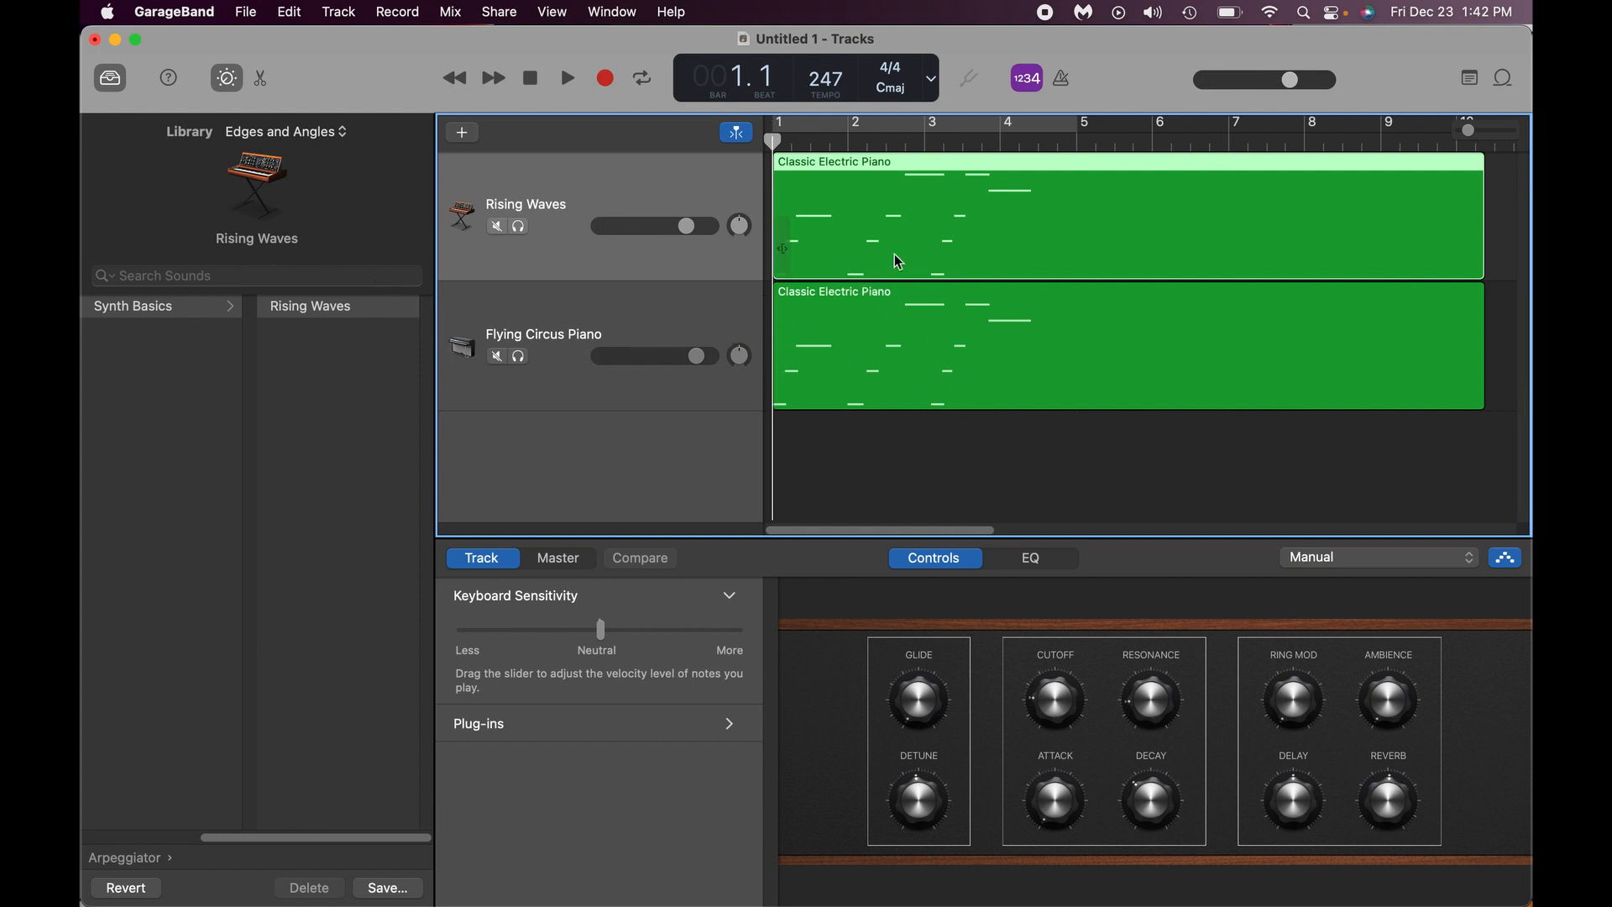
- Turn on cycling for bars 1 to 4 and start looped playback
{"action": "left_click", "coordinate": [647, 81]}
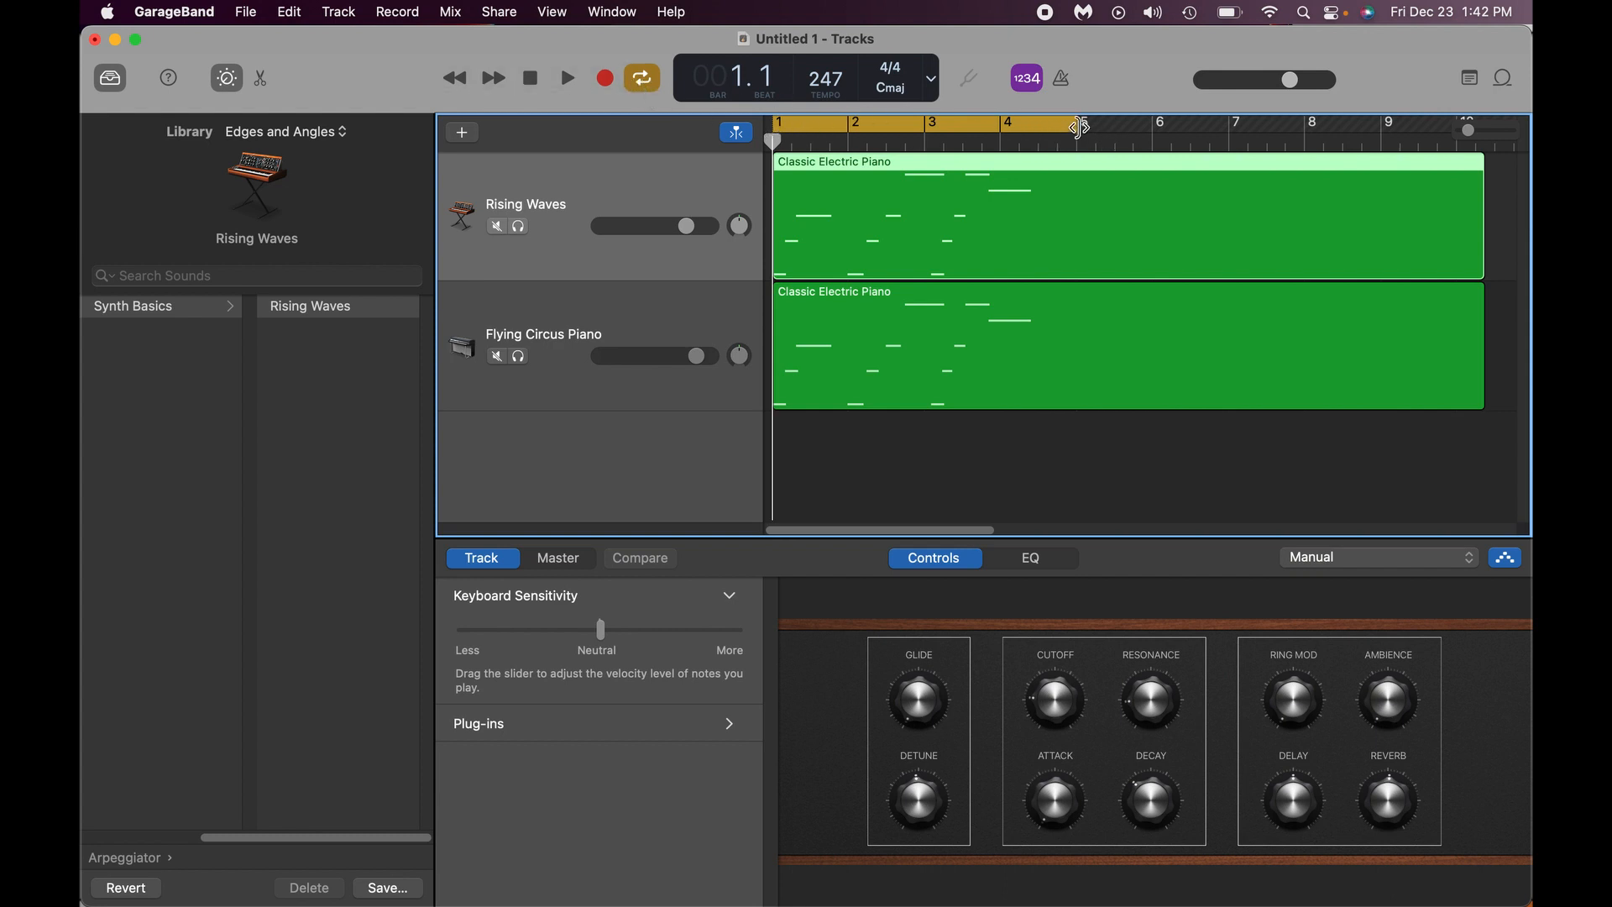
{"action": "left_click_drag", "start_coordinate": [1081, 126], "coordinate": [1081, 188]}
{"action": "key", "text": "space"}
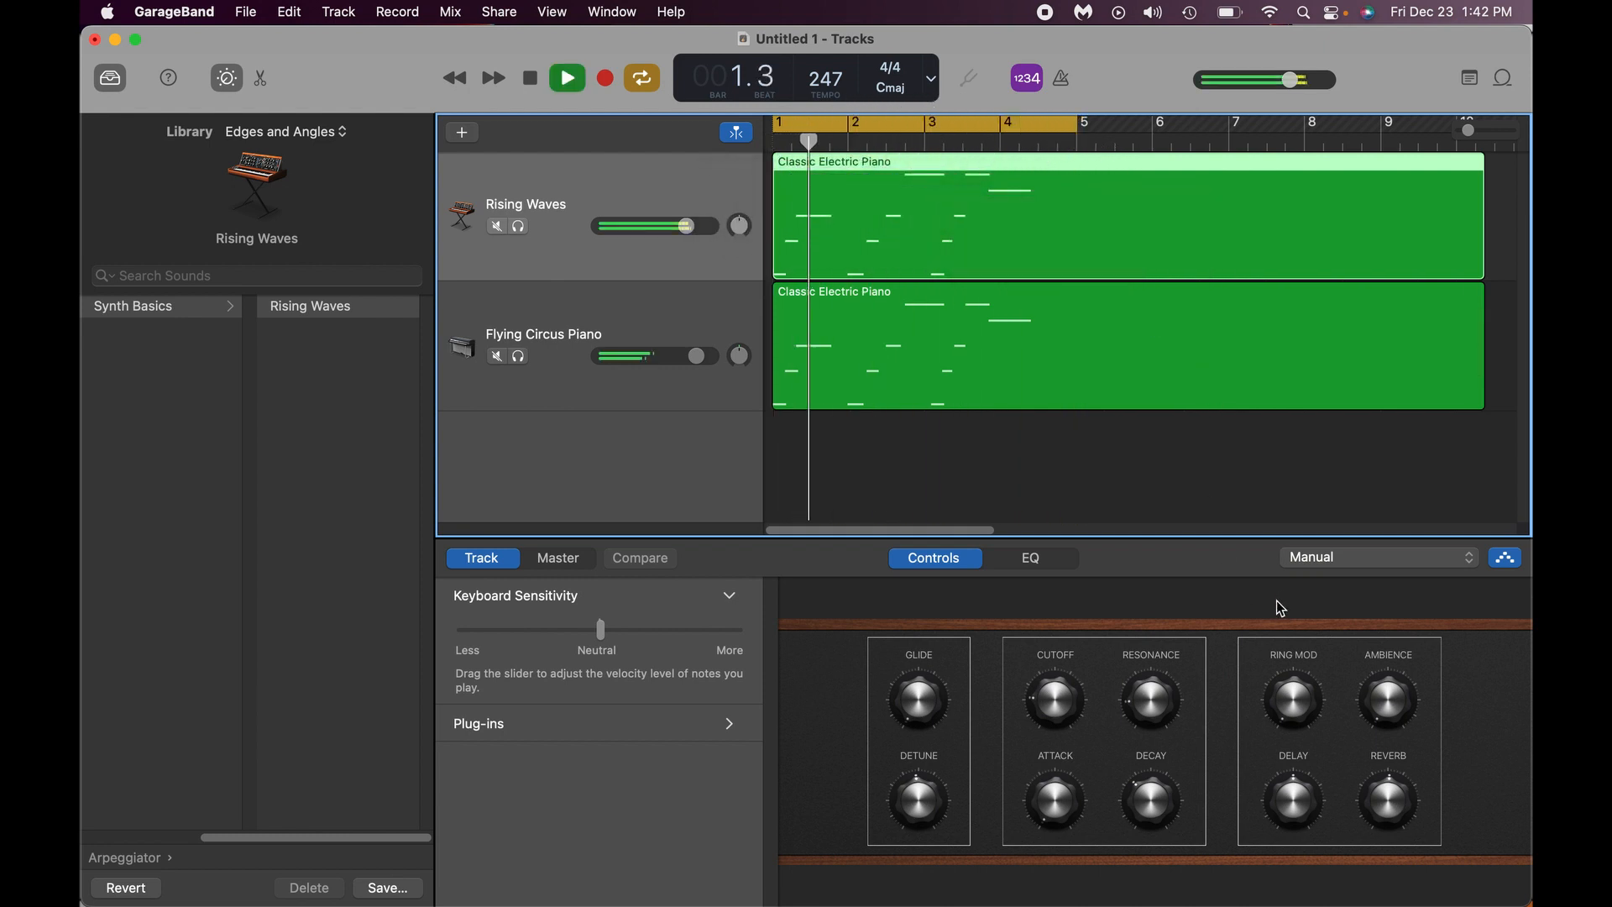
- Raise the Resonance, Cutoff, Attack and Ring Mod of the Rising Waves sound, and mute the Flying Circus Piano track
{"action": "left_click_drag", "start_coordinate": [1154, 718], "coordinate": [1166, 612]}
{"action": "left_click_drag", "start_coordinate": [1059, 704], "coordinate": [1053, 672]}
{"action": "left_click_drag", "start_coordinate": [1050, 808], "coordinate": [1047, 753]}
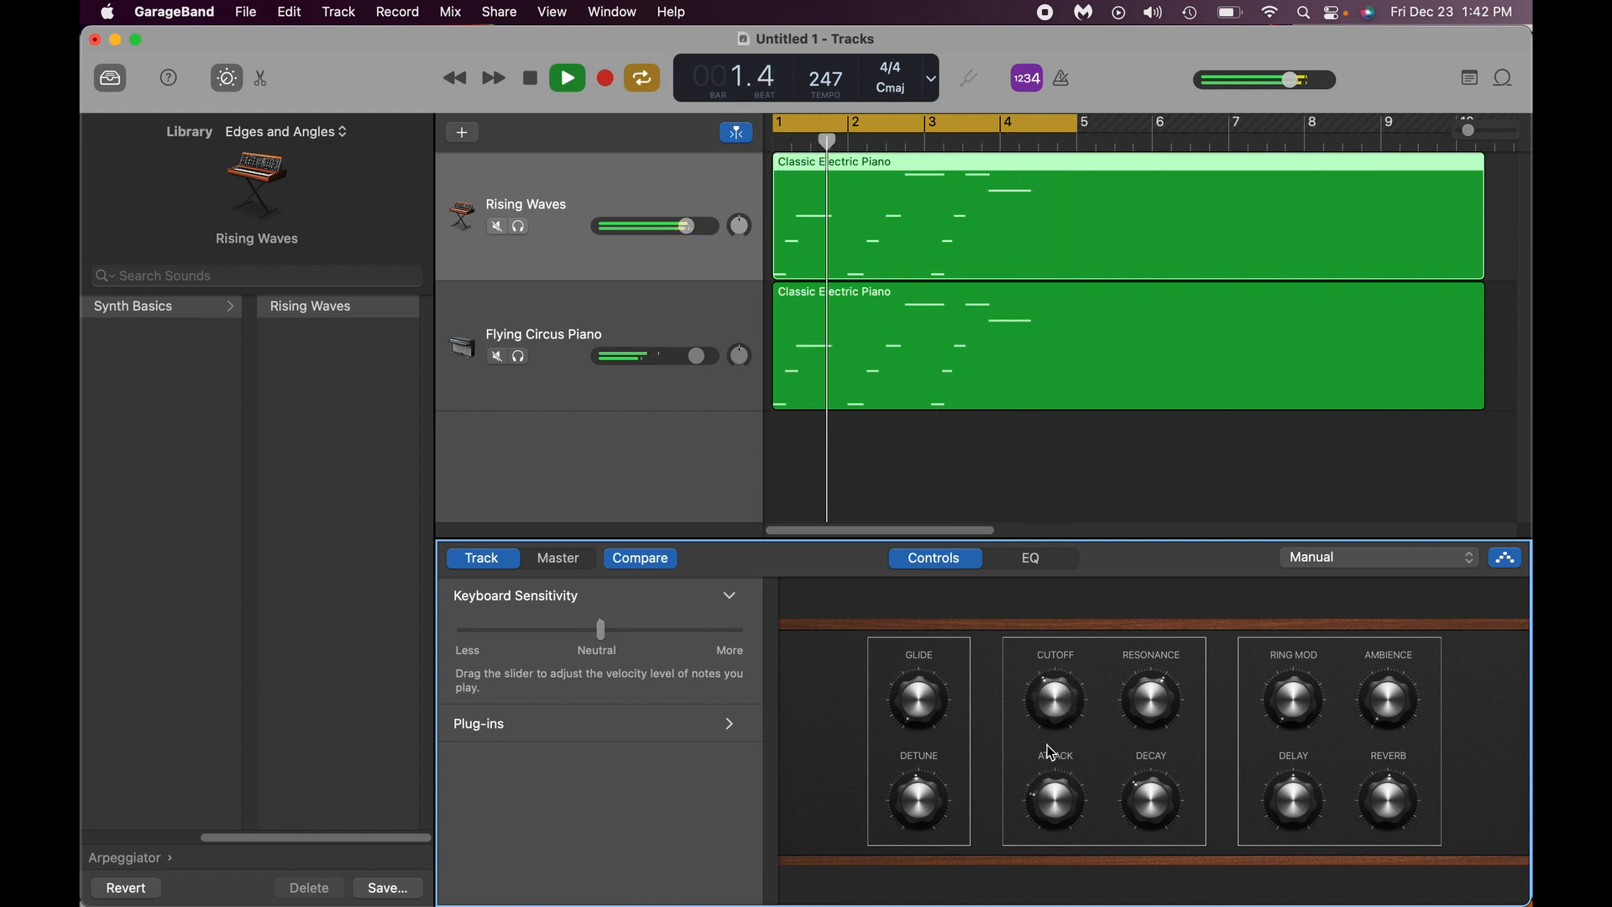
{"action": "left_click_drag", "start_coordinate": [1285, 706], "coordinate": [1294, 590]}
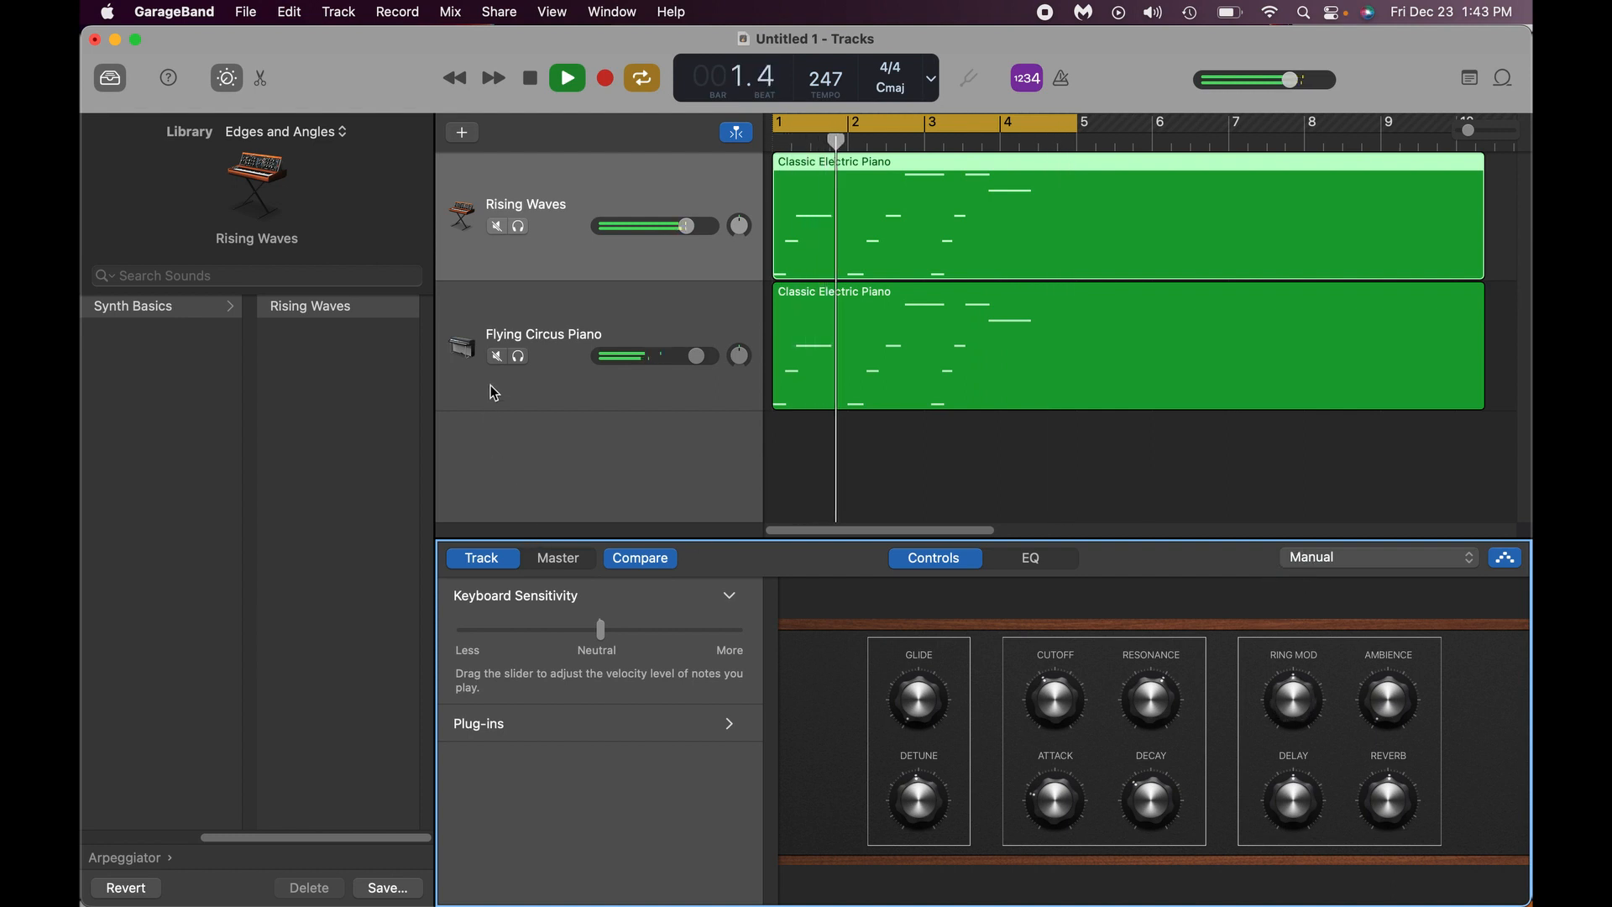
{"action": "left_click", "coordinate": [497, 356]}
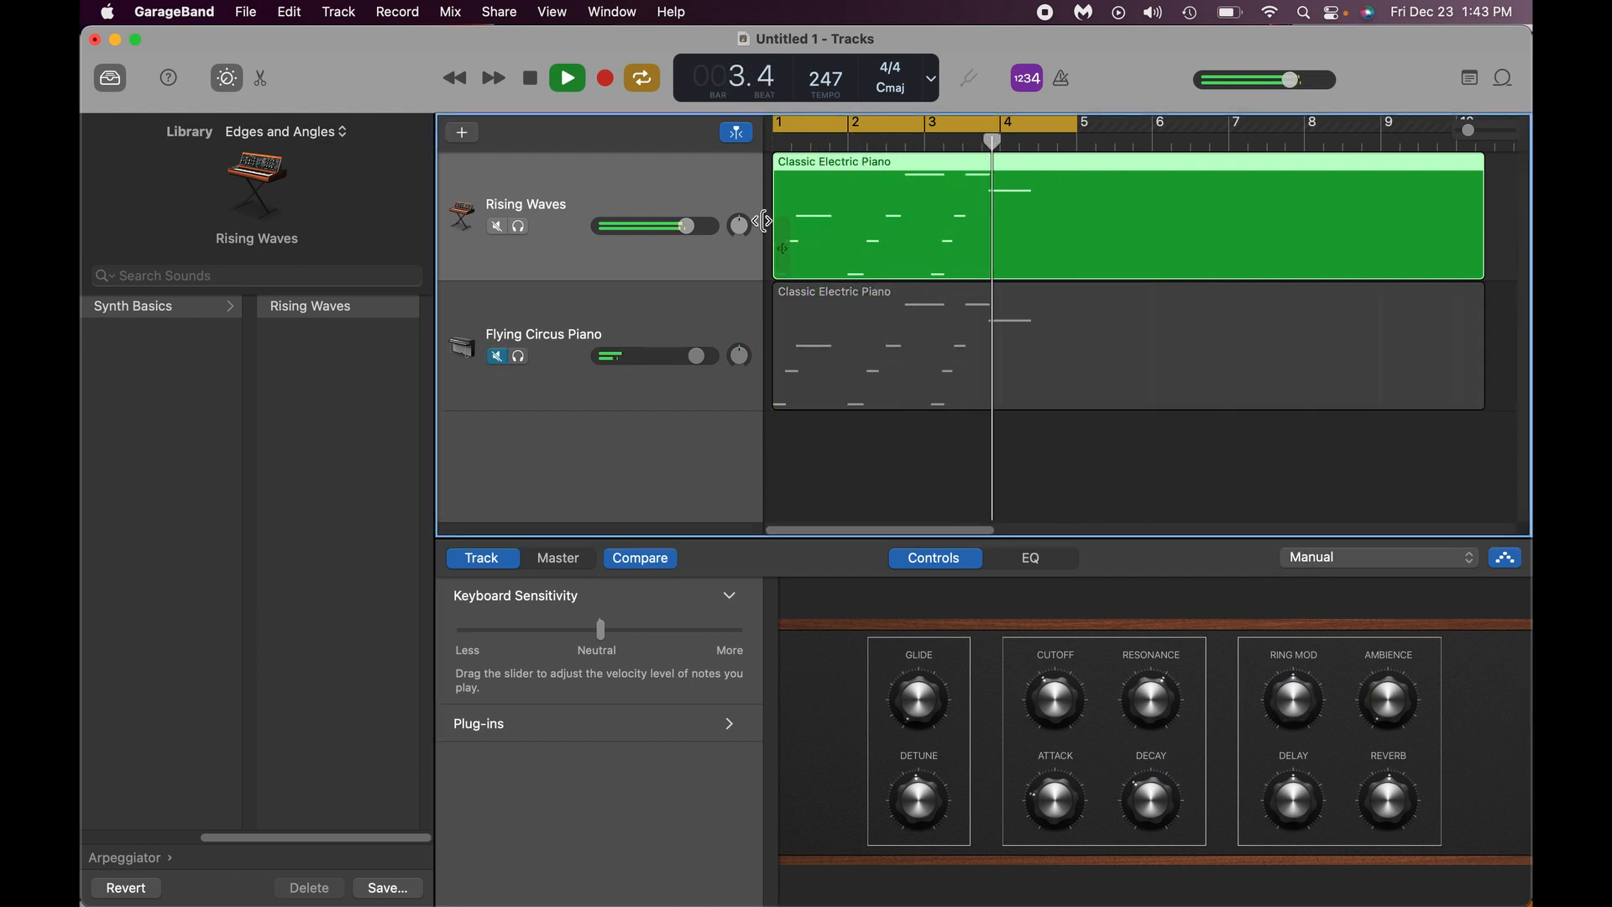
{"action": "key", "text": "space"}
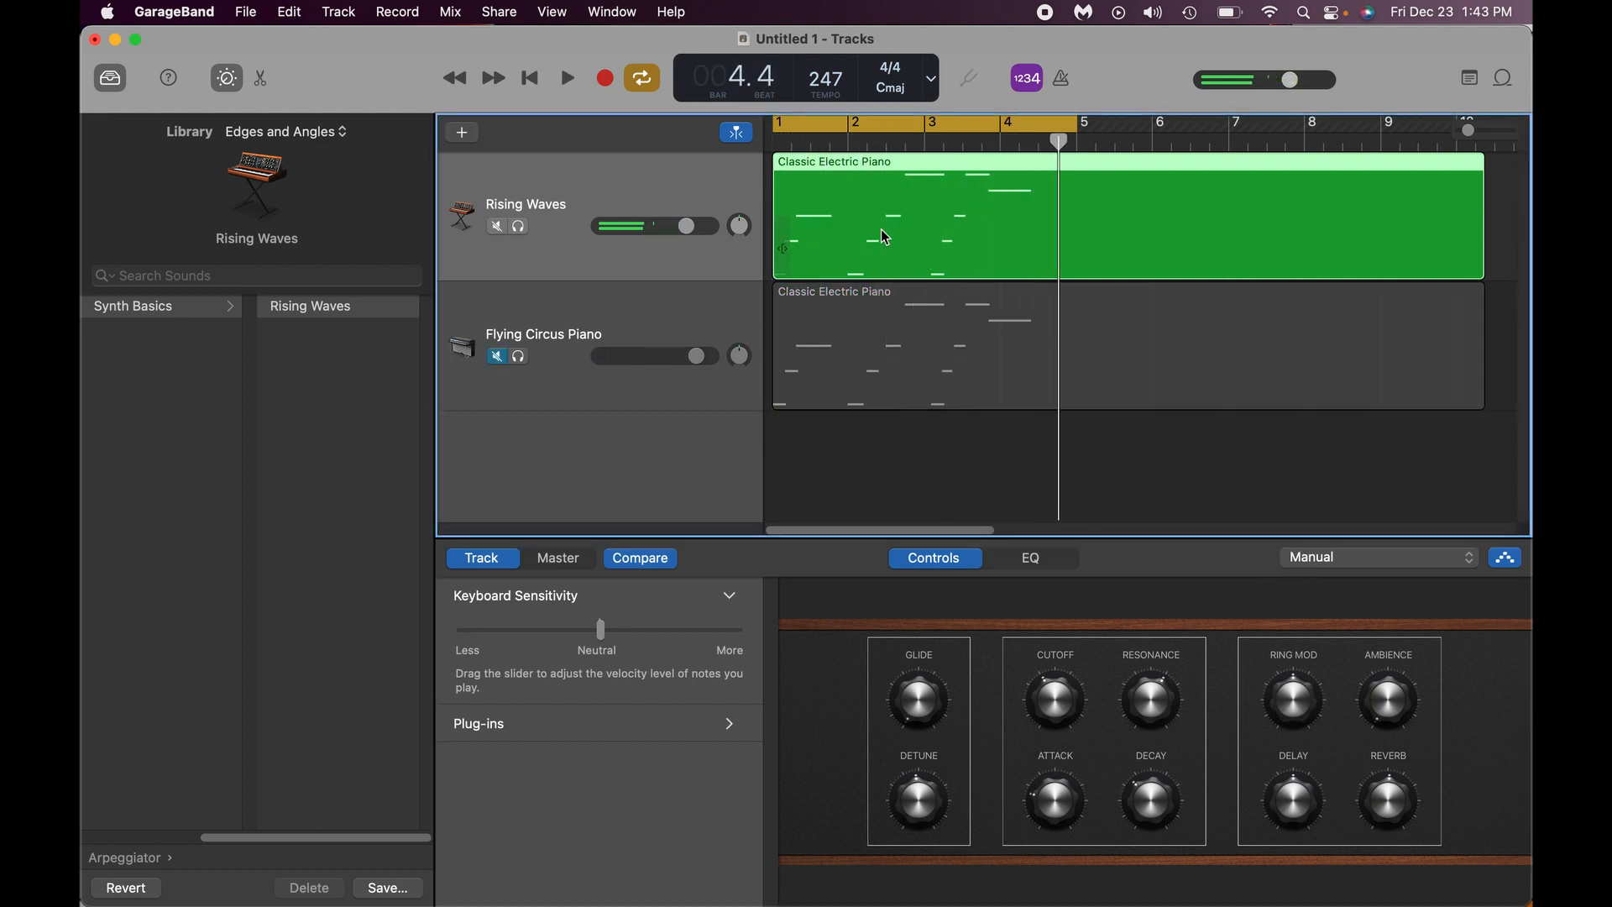
- Open the Rising Waves region in the Piano Roll and delete bar 1's second and third notes
{"action": "double_click", "coordinate": [881, 230]}
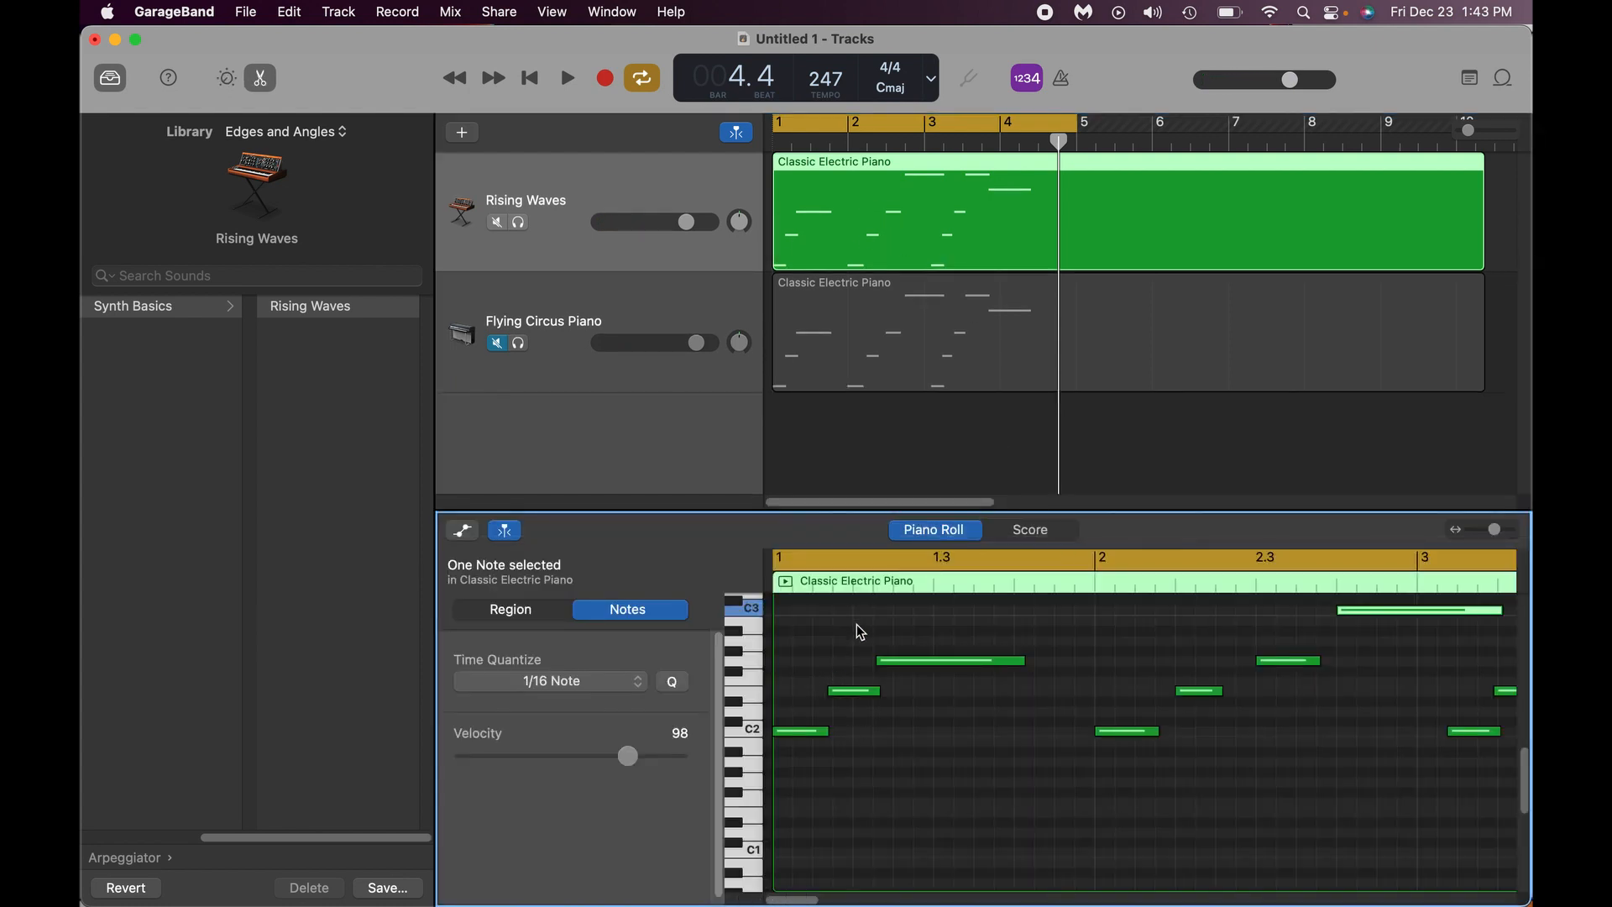
{"action": "left_click_drag", "start_coordinate": [857, 623], "coordinate": [944, 715]}
{"action": "key", "text": "Delete"}
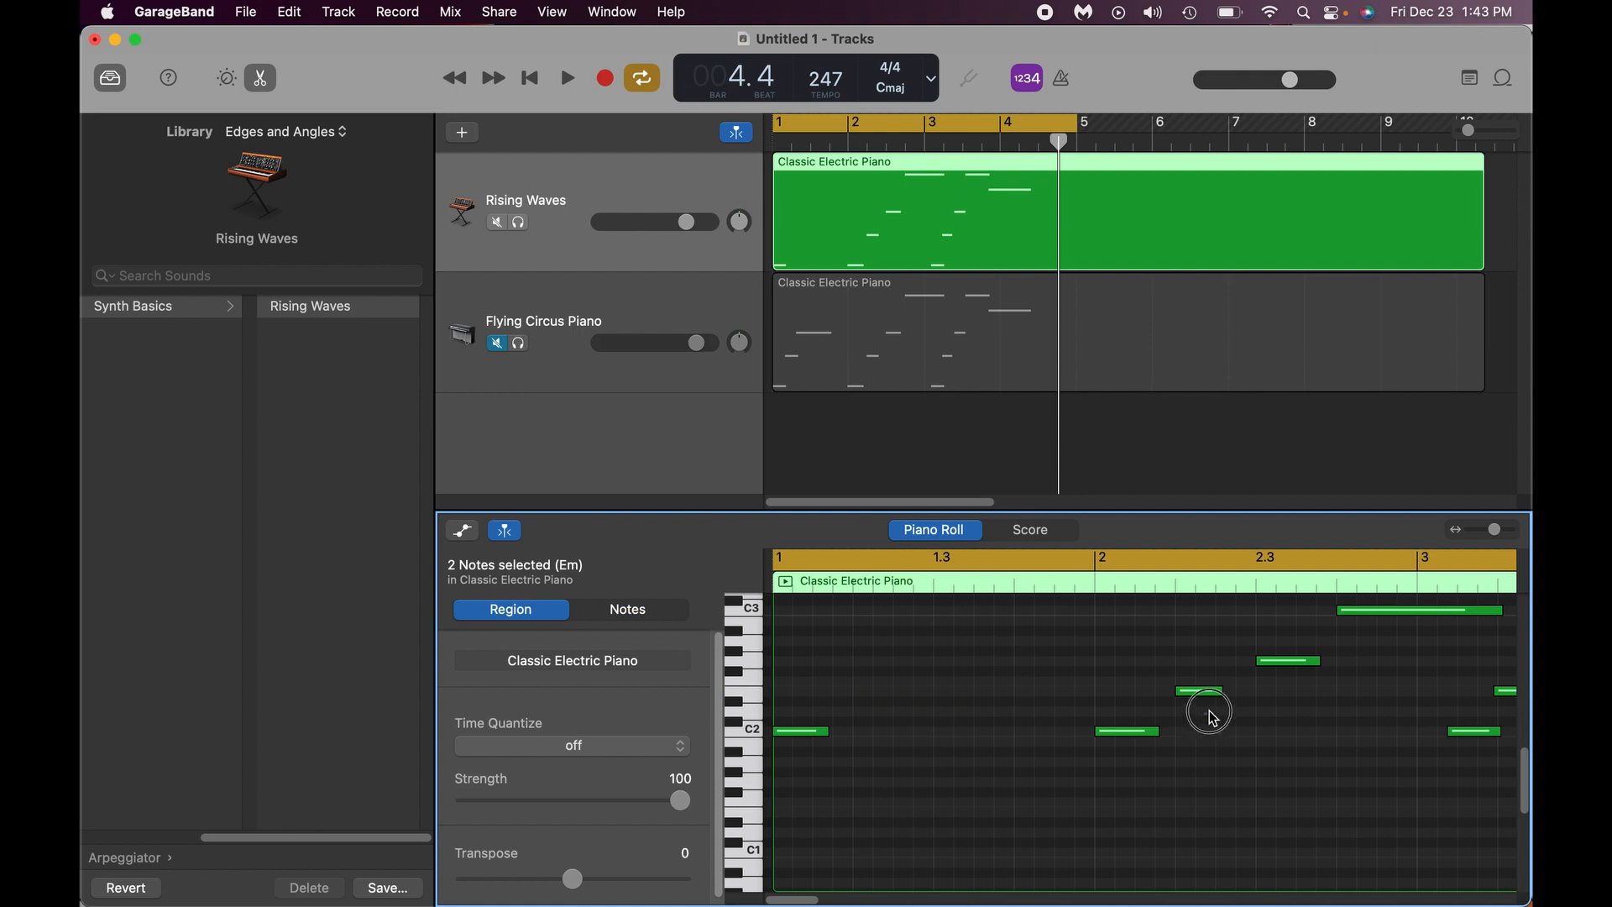
- Delete the three higher notes in bar 2 and lengthen the C2 notes in bars 1 and 2 to about three beats each
{"action": "left_click_drag", "start_coordinate": [1213, 718], "coordinate": [1392, 620]}
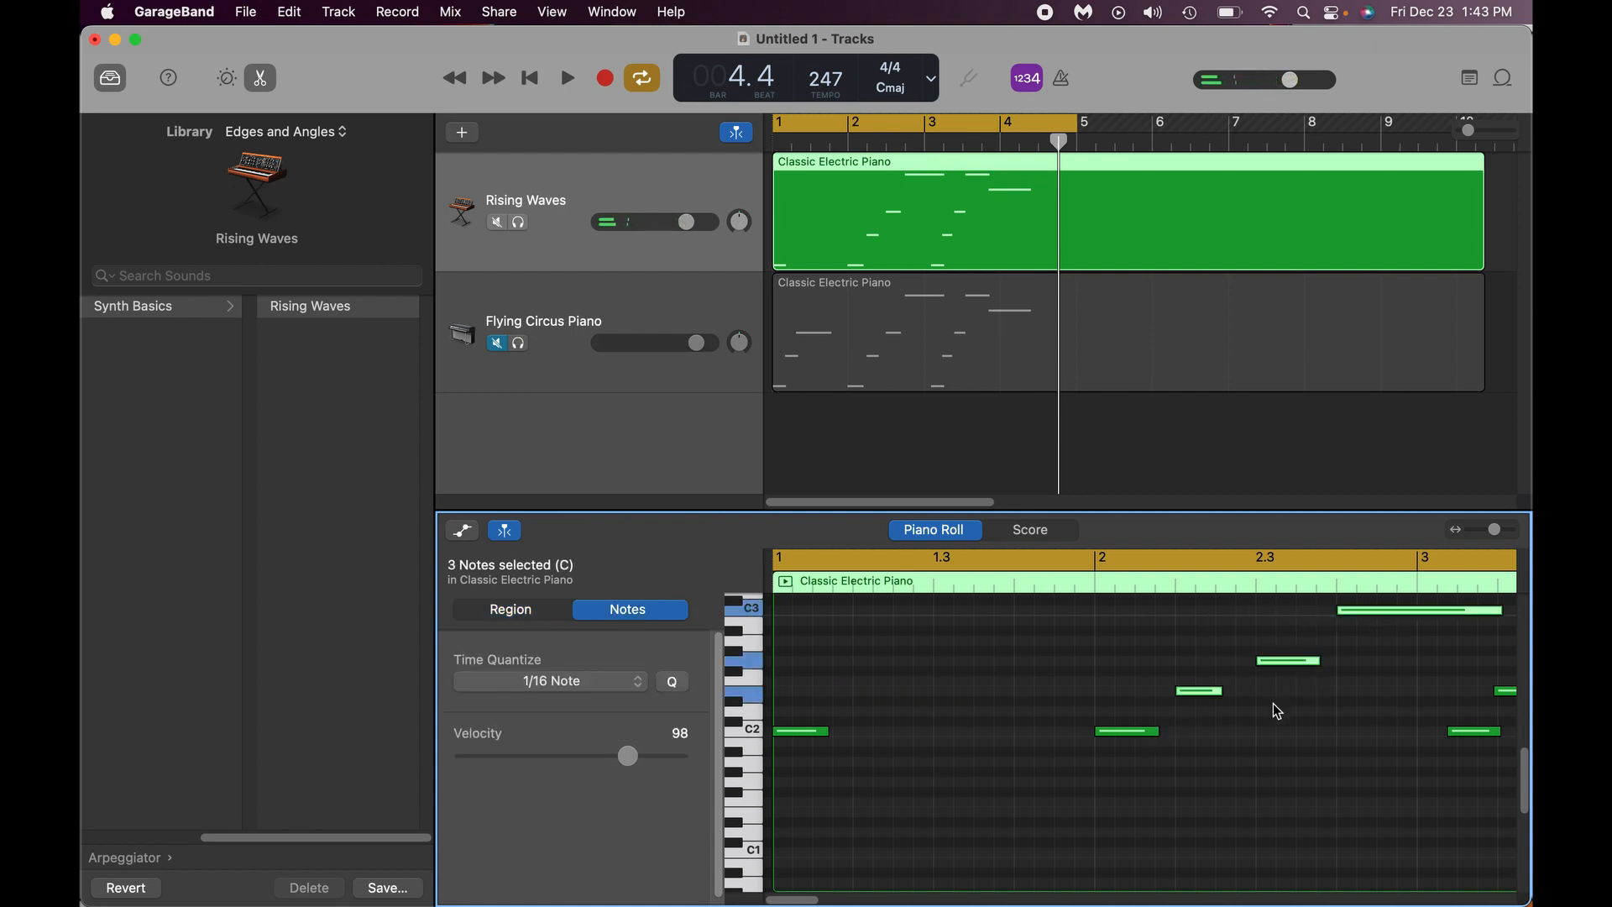
{"action": "left_click_drag", "start_coordinate": [1212, 723], "coordinate": [1394, 606]}
{"action": "key", "text": "Delete"}
{"action": "left_click_drag", "start_coordinate": [800, 761], "coordinate": [1210, 647]}
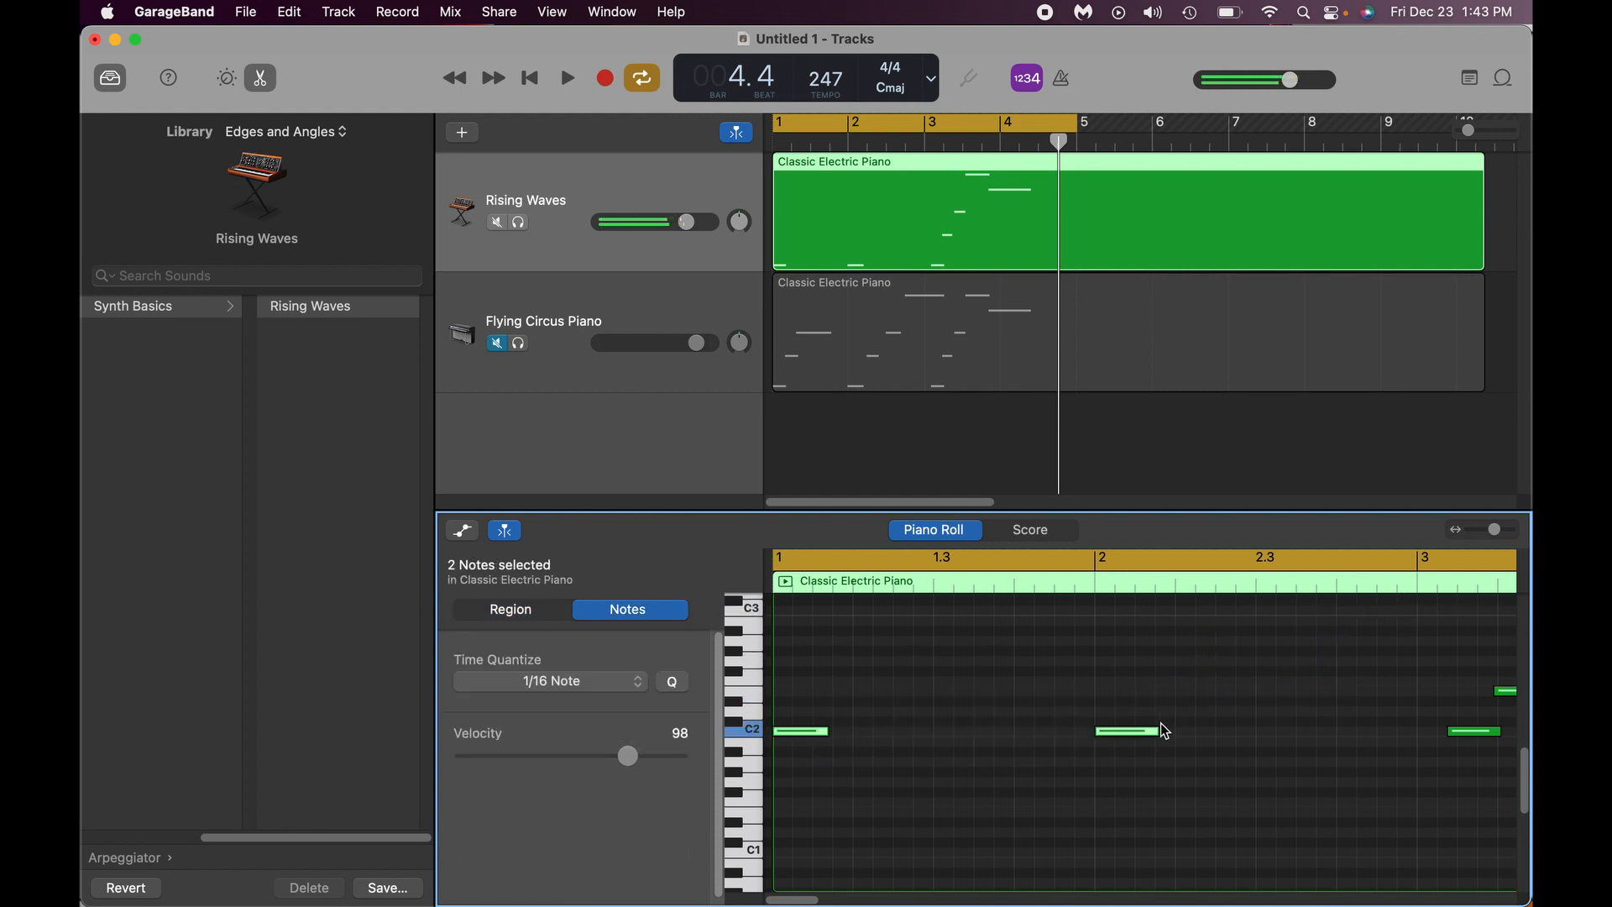
{"action": "left_click_drag", "start_coordinate": [1156, 729], "coordinate": [1342, 731]}
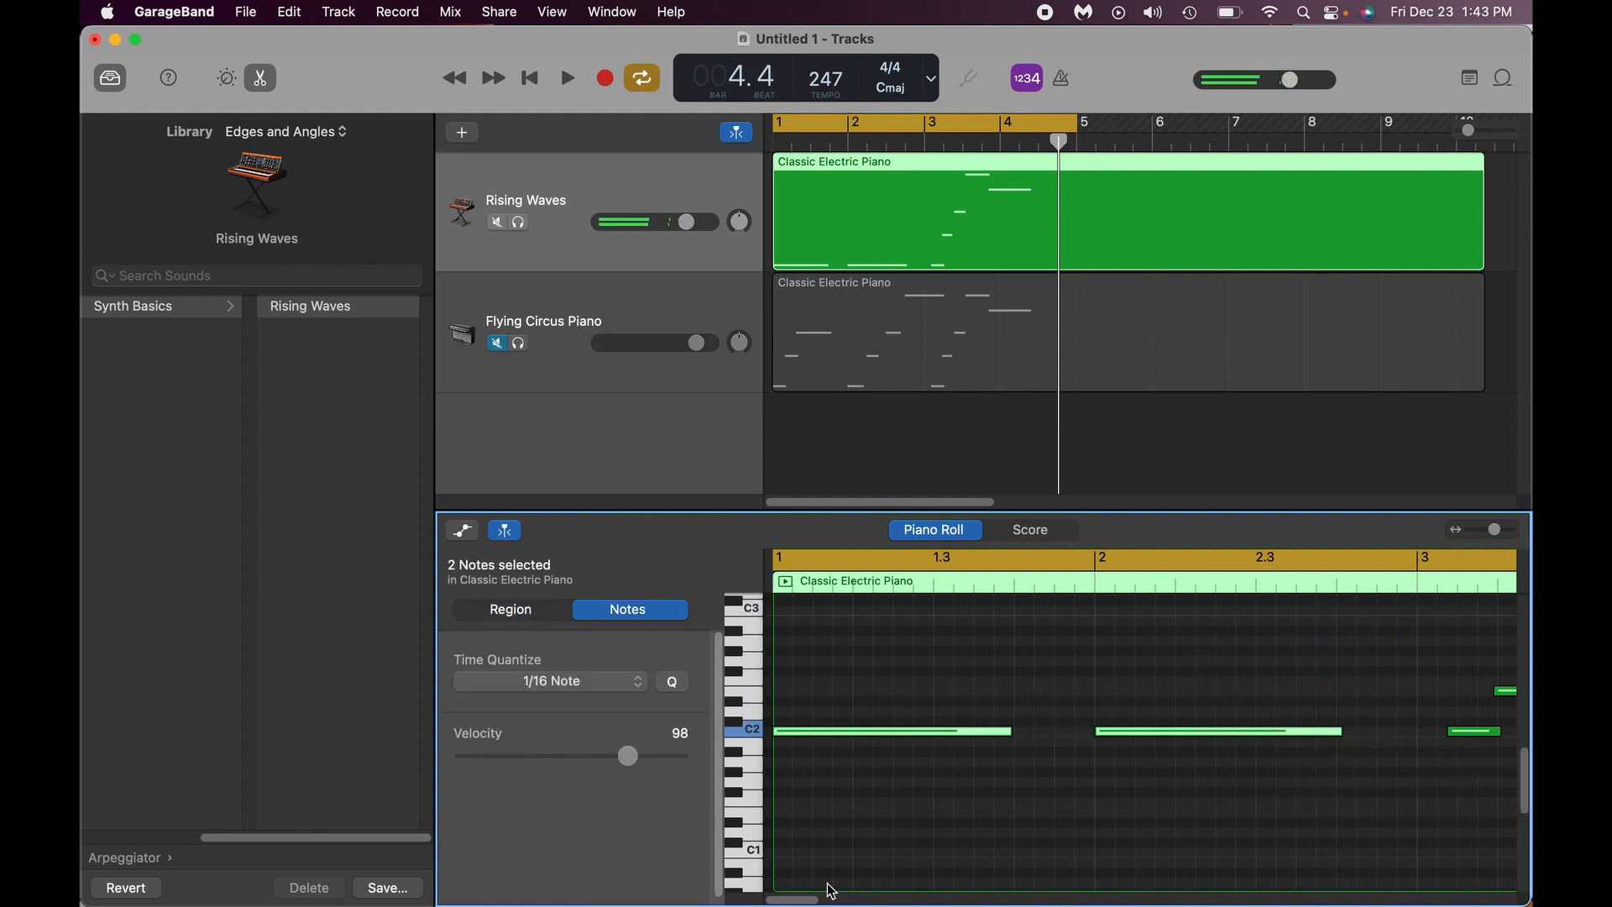
- Delete the three lowest notes in bar 3, and move the two remaining notes to G2 near bar 3's start and C2 at 4.1.1.1
{"action": "scroll", "coordinate": [808, 900], "scroll_direction": "right", "scroll_amount": 5}
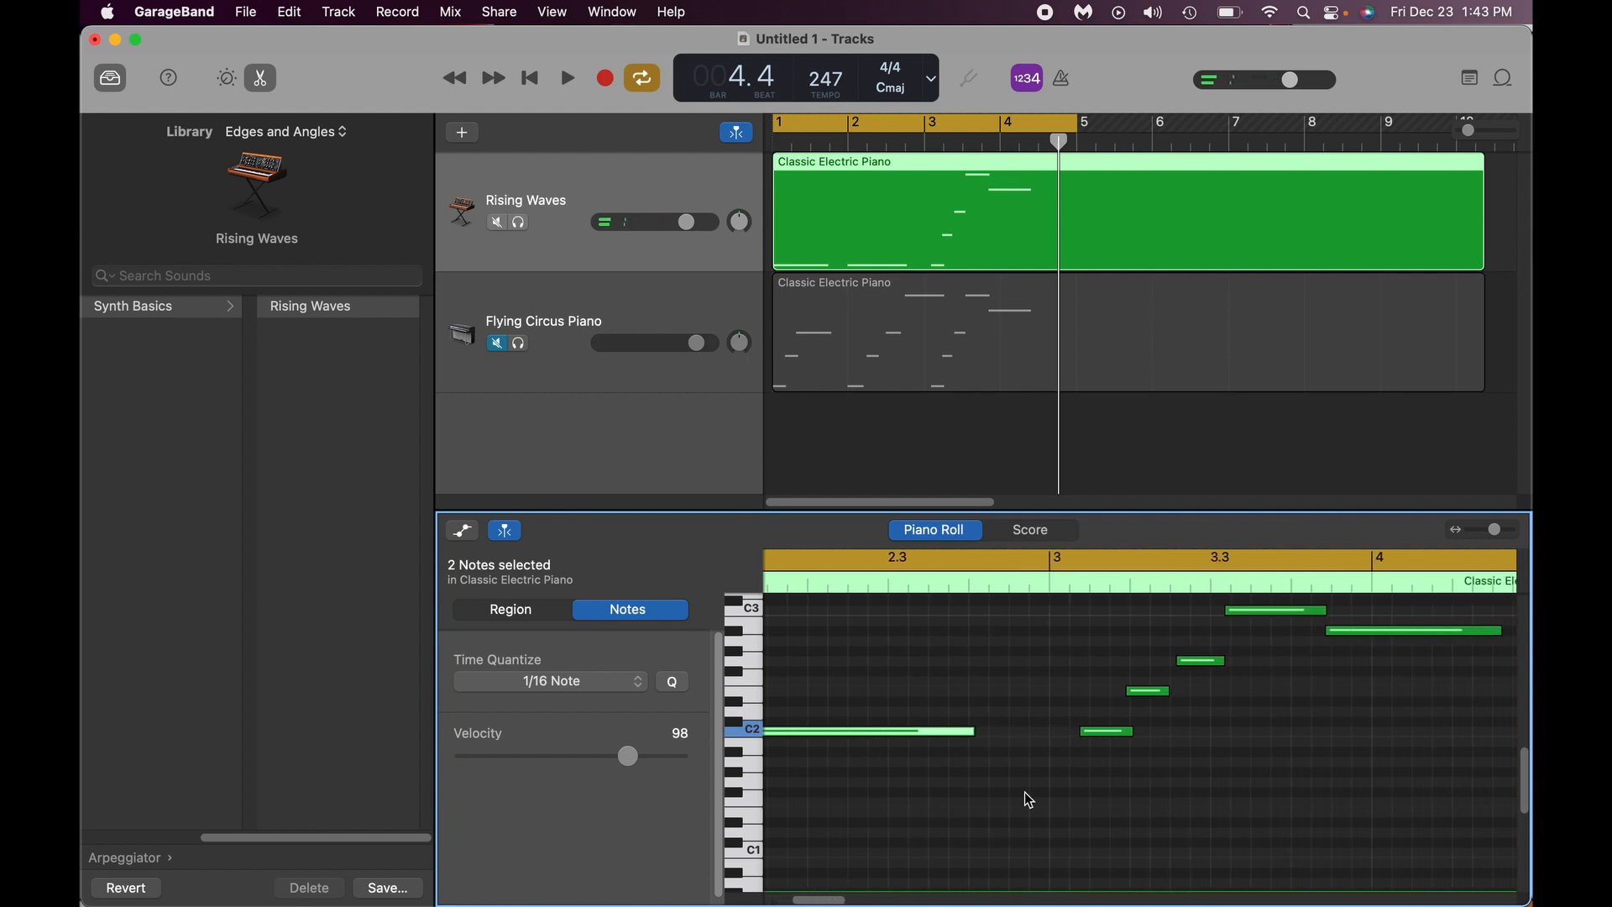
{"action": "left_click_drag", "start_coordinate": [1099, 761], "coordinate": [1120, 662]}
{"action": "key", "text": "Delete"}
{"action": "left_click_drag", "start_coordinate": [1369, 636], "coordinate": [1415, 737]}
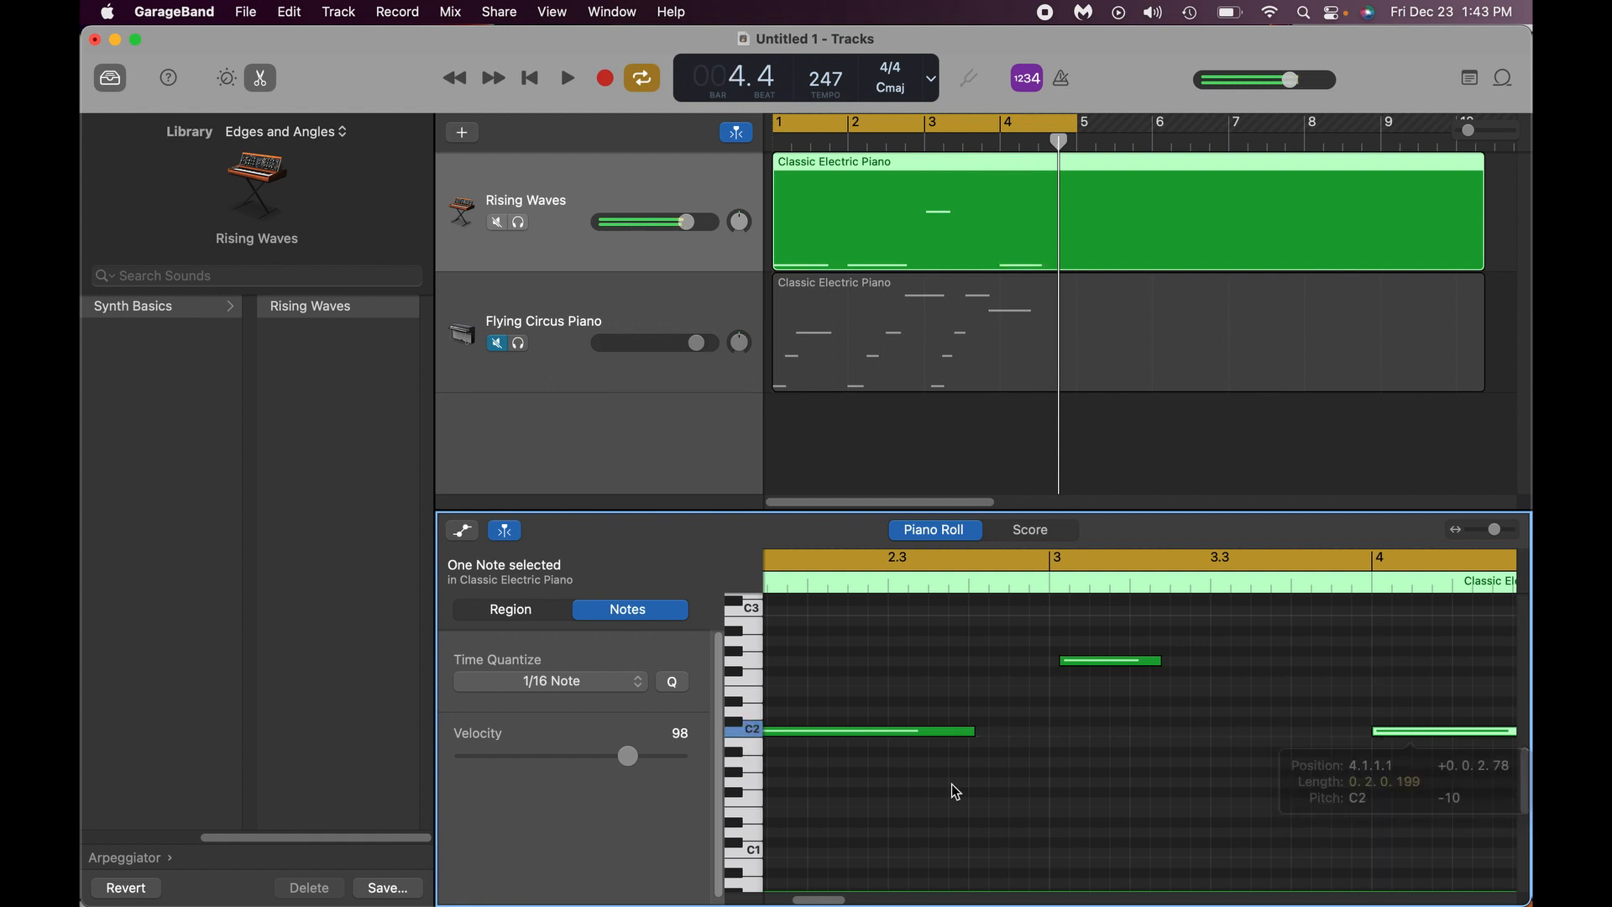
- Raise the long note in bar 2 of the Rising Waves region to F2
{"action": "mouse_move", "coordinate": [837, 904]}
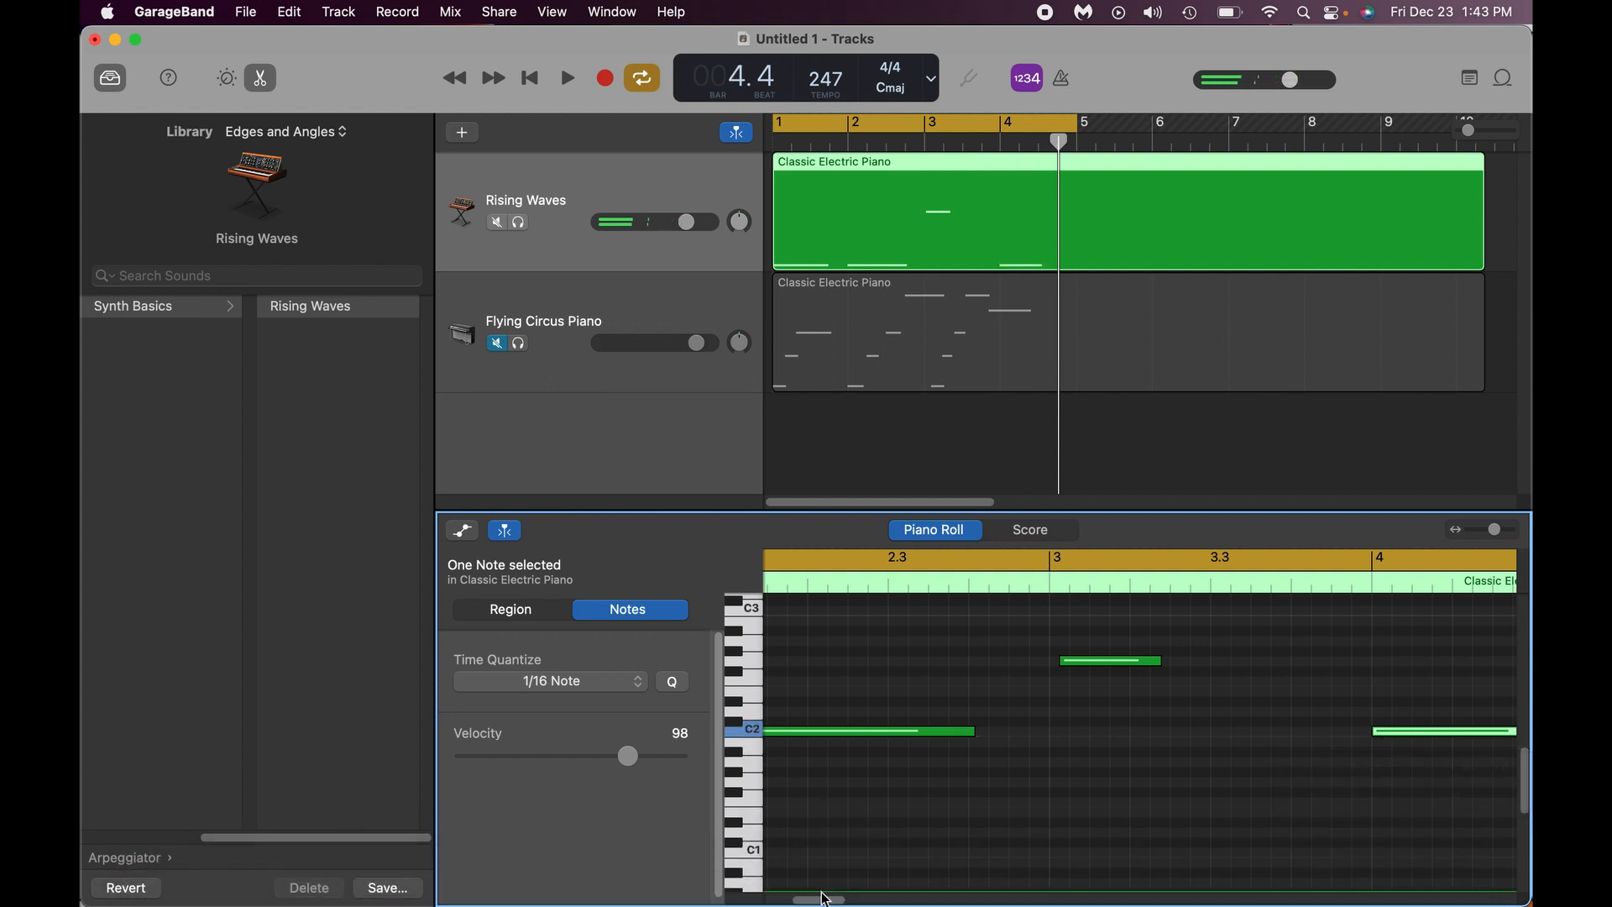
{"action": "left_click_drag", "start_coordinate": [827, 895], "coordinate": [787, 901]}
{"action": "left_click", "coordinate": [1176, 731]}
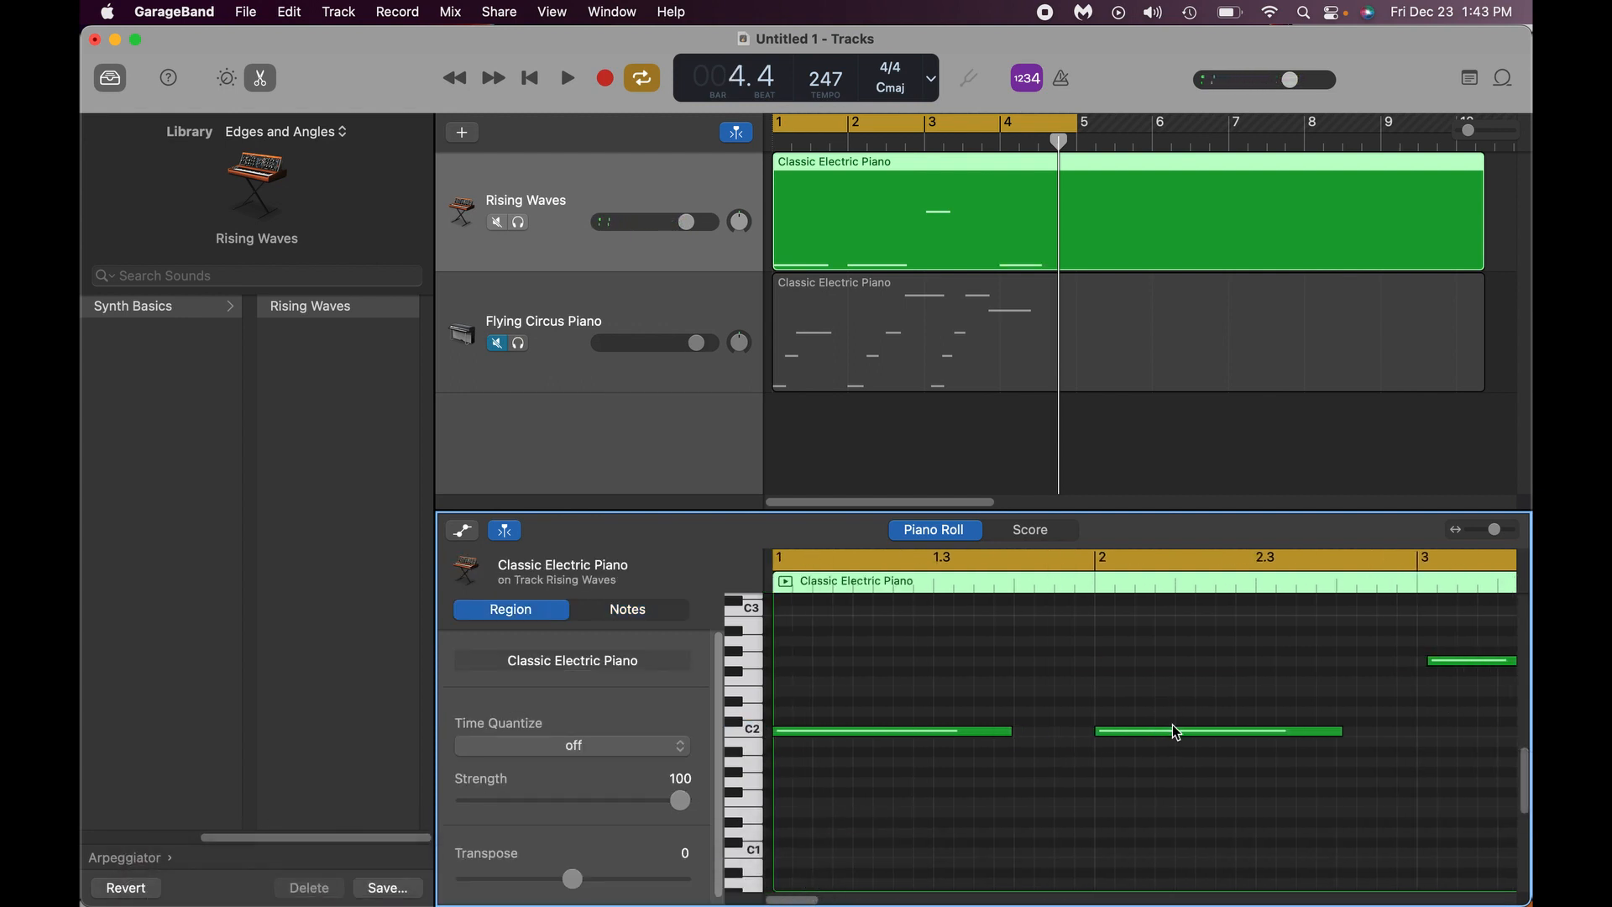
{"action": "left_click_drag", "start_coordinate": [1174, 737], "coordinate": [1172, 682]}
- Play the edited Rising Waves phrase and lengthen its bar 3 note to end just before bar 4
{"action": "key", "text": "space"}
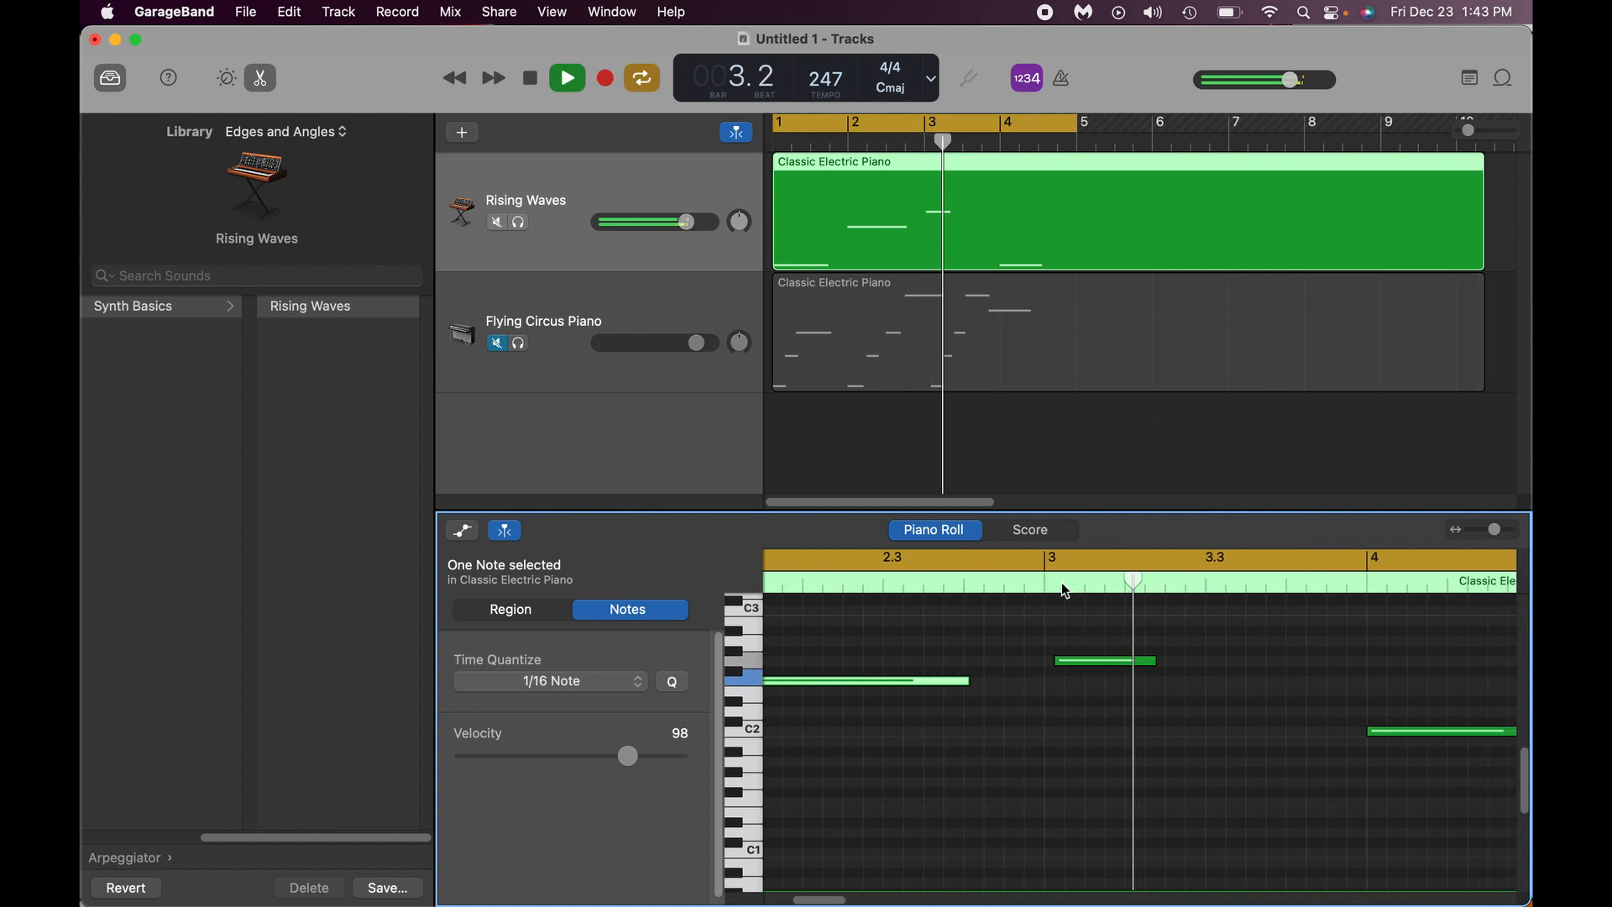
{"action": "key", "text": "space"}
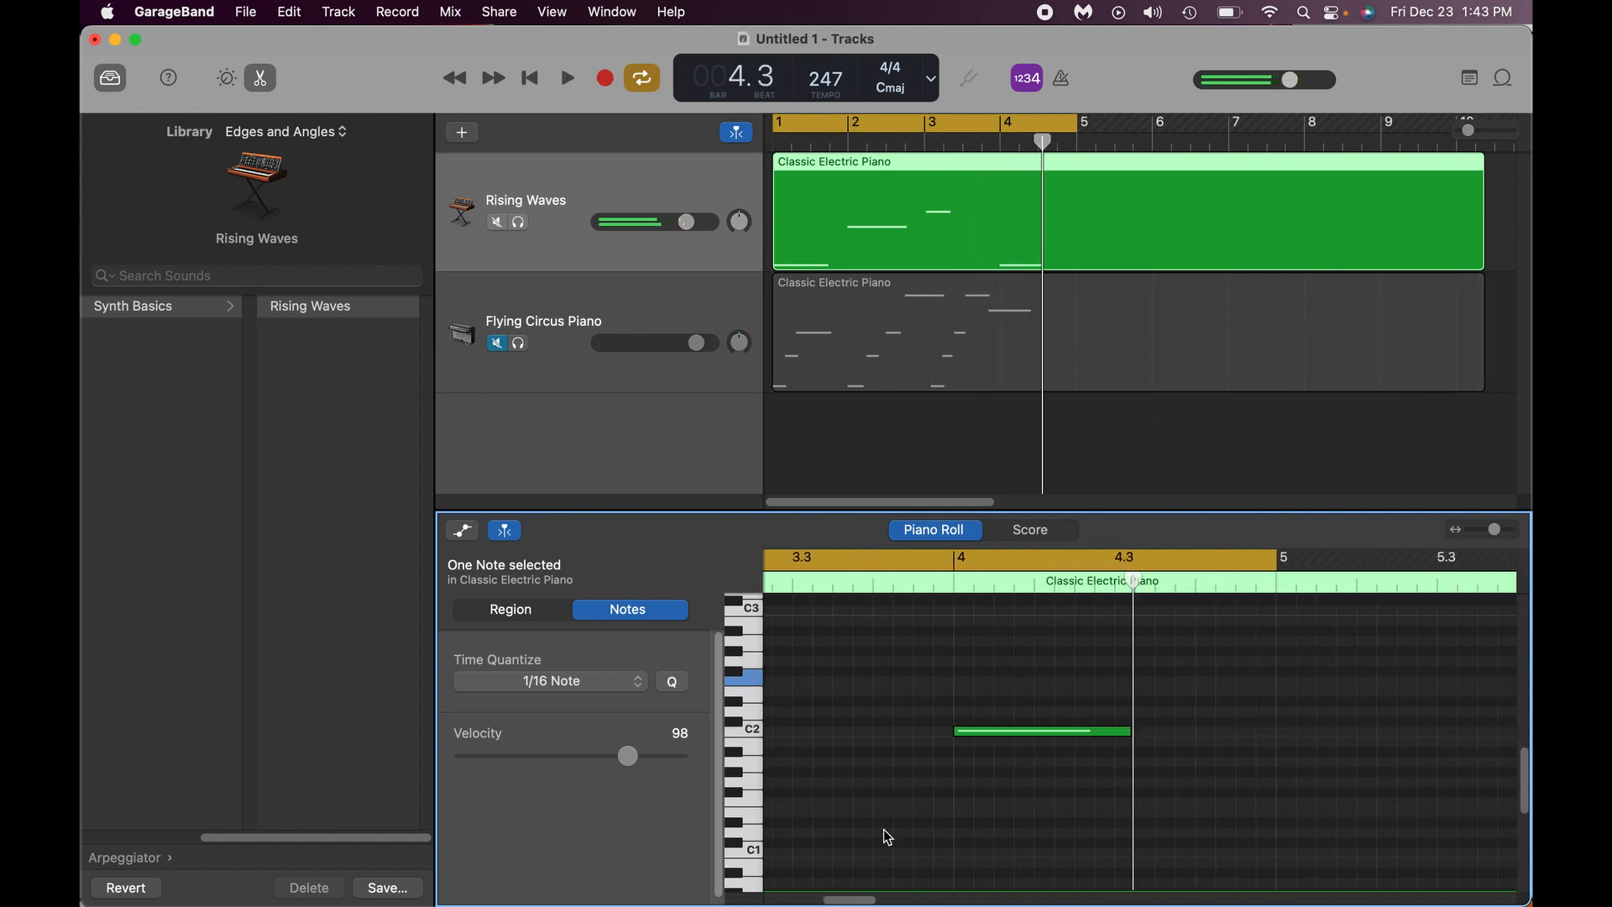
{"action": "left_click_drag", "start_coordinate": [861, 901], "coordinate": [846, 901]}
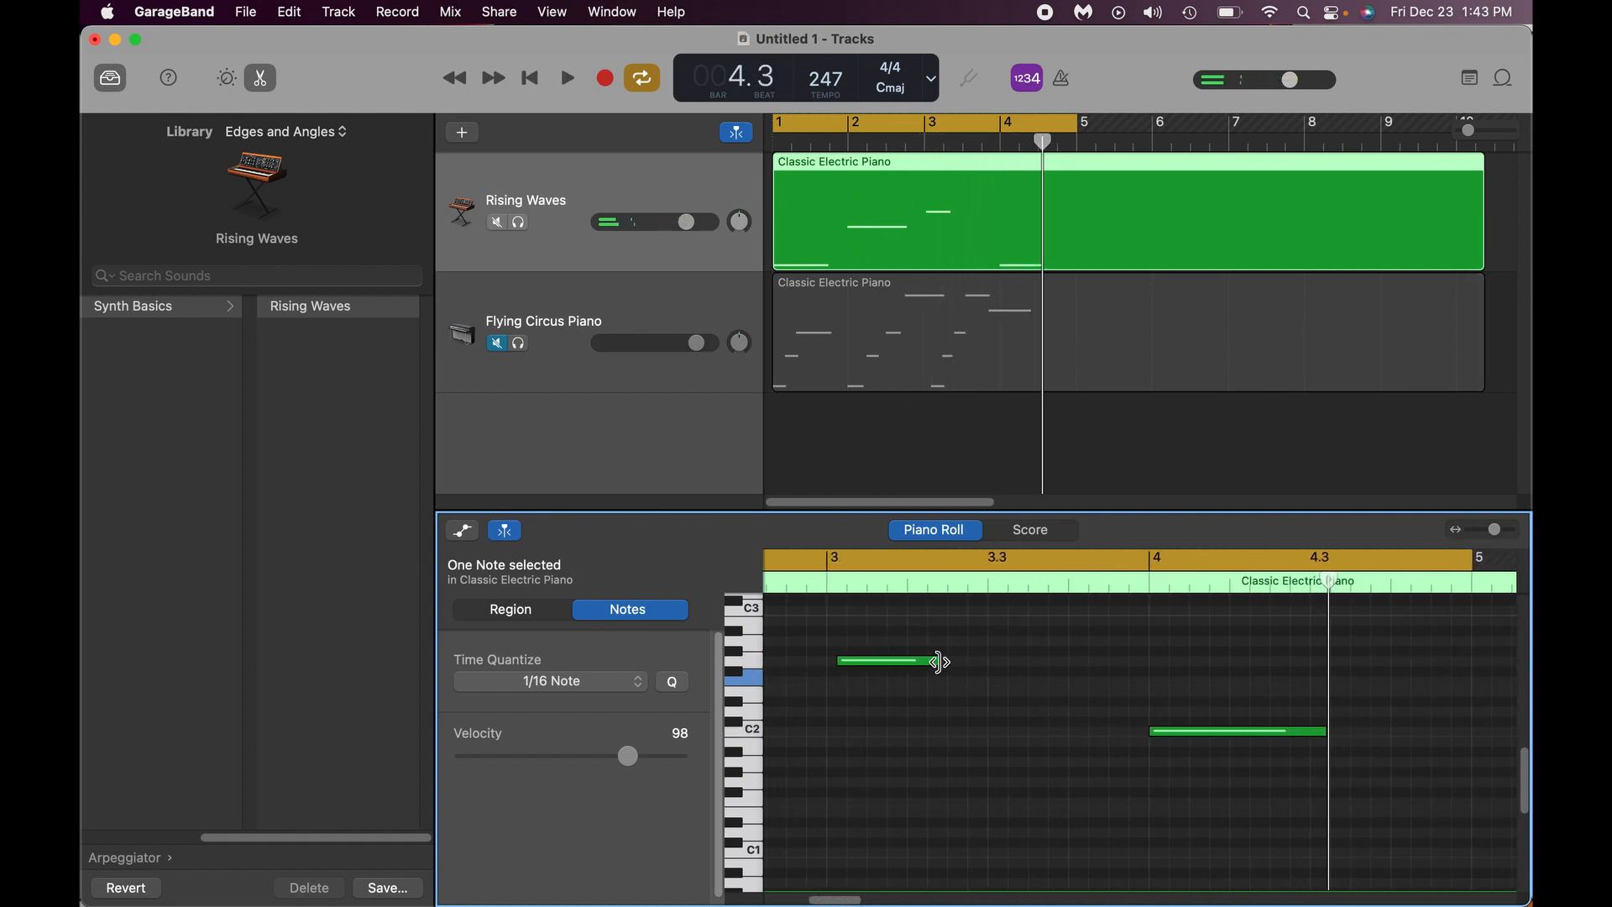
{"action": "left_click_drag", "start_coordinate": [937, 661], "coordinate": [1119, 670]}
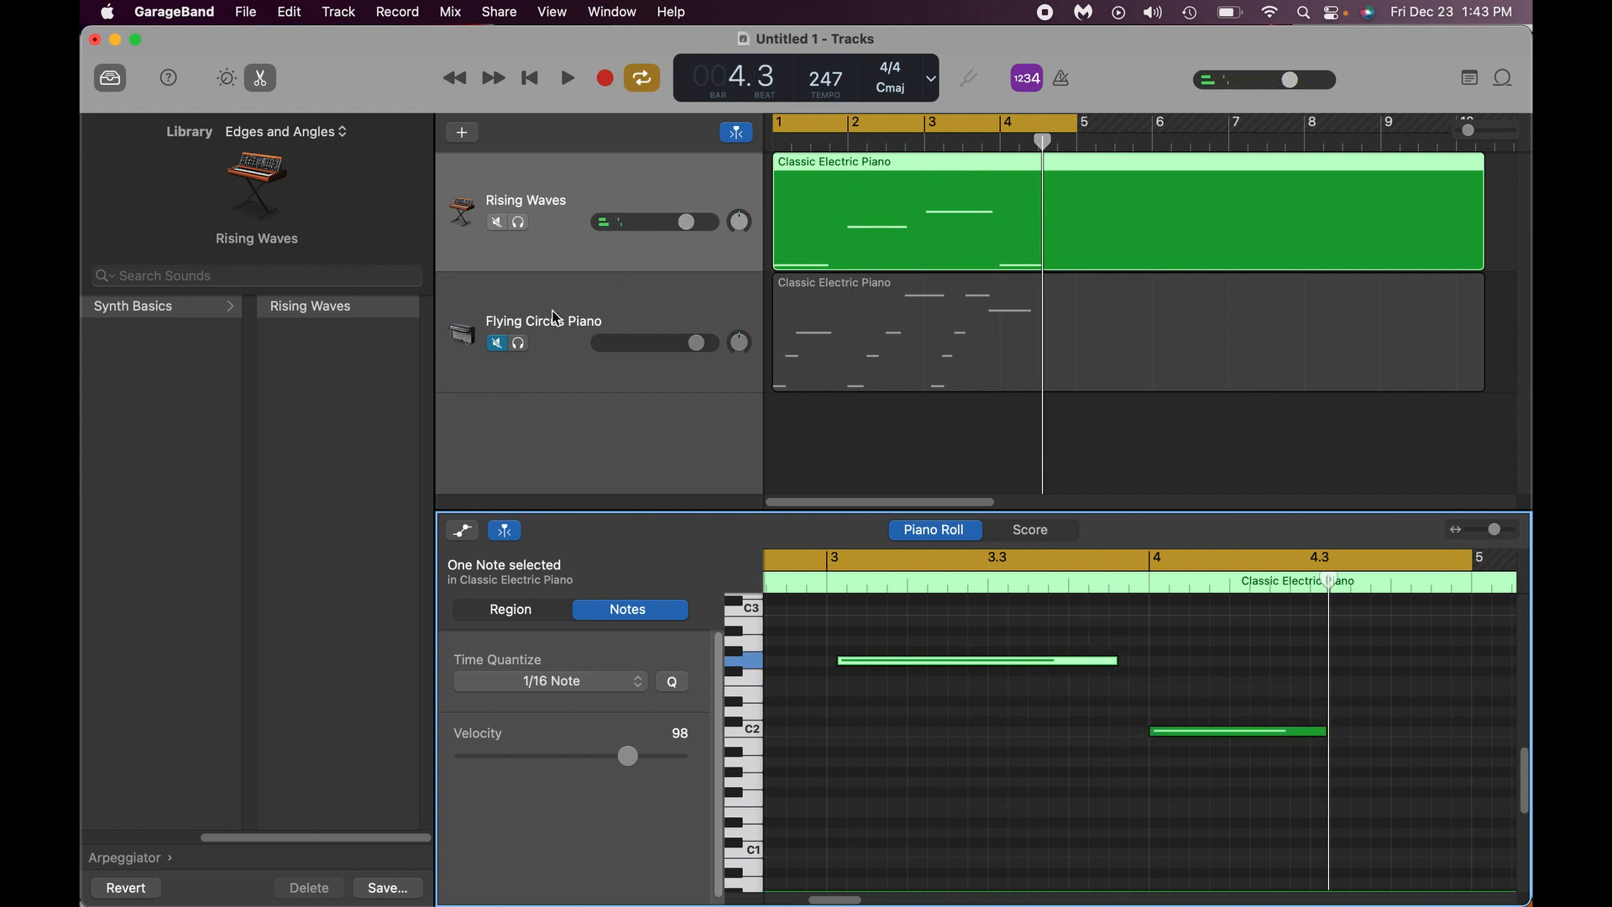
- Open the Flying Circus Piano region's notes and move the long note in bar 1 up one semitone and slightly later
{"action": "left_click", "coordinate": [842, 280]}
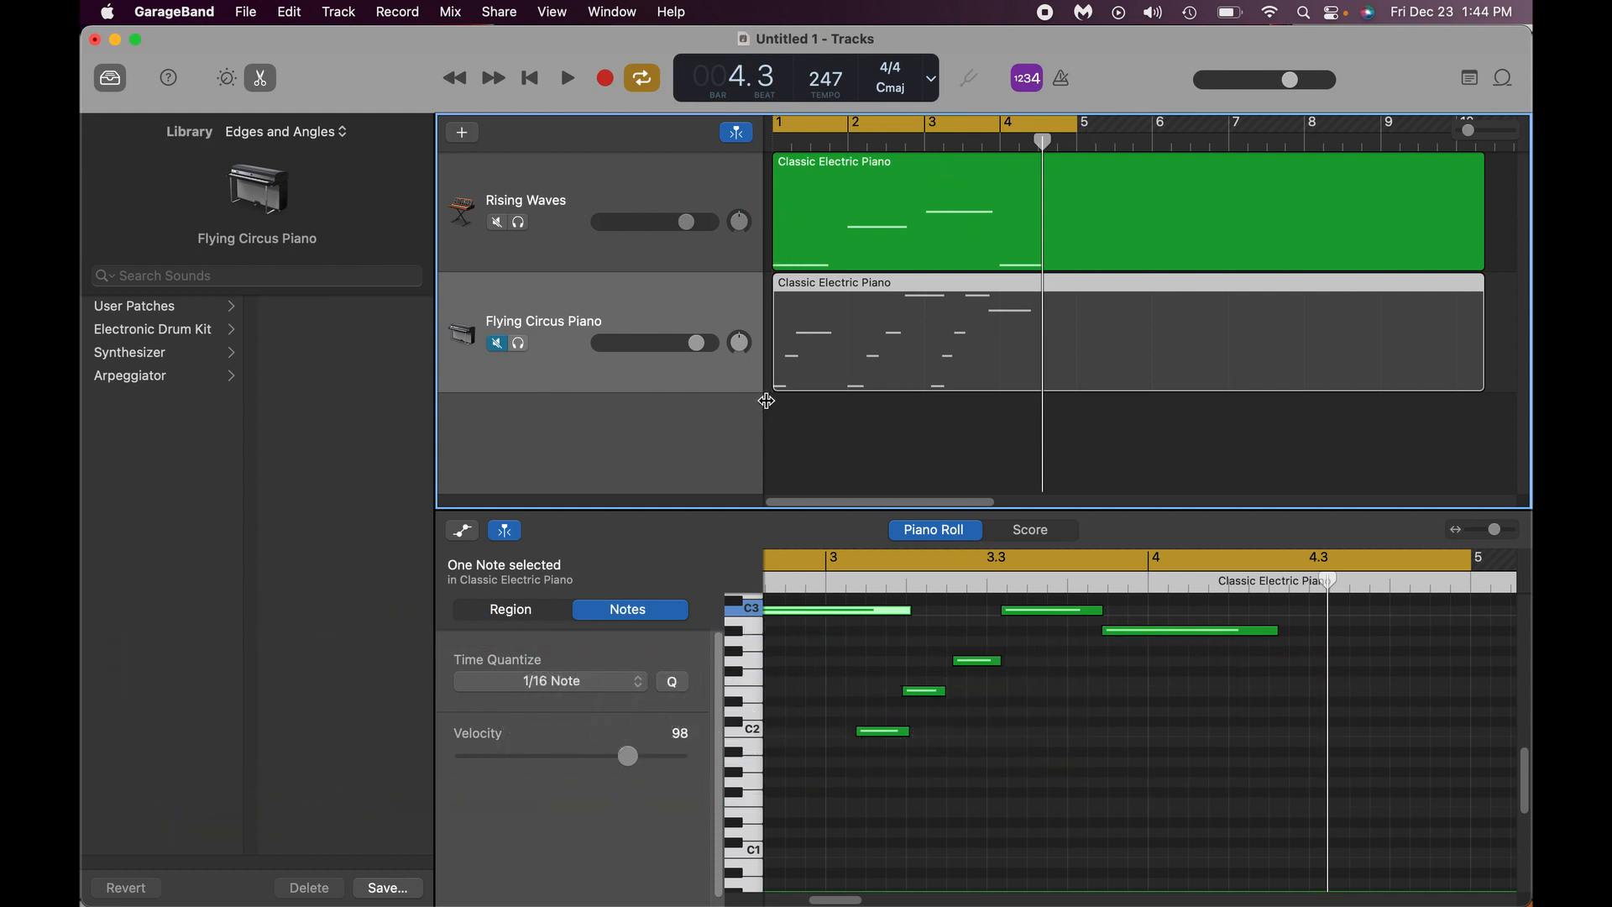
{"action": "left_click_drag", "start_coordinate": [826, 899], "coordinate": [785, 894]}
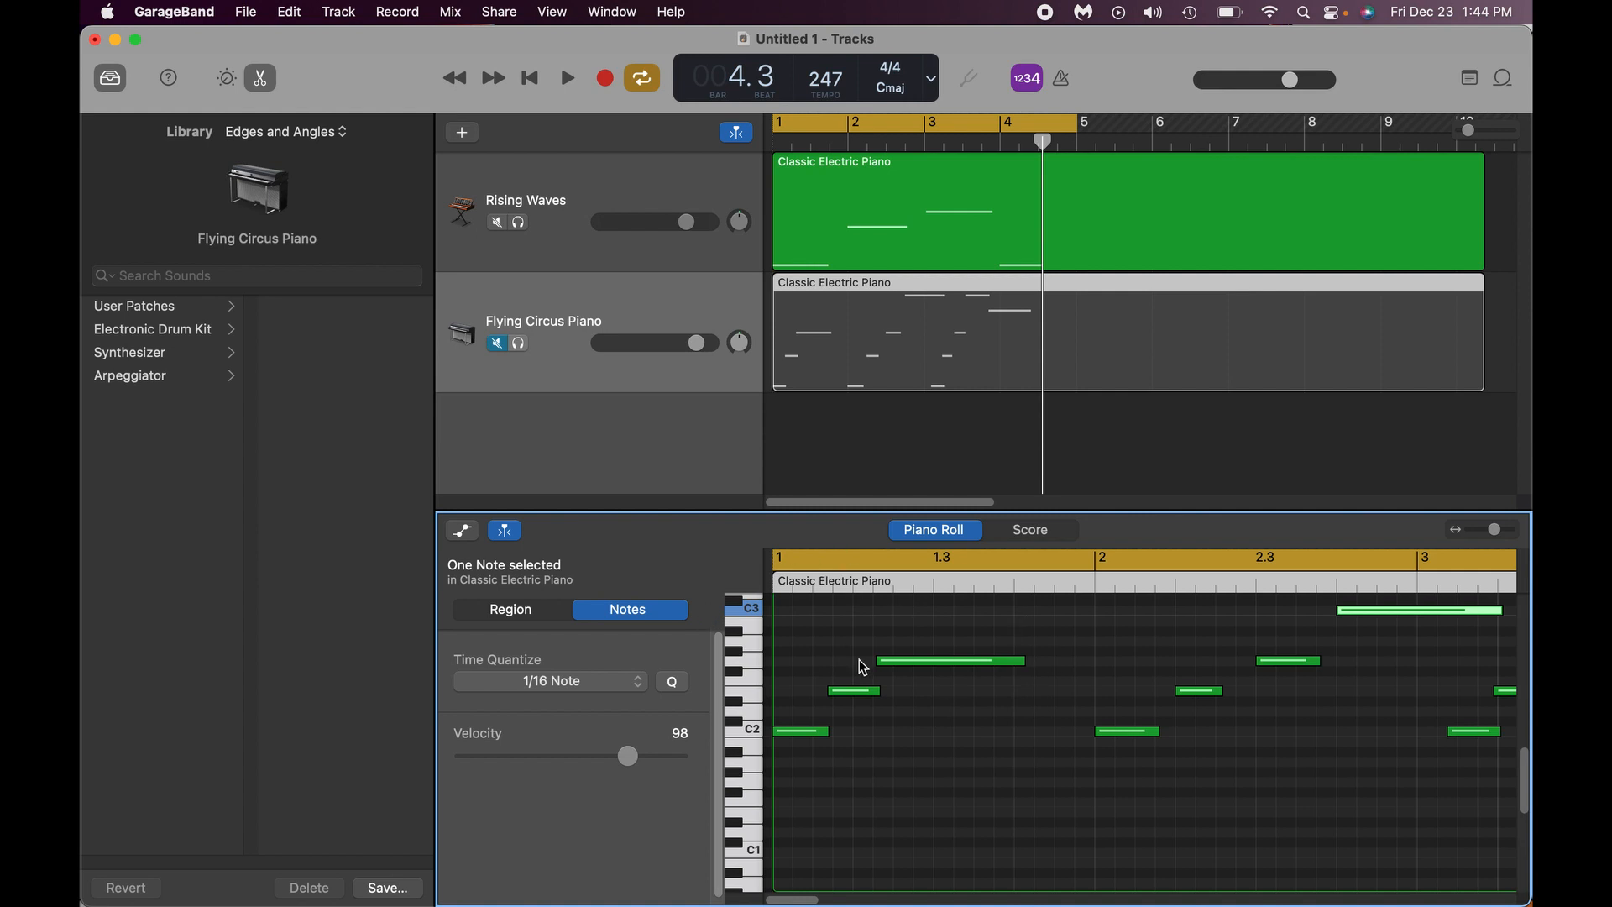
{"action": "left_click_drag", "start_coordinate": [930, 669], "coordinate": [948, 659]}
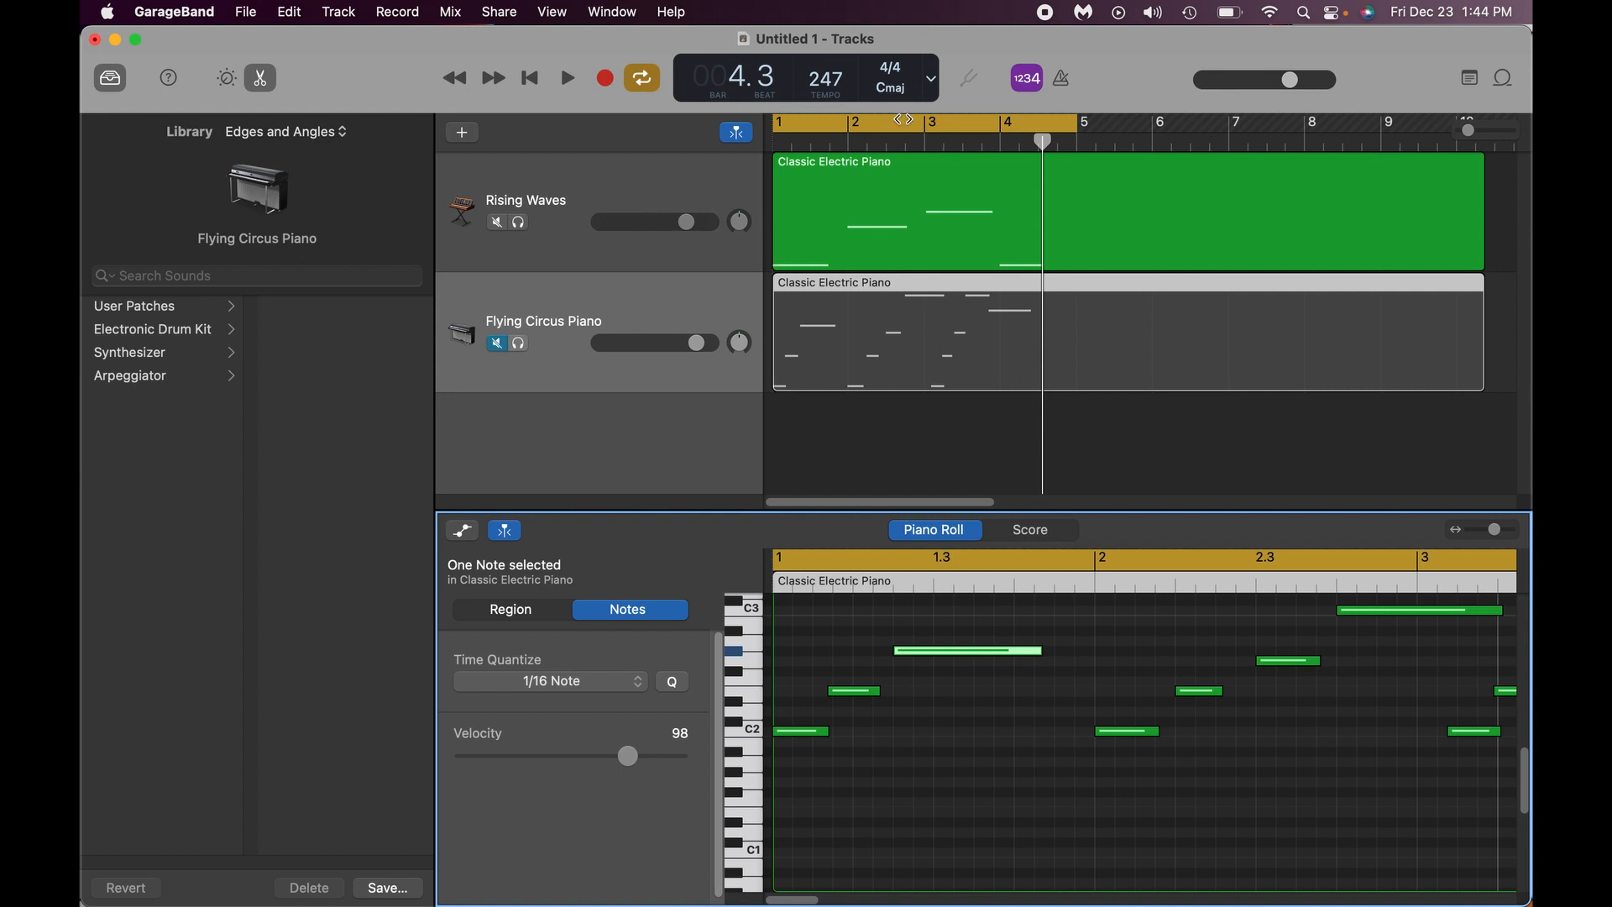